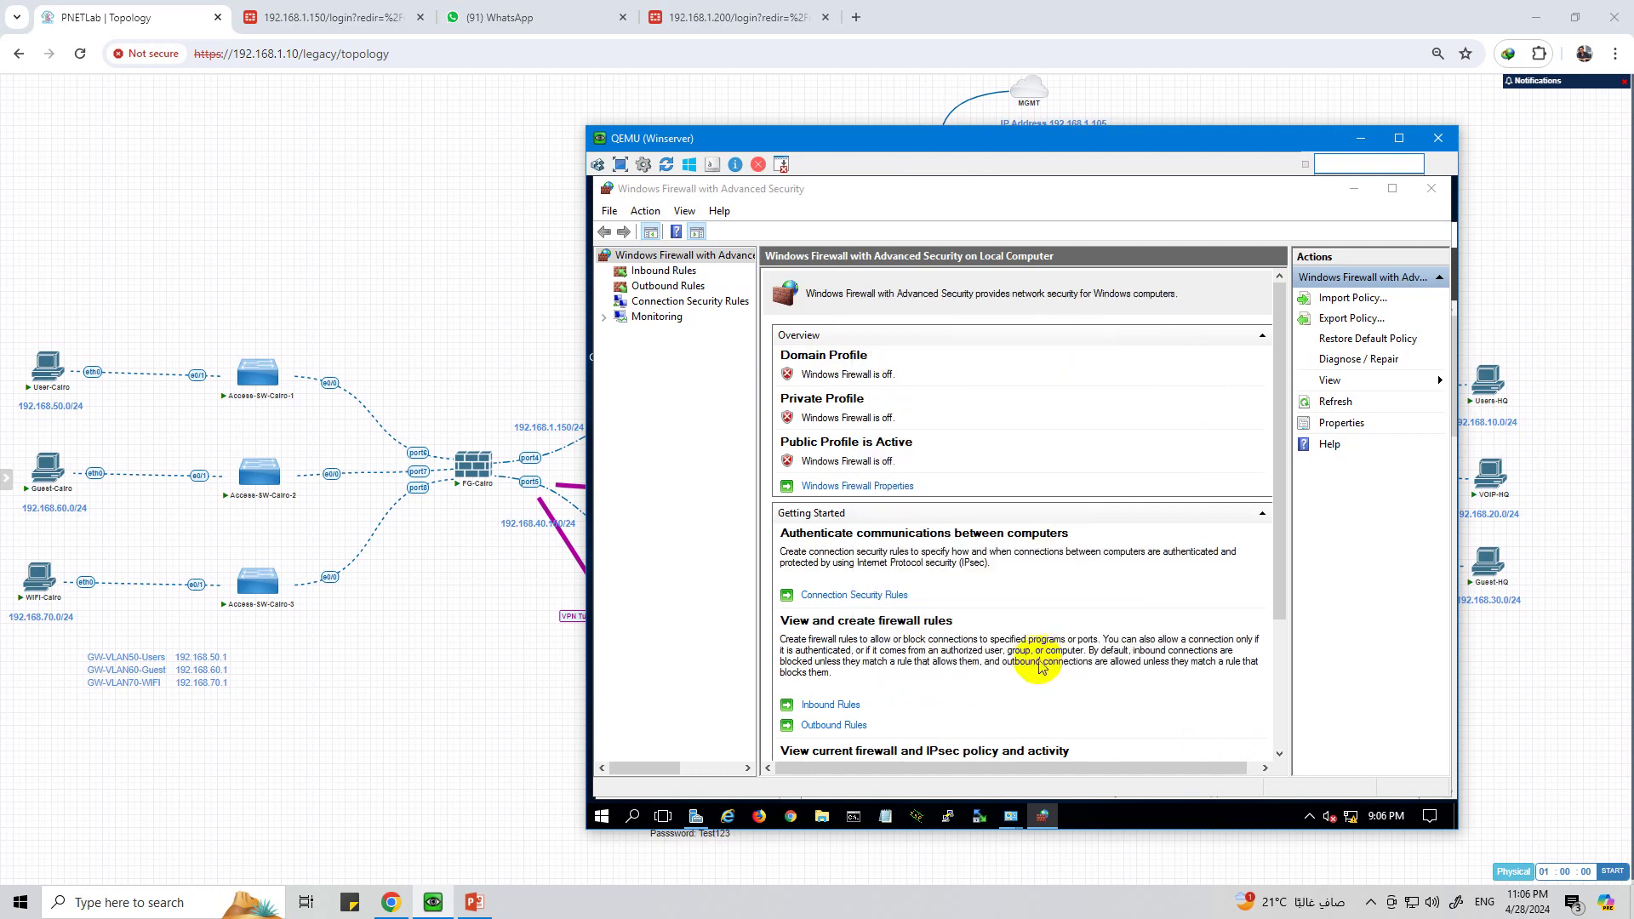
Step: Minimize both Windows Firewall windows and close Server Manager on Winserver, and reposition the virtual machine window
click(1353, 188)
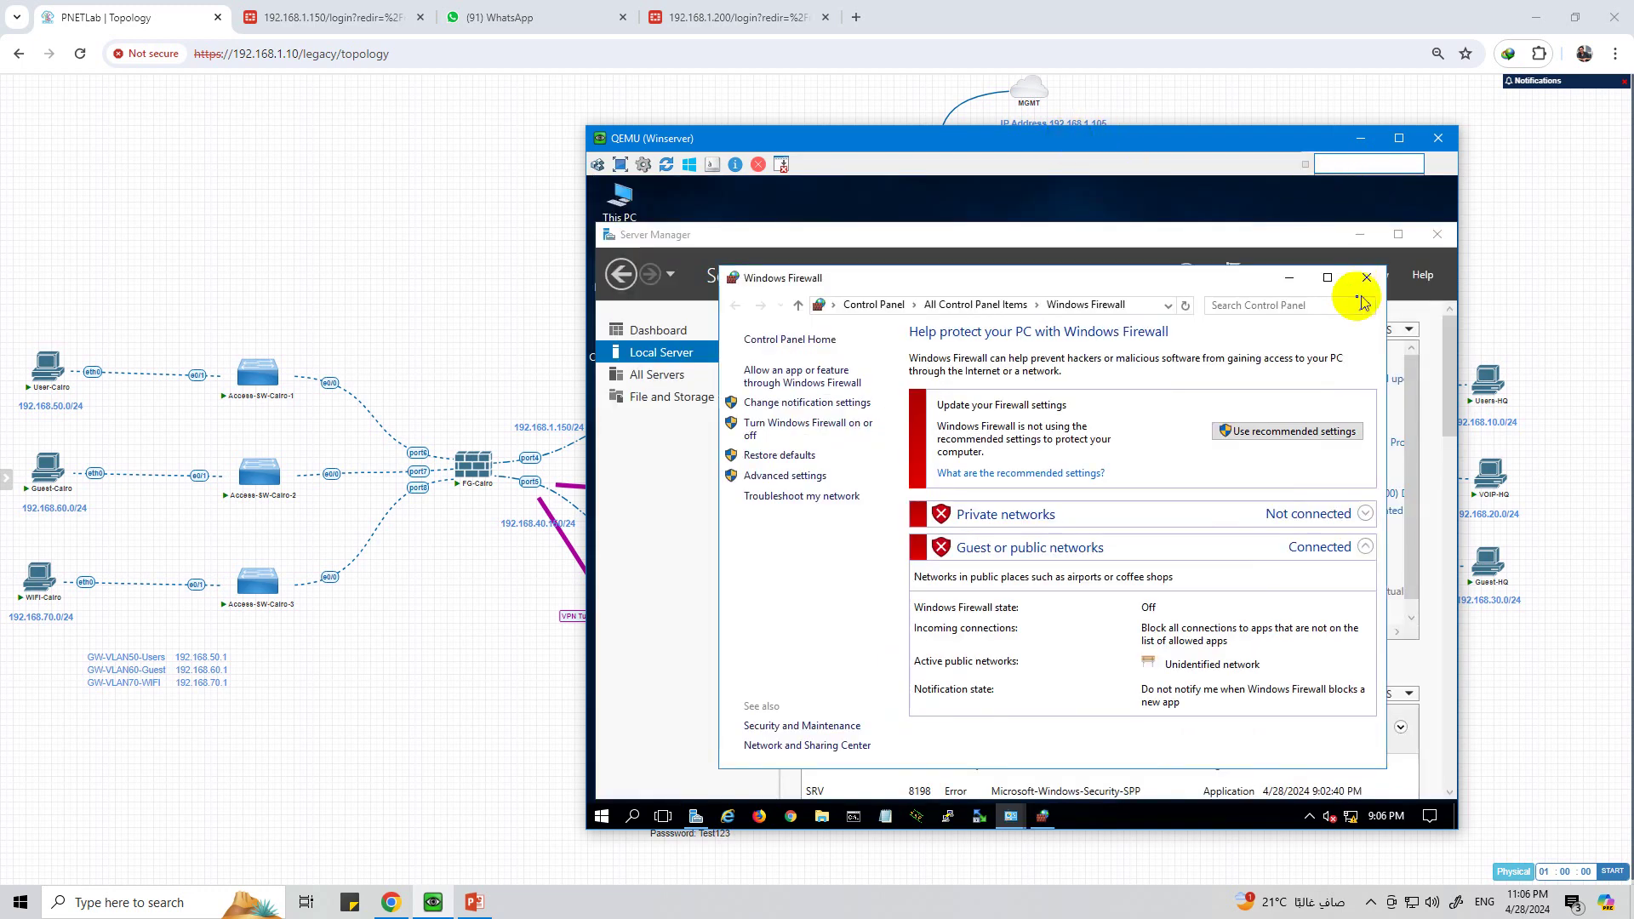
click(1289, 277)
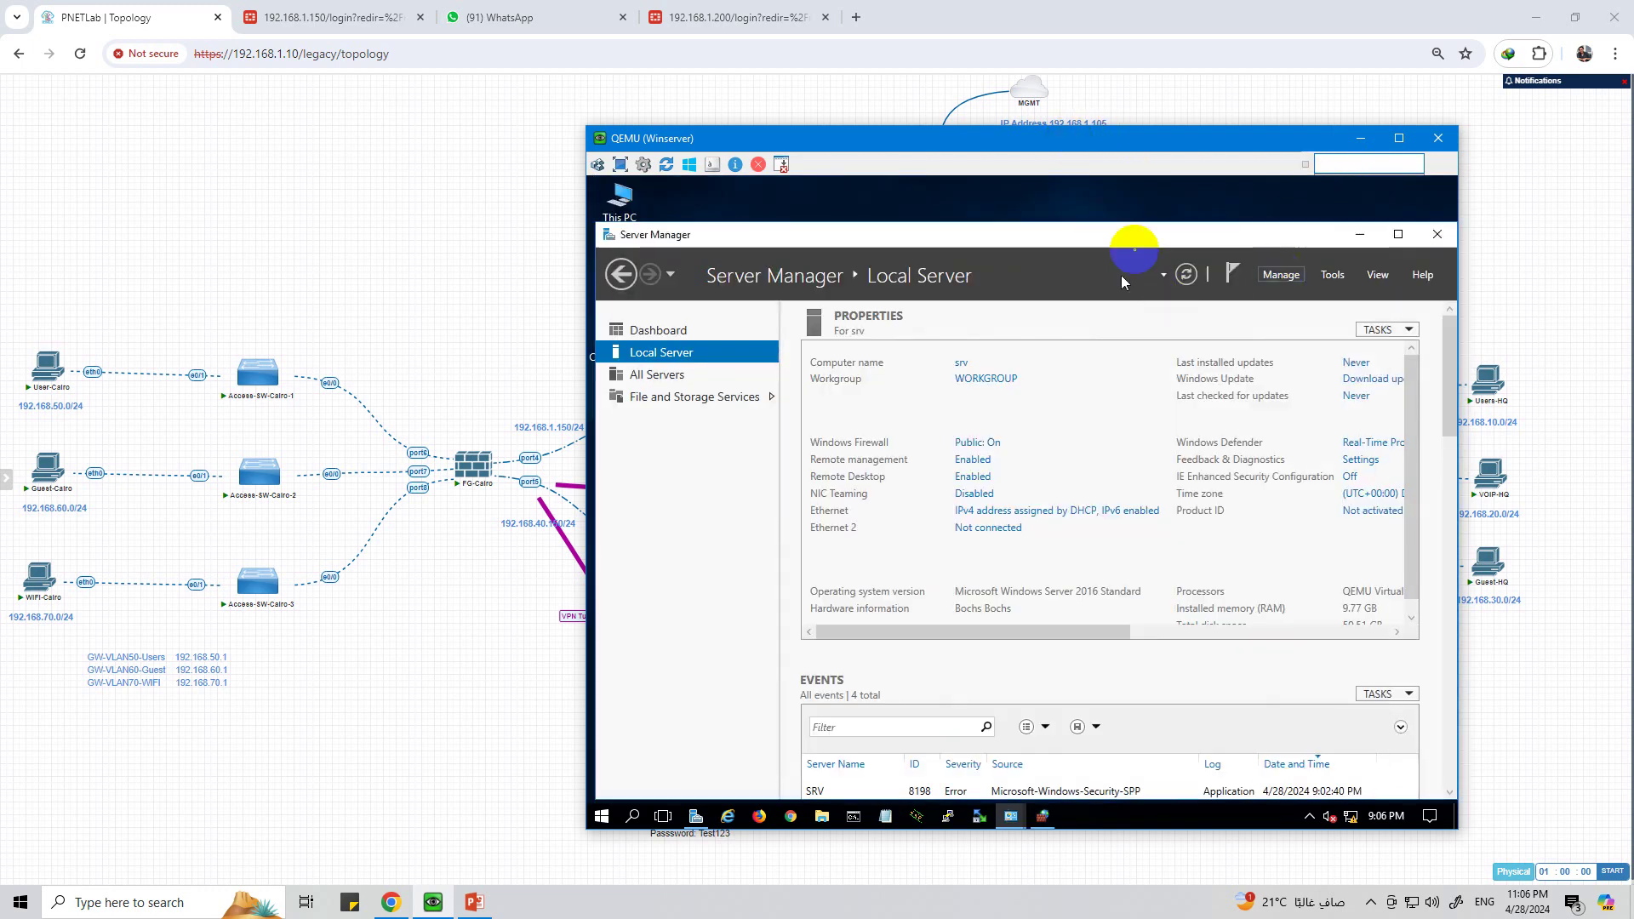
click(1437, 236)
drag(931, 139, 834, 101)
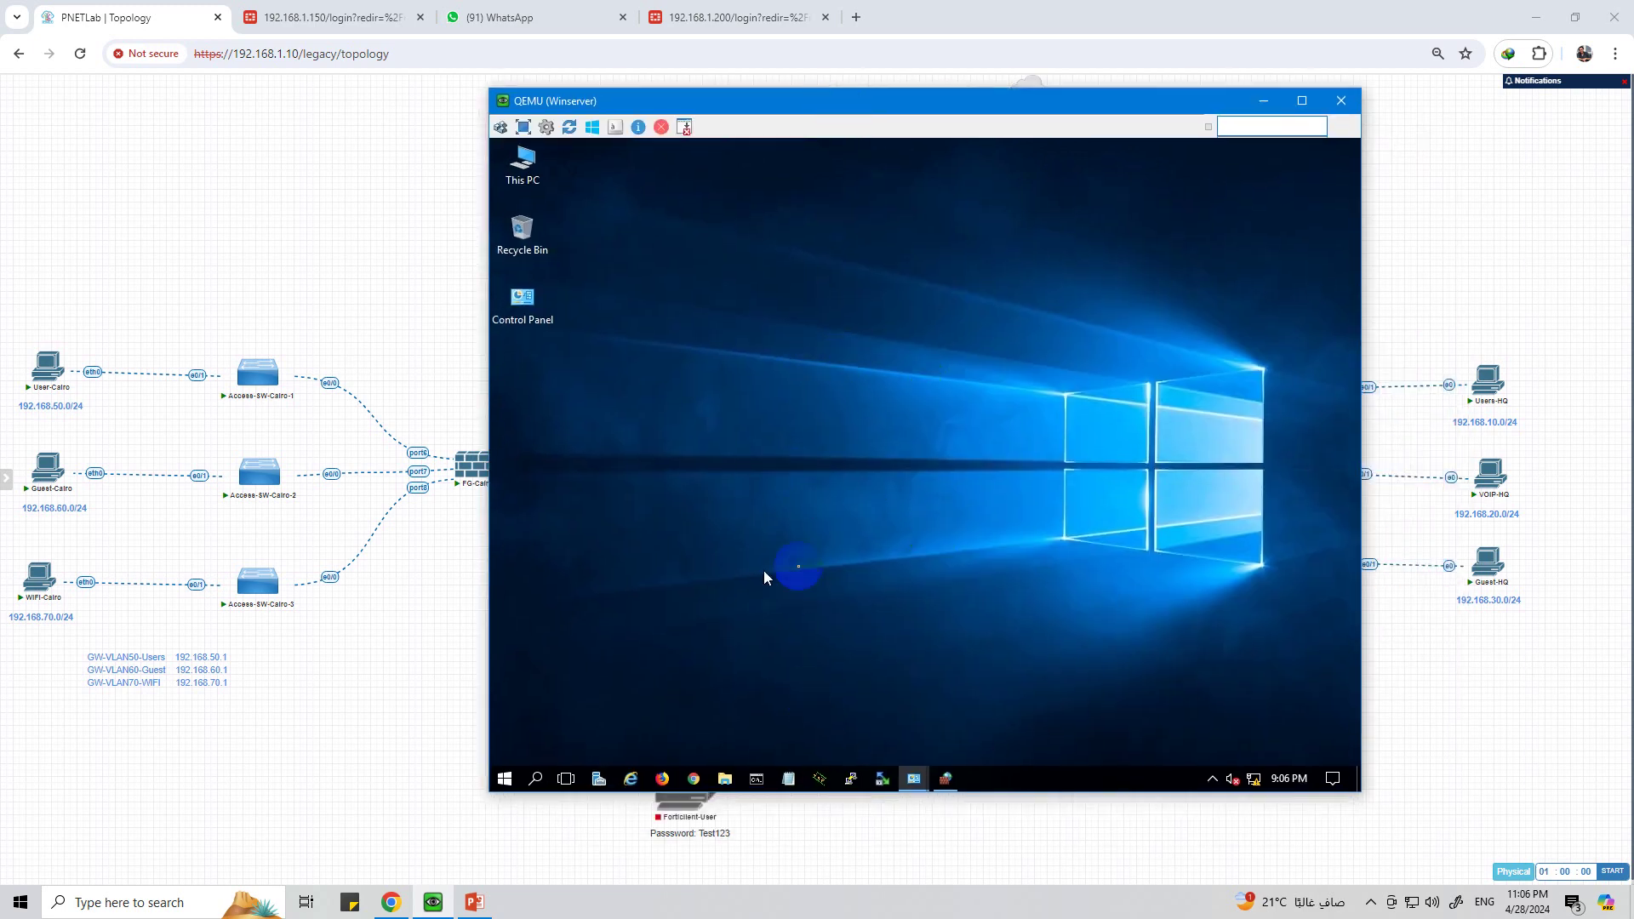
Step: Reopen Server Manager on Winserver and start the Add Roles and Features wizard
click(598, 779)
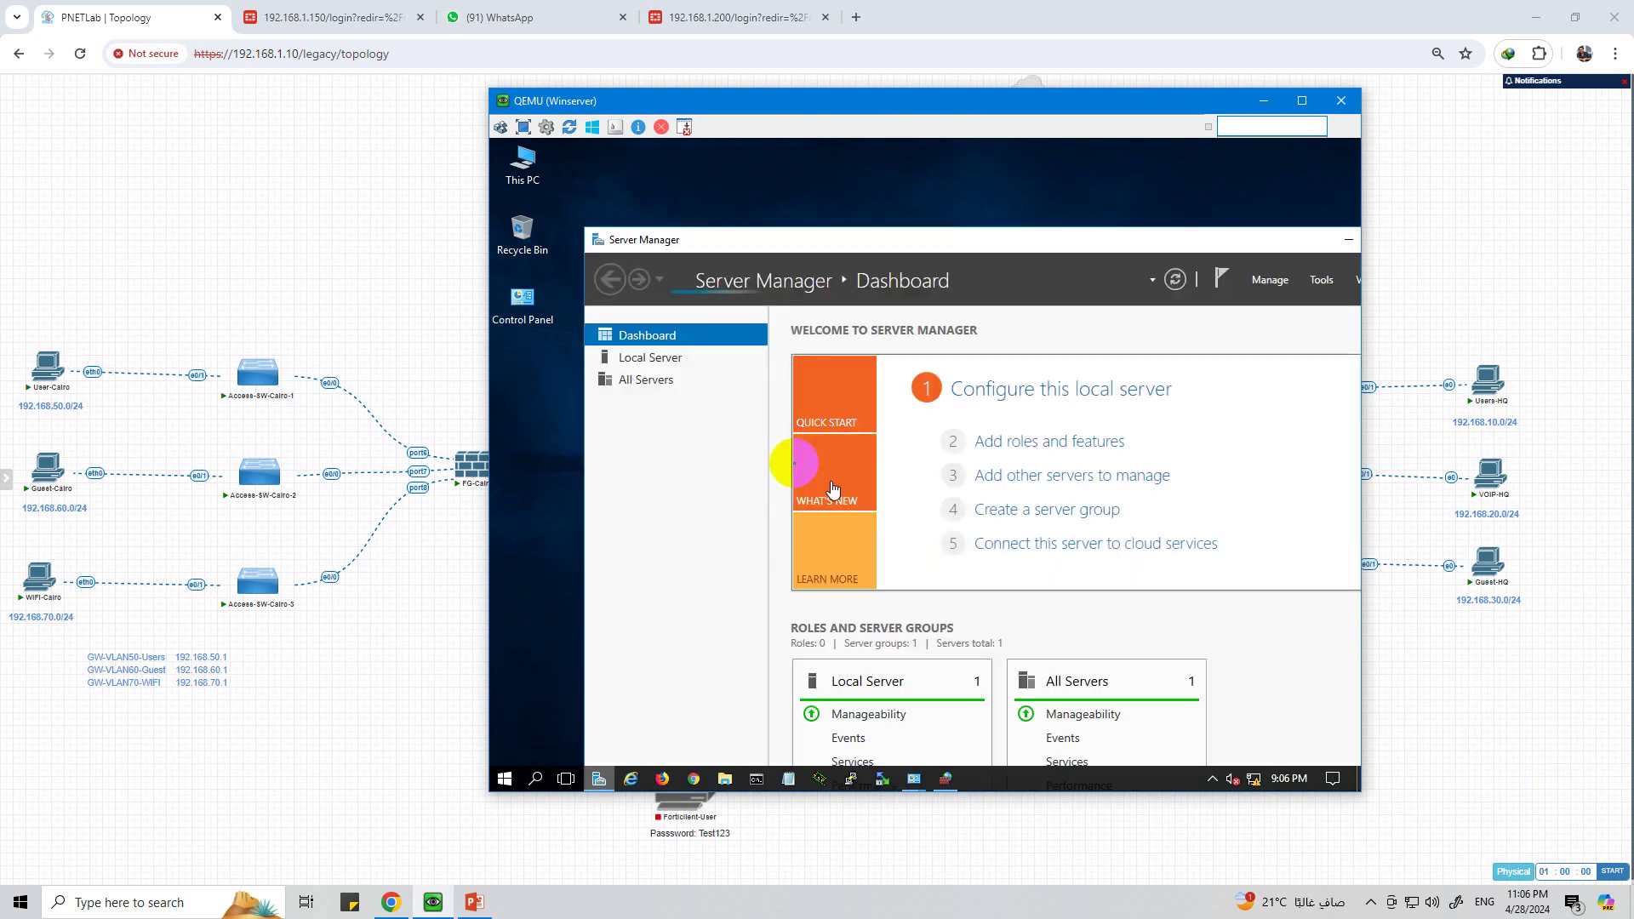
click(1046, 441)
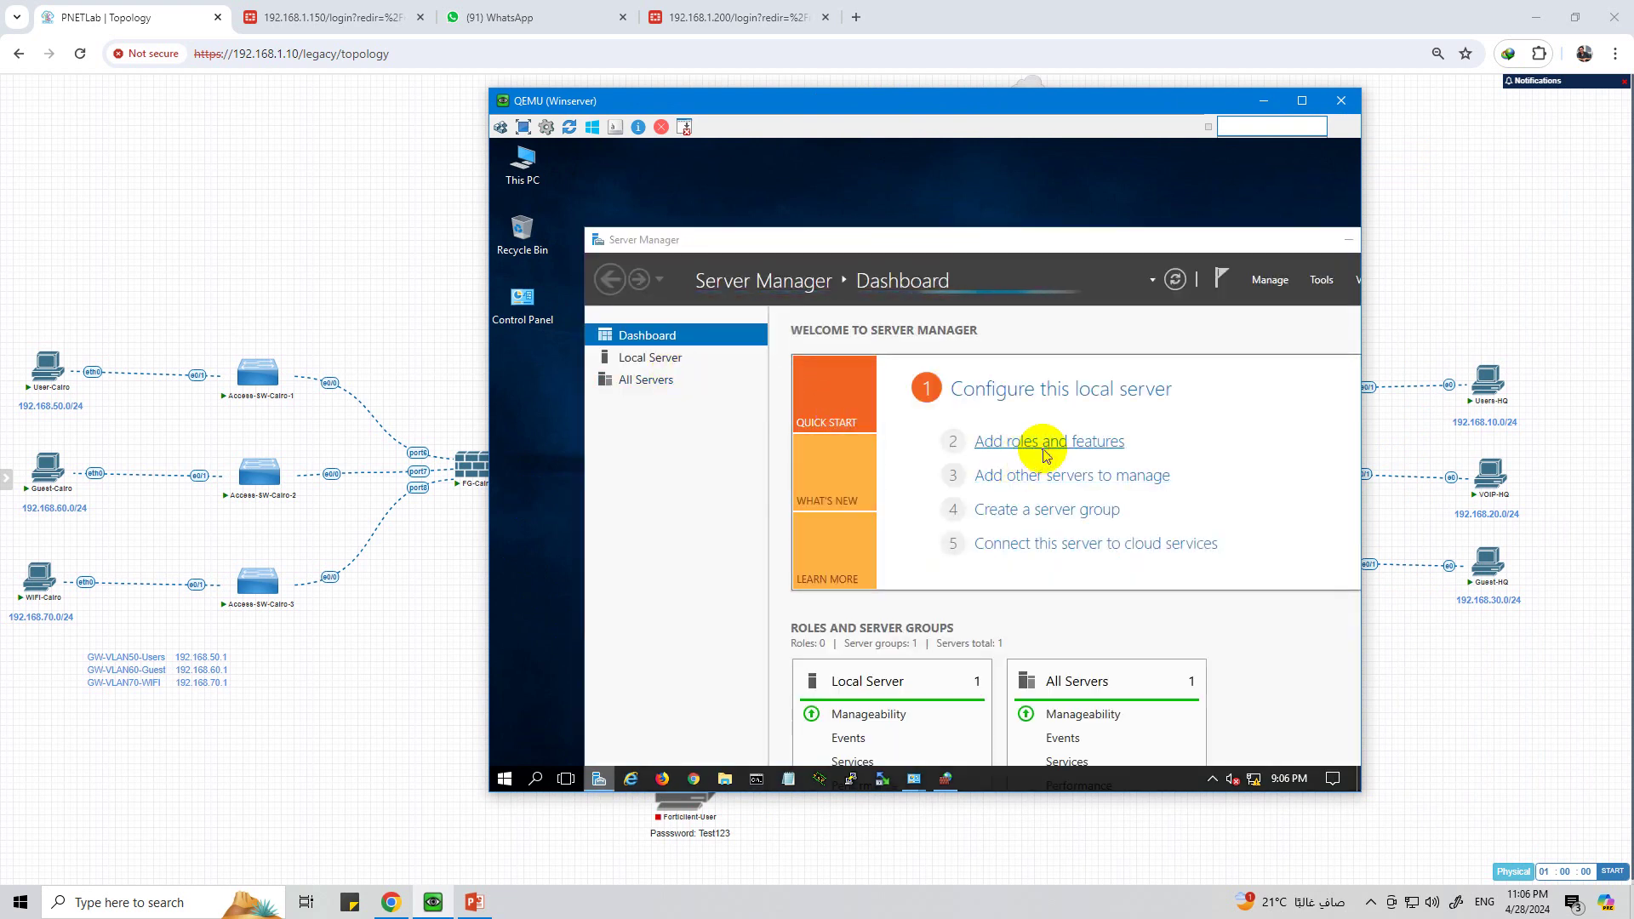
click(1078, 518)
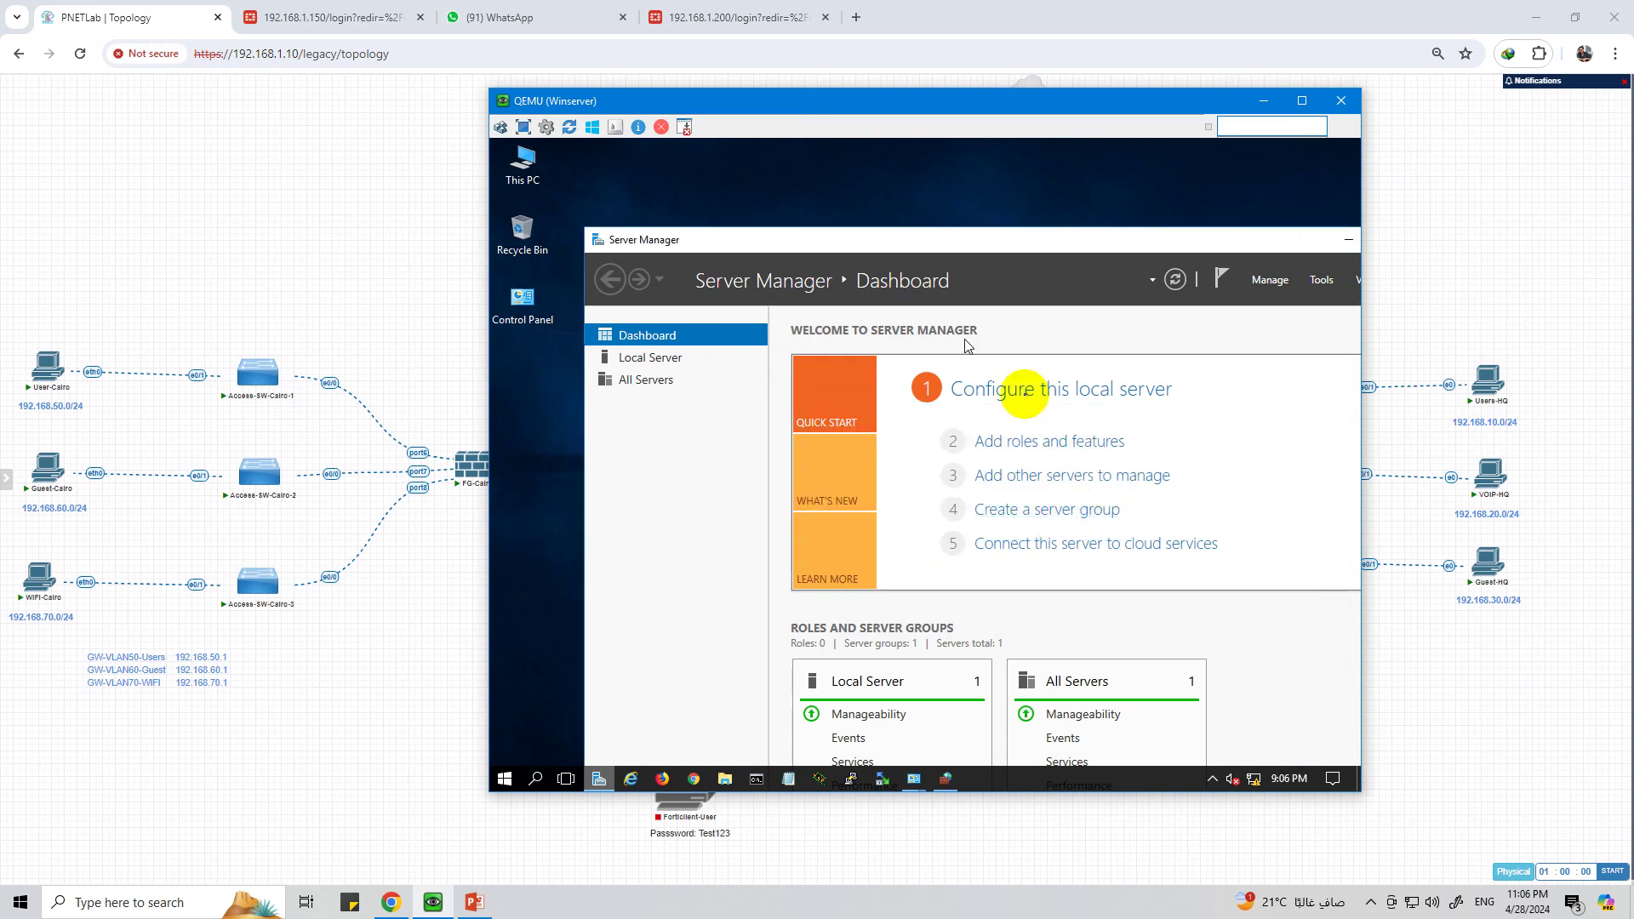
drag(940, 215, 887, 175)
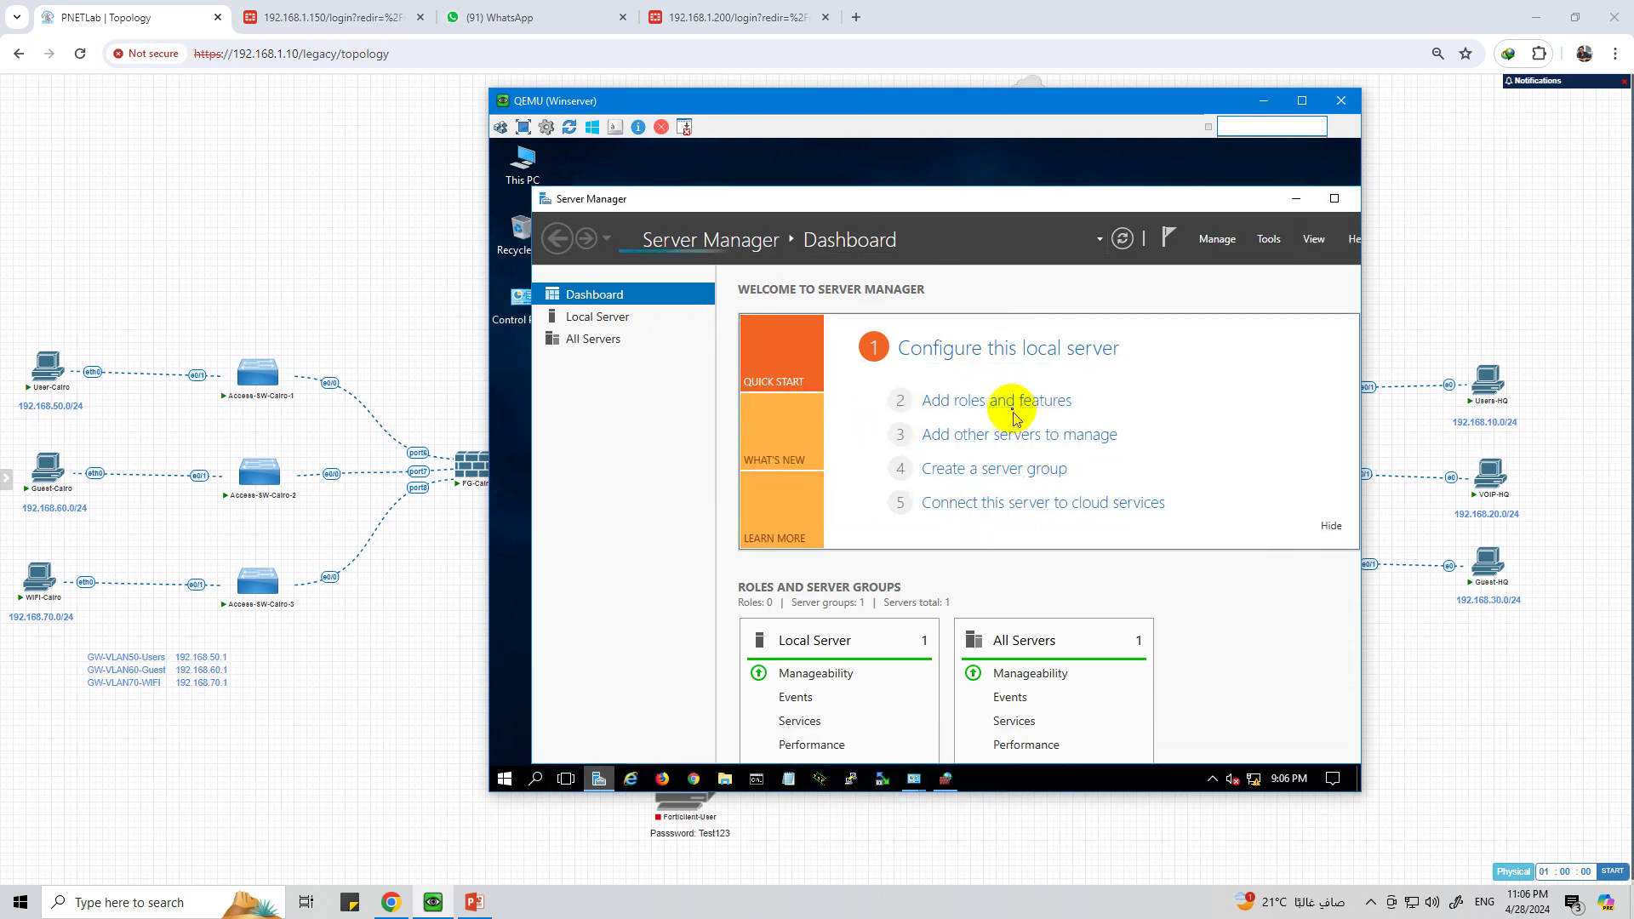
click(1013, 407)
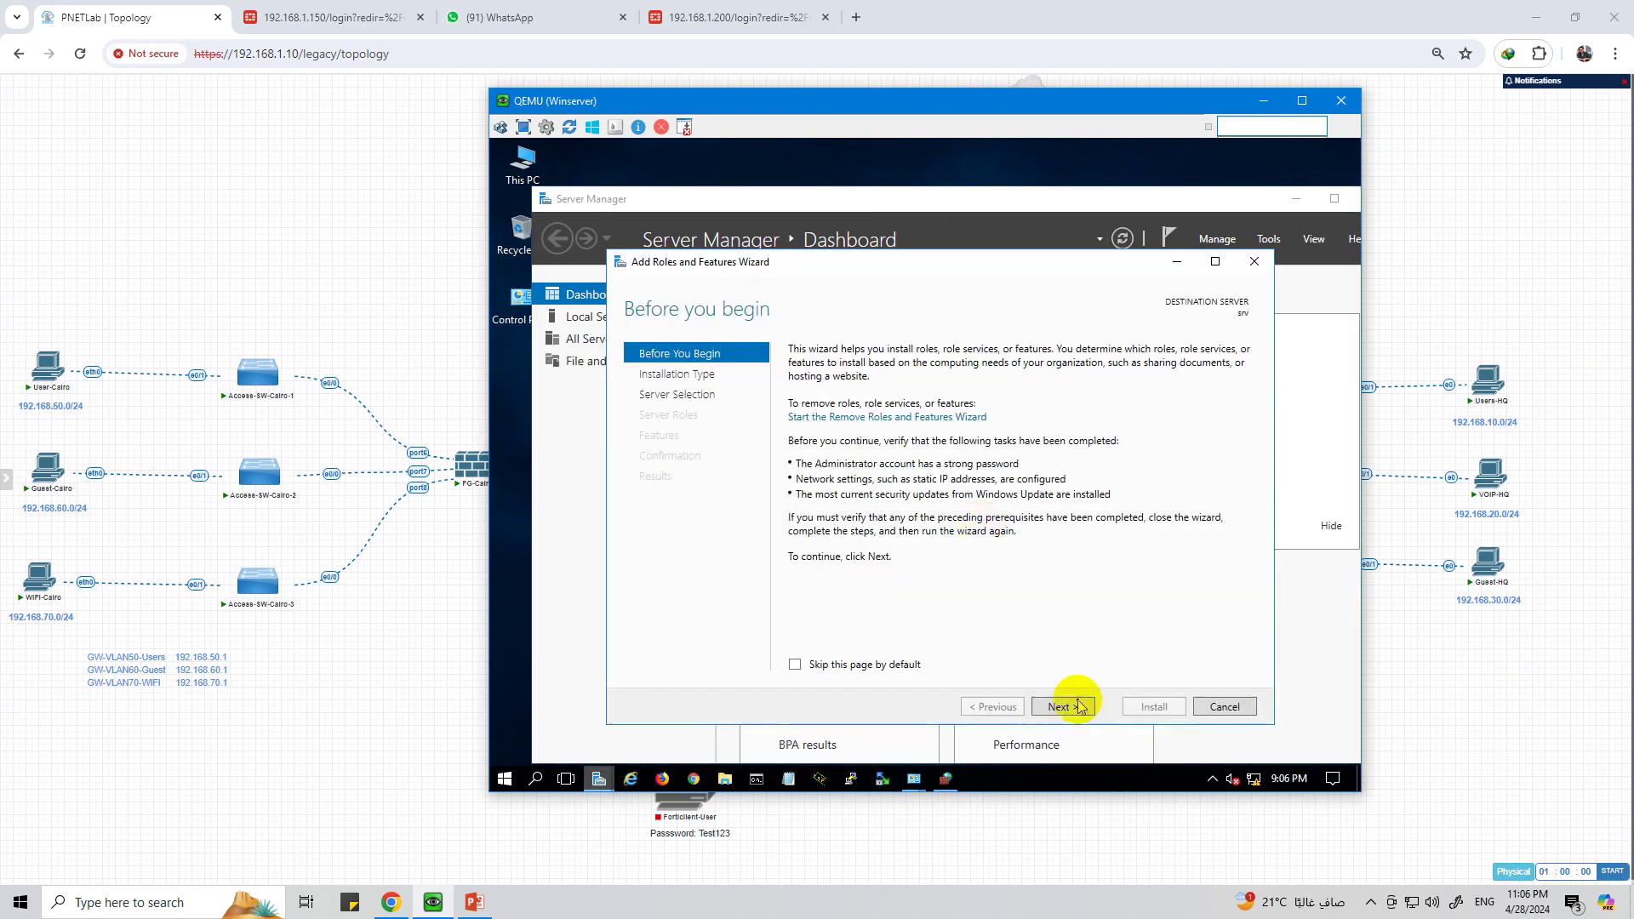
Step: Keep the default installation type and server srv, and select the Active Directory Domain Services role with its required features
click(1075, 709)
click(1075, 707)
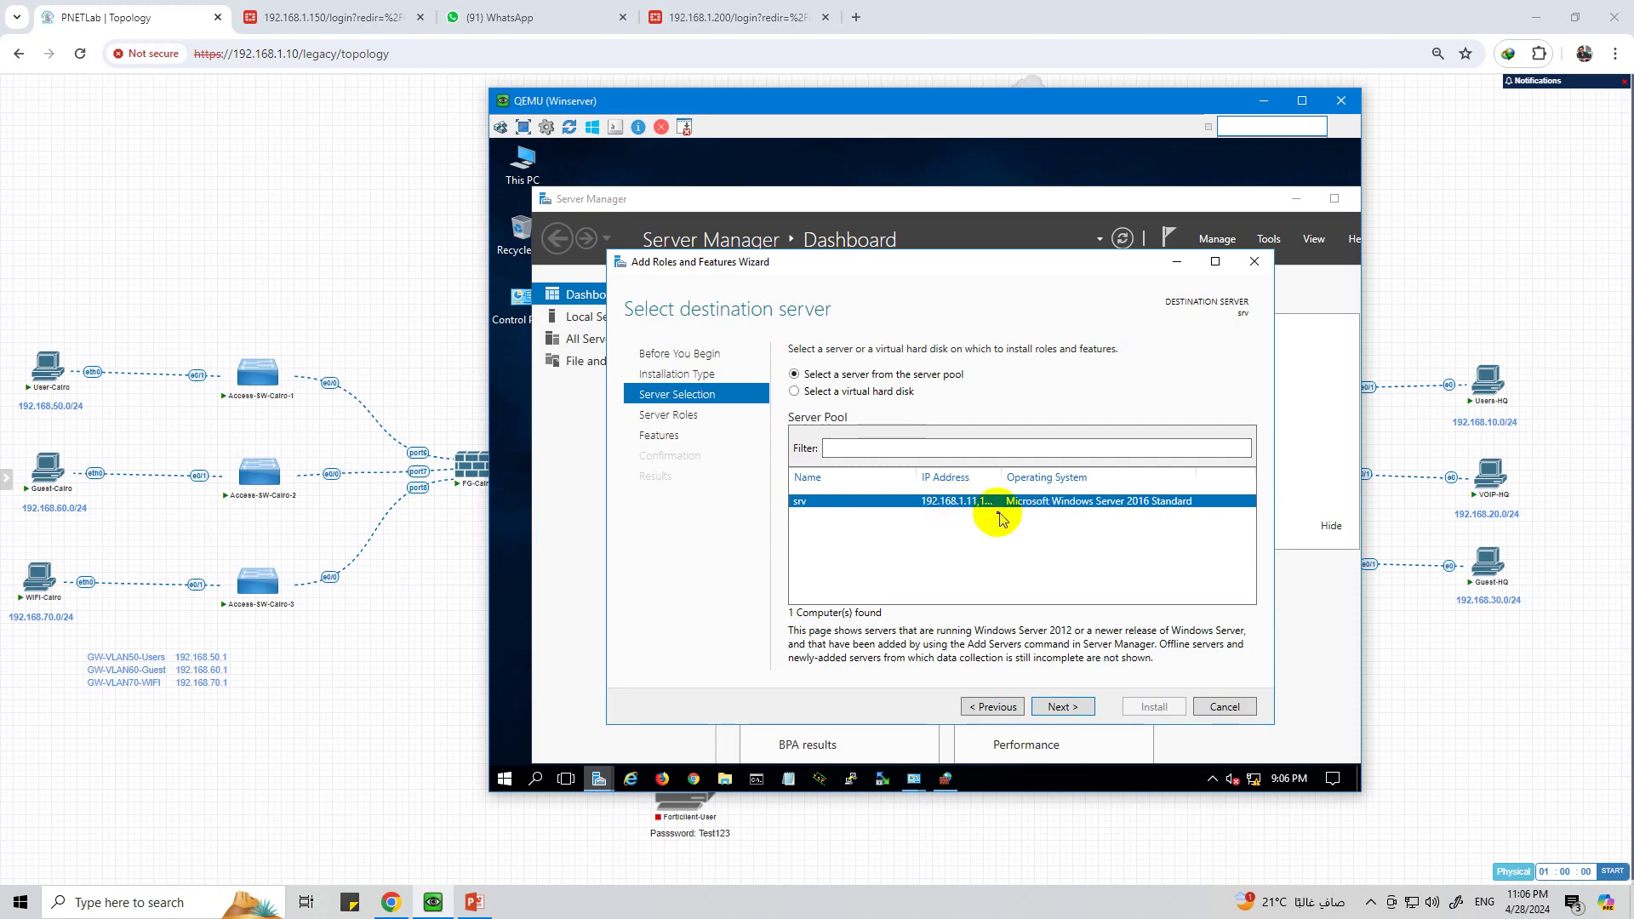
click(1059, 709)
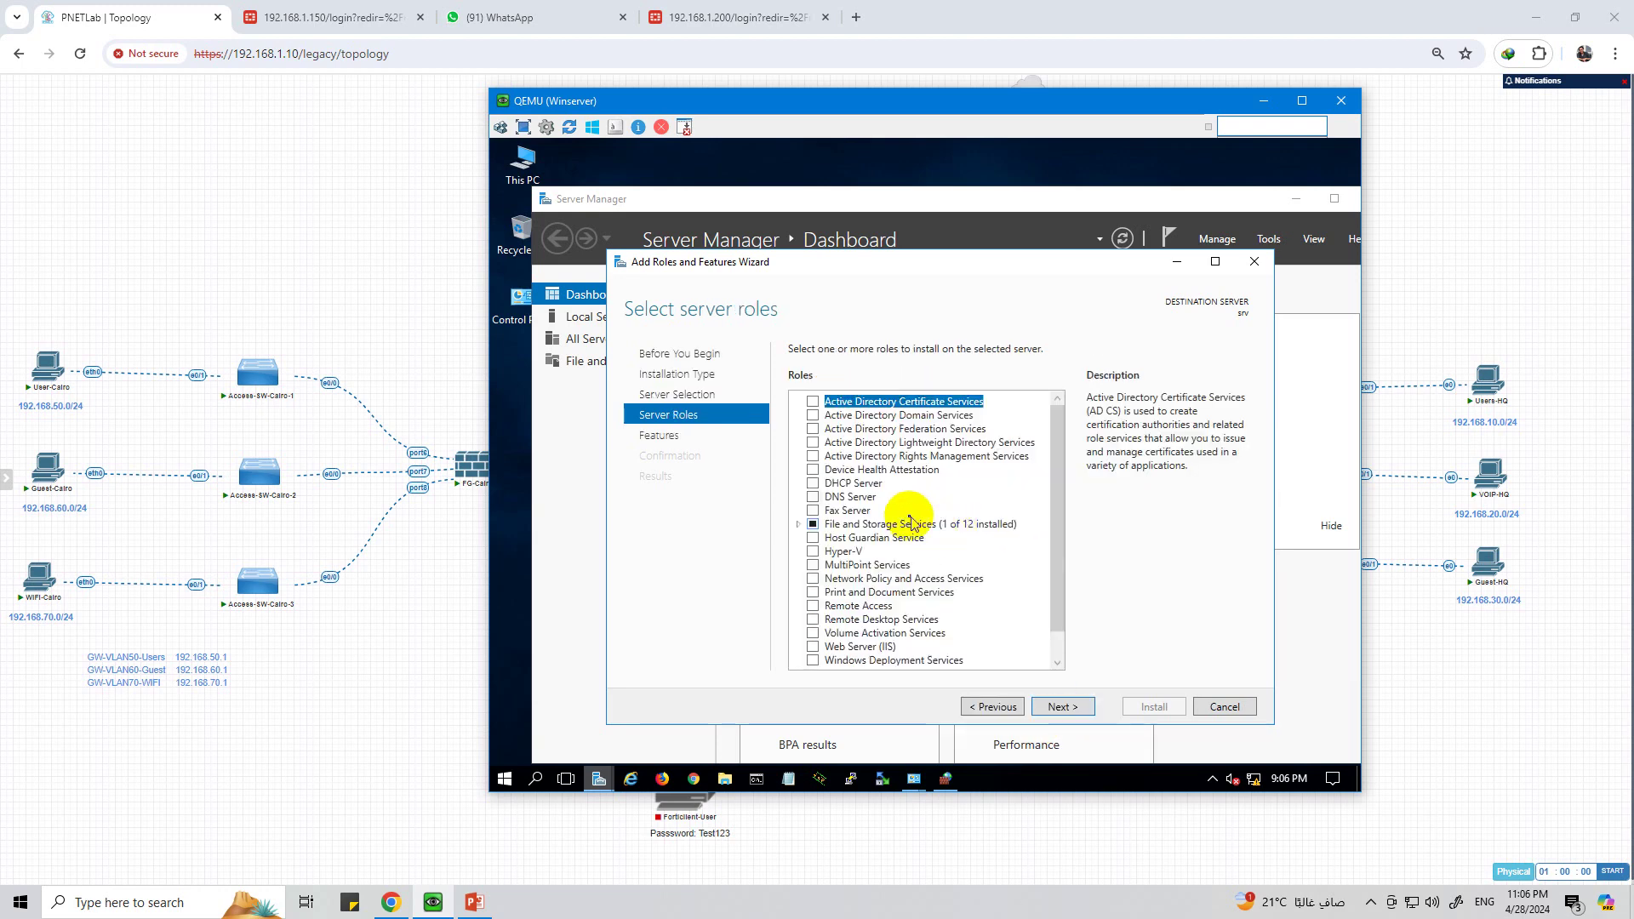
click(813, 417)
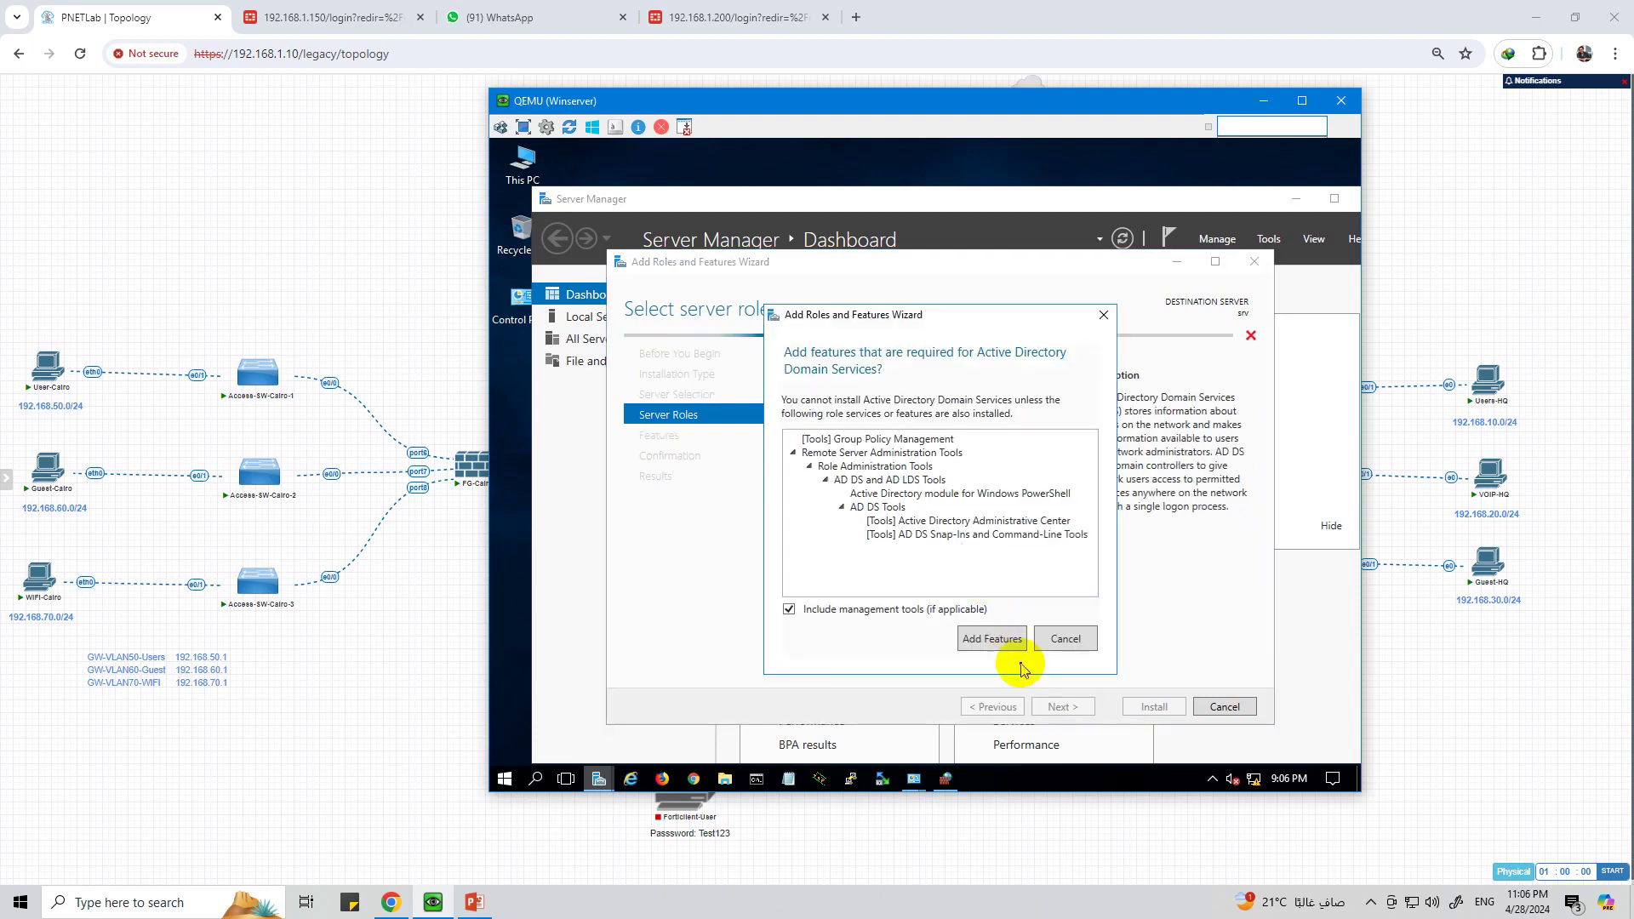
click(997, 638)
click(1086, 707)
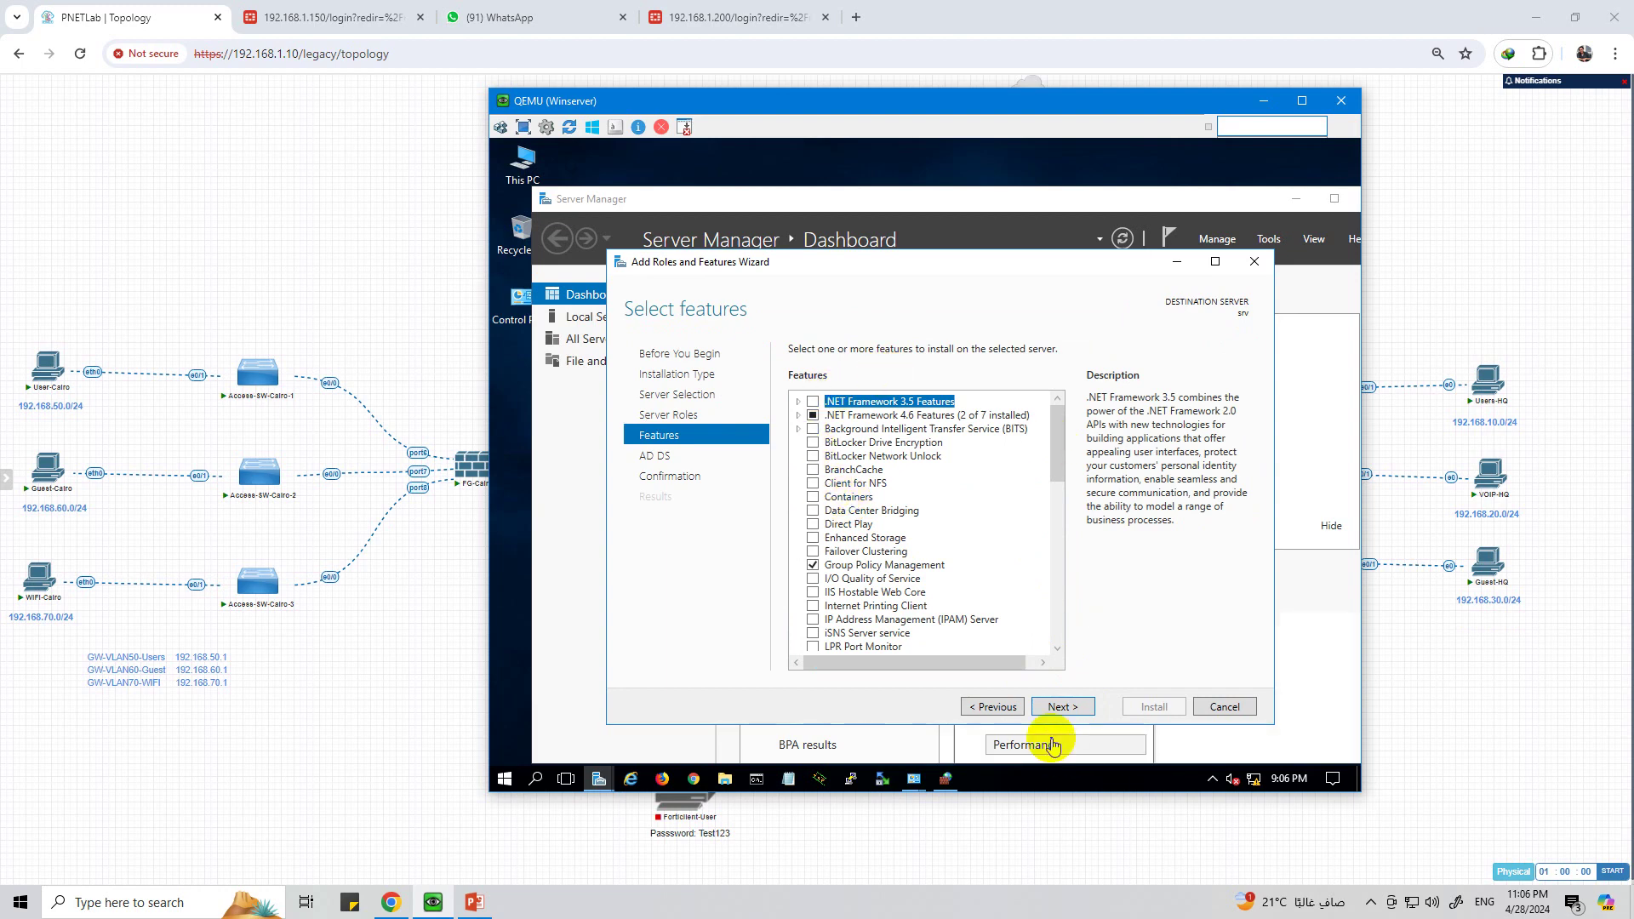
Step: Keep the default features, allow automatic restart of the destination server, and install Active Directory Domain Services
click(1064, 706)
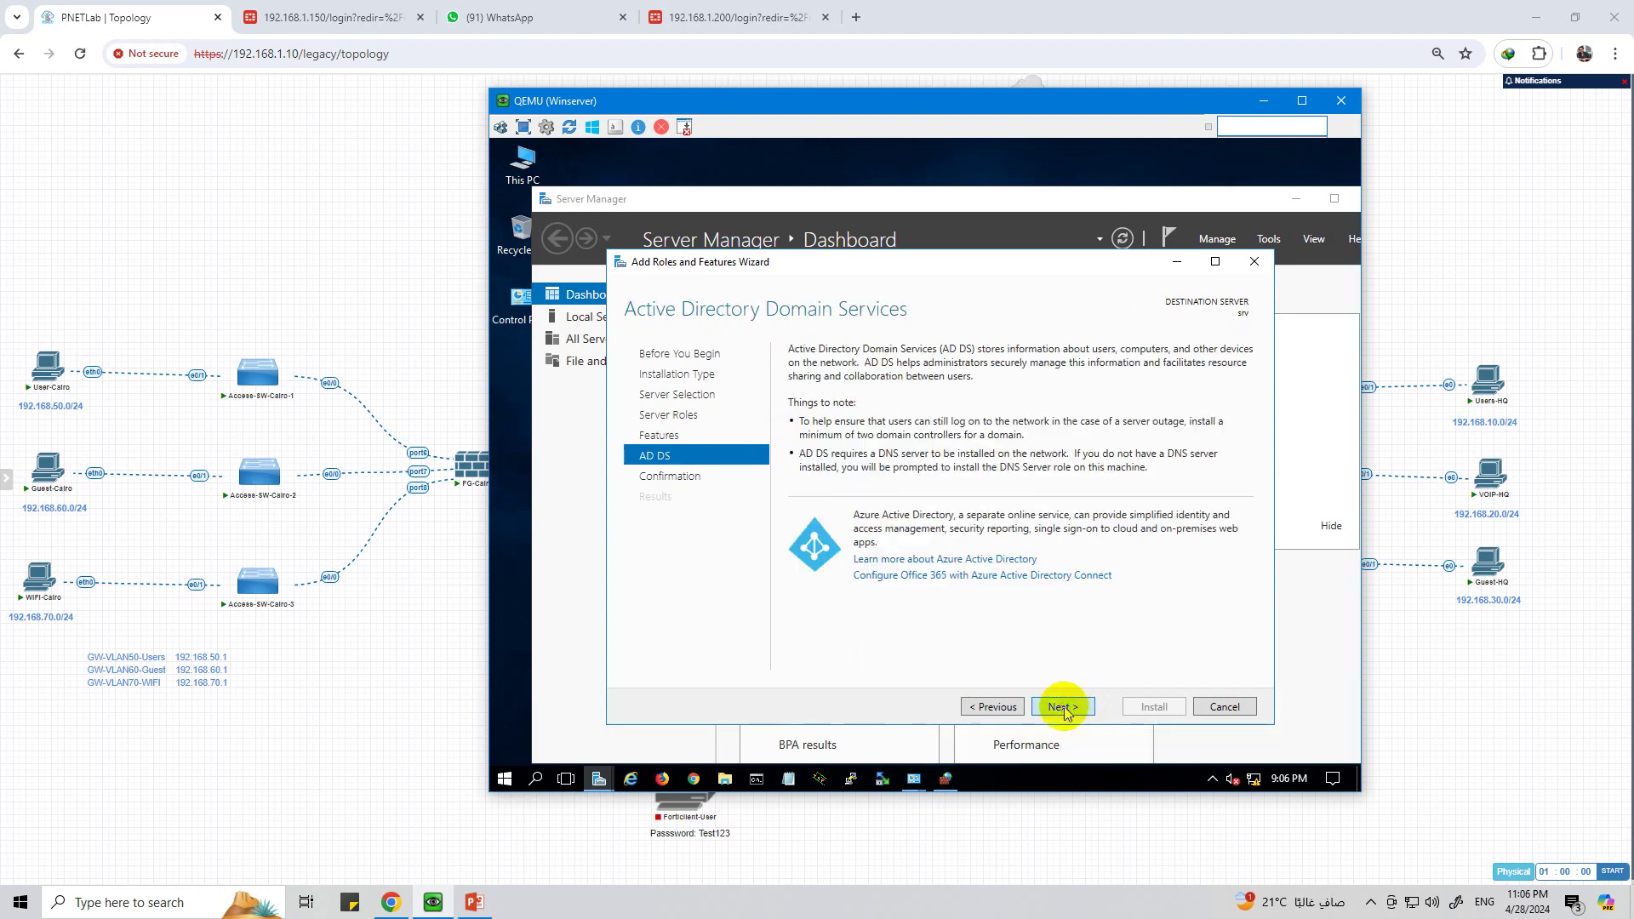
click(1063, 706)
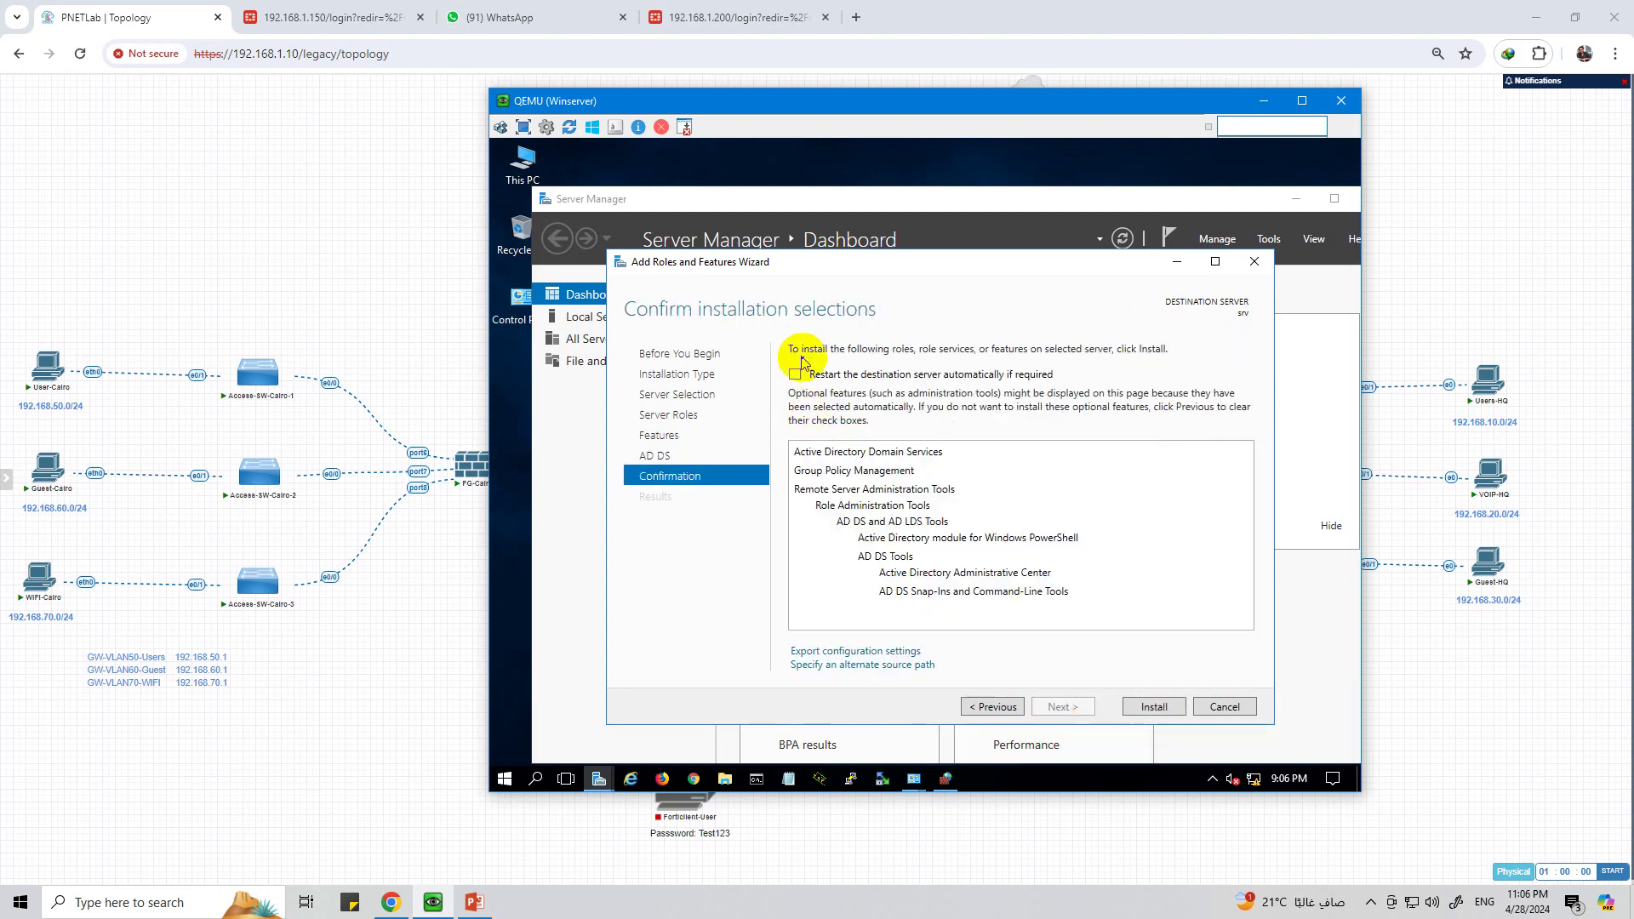
click(822, 376)
click(979, 518)
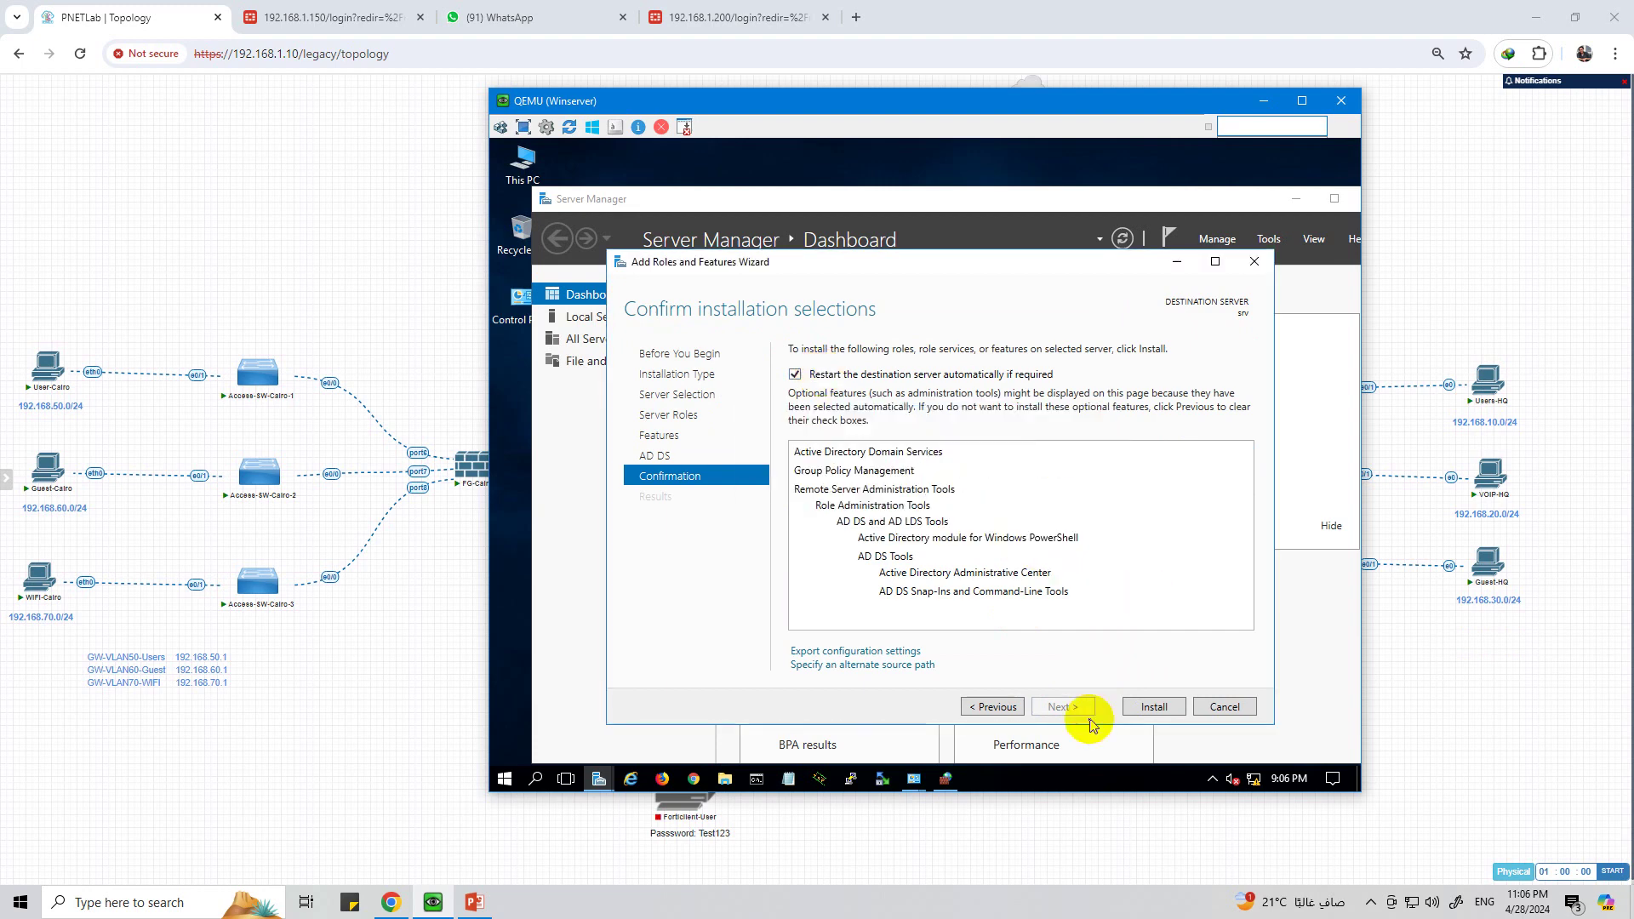
click(1154, 707)
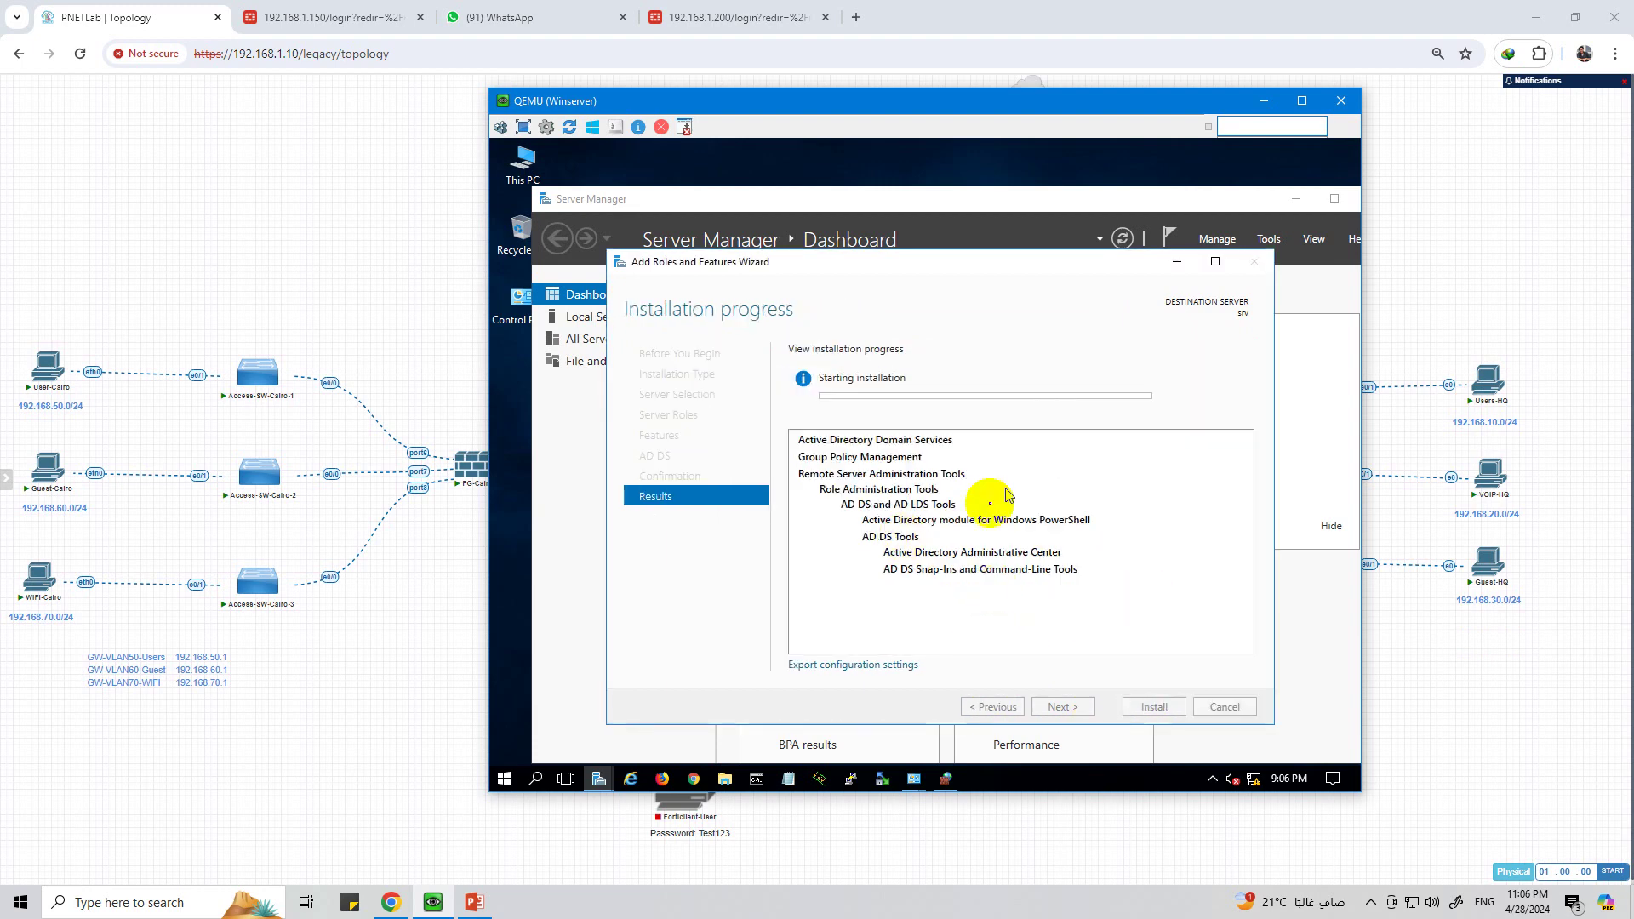
Step: Move the virtual machine window aside and log in to the FortiGate at 192.168.1.200 as admin with the saved password
drag(745, 100, 1264, 114)
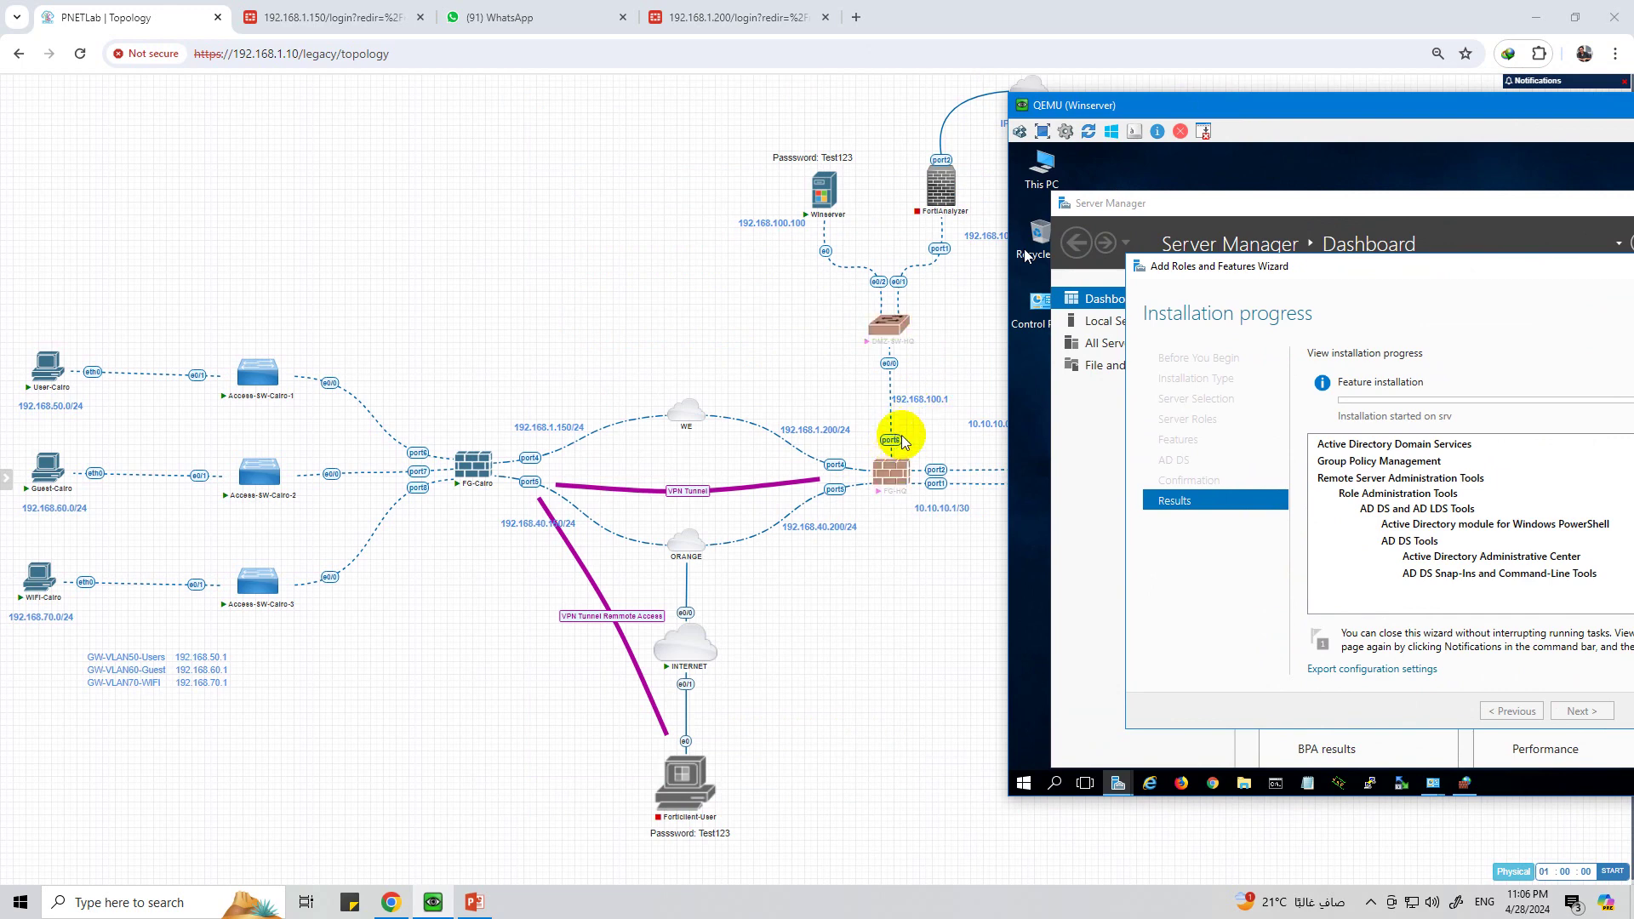
click(730, 17)
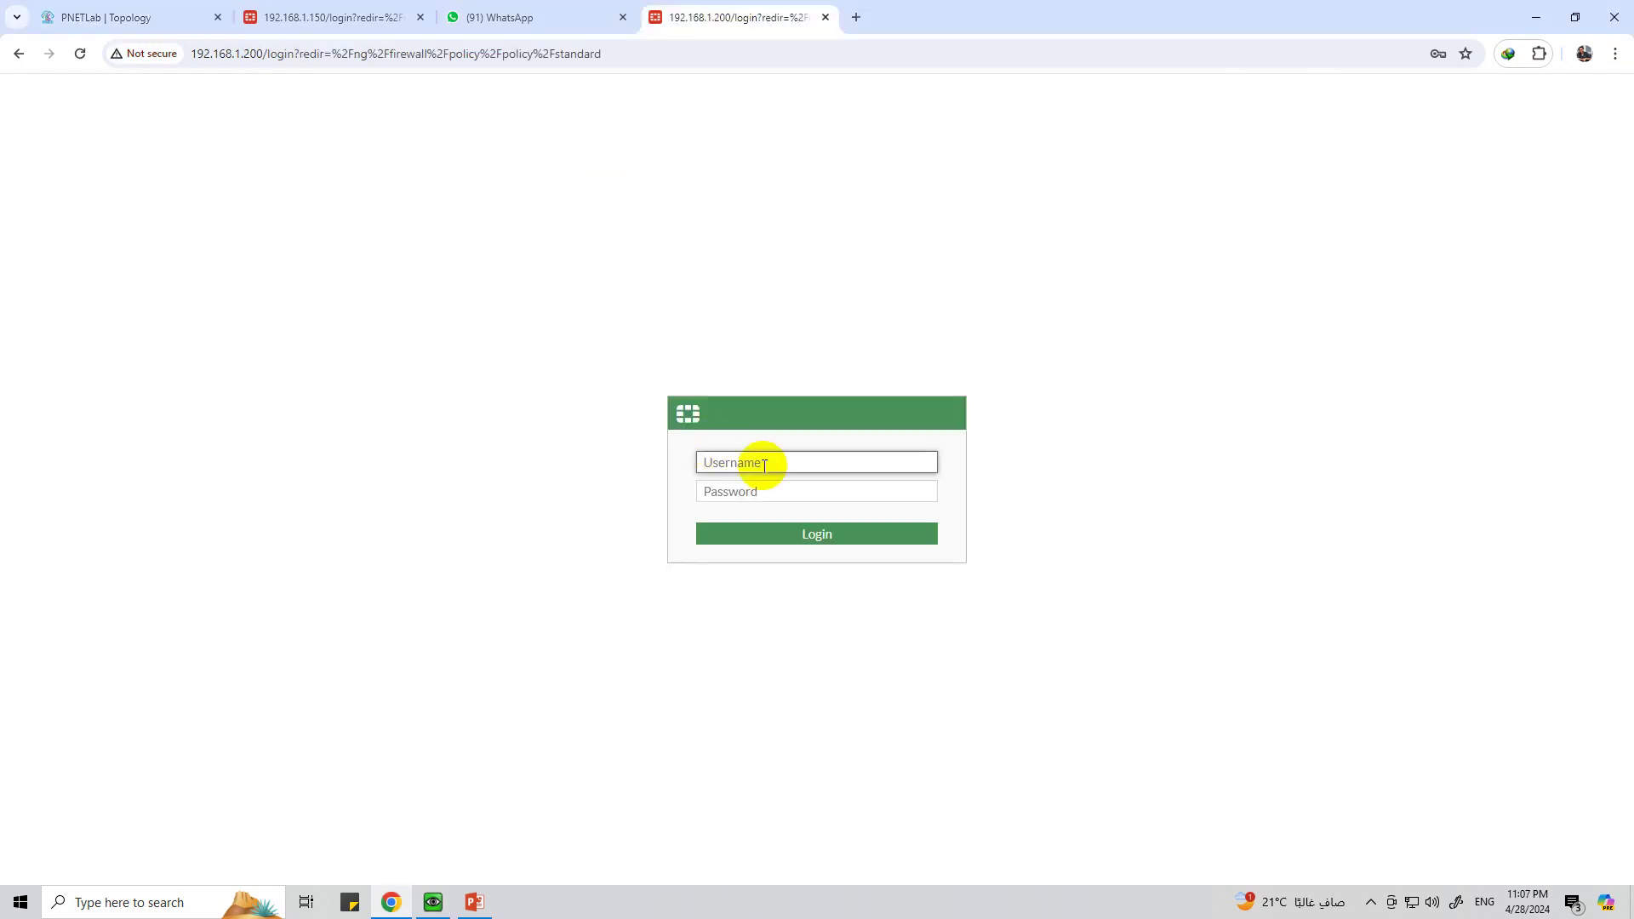
text(ad)
key(Down)
key(Return)
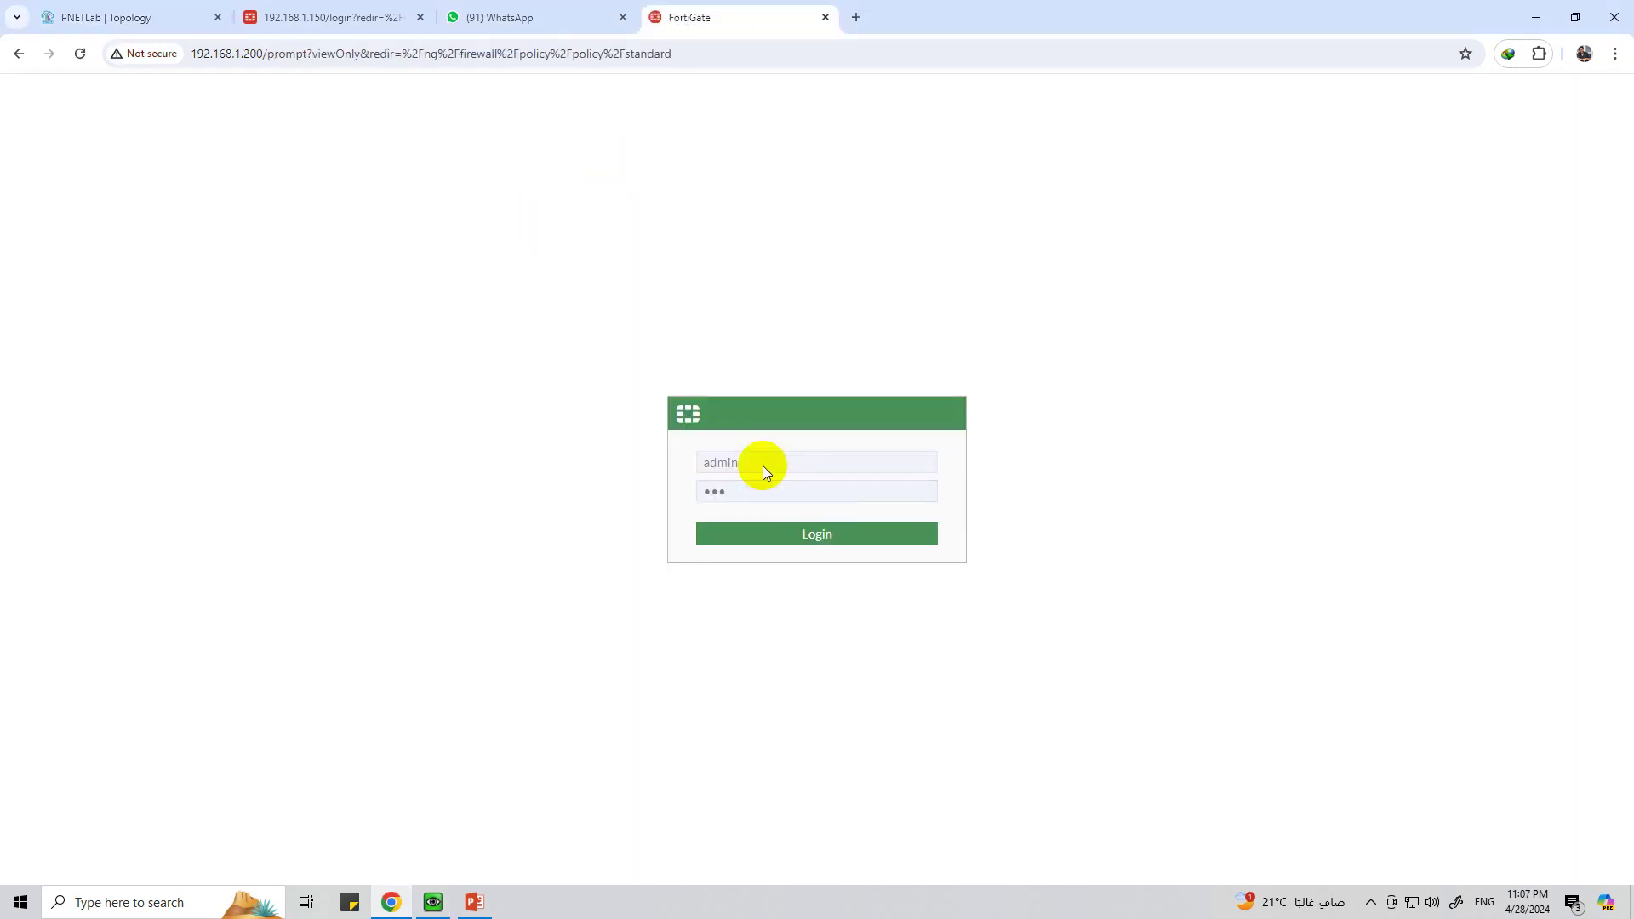
key(Return)
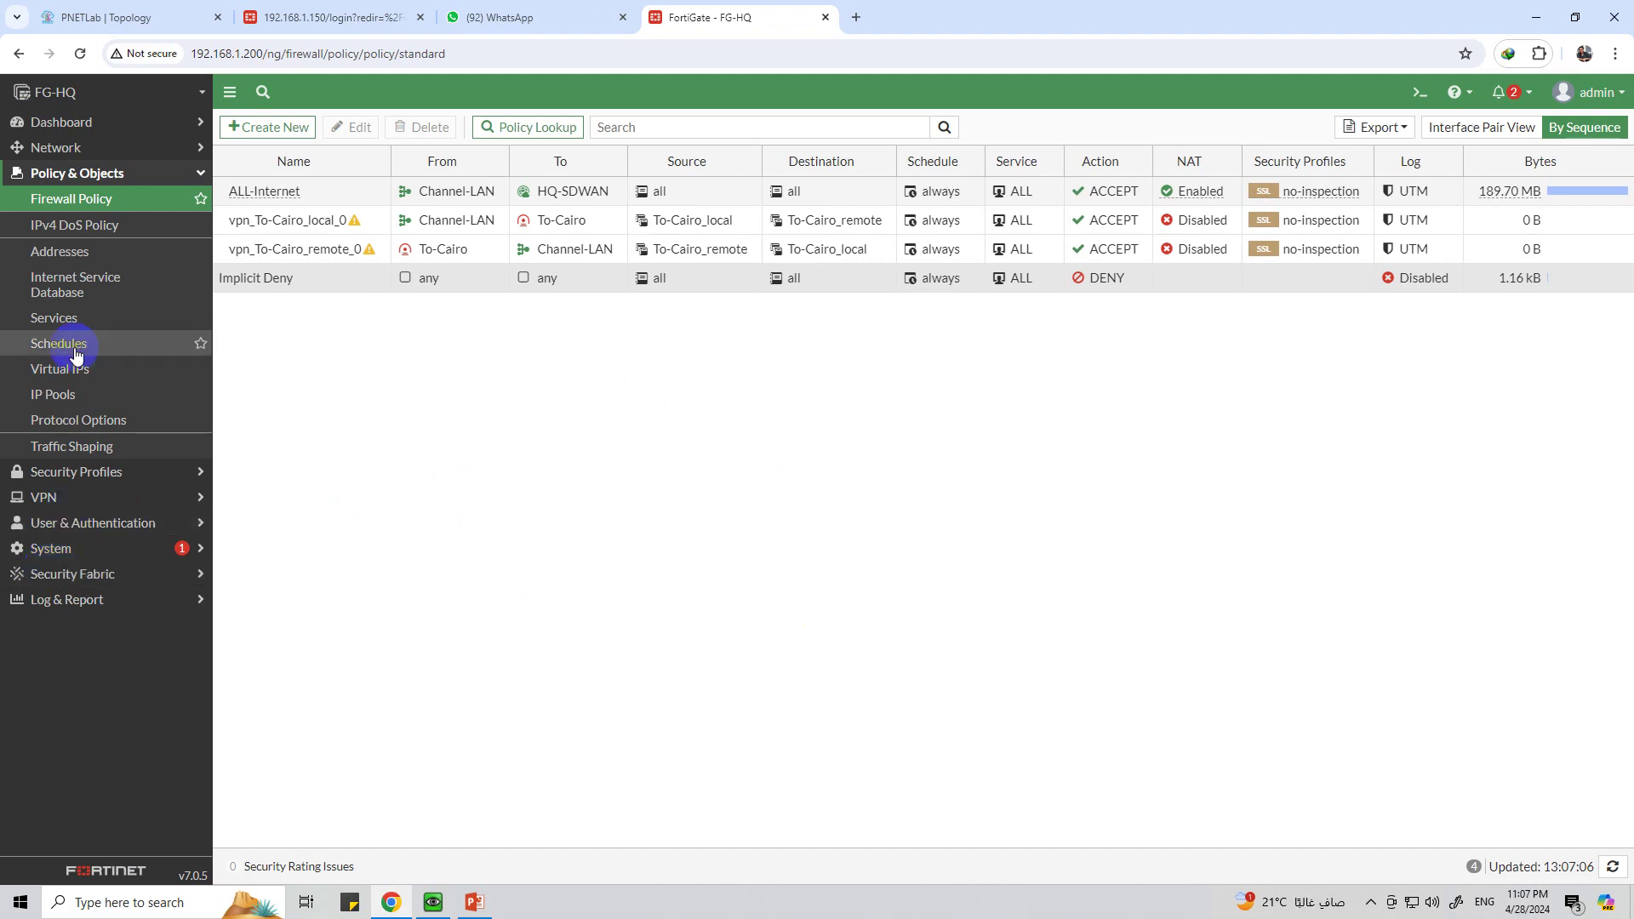
Step: Open the port6 network interface for editing, and set its role to LAN and its alias to DMZ
click(67, 152)
click(59, 173)
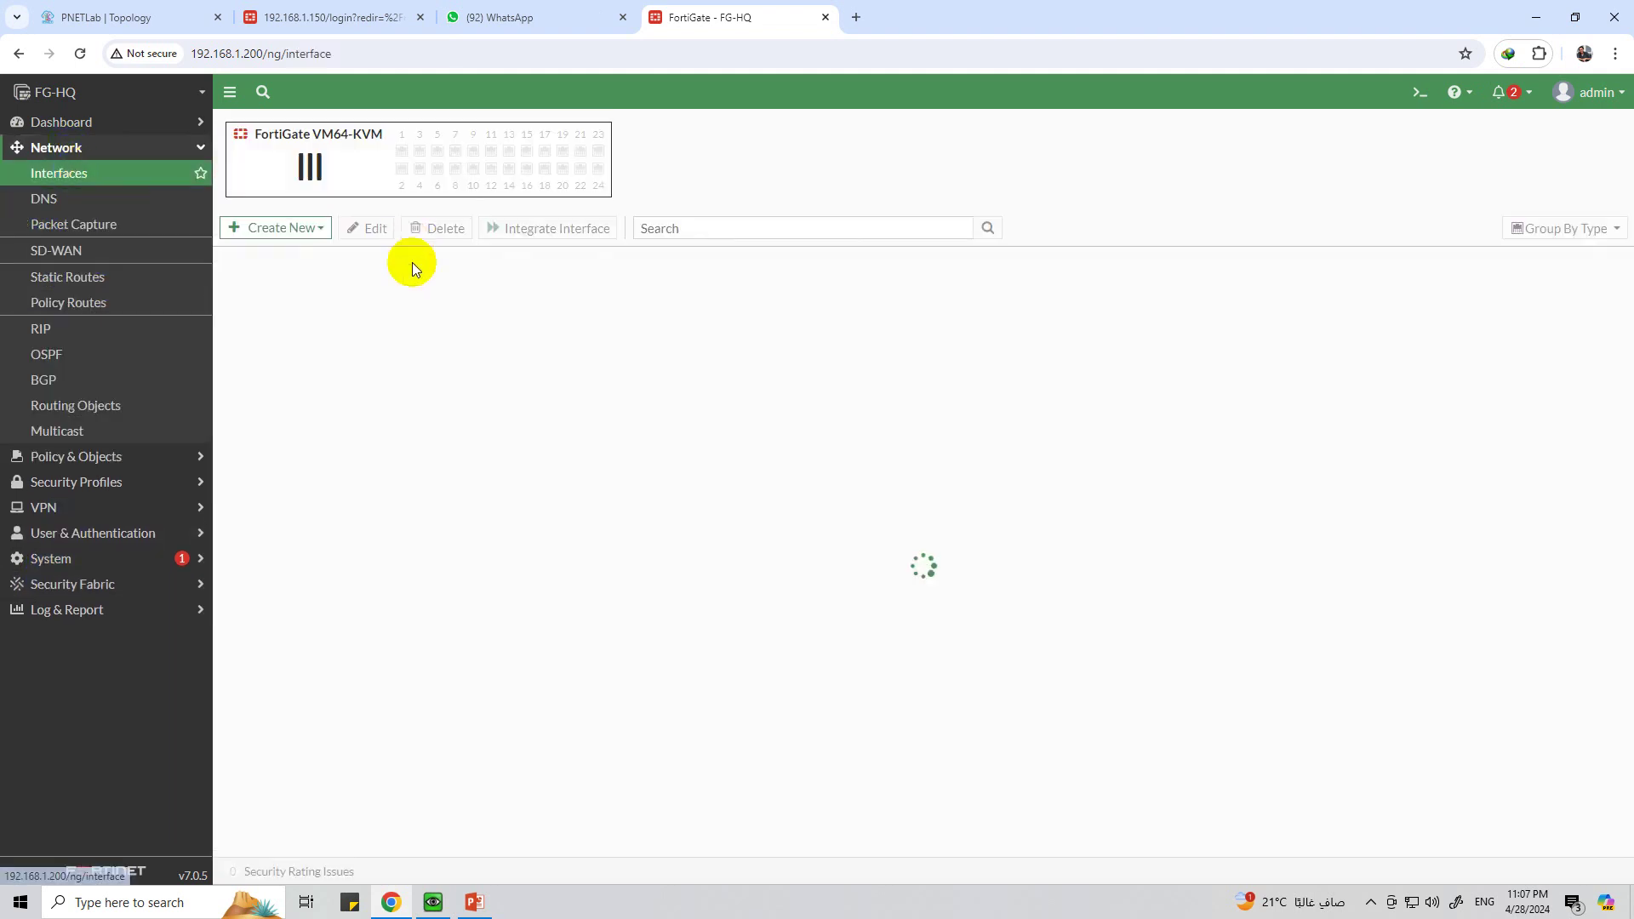
double_click(322, 512)
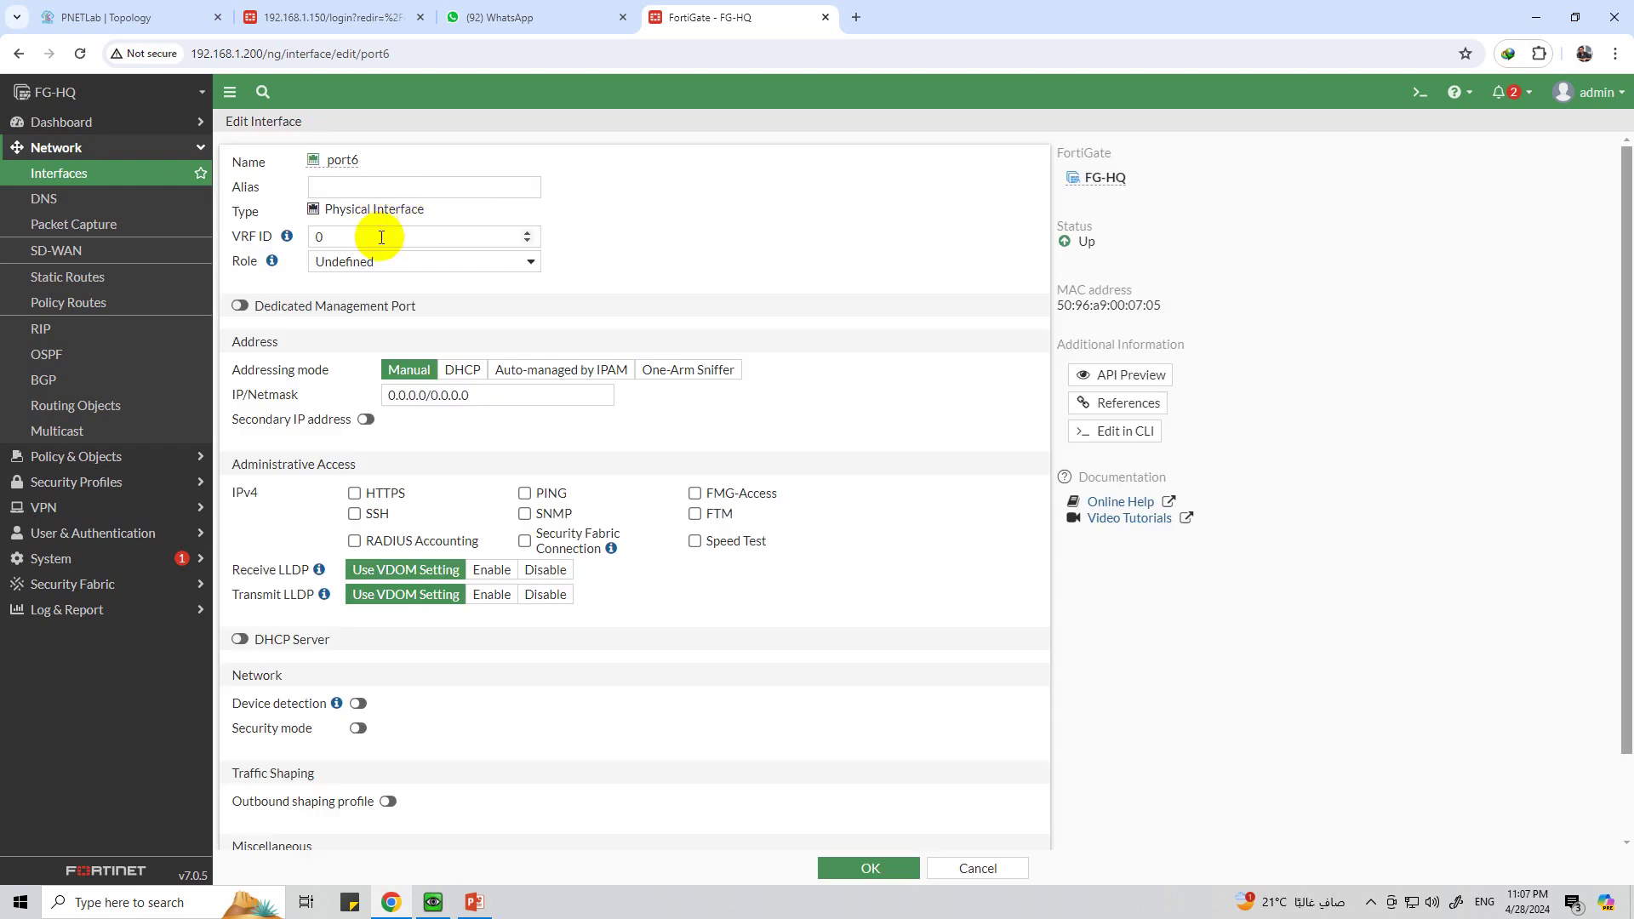
click(400, 262)
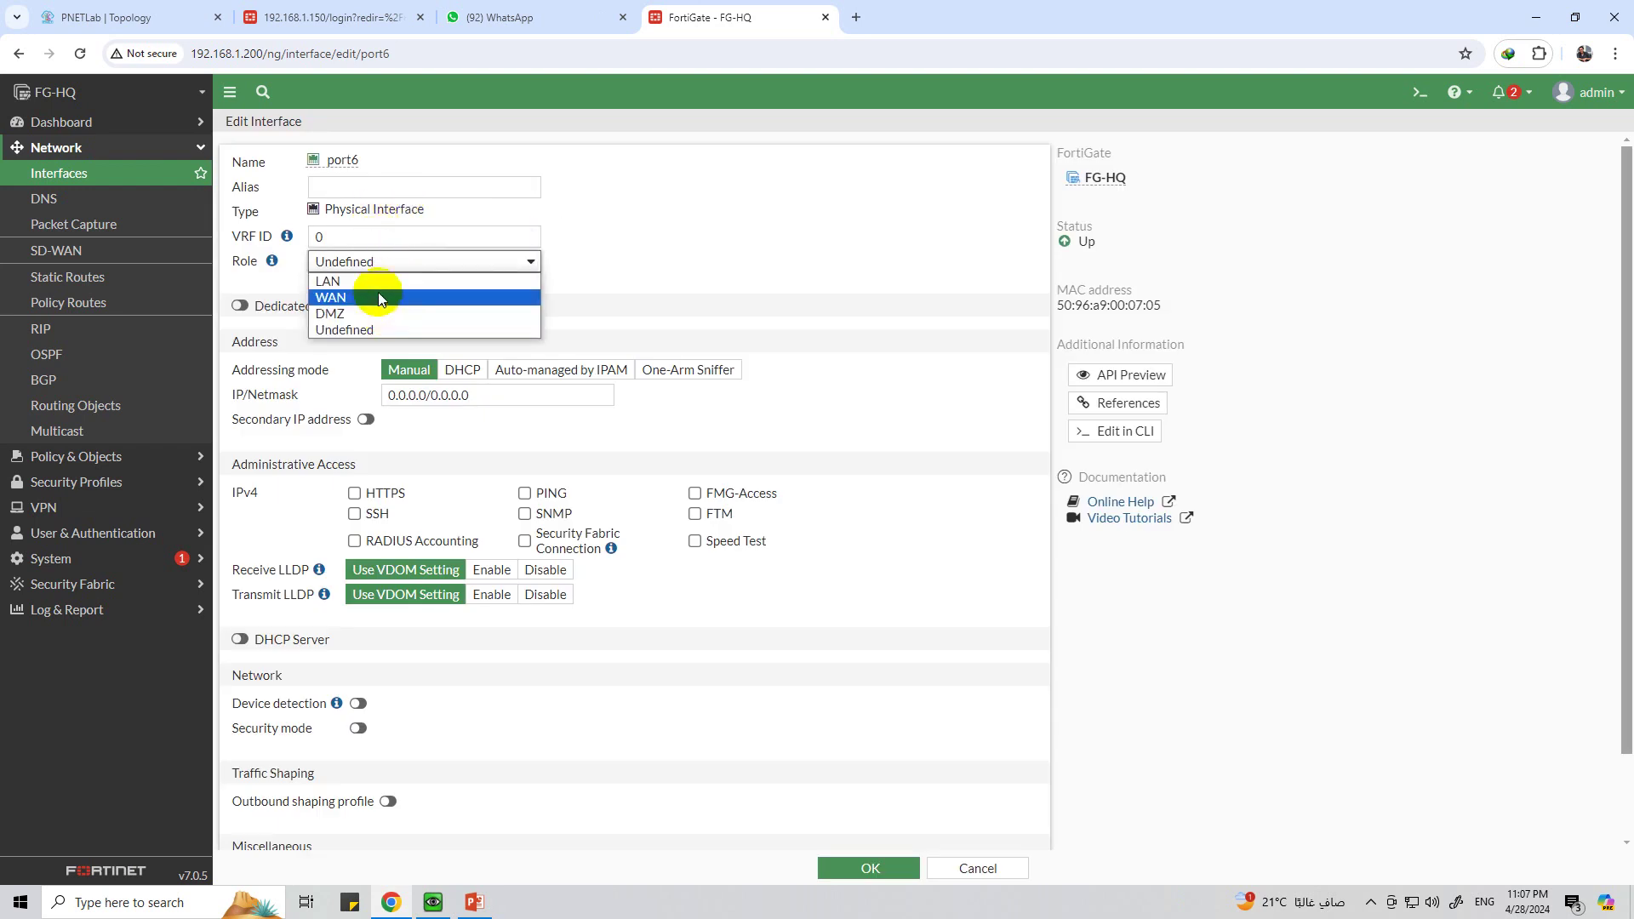
click(375, 285)
click(364, 192)
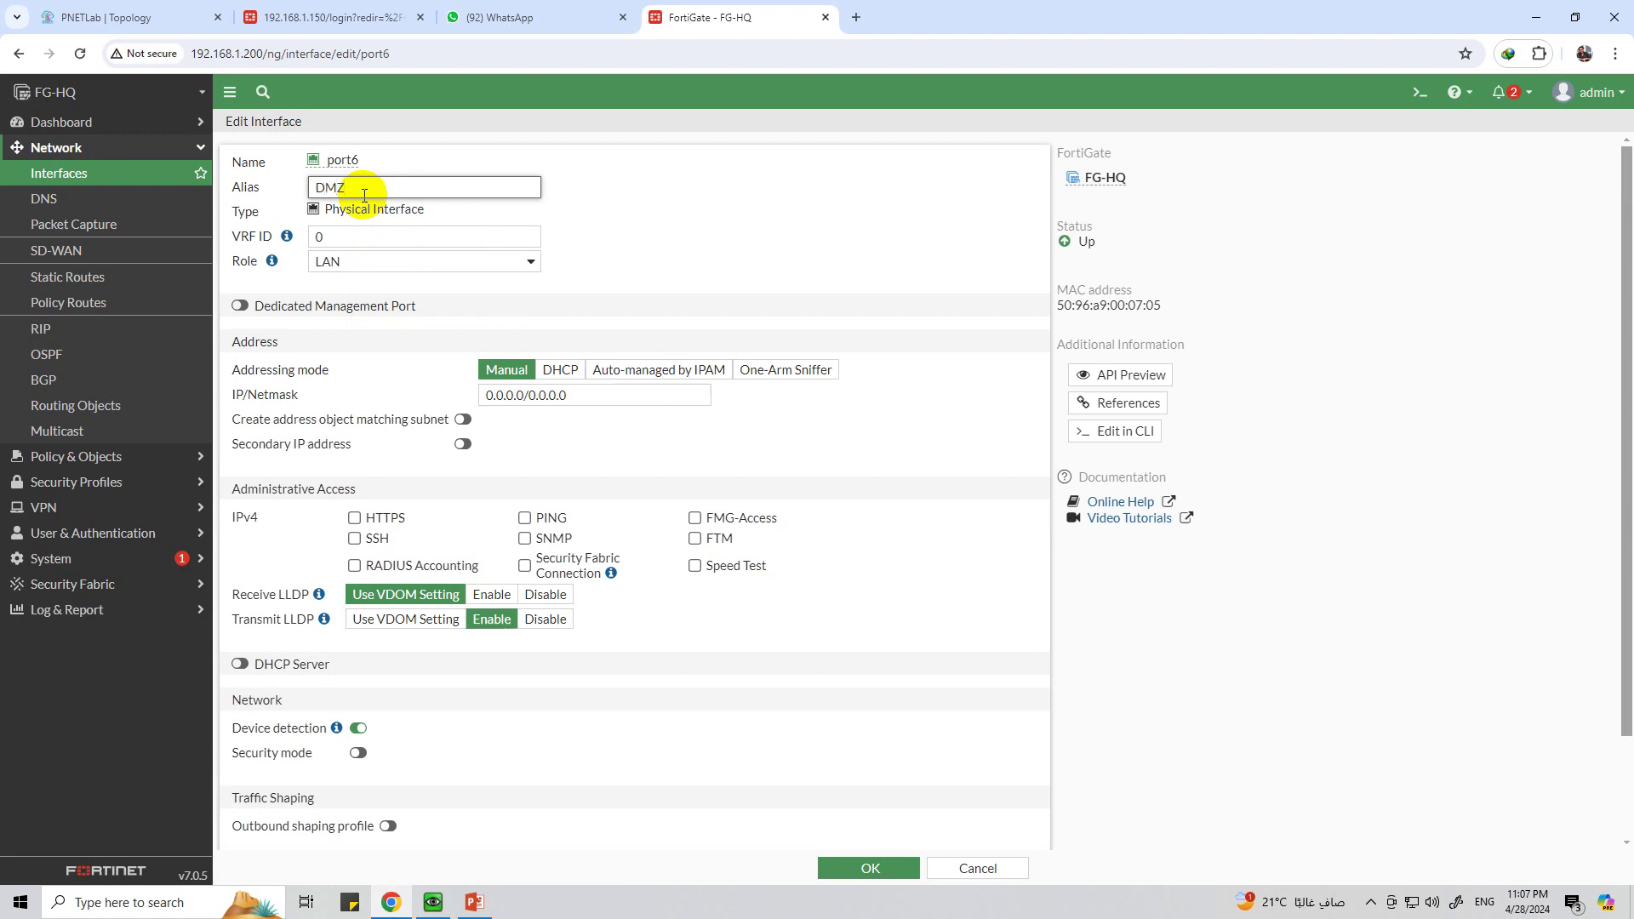
Step: Give the DMZ interface the address 192.168.100.1/24, allow PING administrative access, and save it
click(304, 402)
text(192.168.100.1/24)
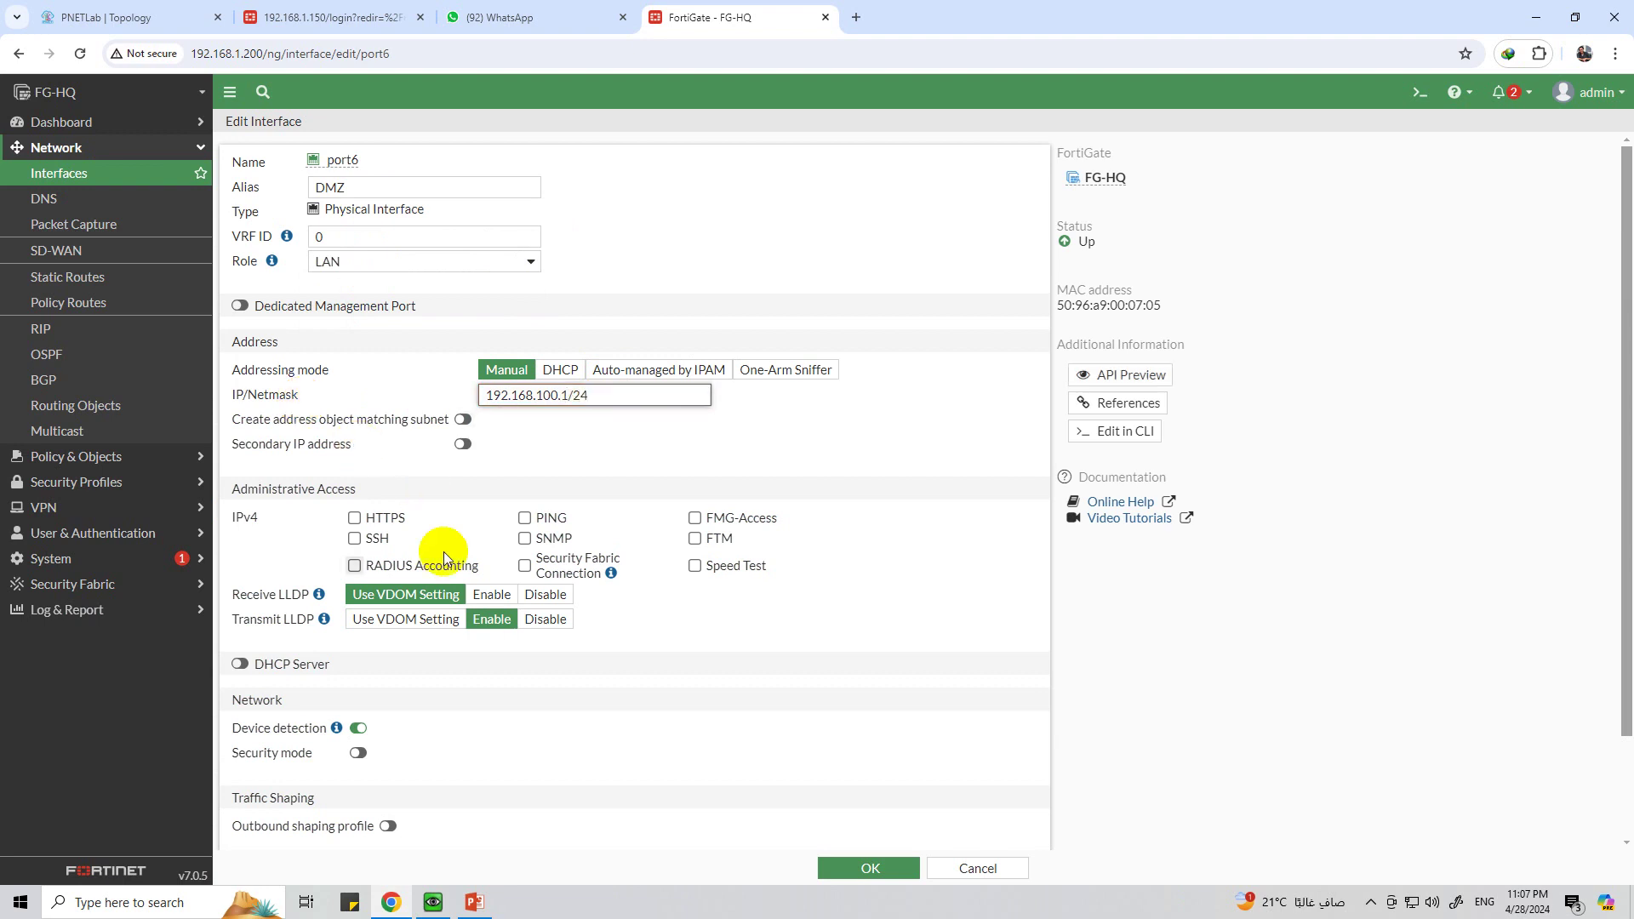
click(528, 519)
scroll(668, 613, down, 1)
scroll(365, 631, up, 1)
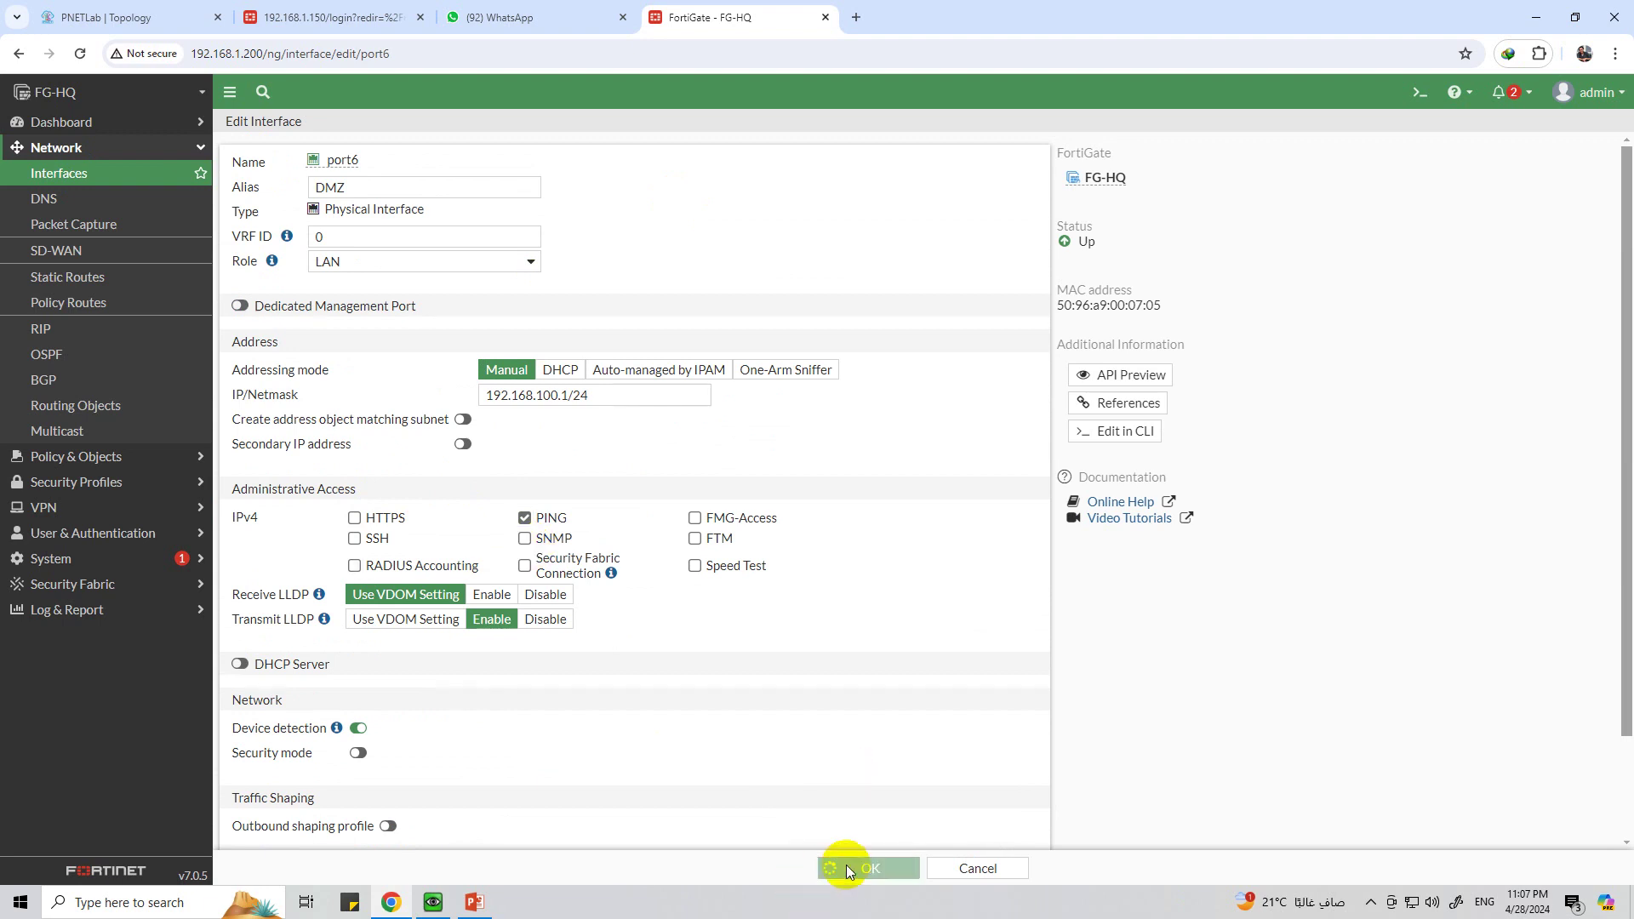
click(847, 867)
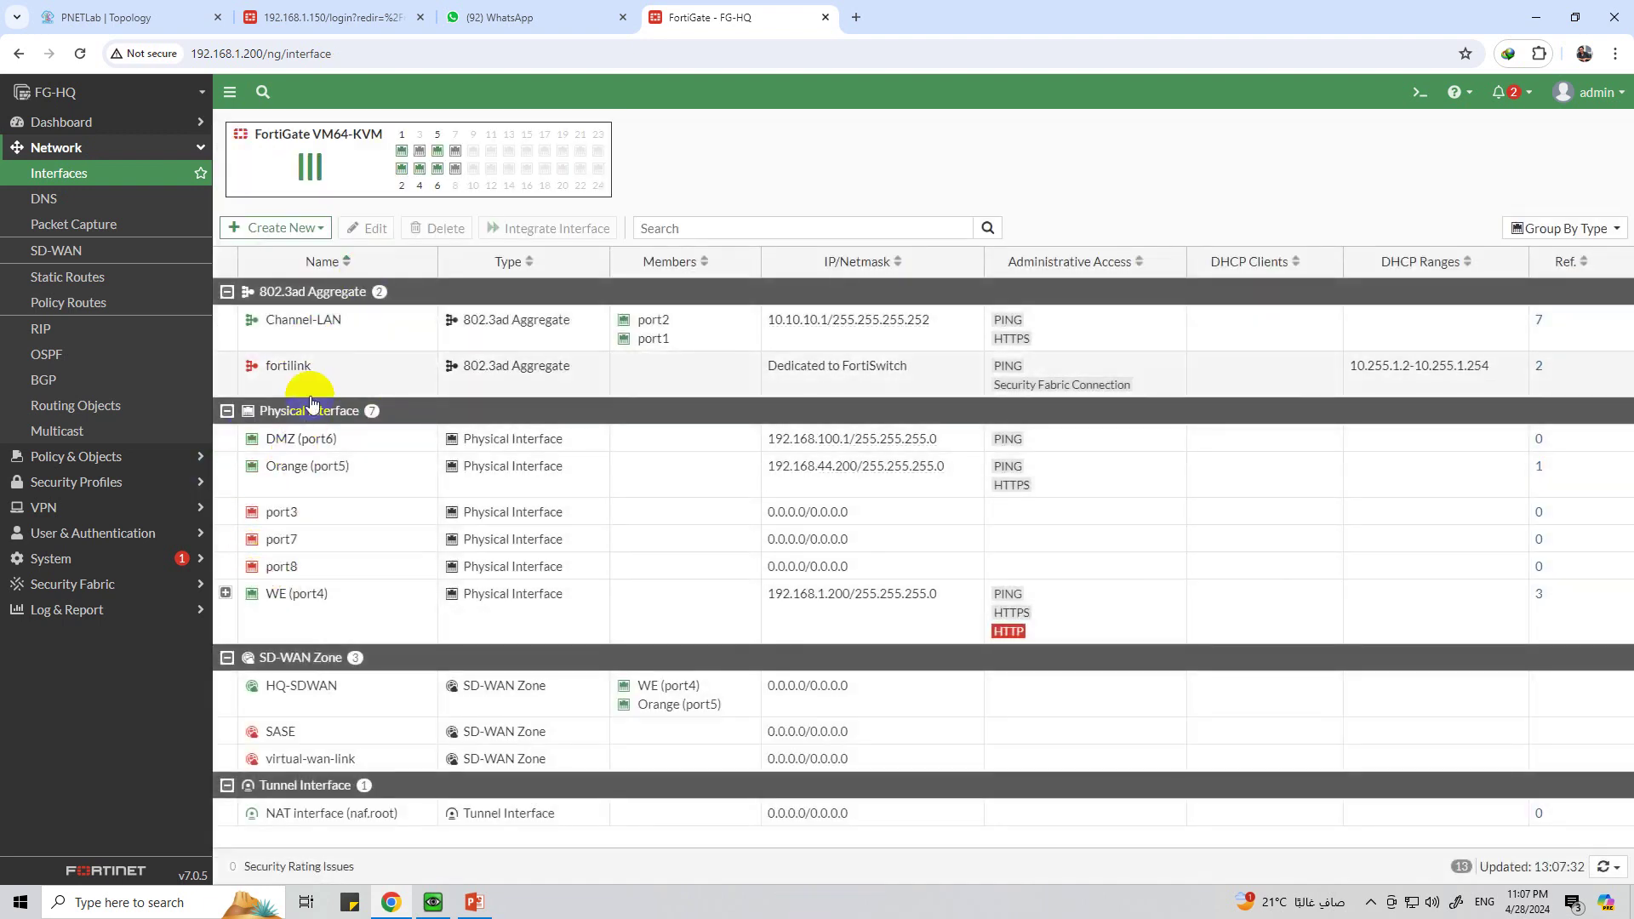
Step: Open the firewall policy list and examine the incoming and outgoing interfaces of the ALL-Internet policy
mouse_move(337, 440)
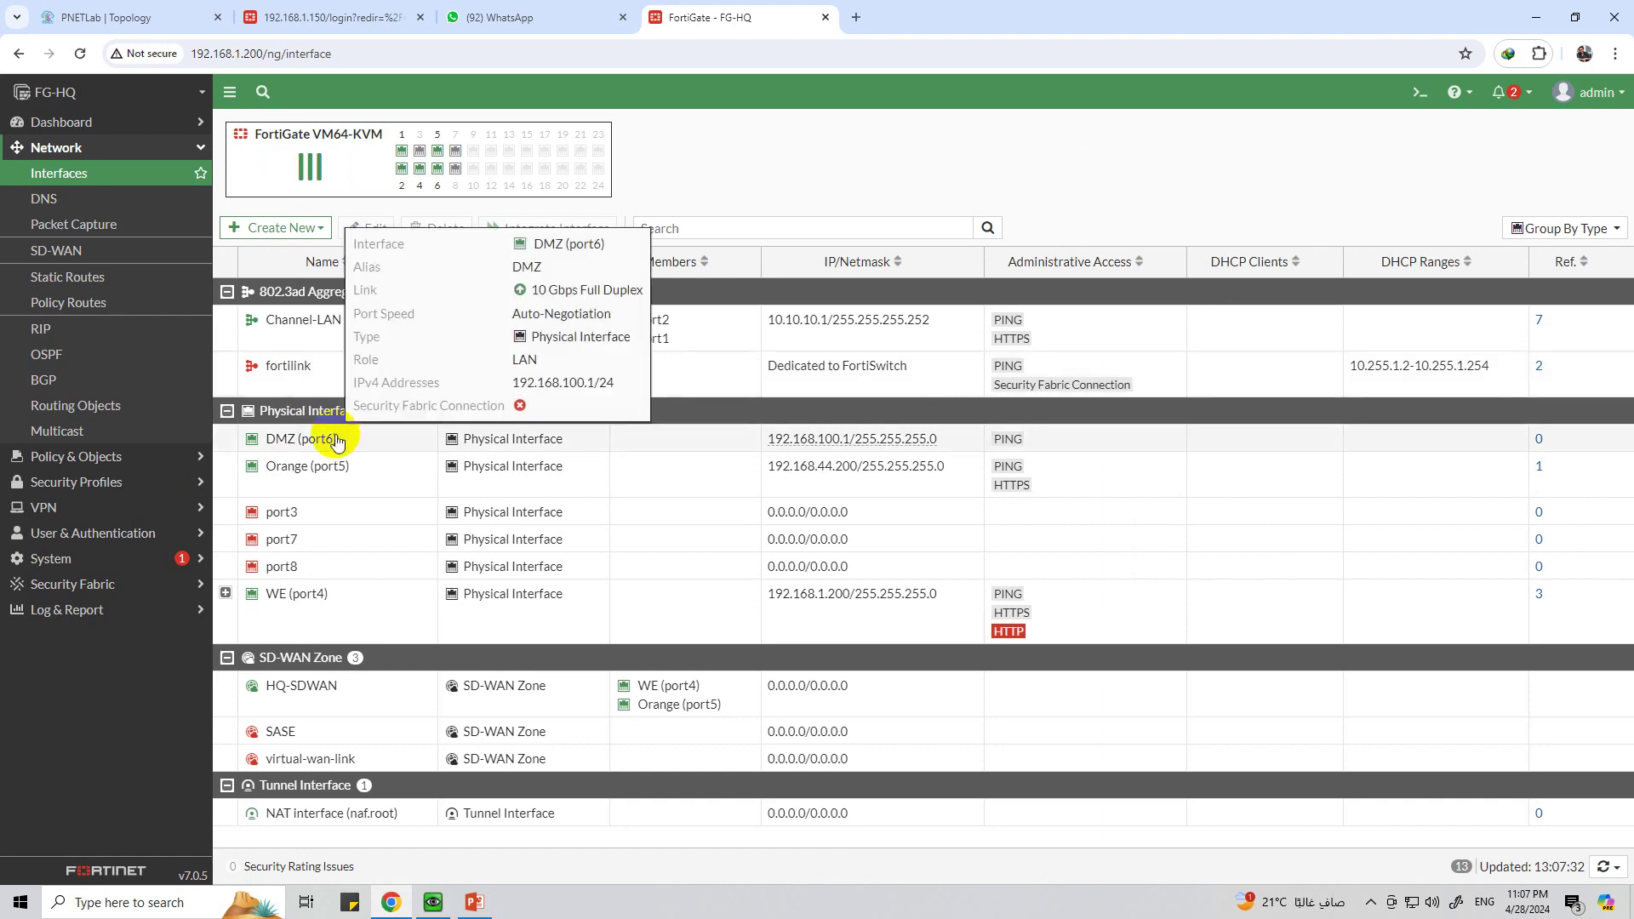
click(94, 457)
click(90, 200)
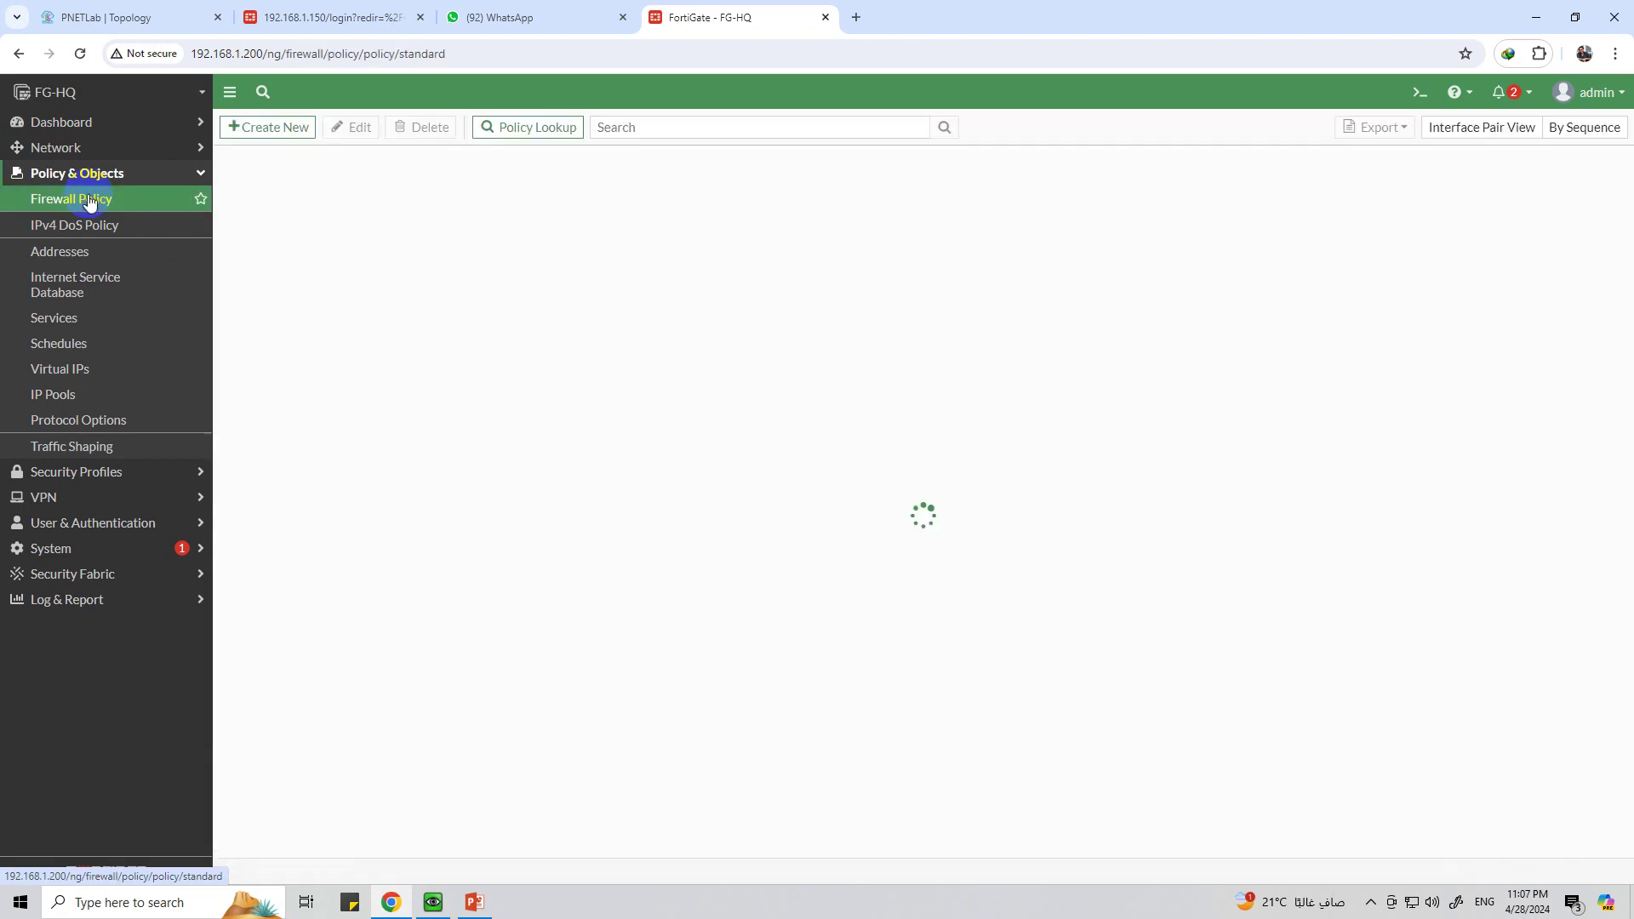
click(286, 130)
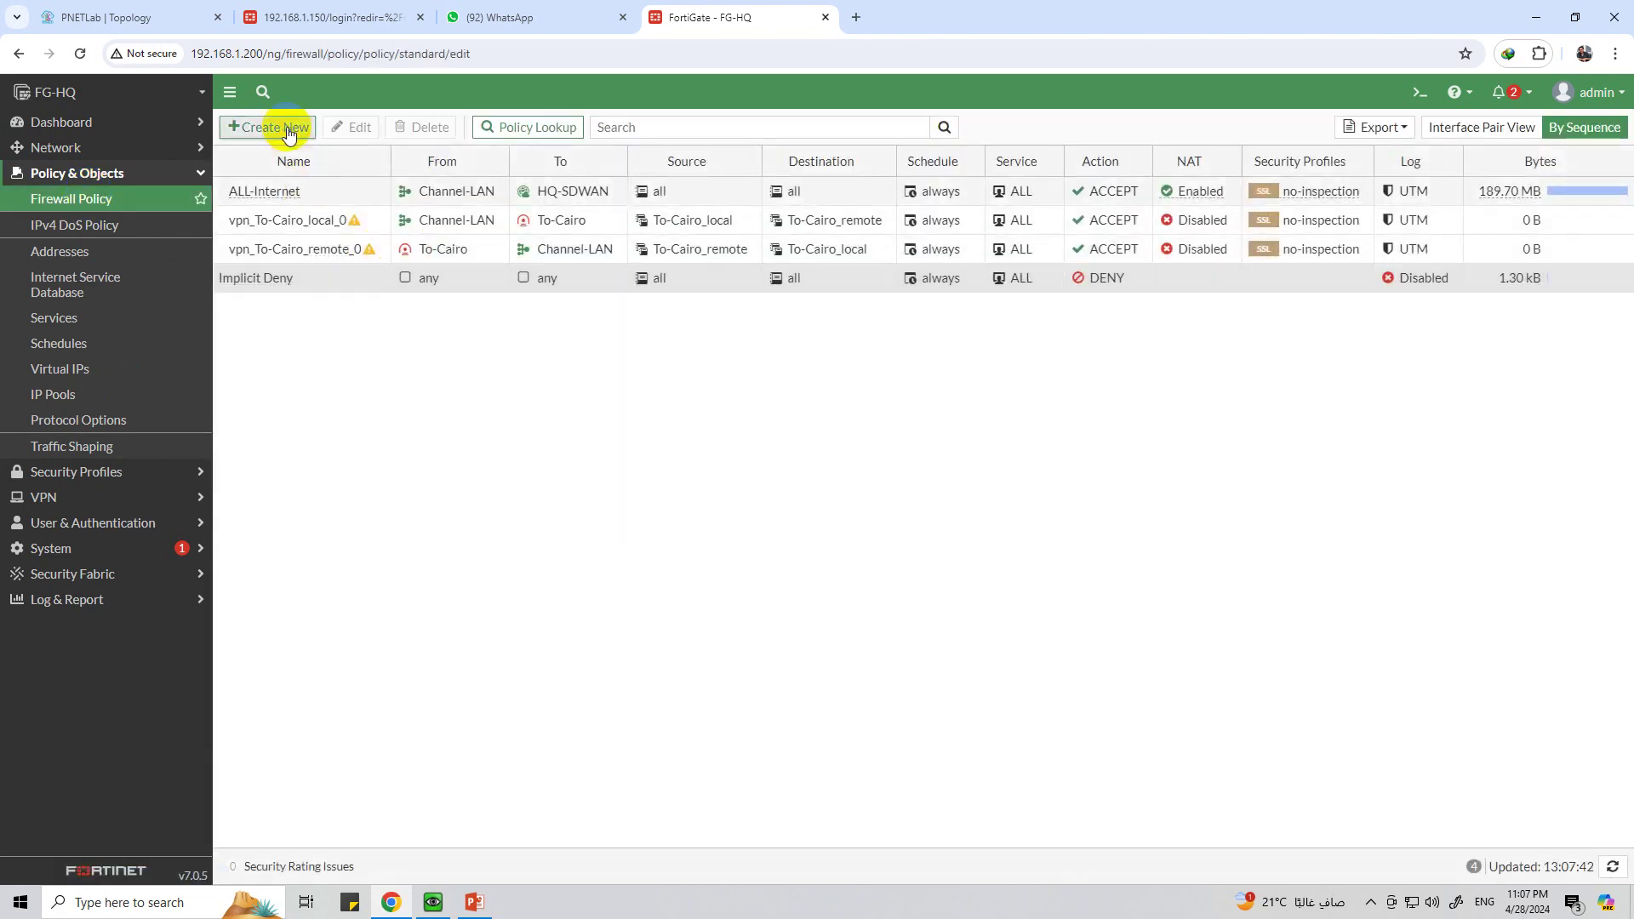
click(95, 201)
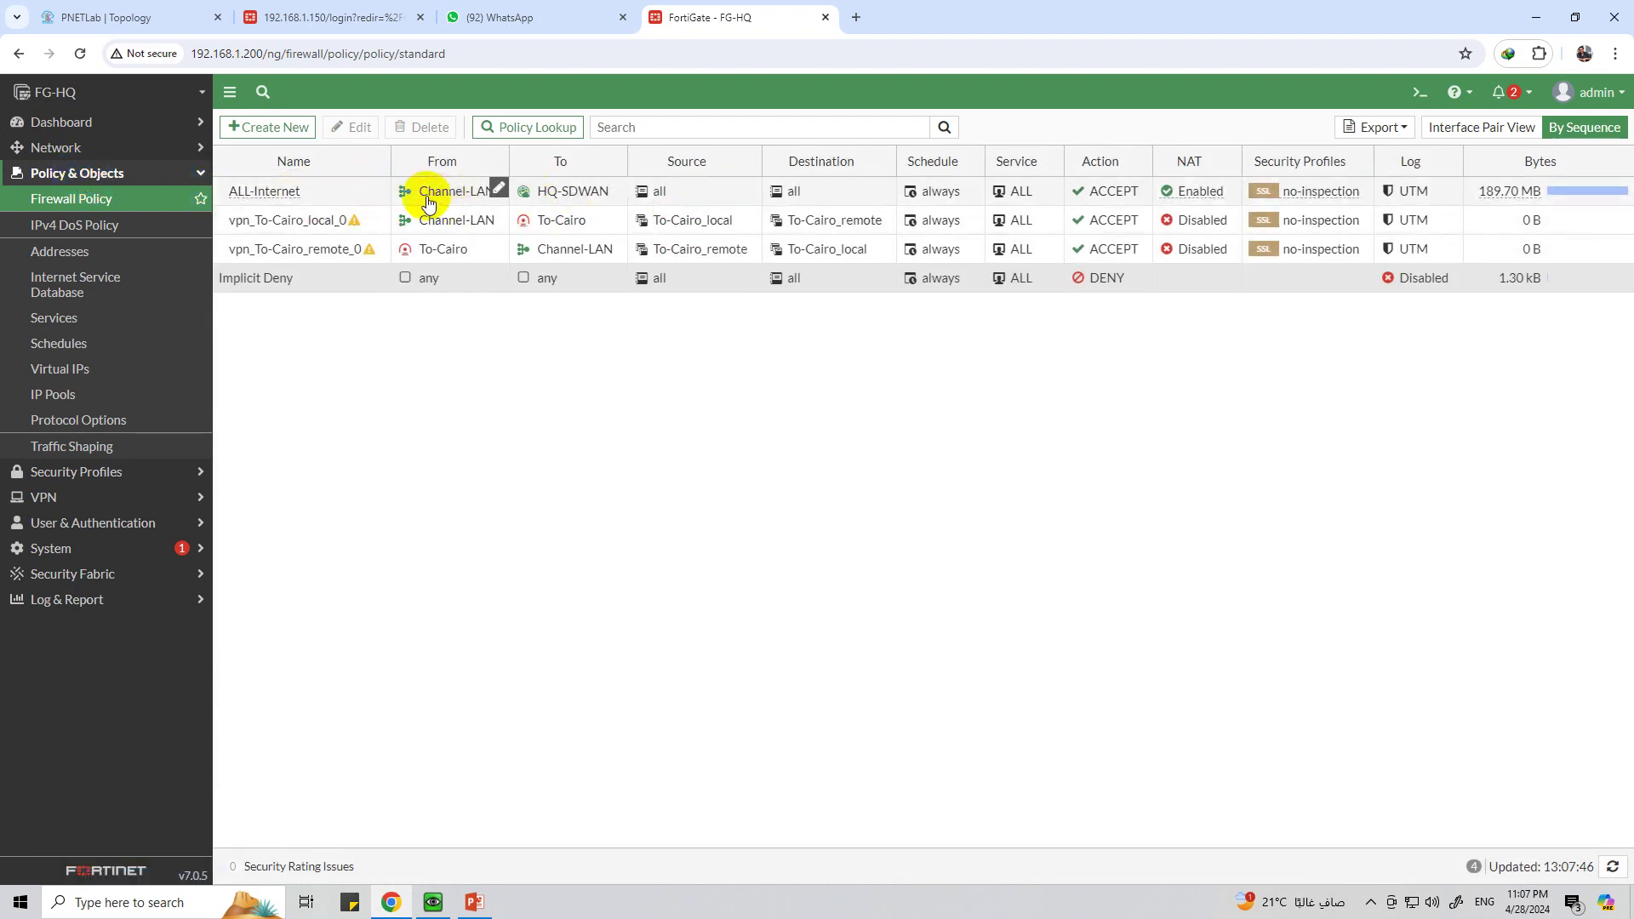
double_click(332, 196)
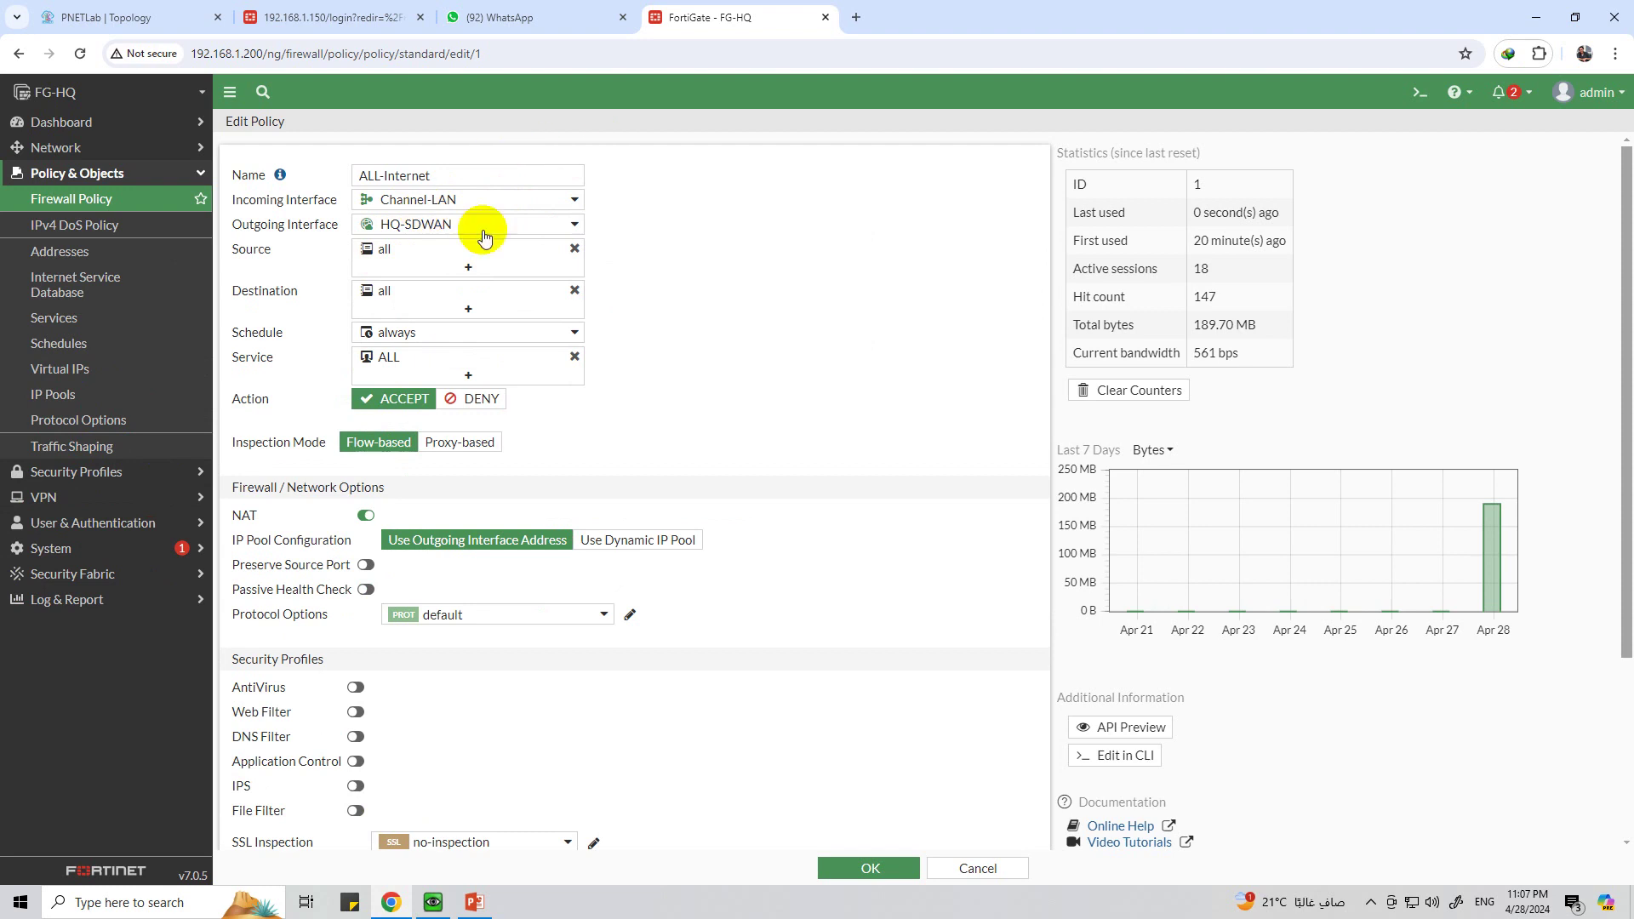
mouse_move(416, 231)
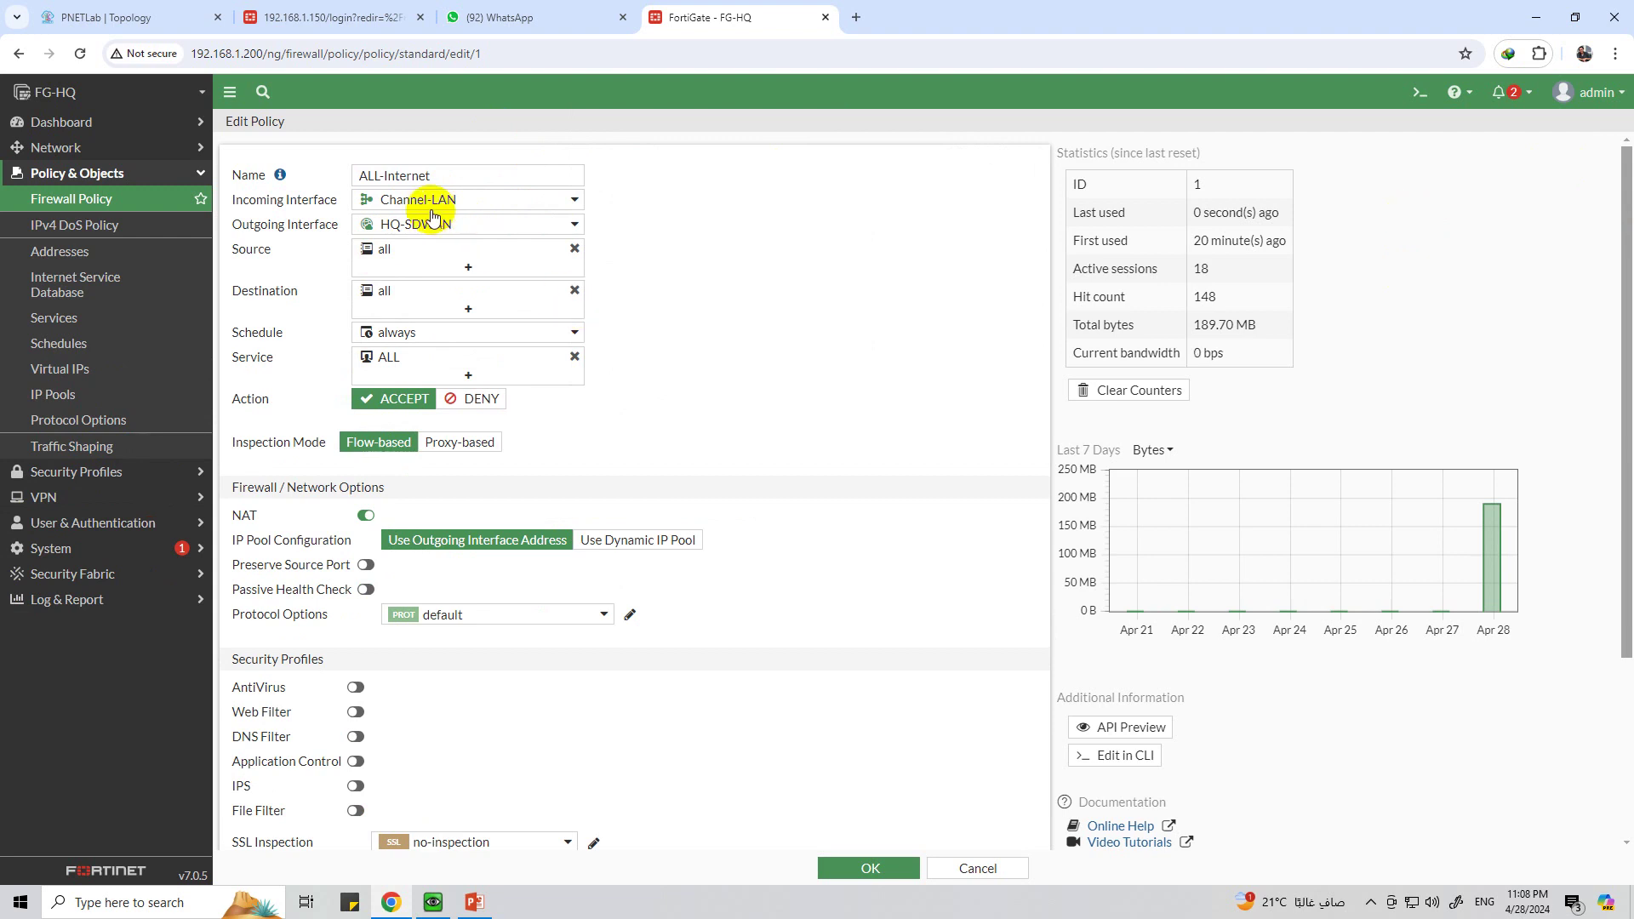
Step: Enable the Multiple Interface Policies feature in the FortiGate's feature visibility settings and apply the change
click(101, 181)
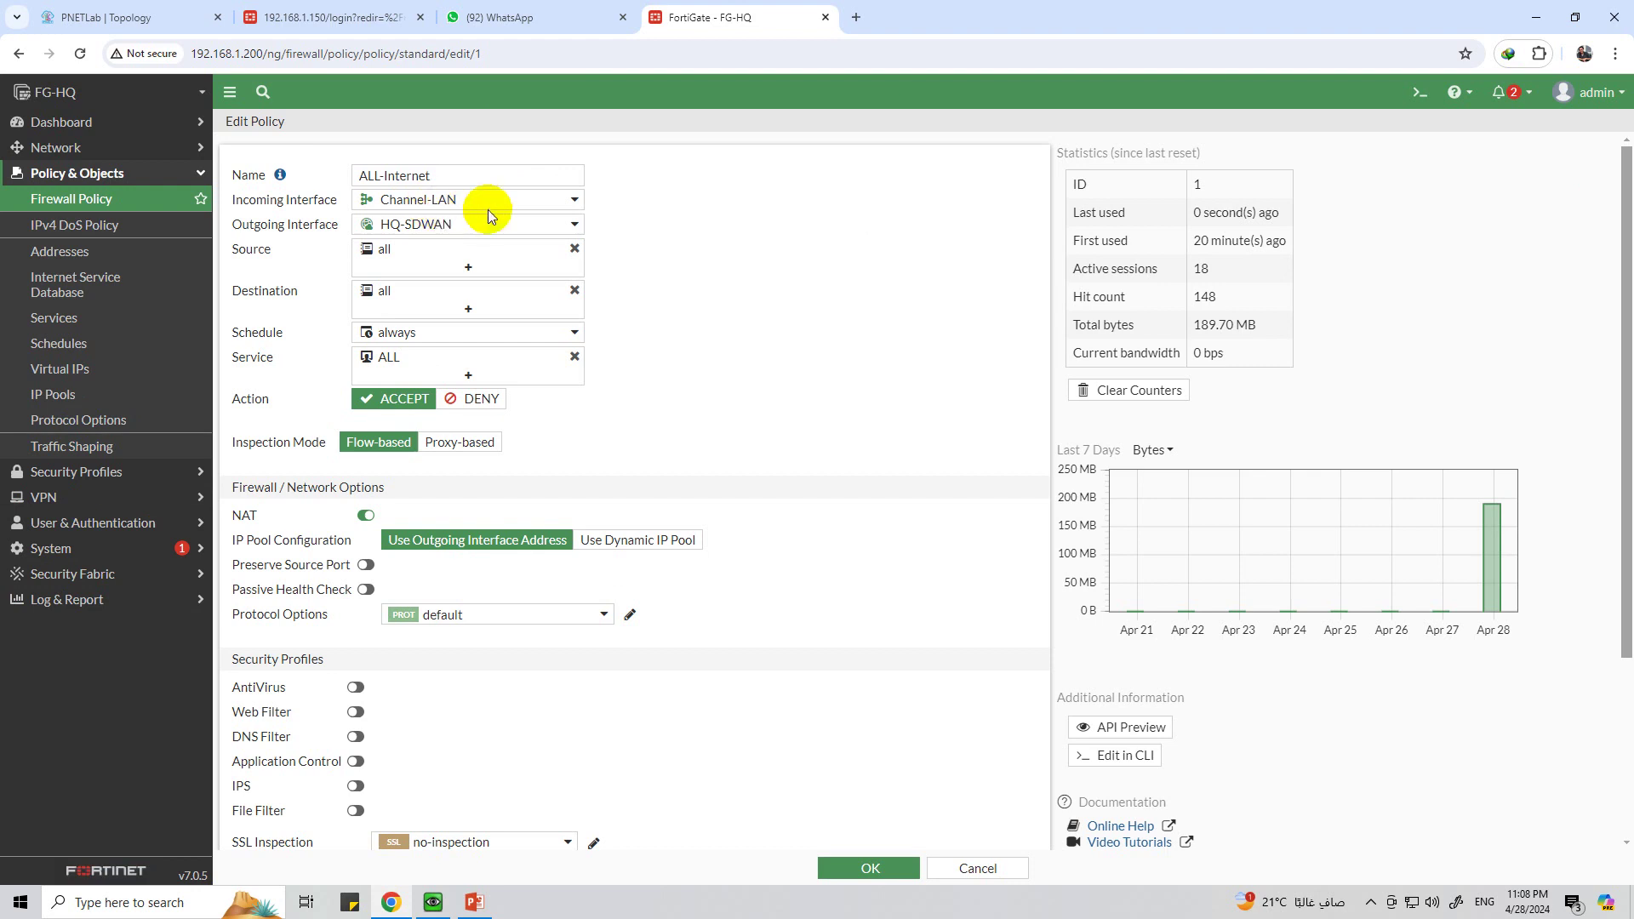
click(68, 548)
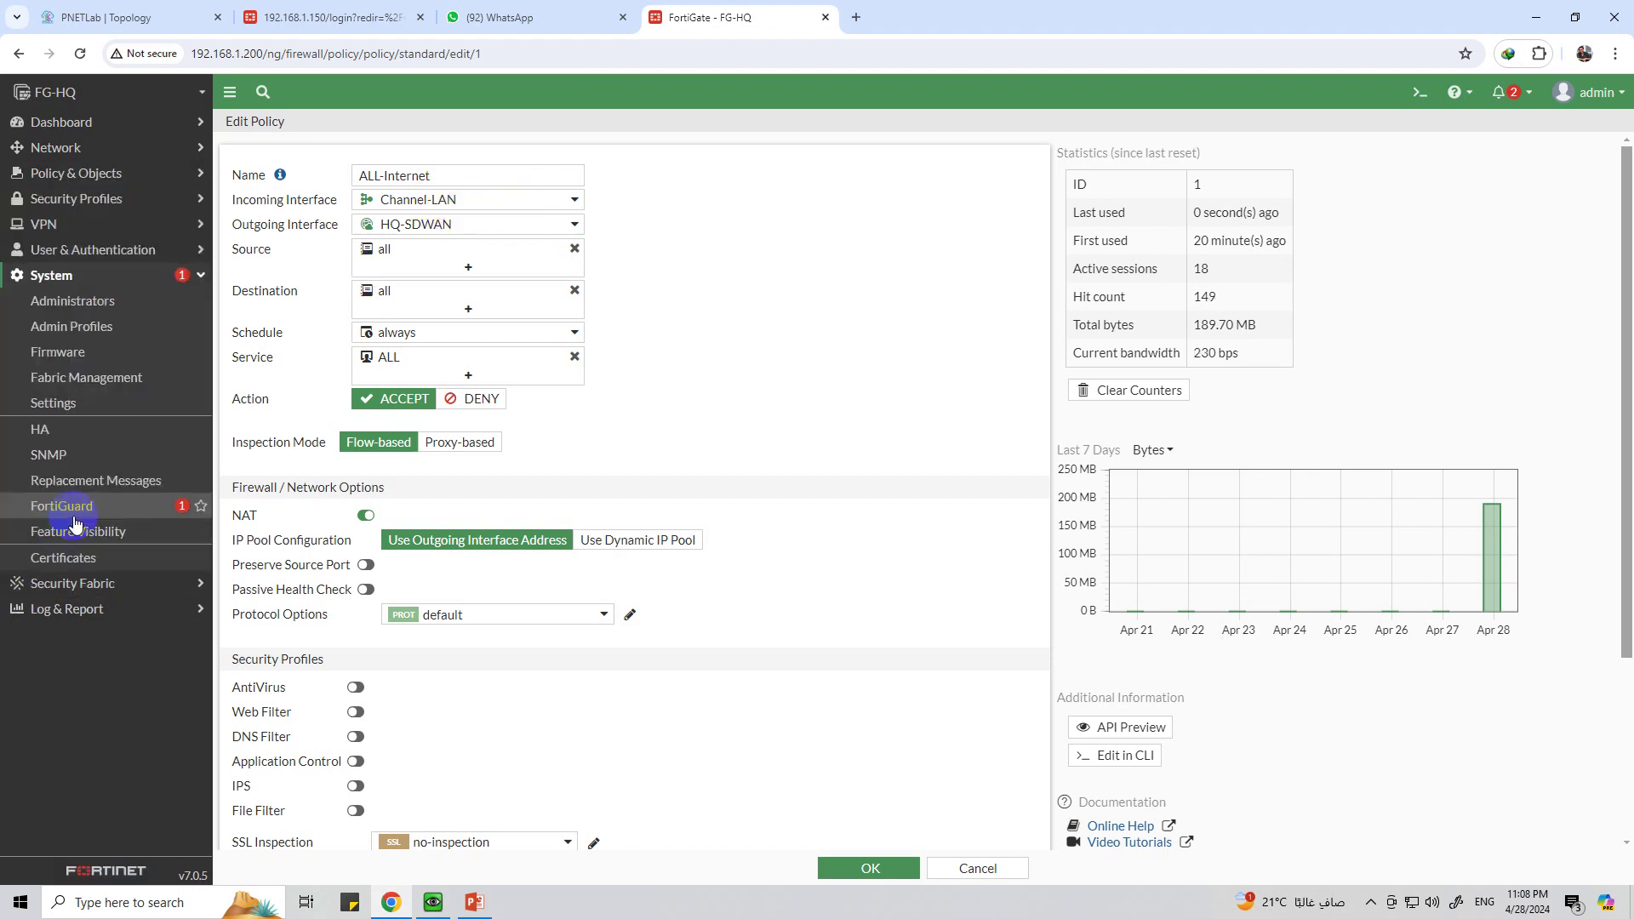
click(159, 537)
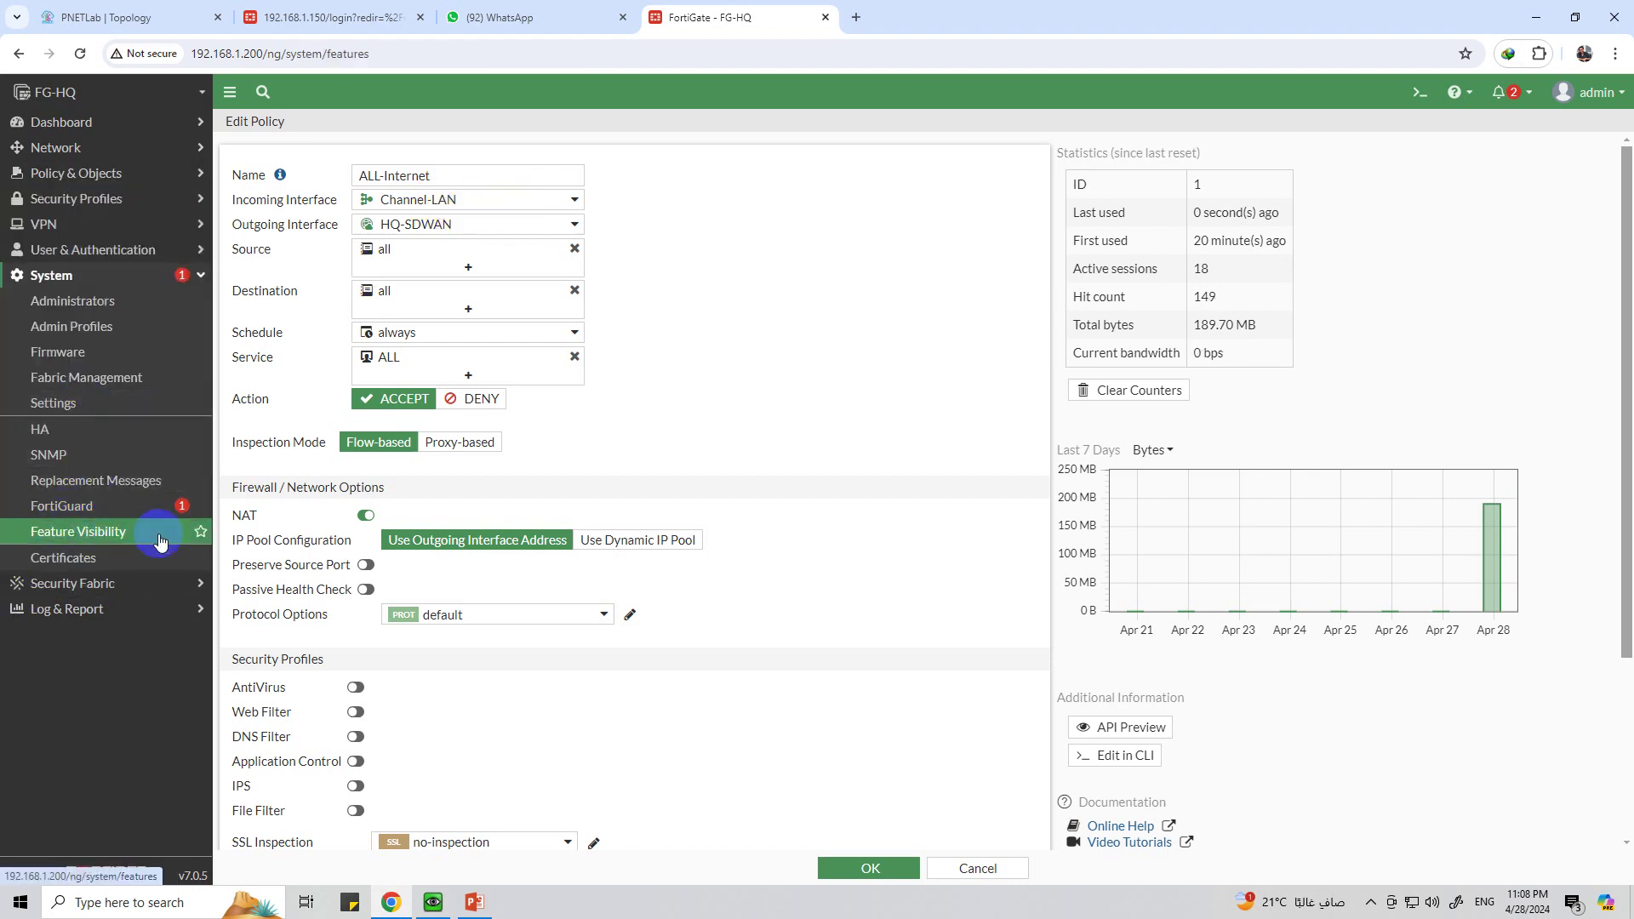
scroll(796, 553, down, 3)
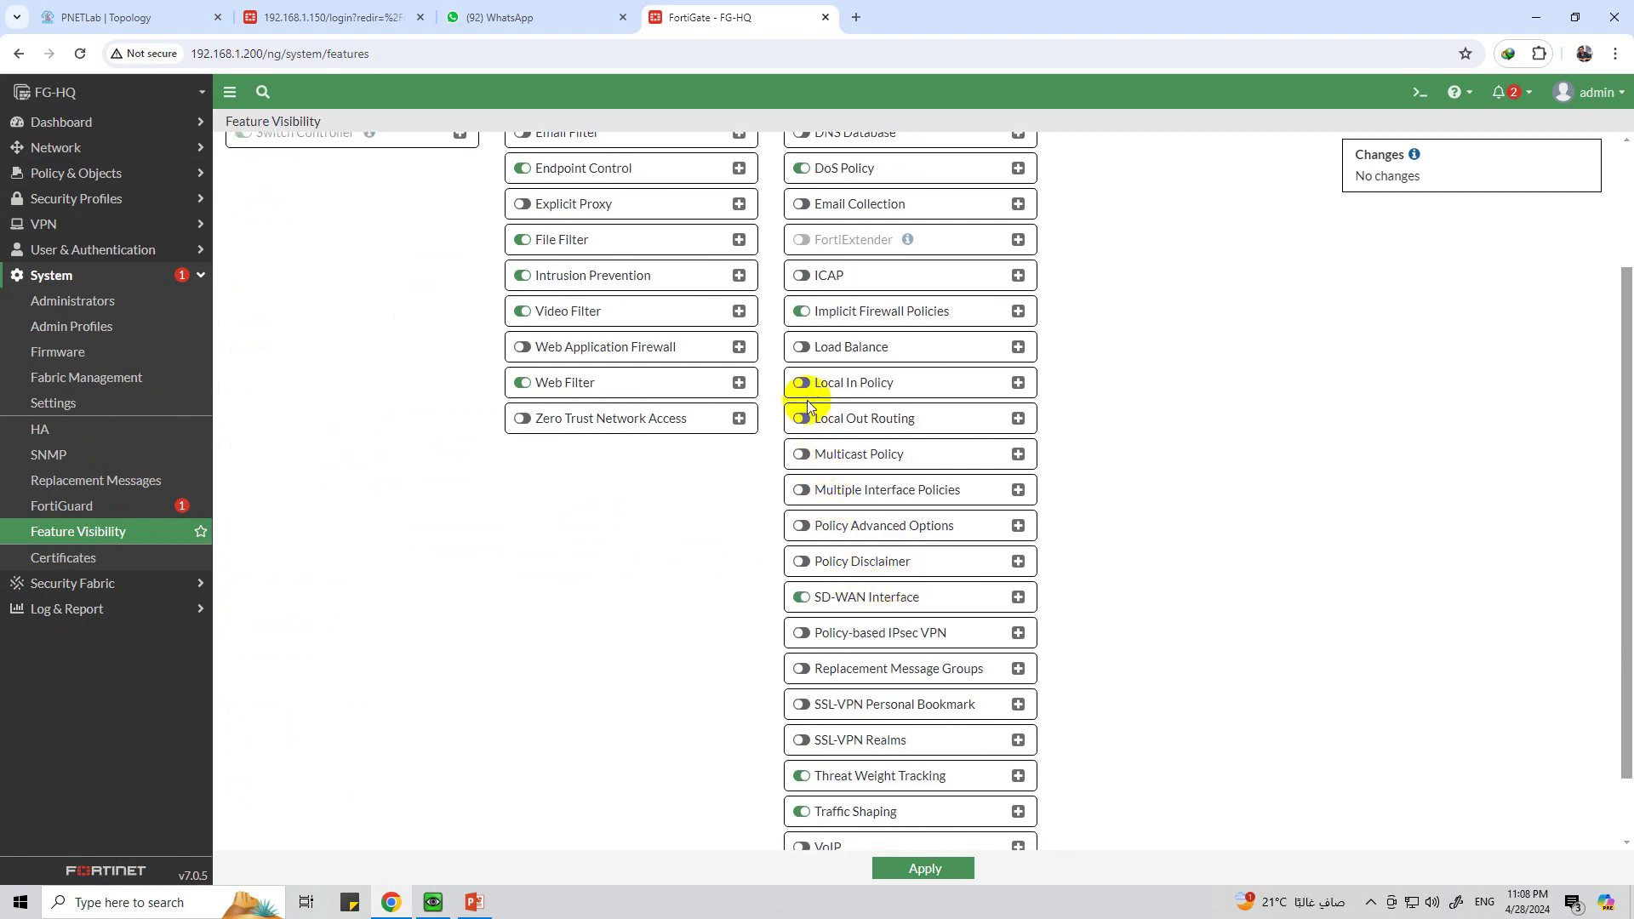
scroll(830, 739, down, 2)
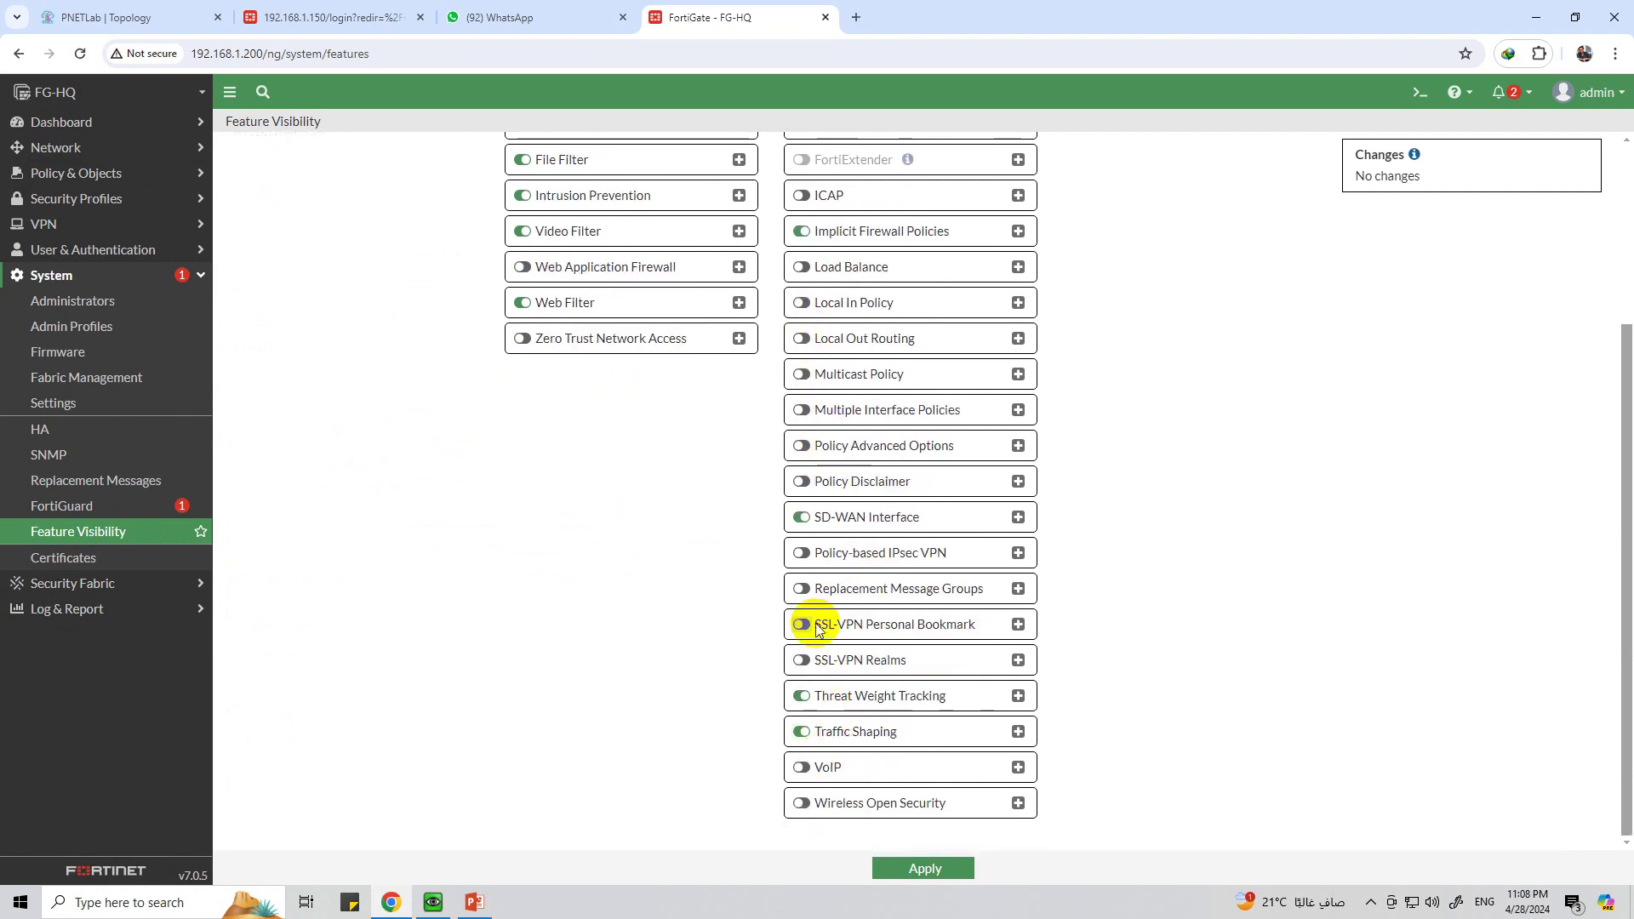
click(801, 409)
click(924, 867)
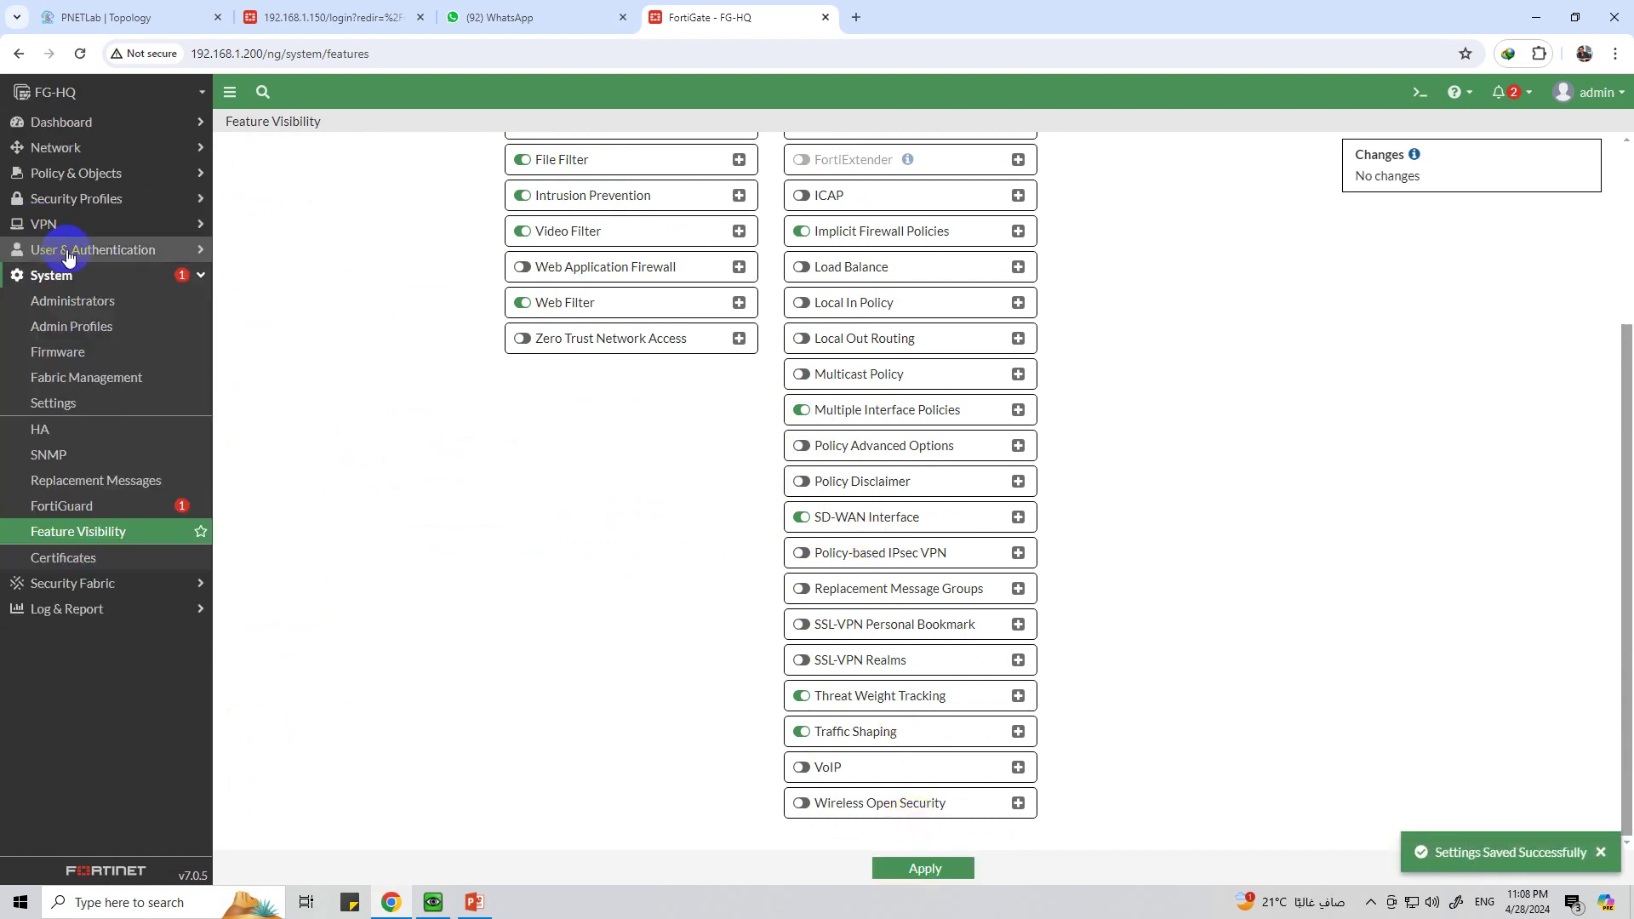
Step: Add DMZ (port6) as a second incoming interface of the ALL-Internet firewall policy and save the policy
click(81, 174)
click(86, 199)
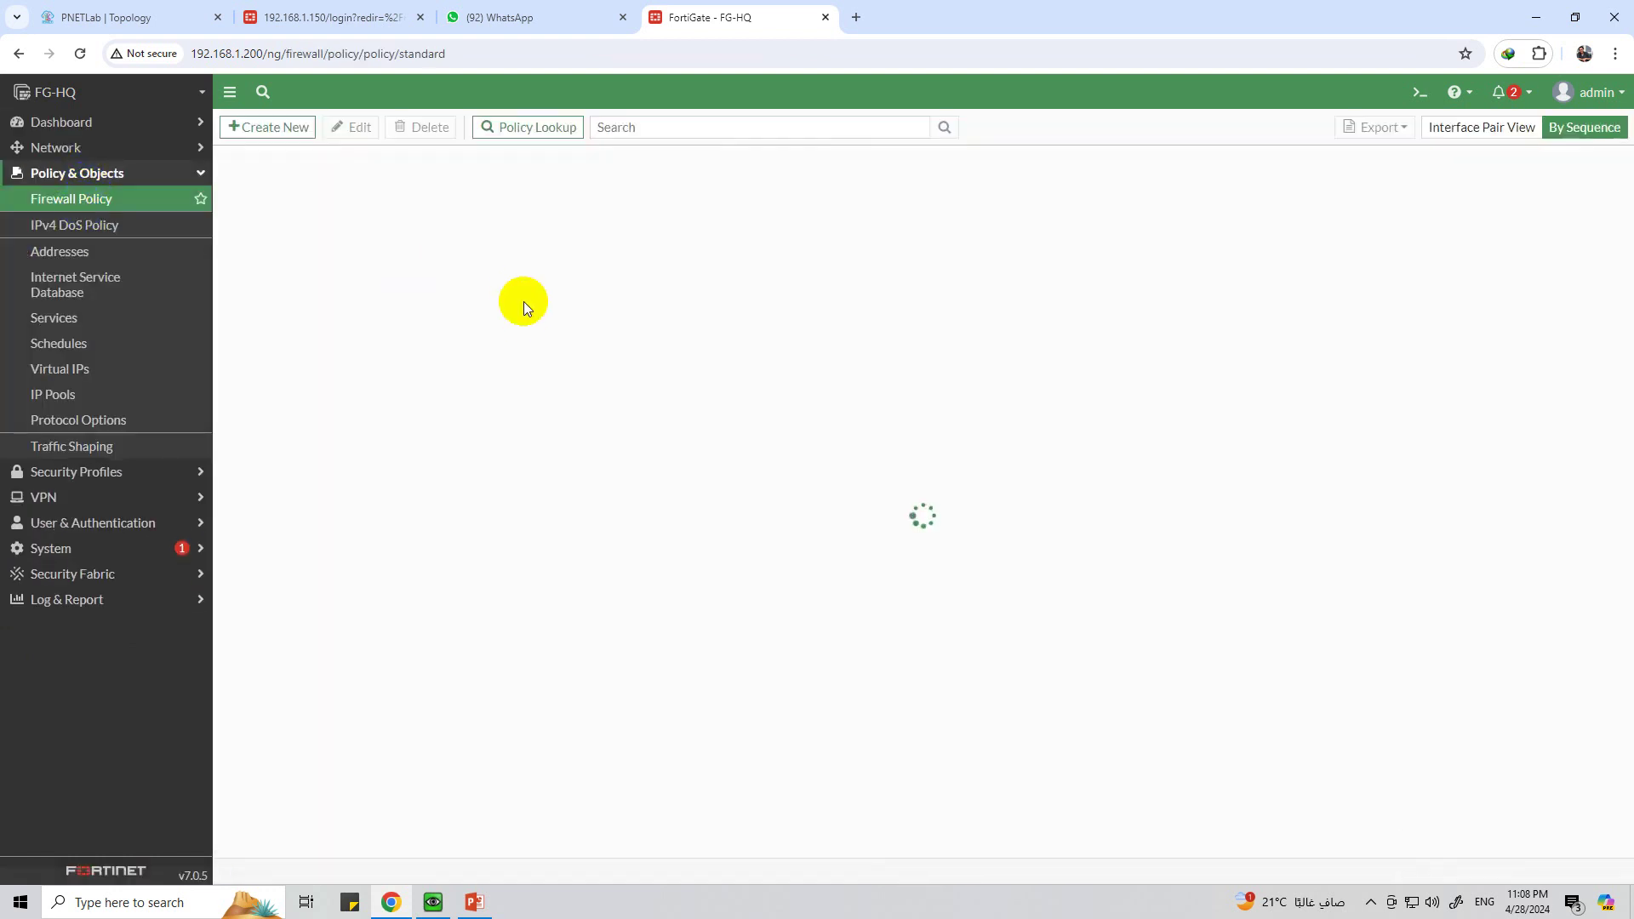
click(325, 201)
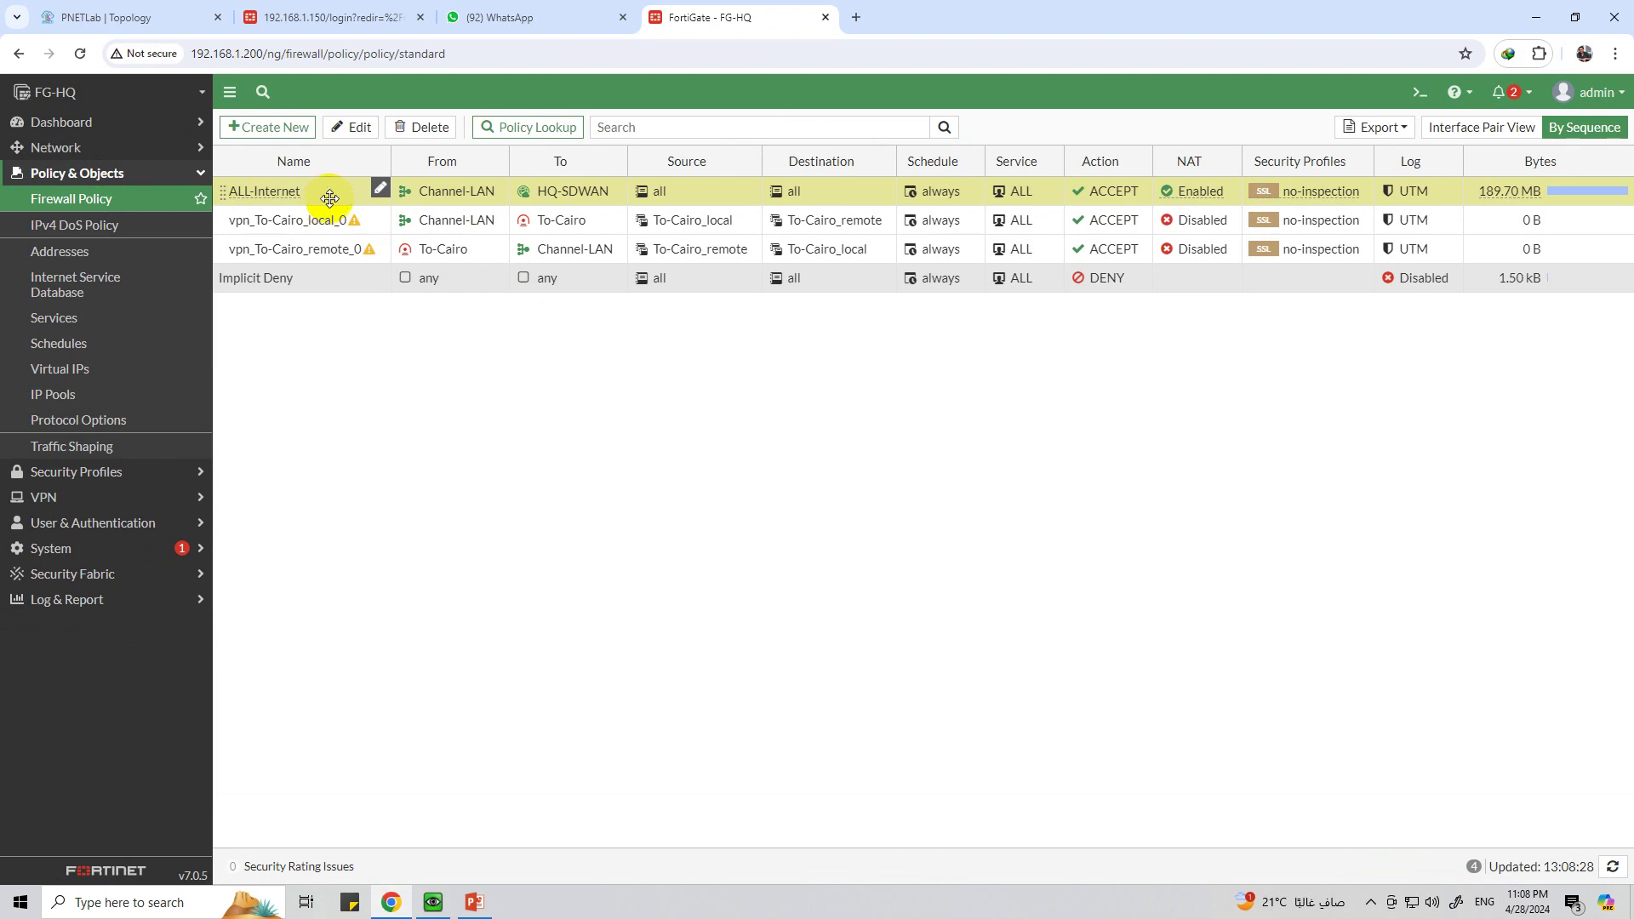
click(351, 129)
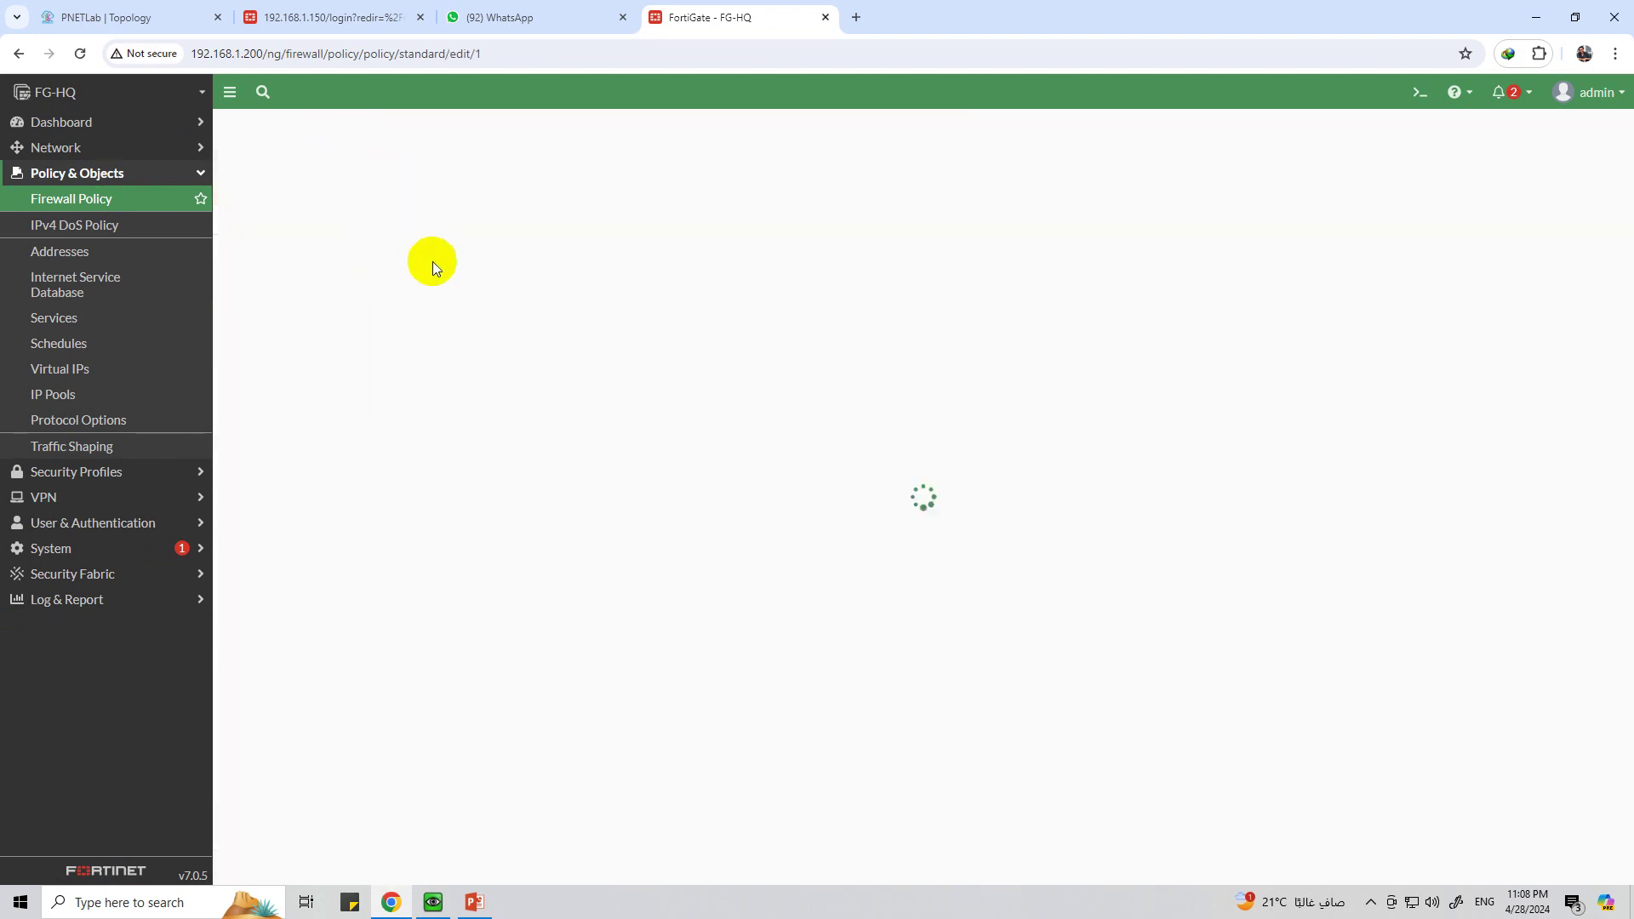
click(483, 219)
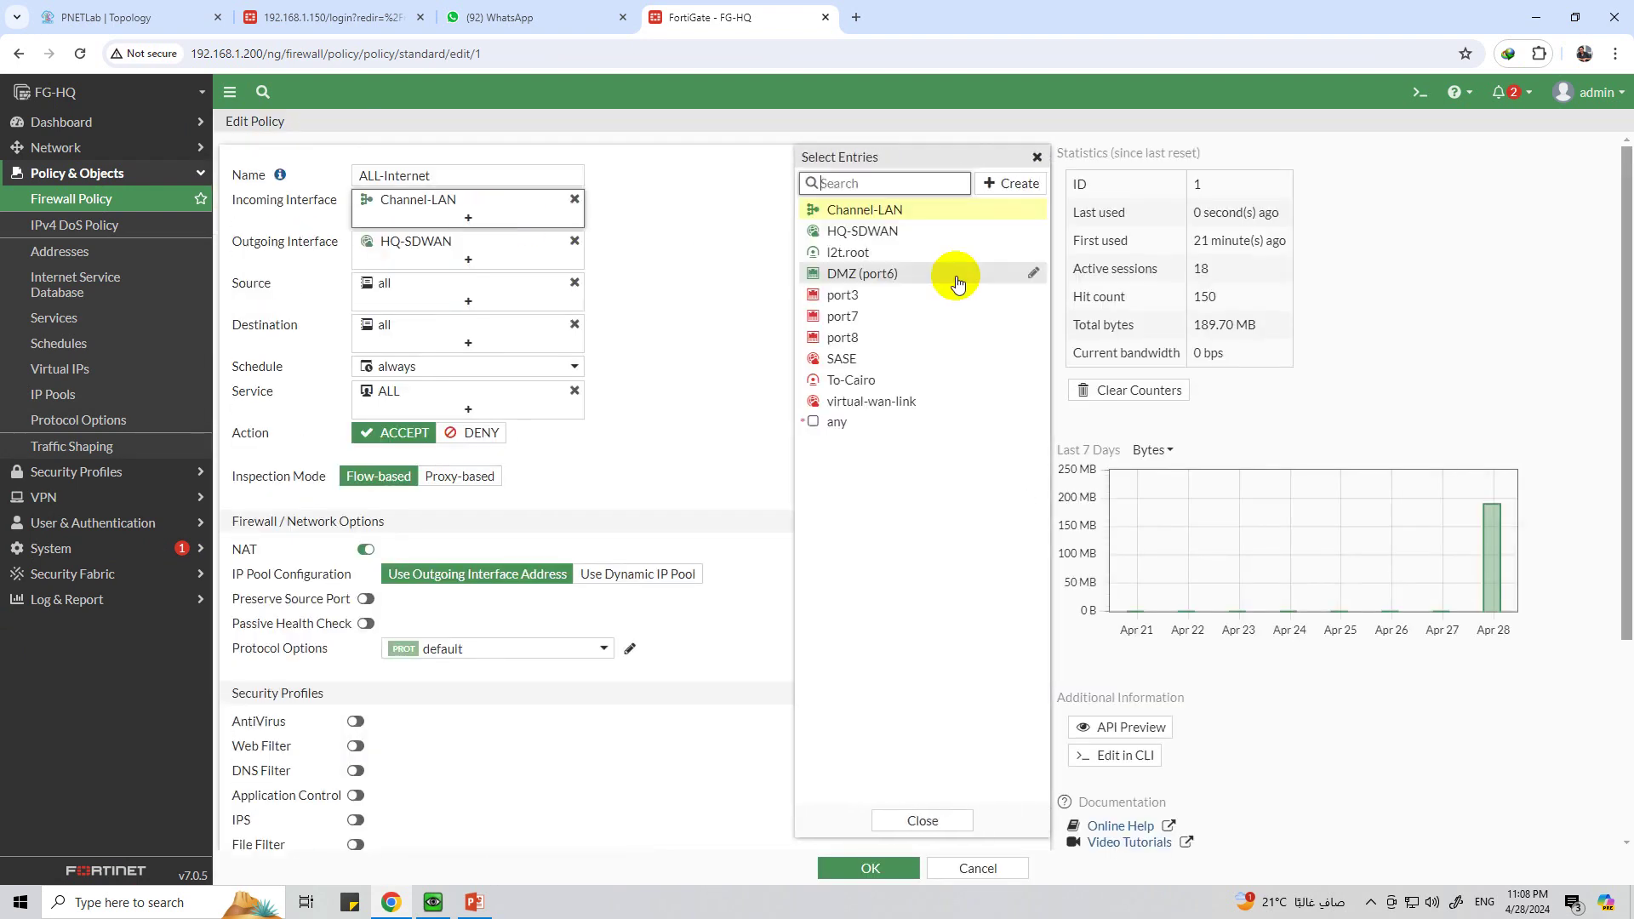
click(927, 273)
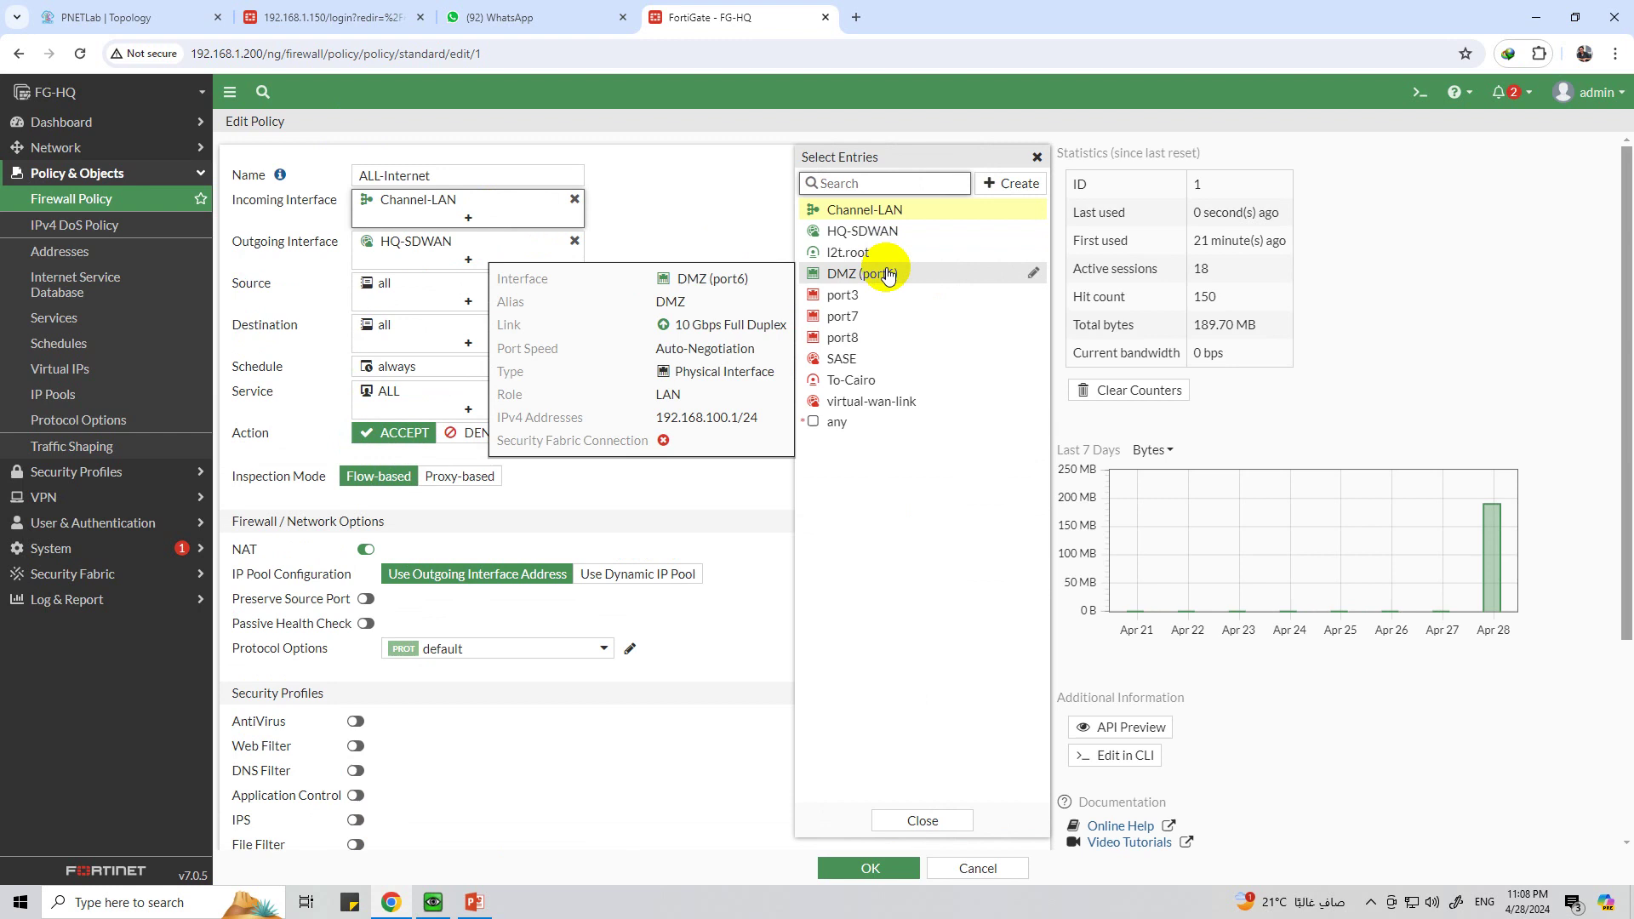
click(923, 823)
click(886, 864)
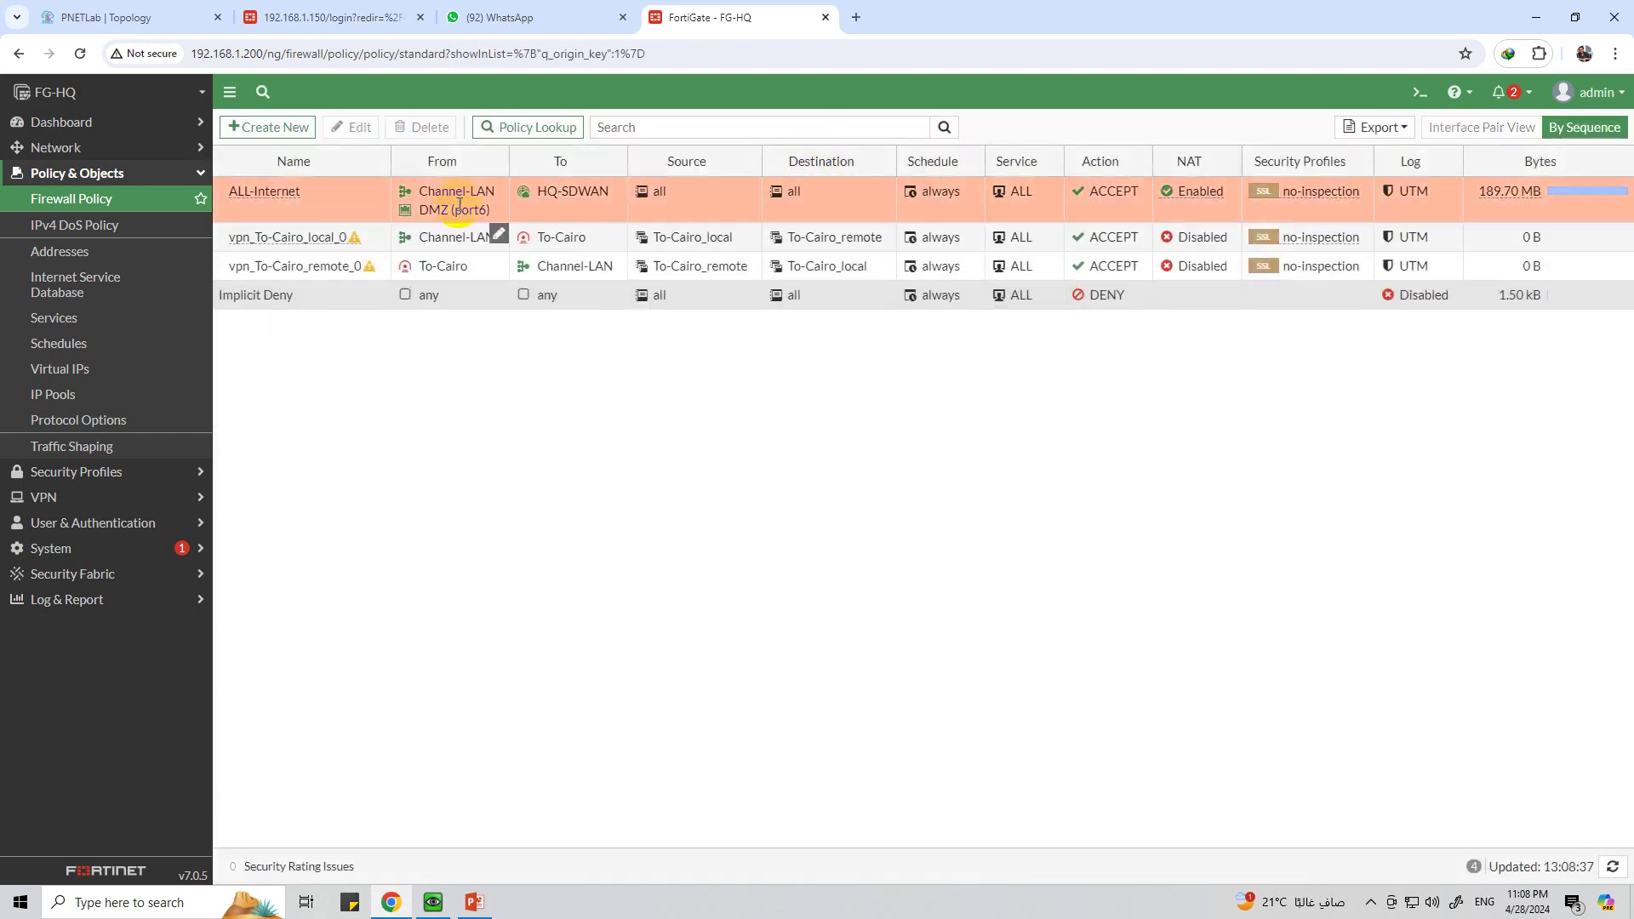
Step: Switch back to the Winserver virtual machine, move its window clear, and close the Add Roles and Features wizard
click(432, 902)
drag(1308, 114, 752, 69)
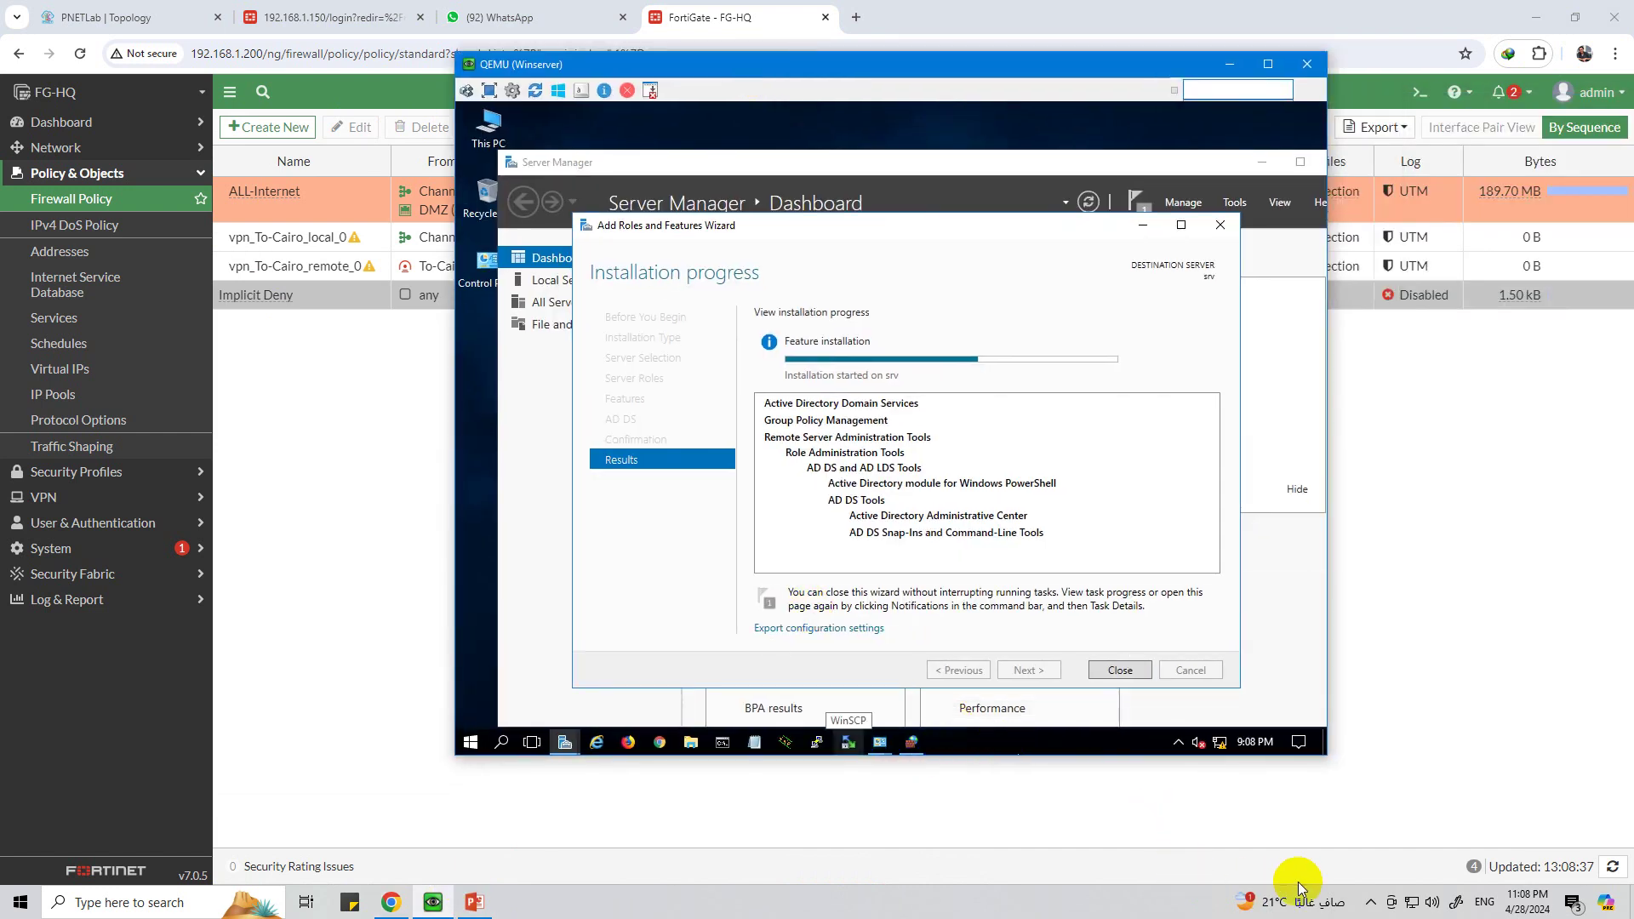
click(1370, 902)
click(1405, 873)
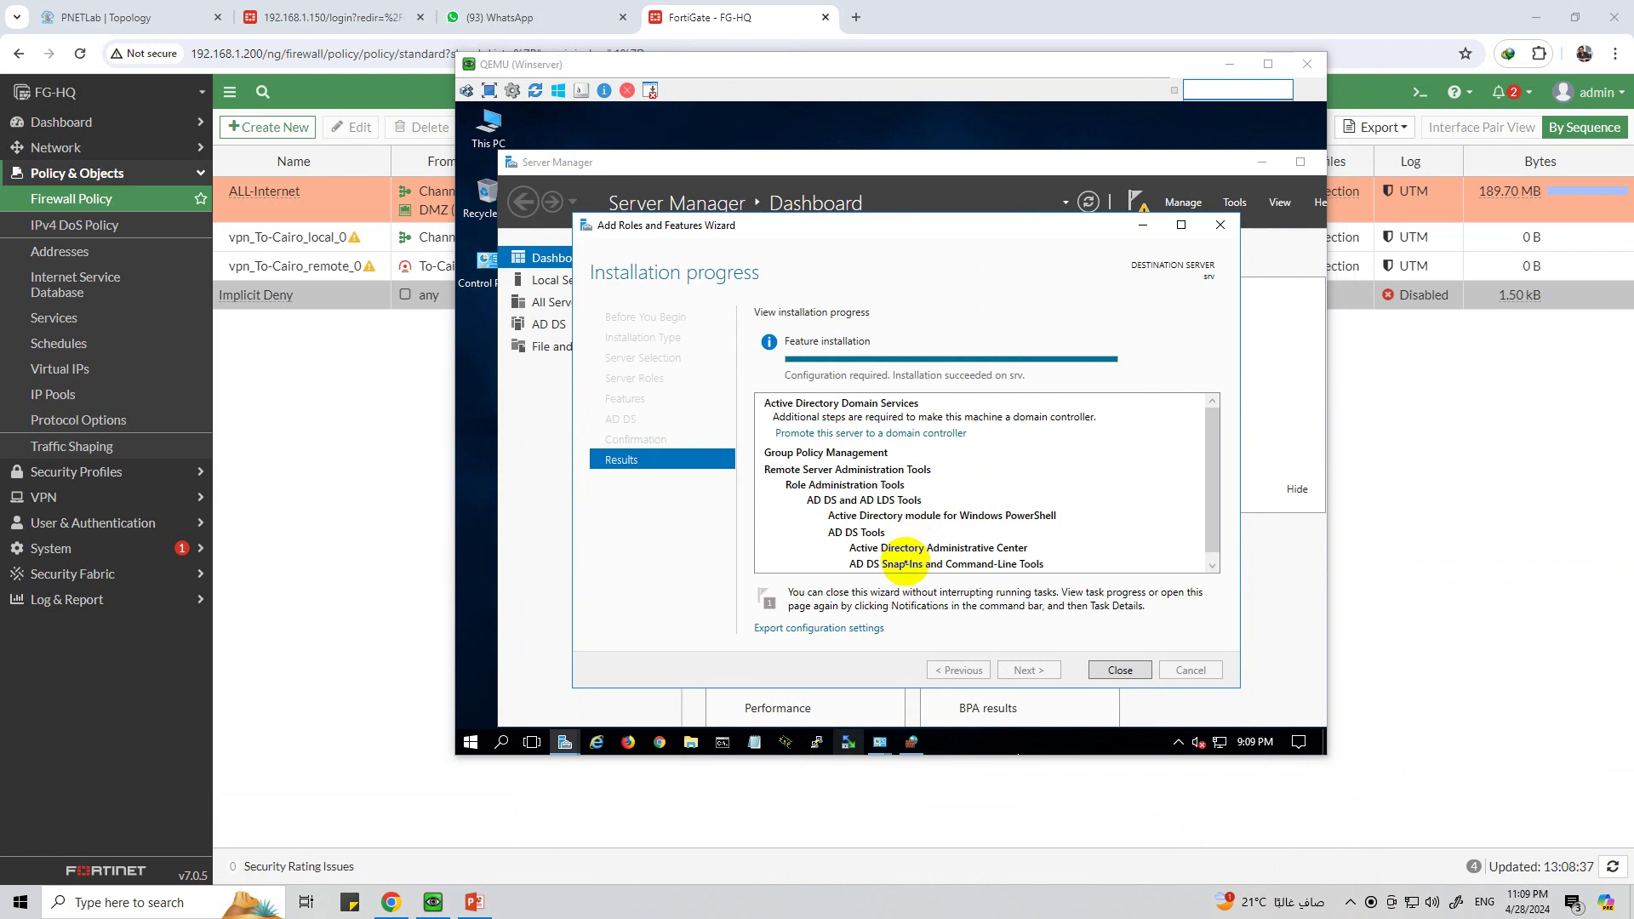
click(941, 322)
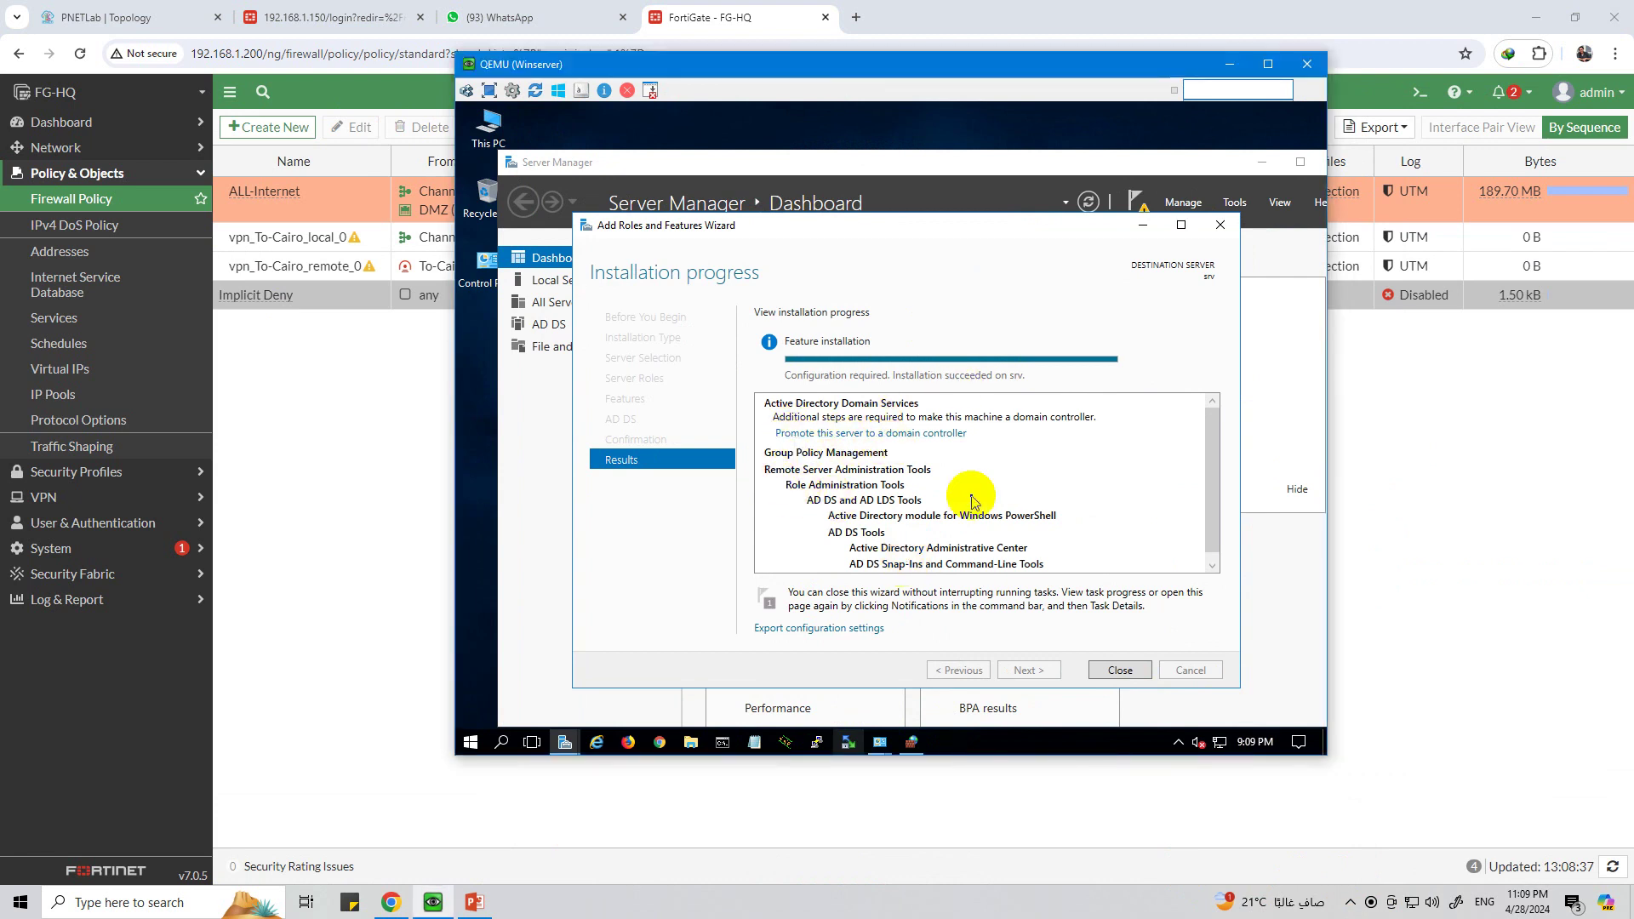
click(1116, 670)
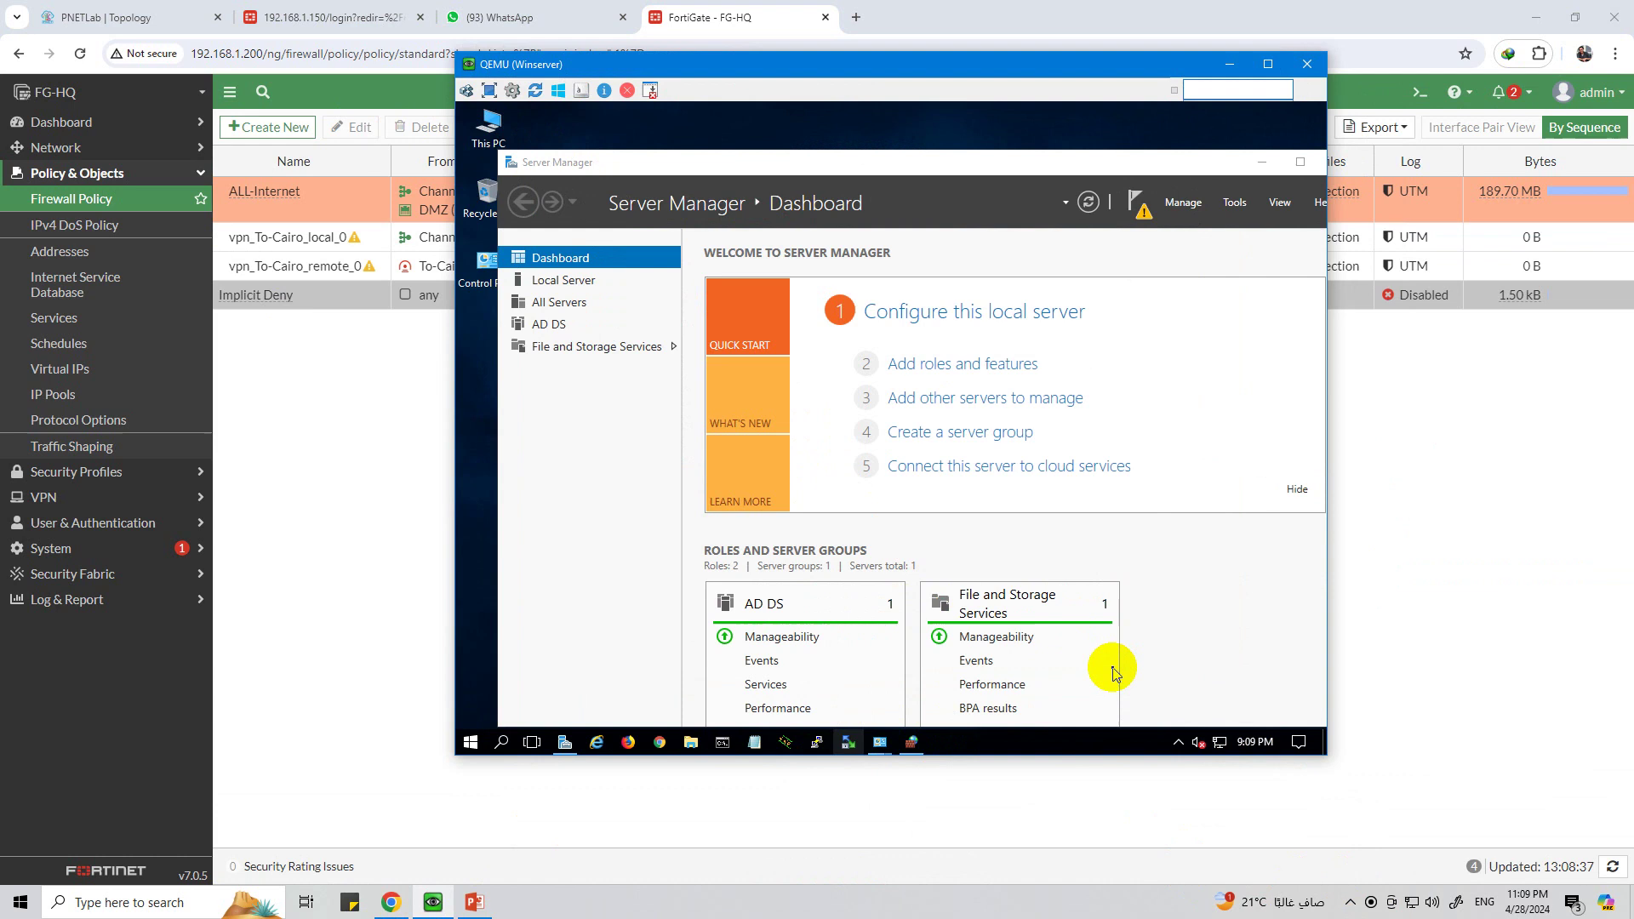
Step: Start promoting the server to a domain controller, adding a new forest with the root domain name mindsets.local
click(1136, 205)
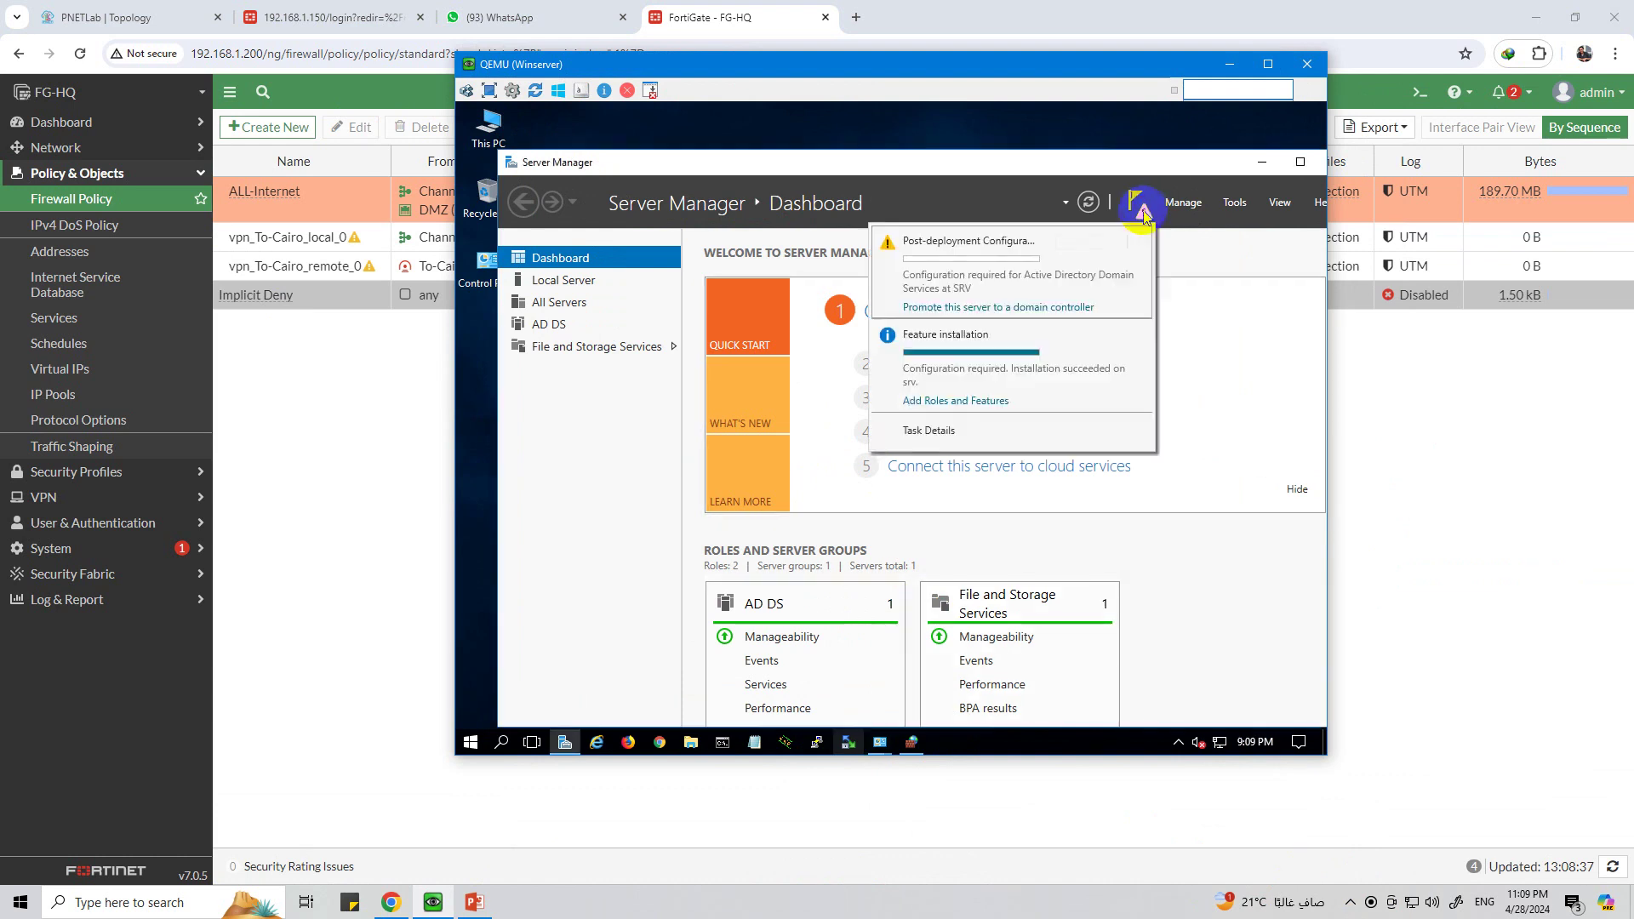
click(1011, 308)
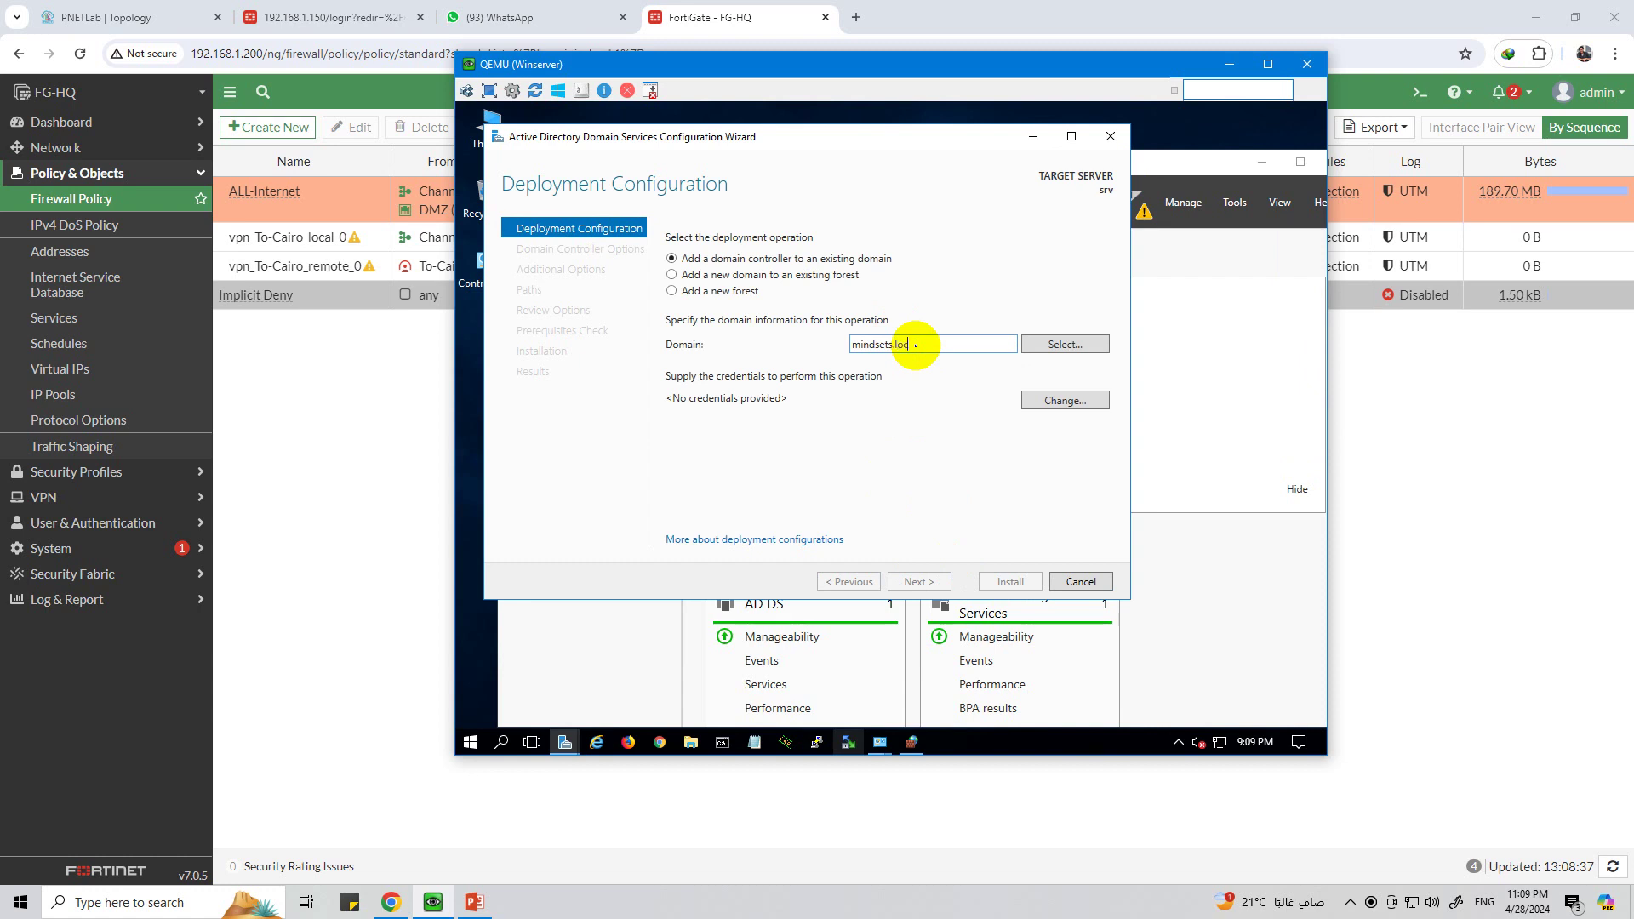
click(725, 292)
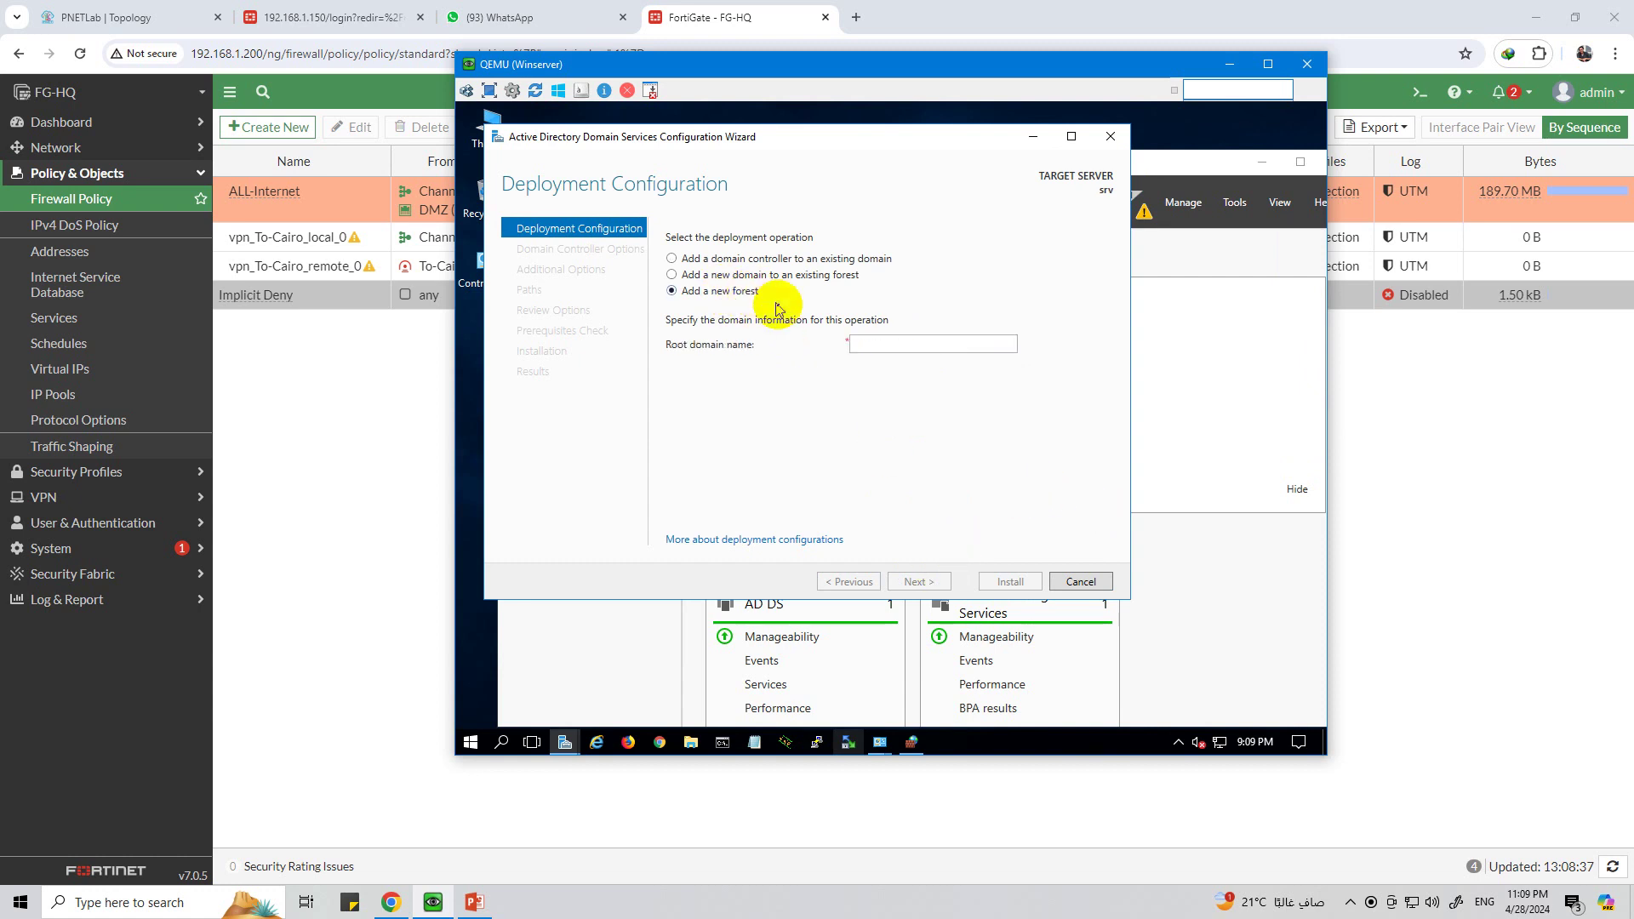
click(888, 341)
text(mindsets.local)
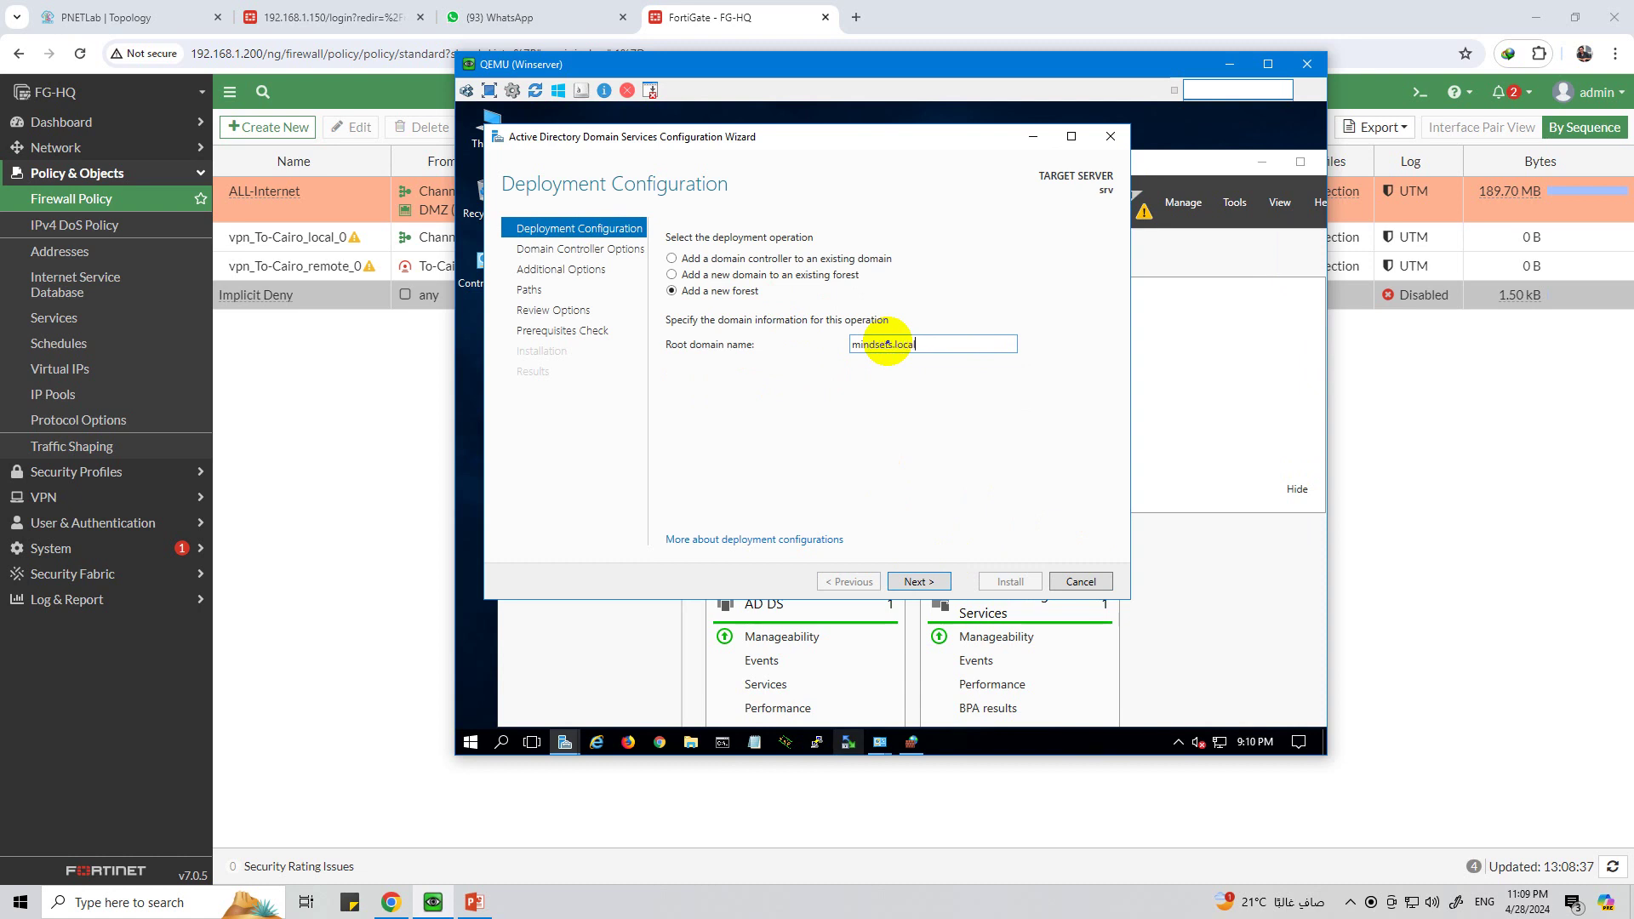
click(919, 585)
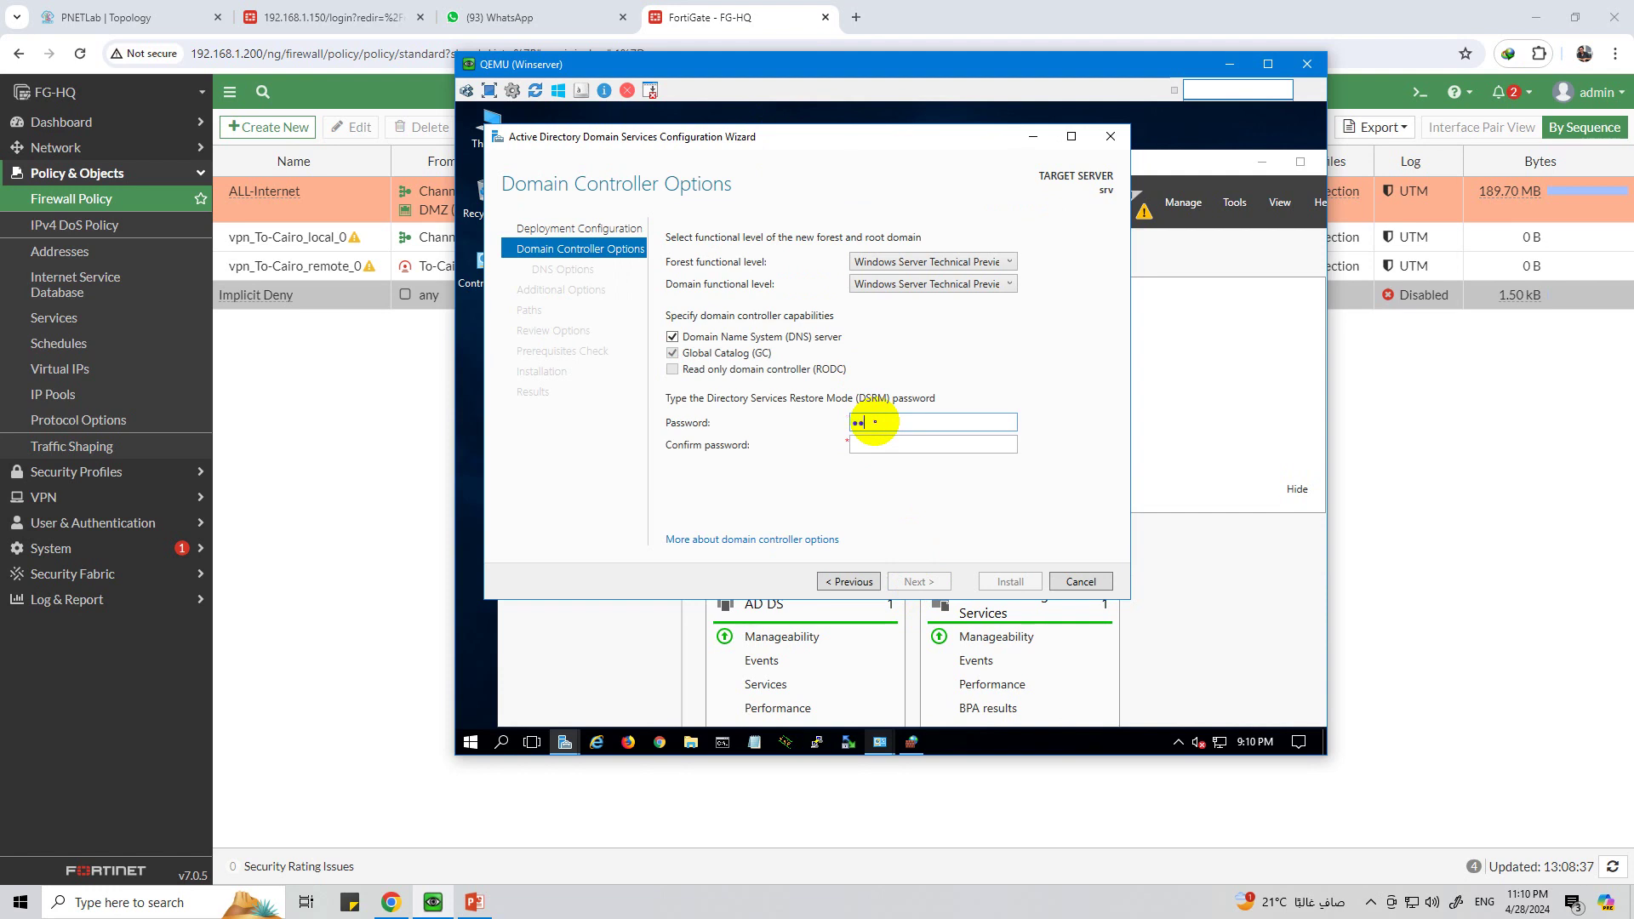
Step: Enter and confirm the Directory Services Restore Mode password, keeping the default domain controller options
key(Tab)
text(•••••••••)
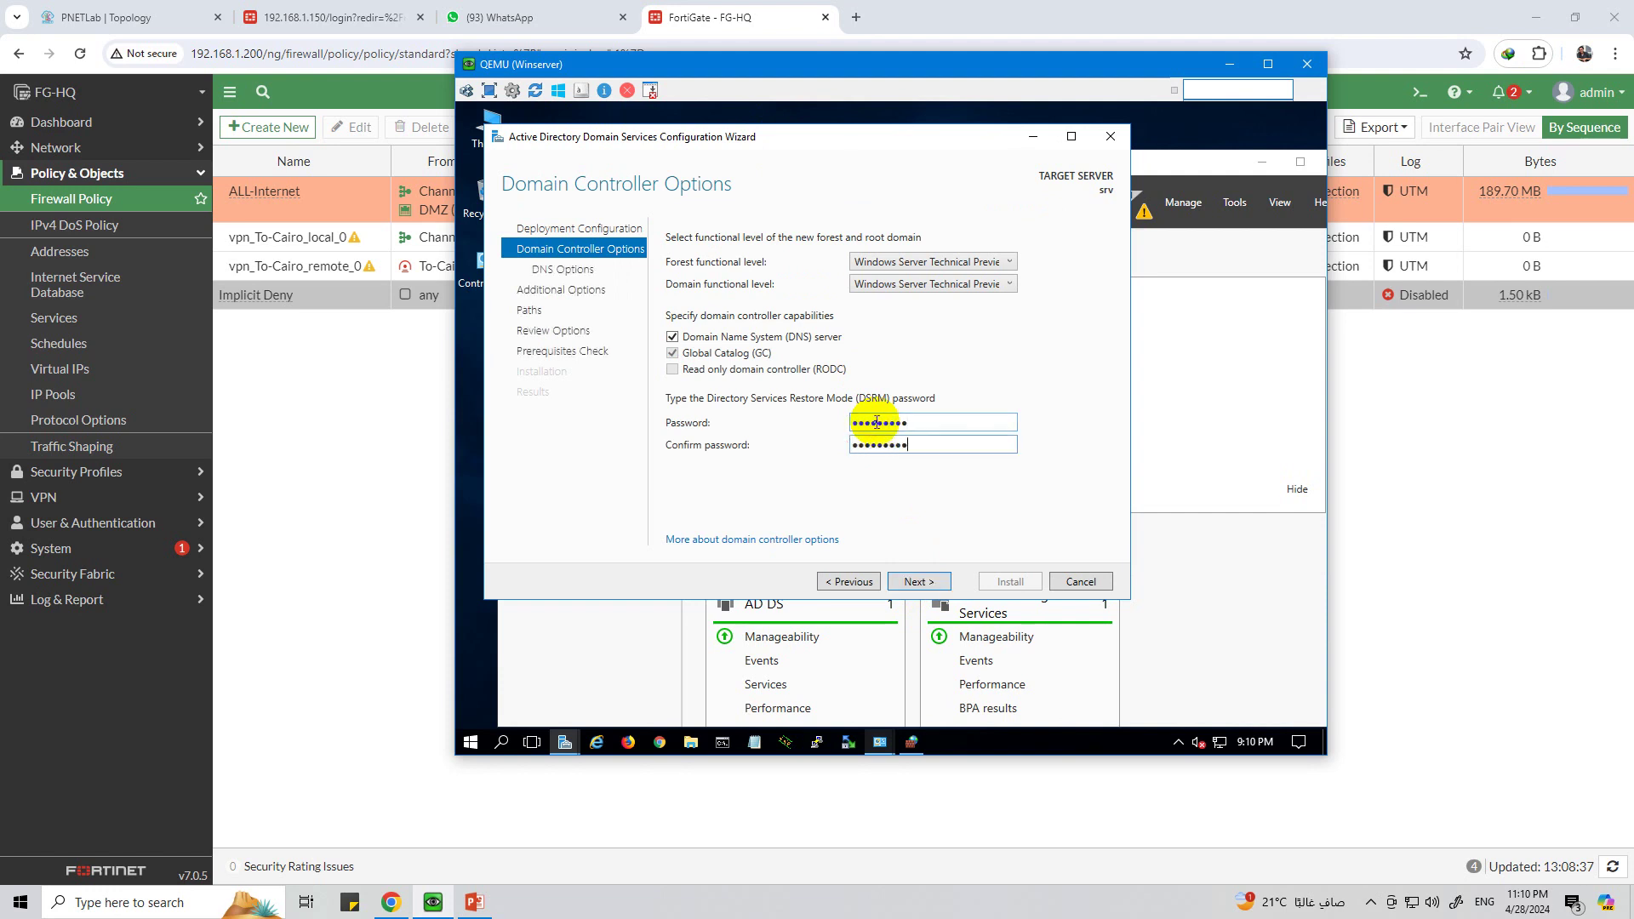
click(927, 582)
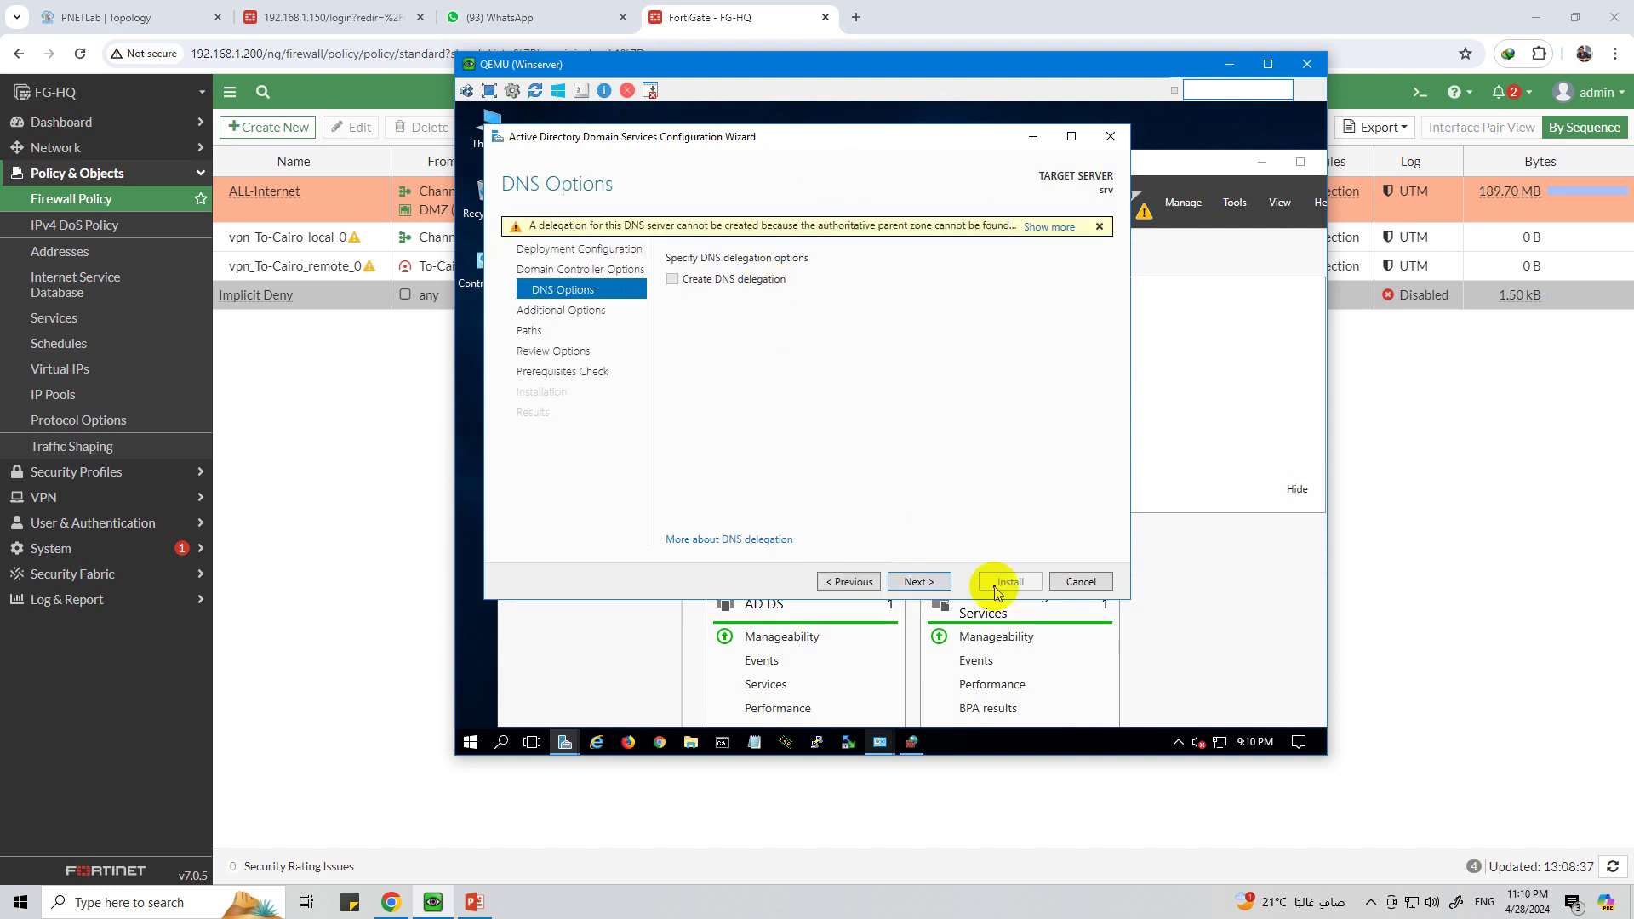
Step: Accept the default DNS, NetBIOS name and path settings, and install the domain controller configuration
click(922, 583)
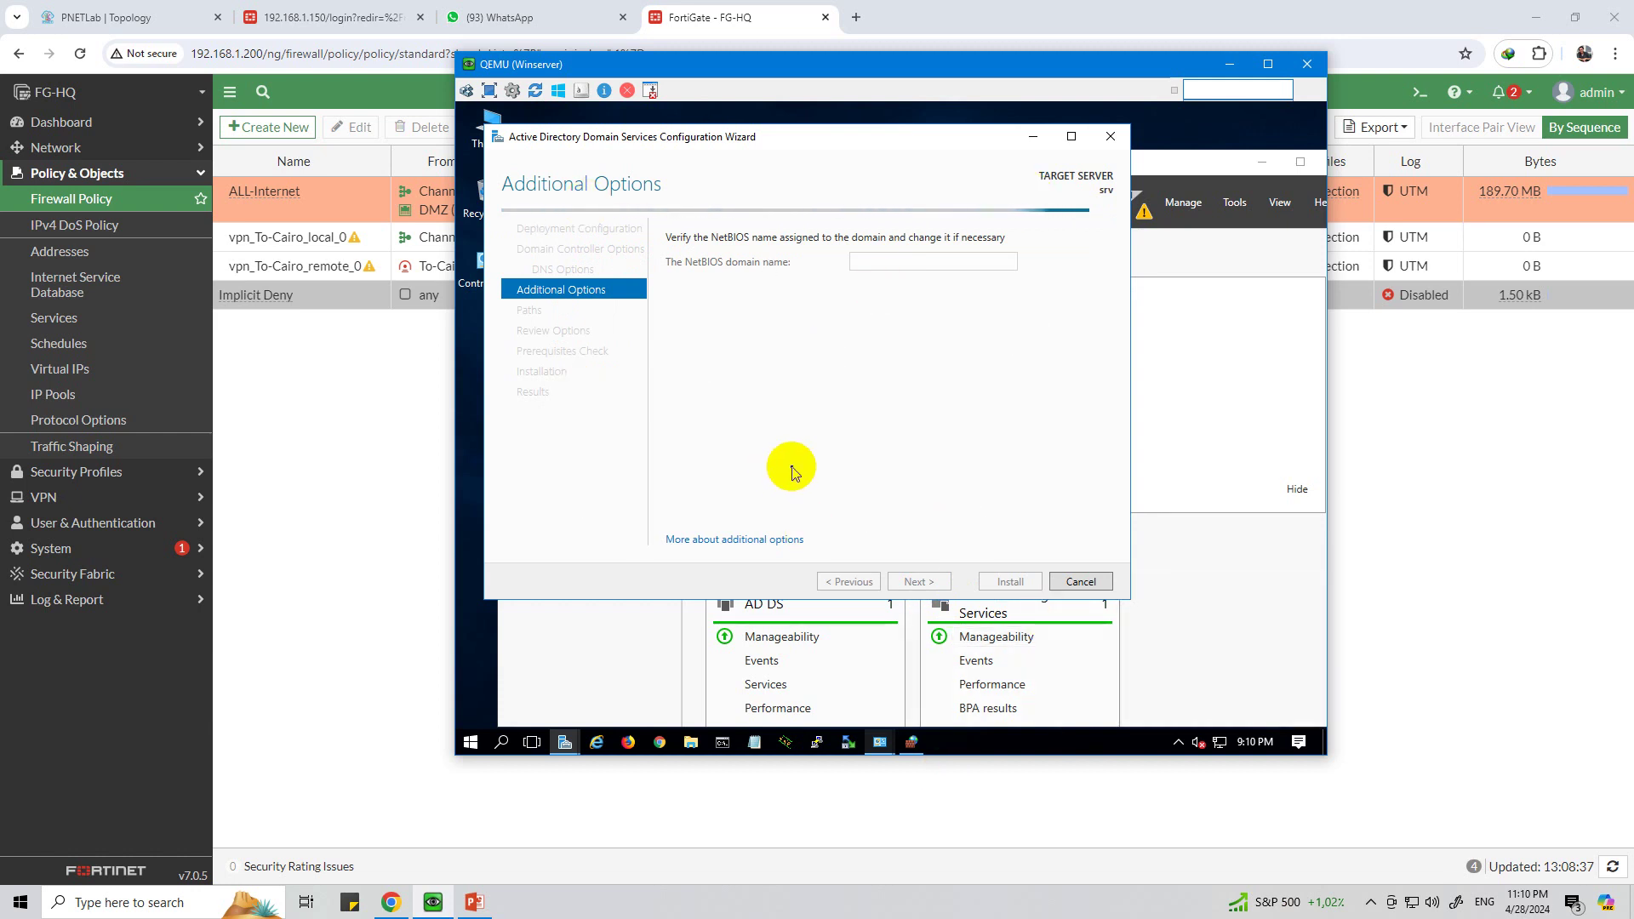
click(921, 584)
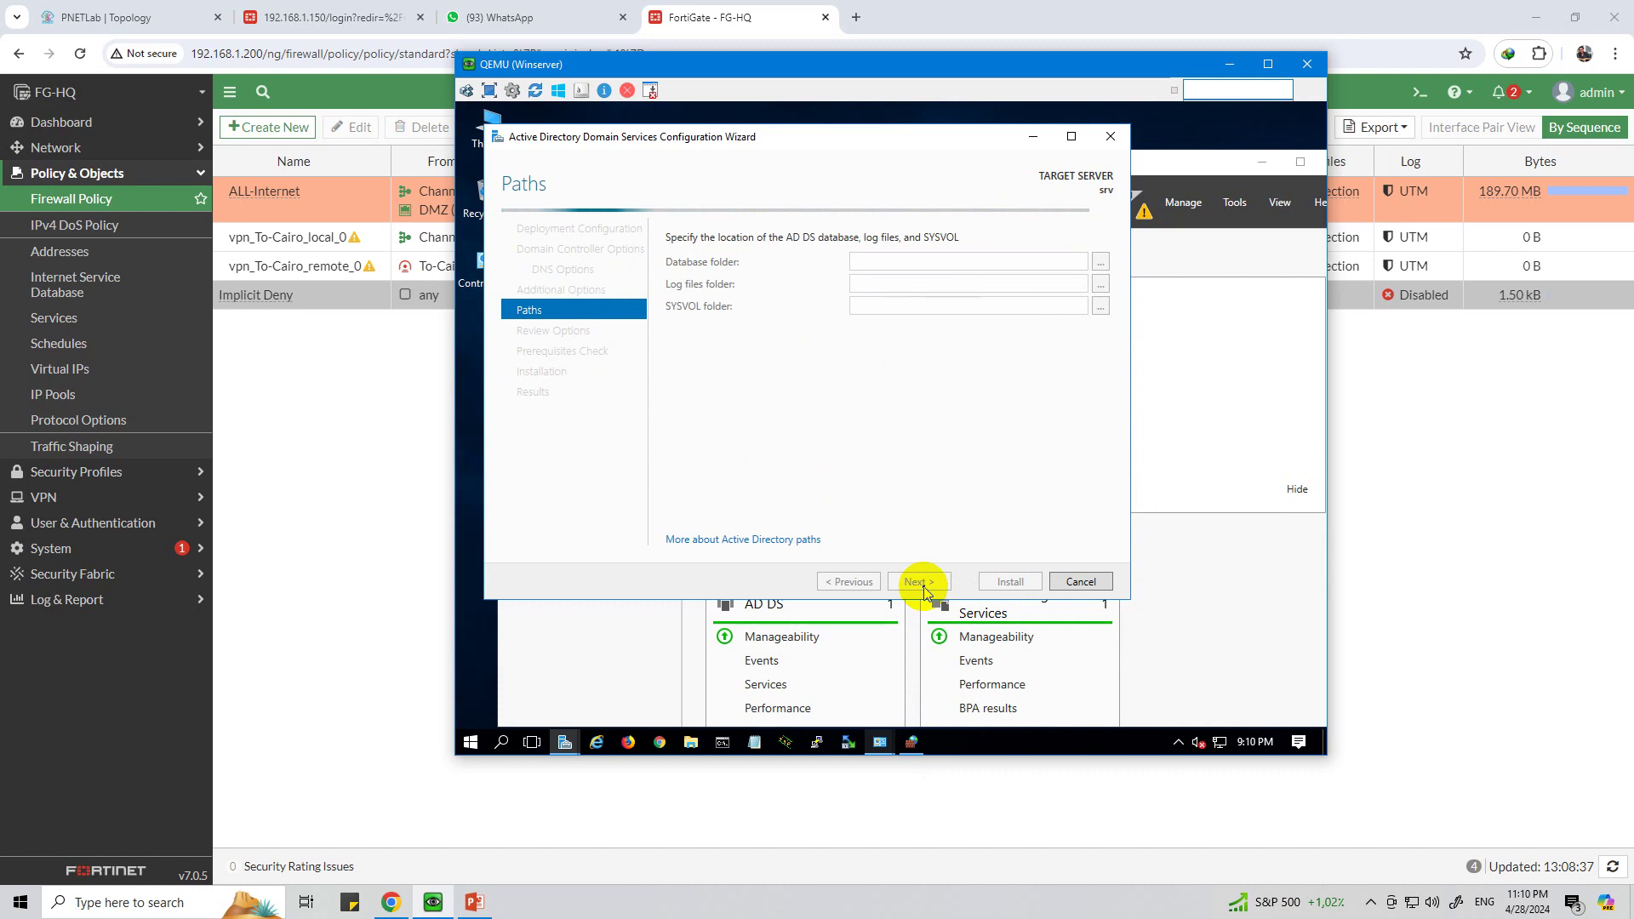
click(917, 585)
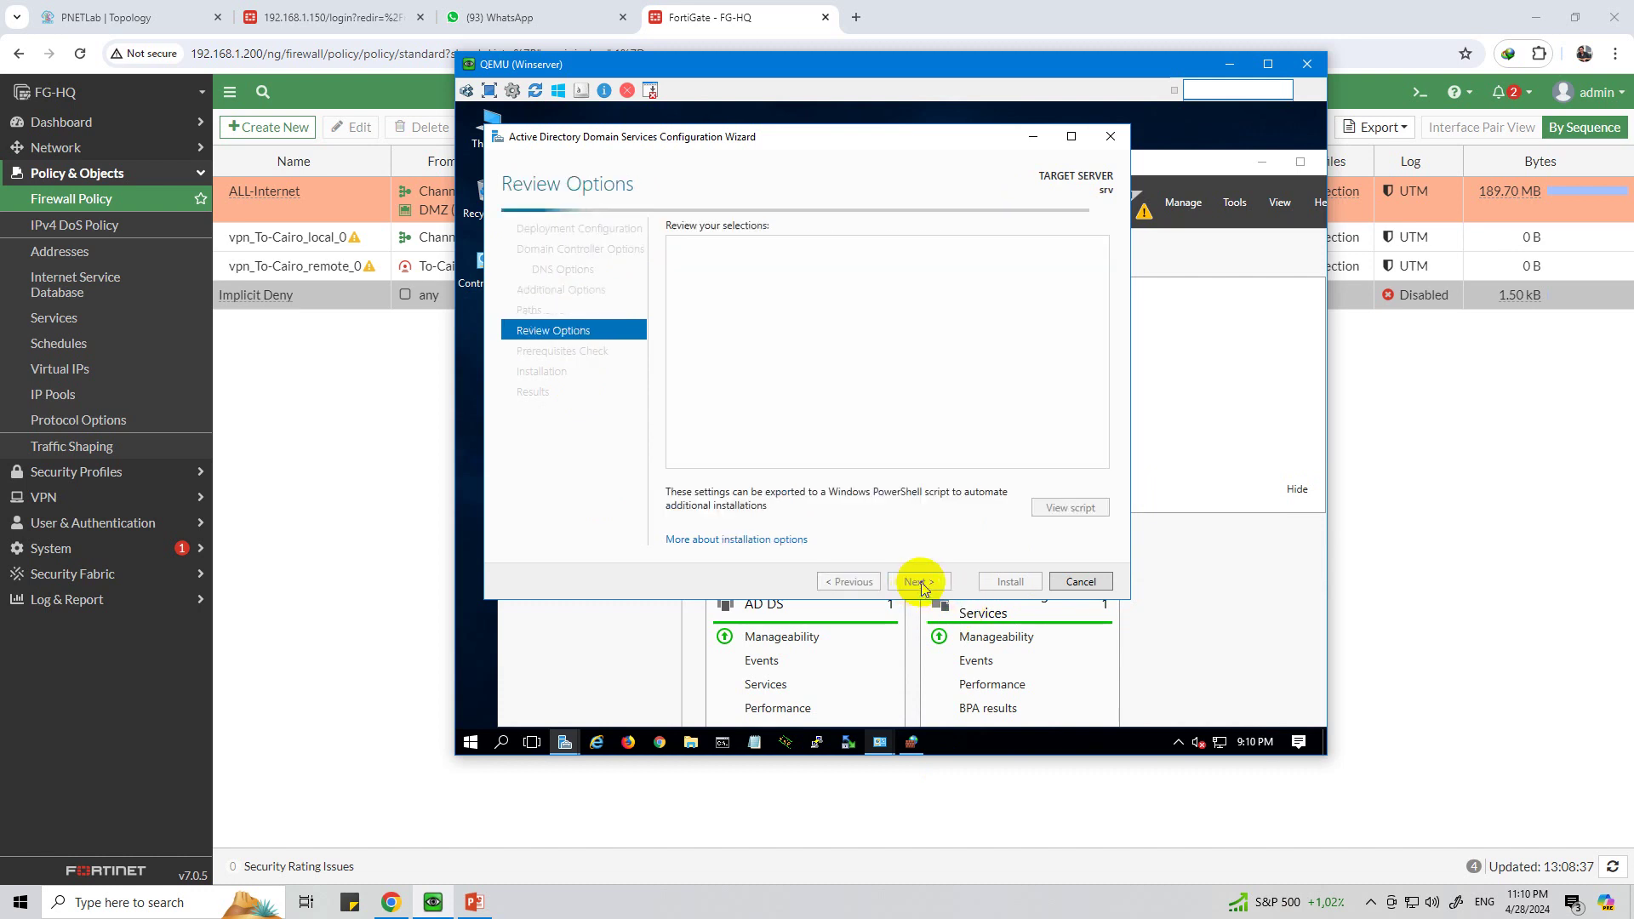
click(935, 586)
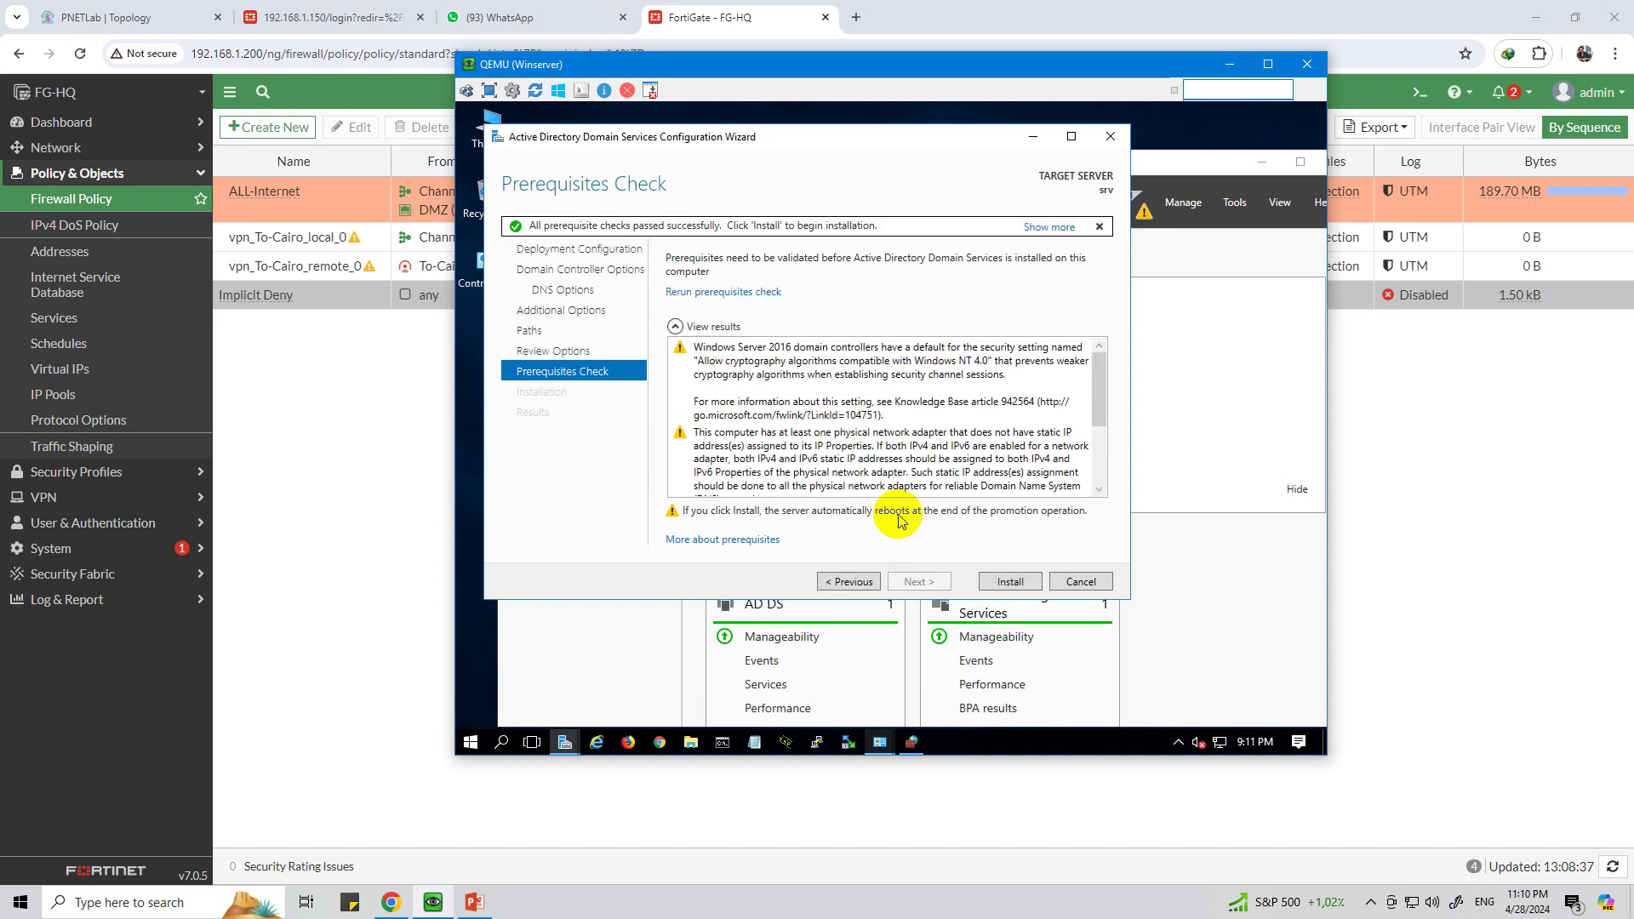
click(1003, 572)
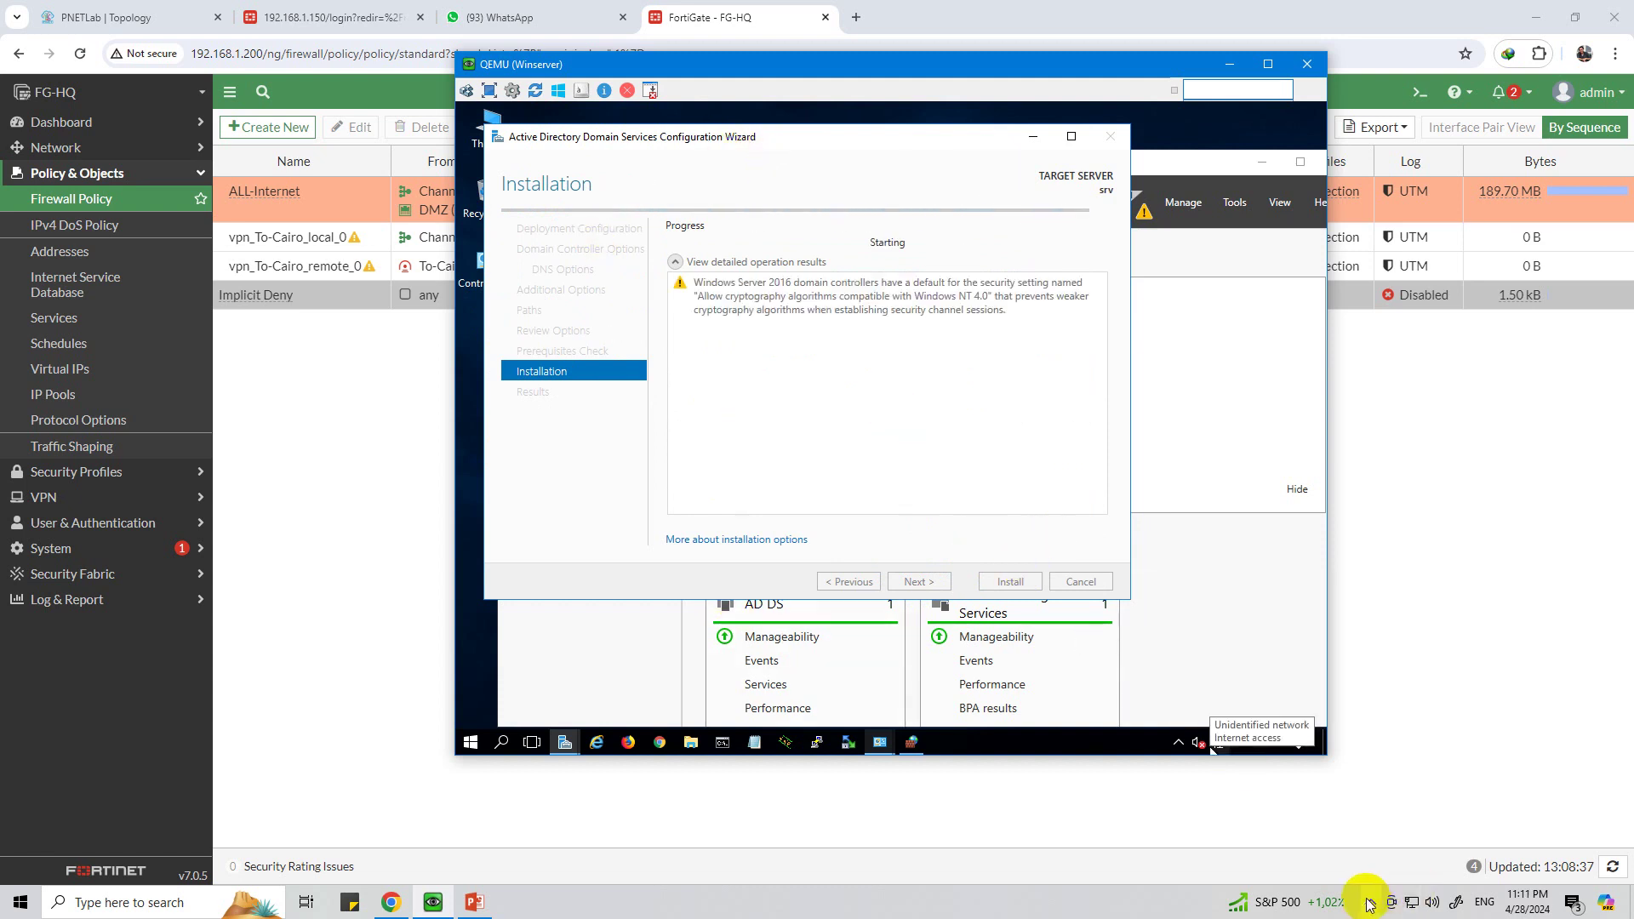
click(1409, 892)
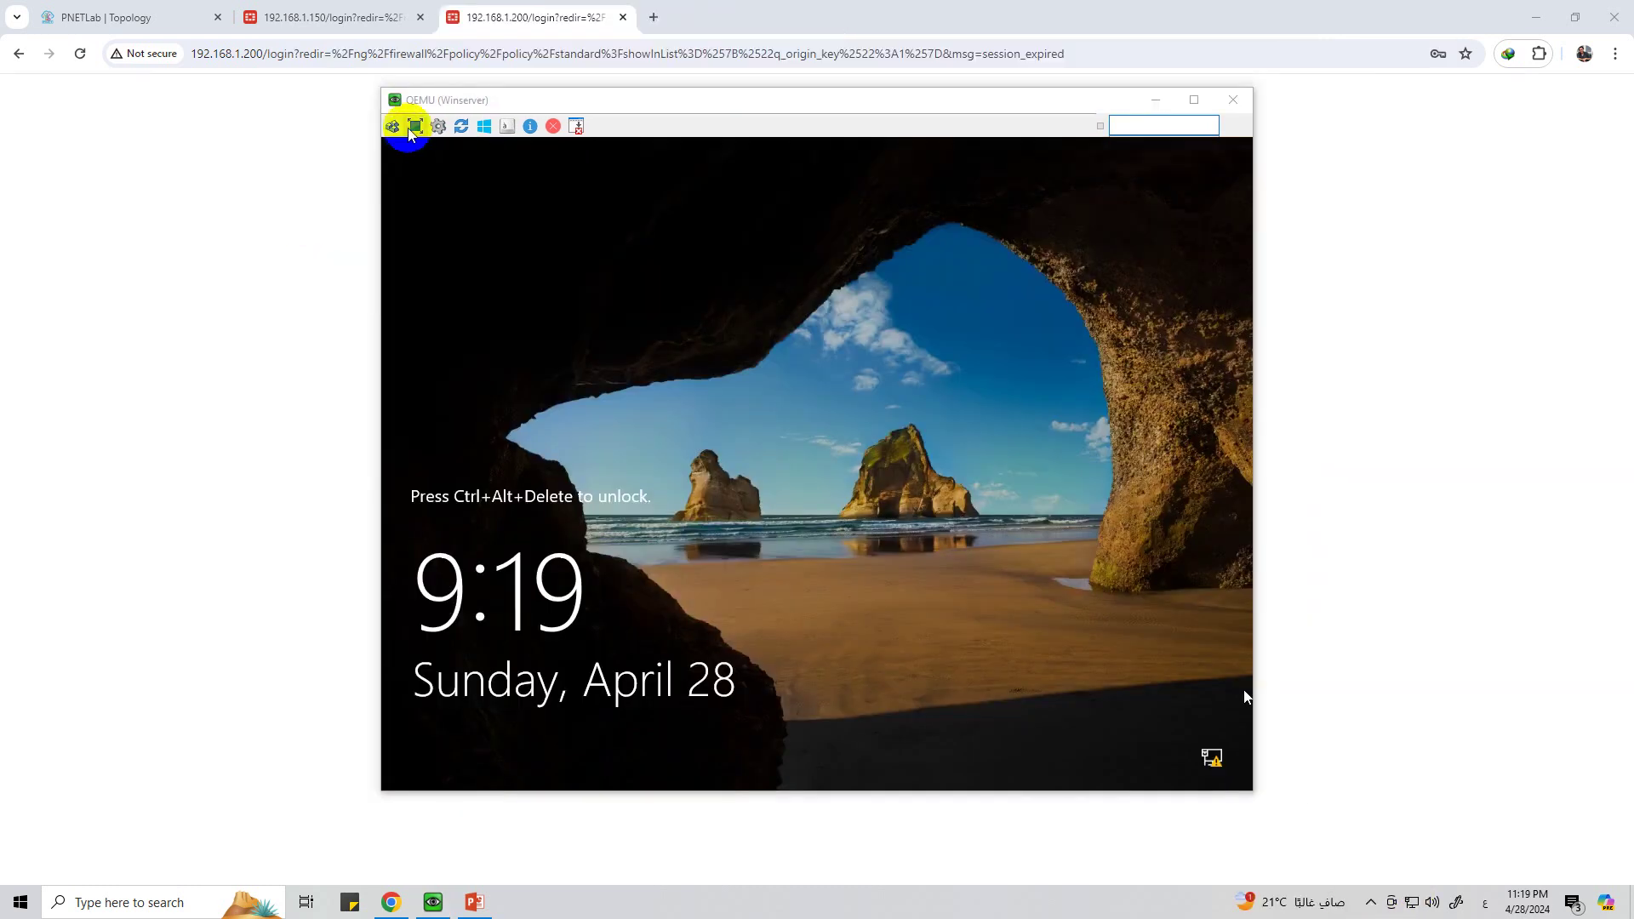
Step: Unlock the Windows server and sign in to the MINDSETS domain as Administrator with the account password
click(393, 127)
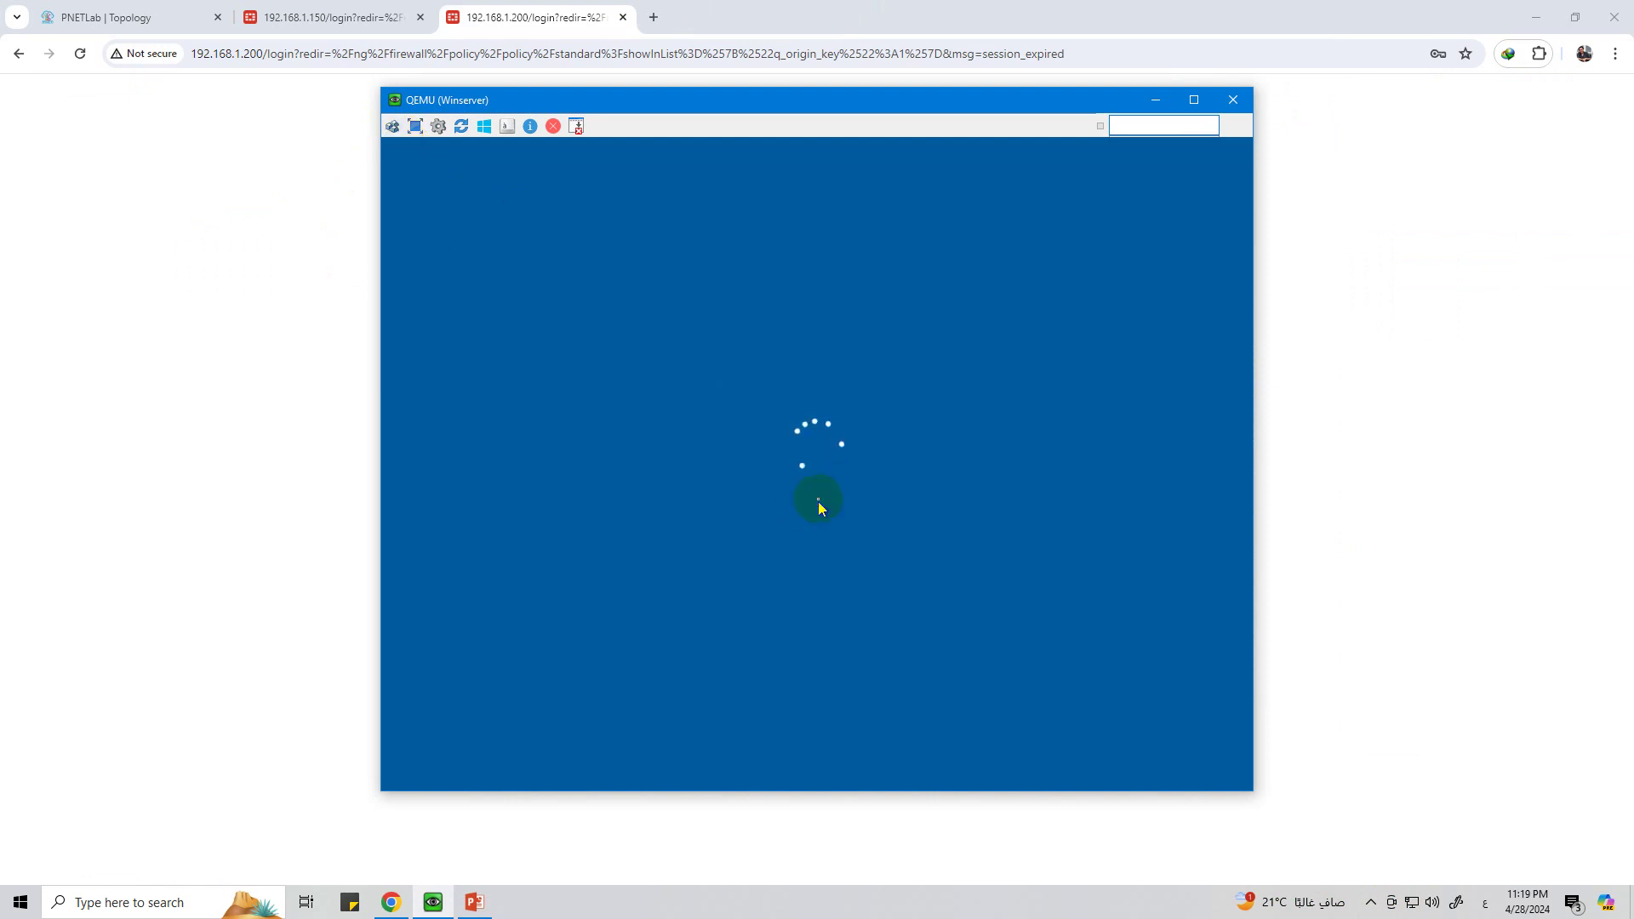
text(P)
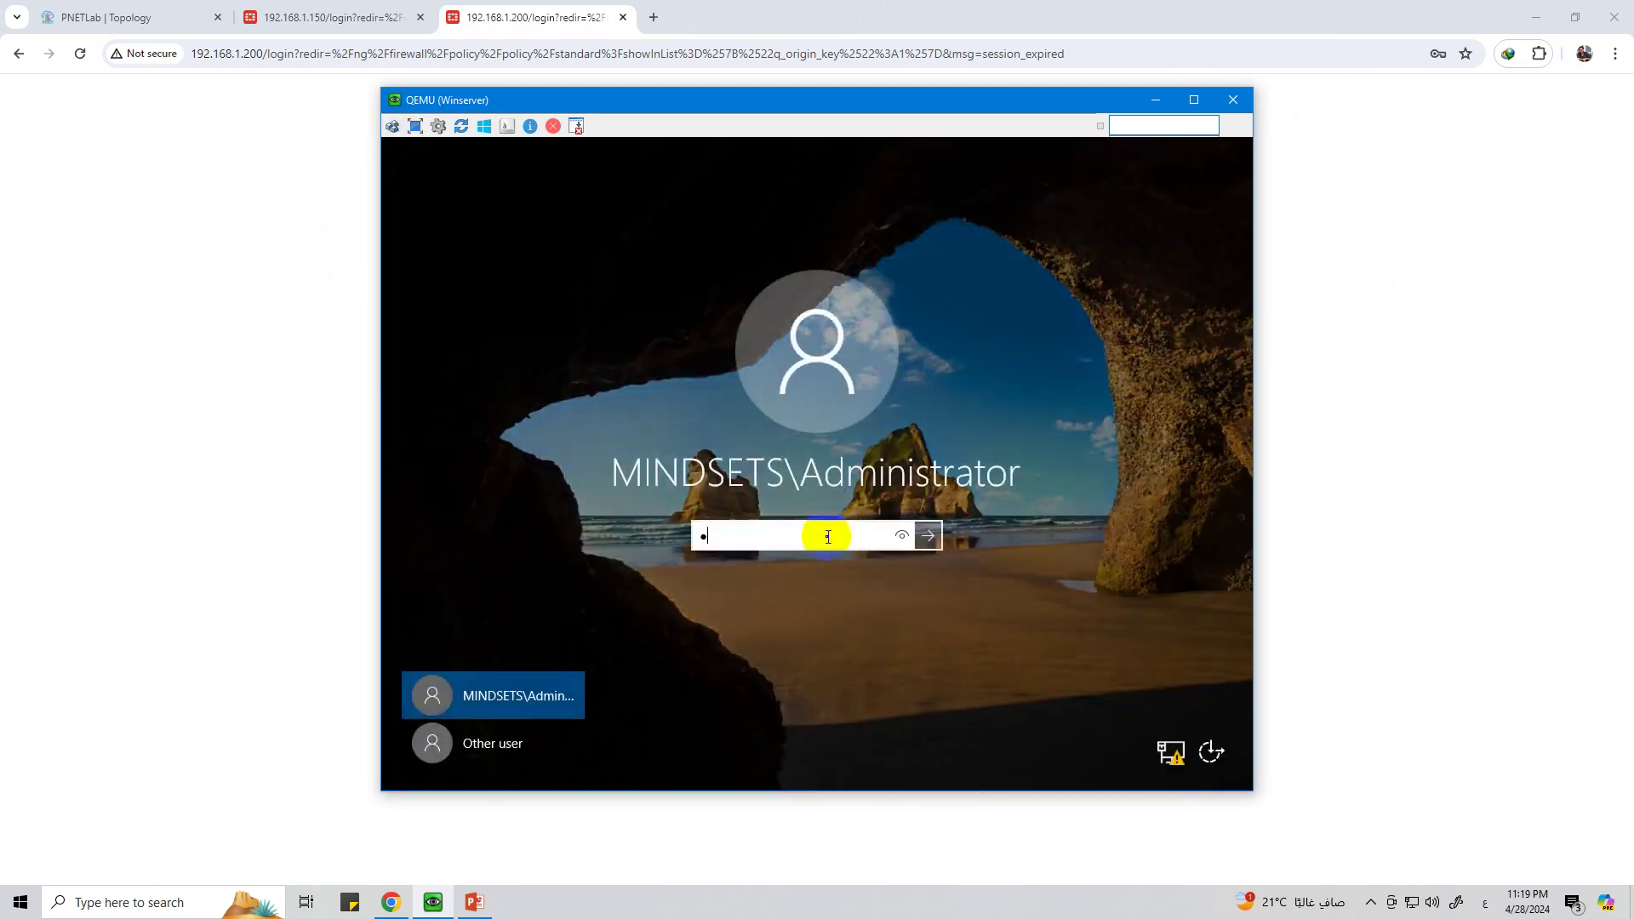
key(BackSpace)
text(P)
key(BackSpace)
key(BackSpace)
text(•)
key(BackSpace)
text(••)
key(Return)
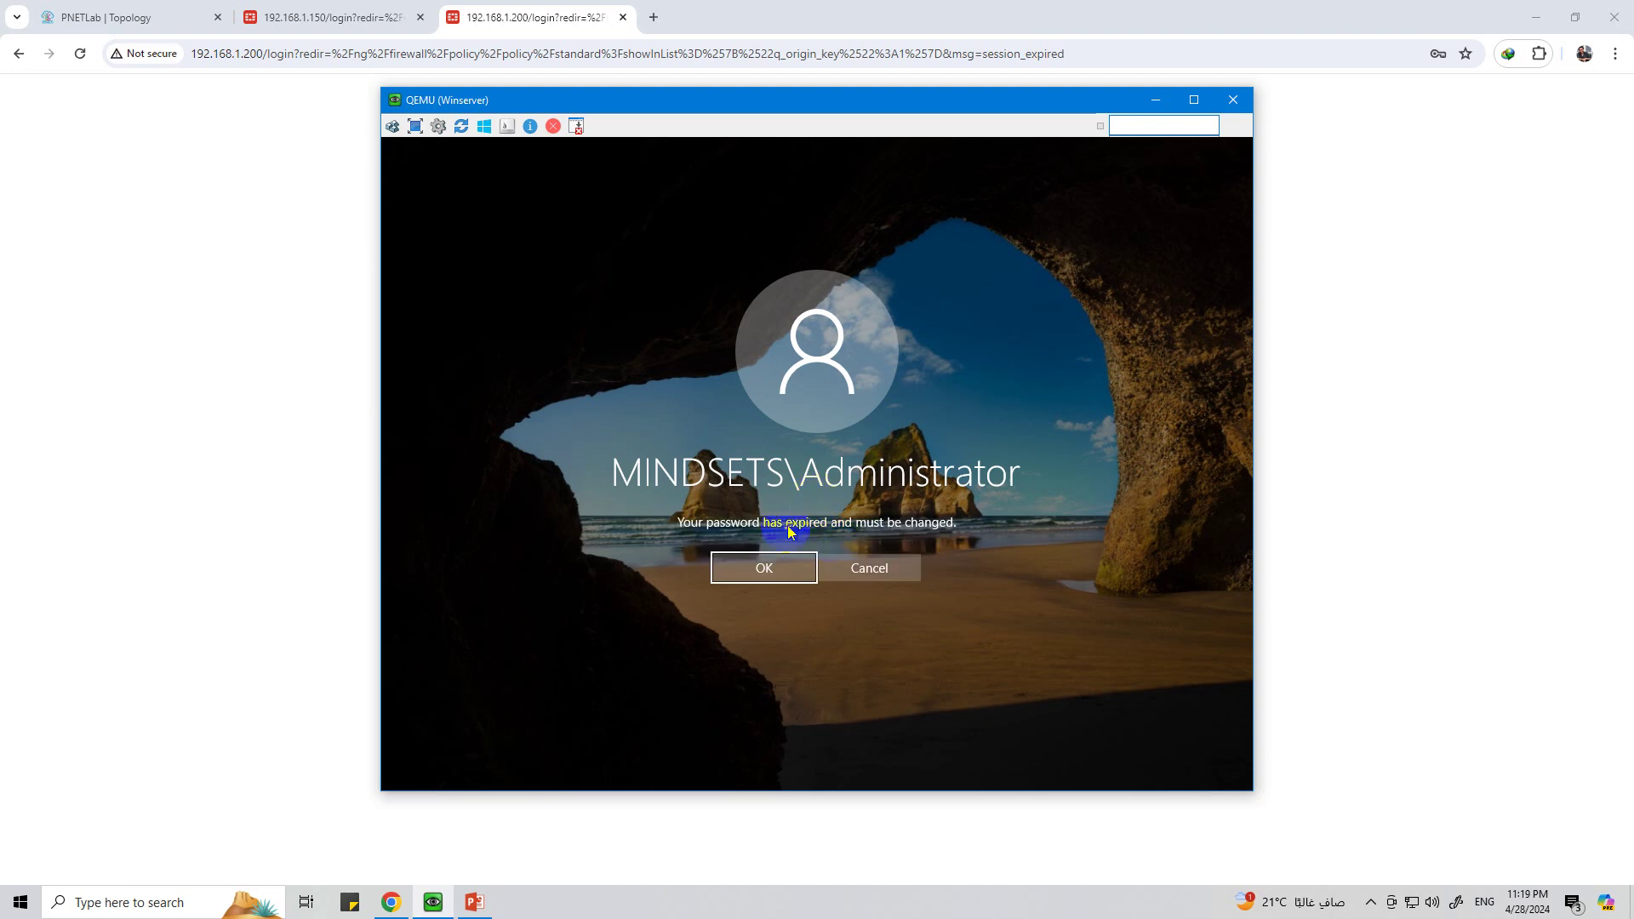
Step: Enter and confirm a new password for the MINDSETS domain Administrator account and submit the change
click(763, 567)
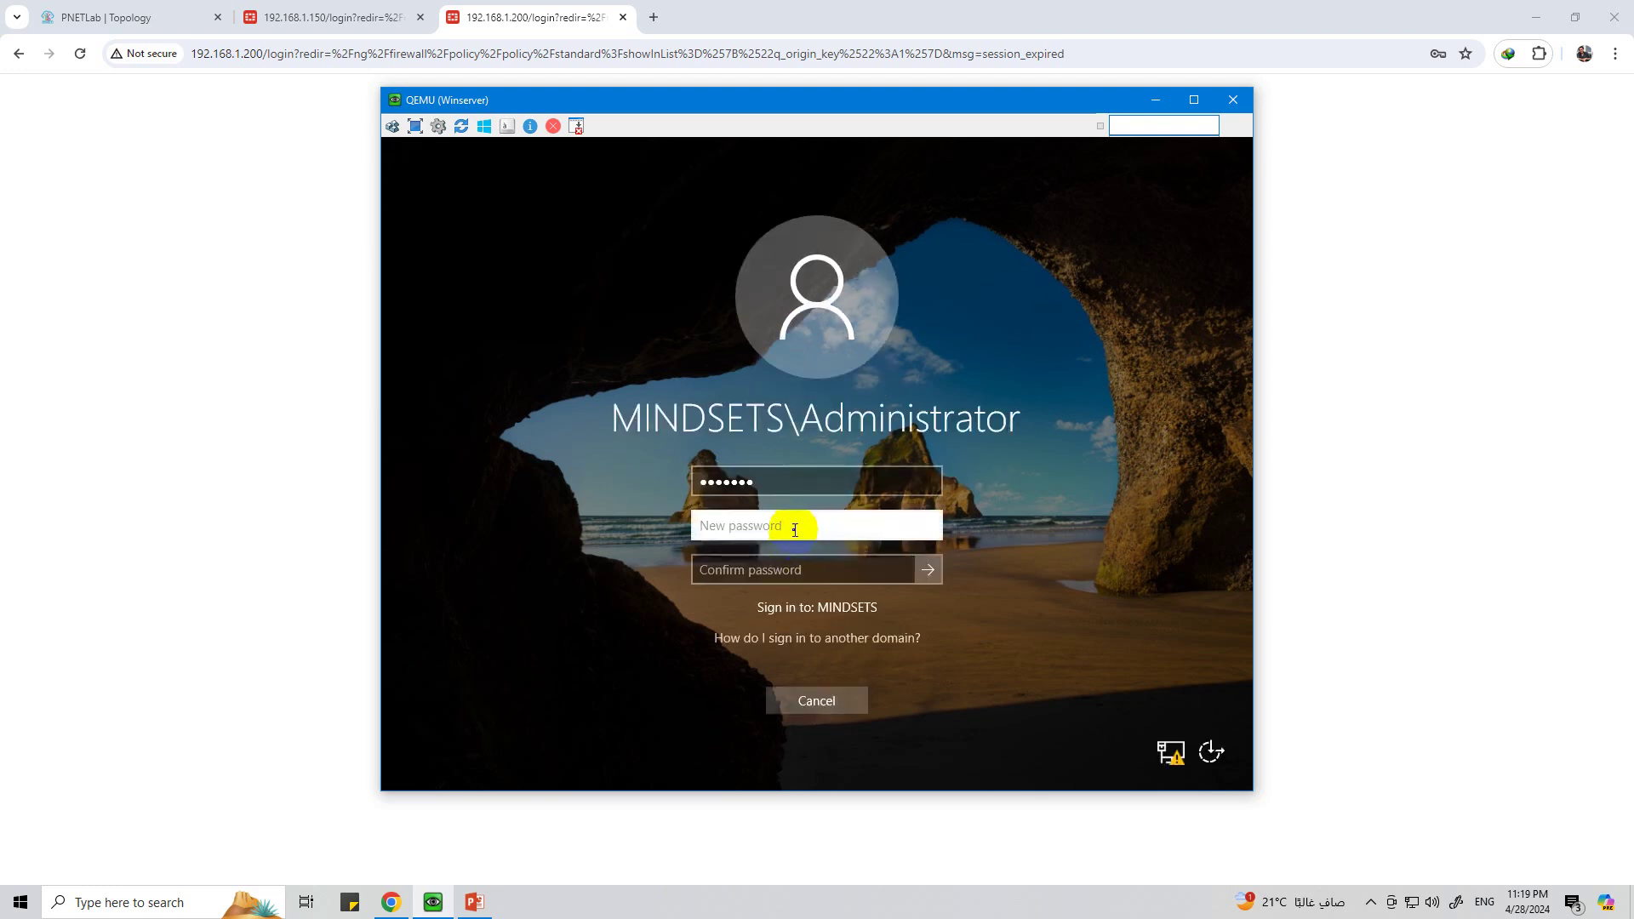
text(••)
key(Tab)
text(•••)
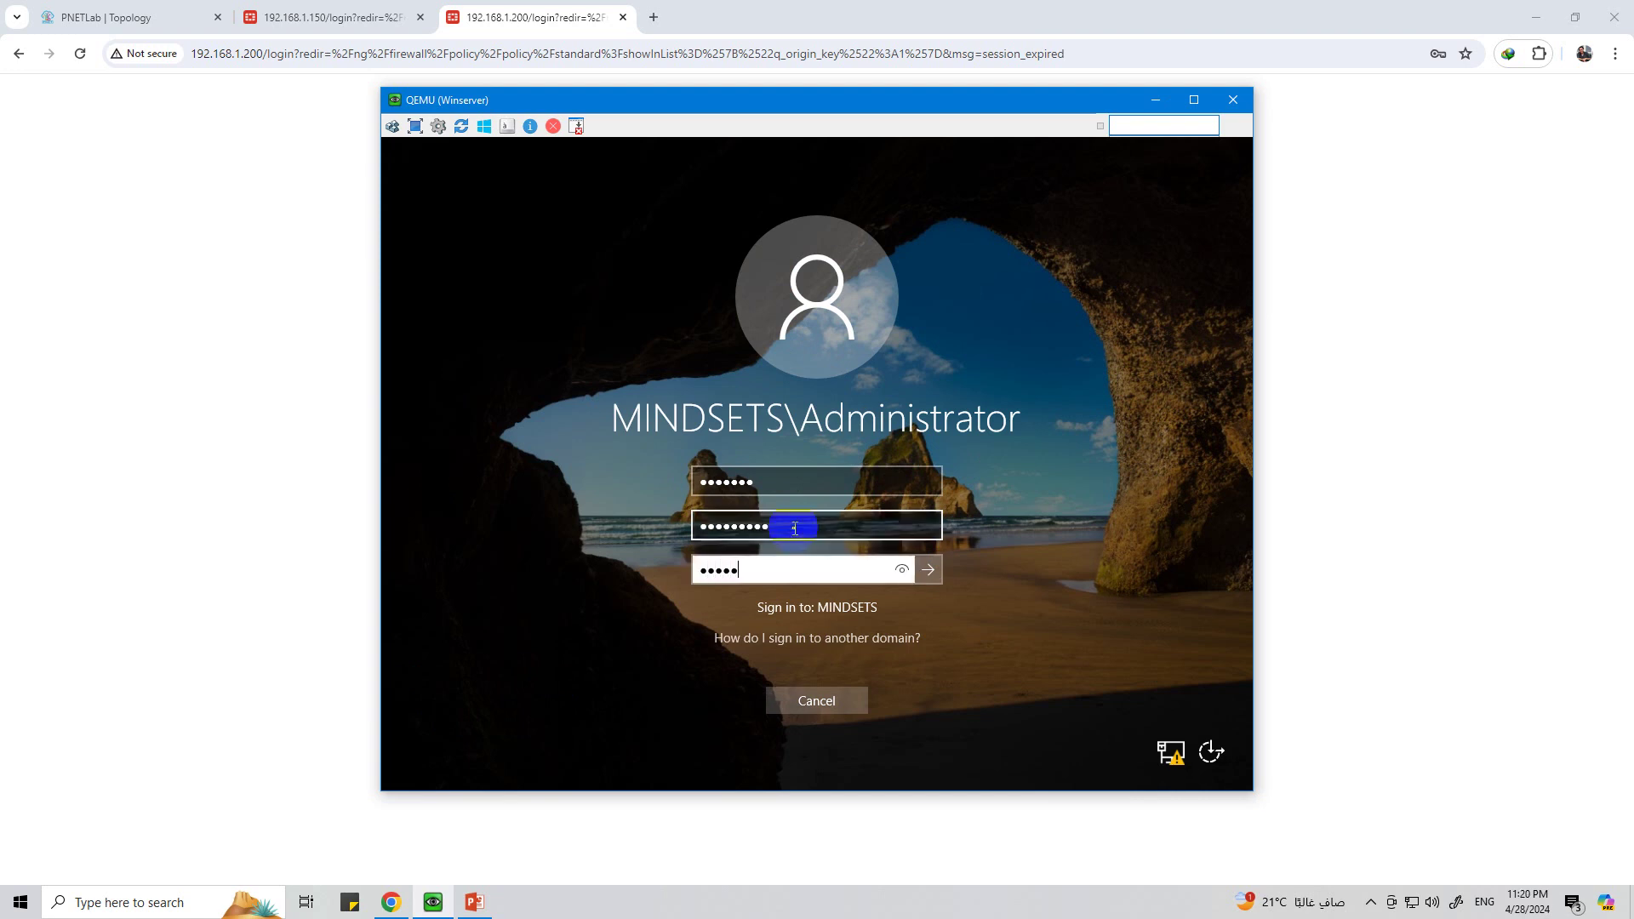
key(Return)
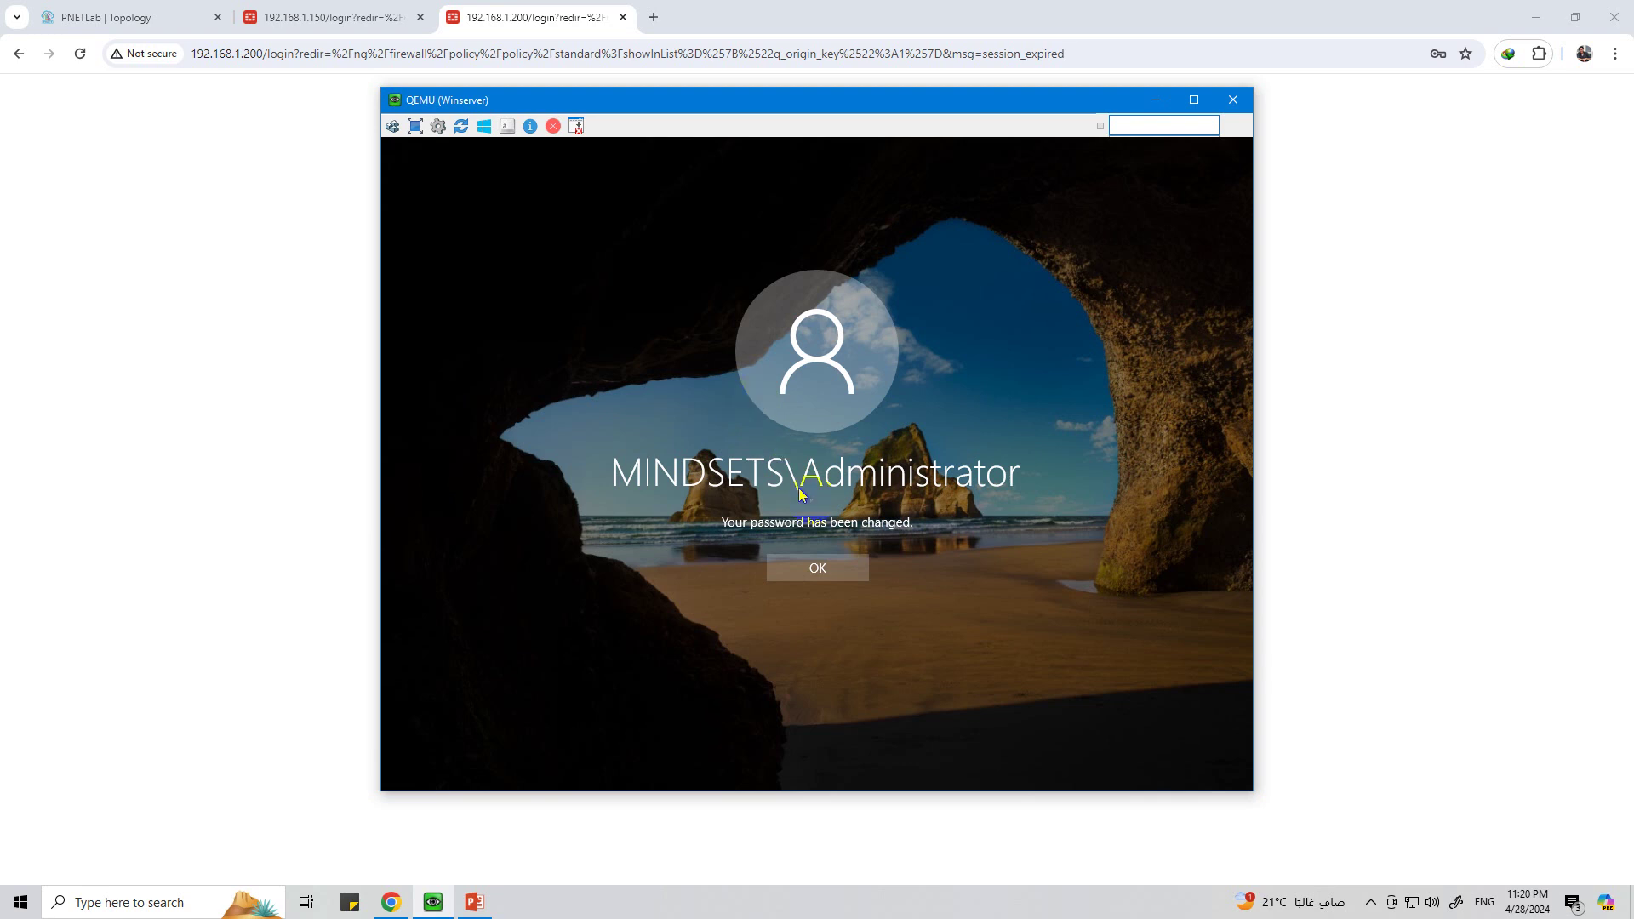
Step: Acknowledge the password change to finish signing in, and reposition the Server Manager window so its full width is accessible
click(829, 567)
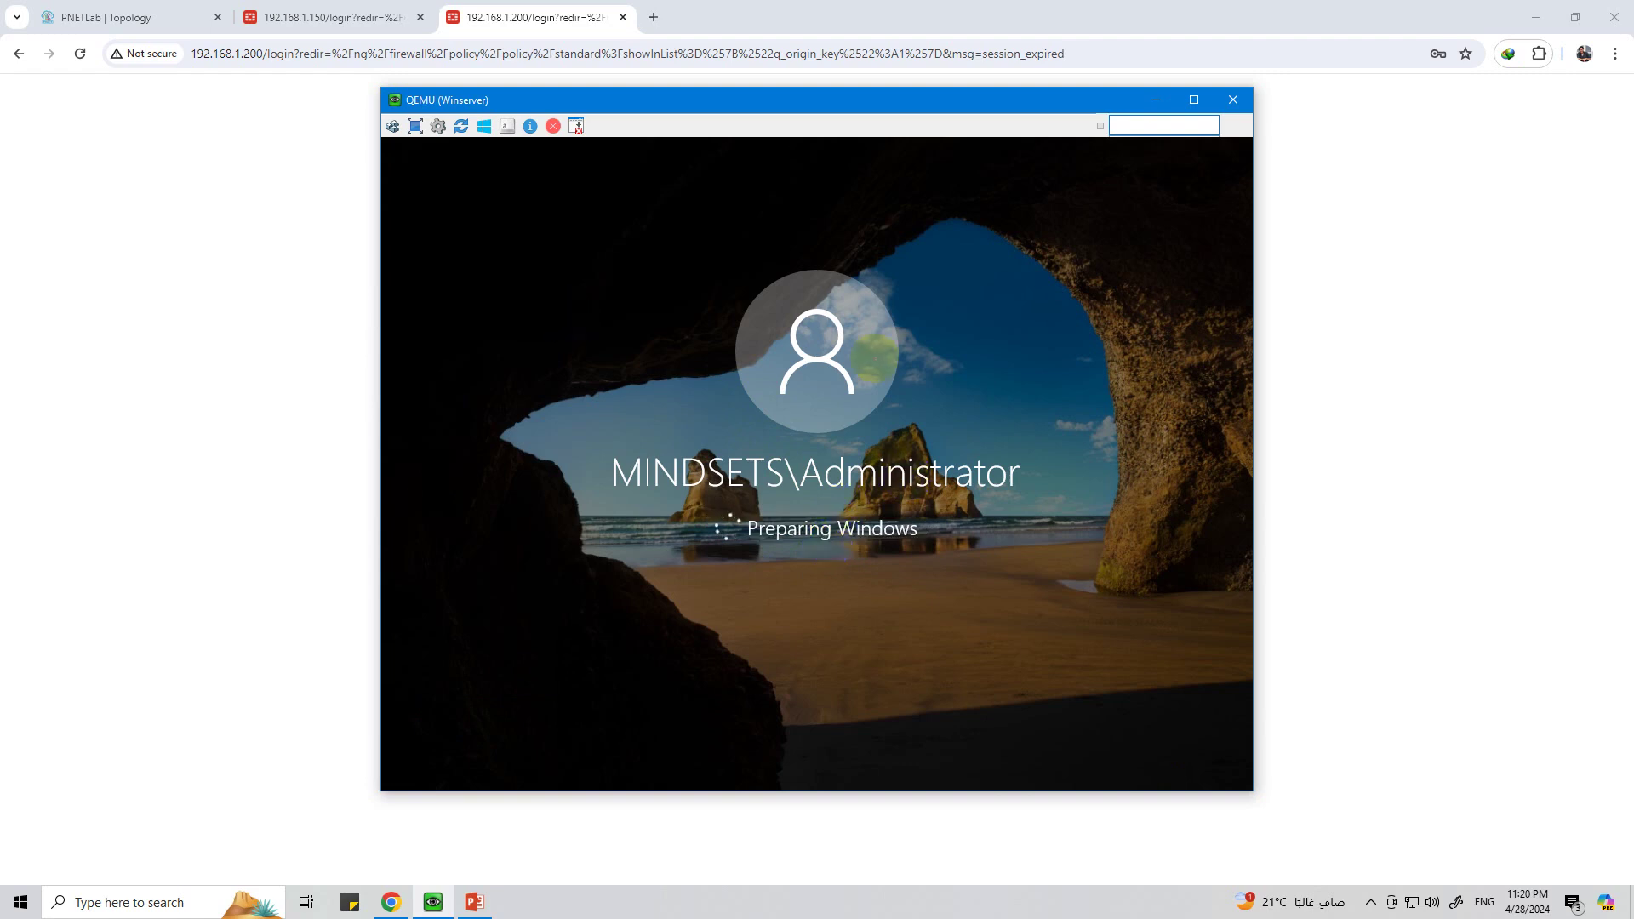
mouse_move(682, 107)
mouse_down()
mouse_move(735, 120)
mouse_move(696, 143)
mouse_move(636, 89)
mouse_move(698, 90)
mouse_move(854, 220)
mouse_move(807, 240)
mouse_move(565, 886)
mouse_move(638, 150)
mouse_move(610, 115)
mouse_move(706, 113)
mouse_up()
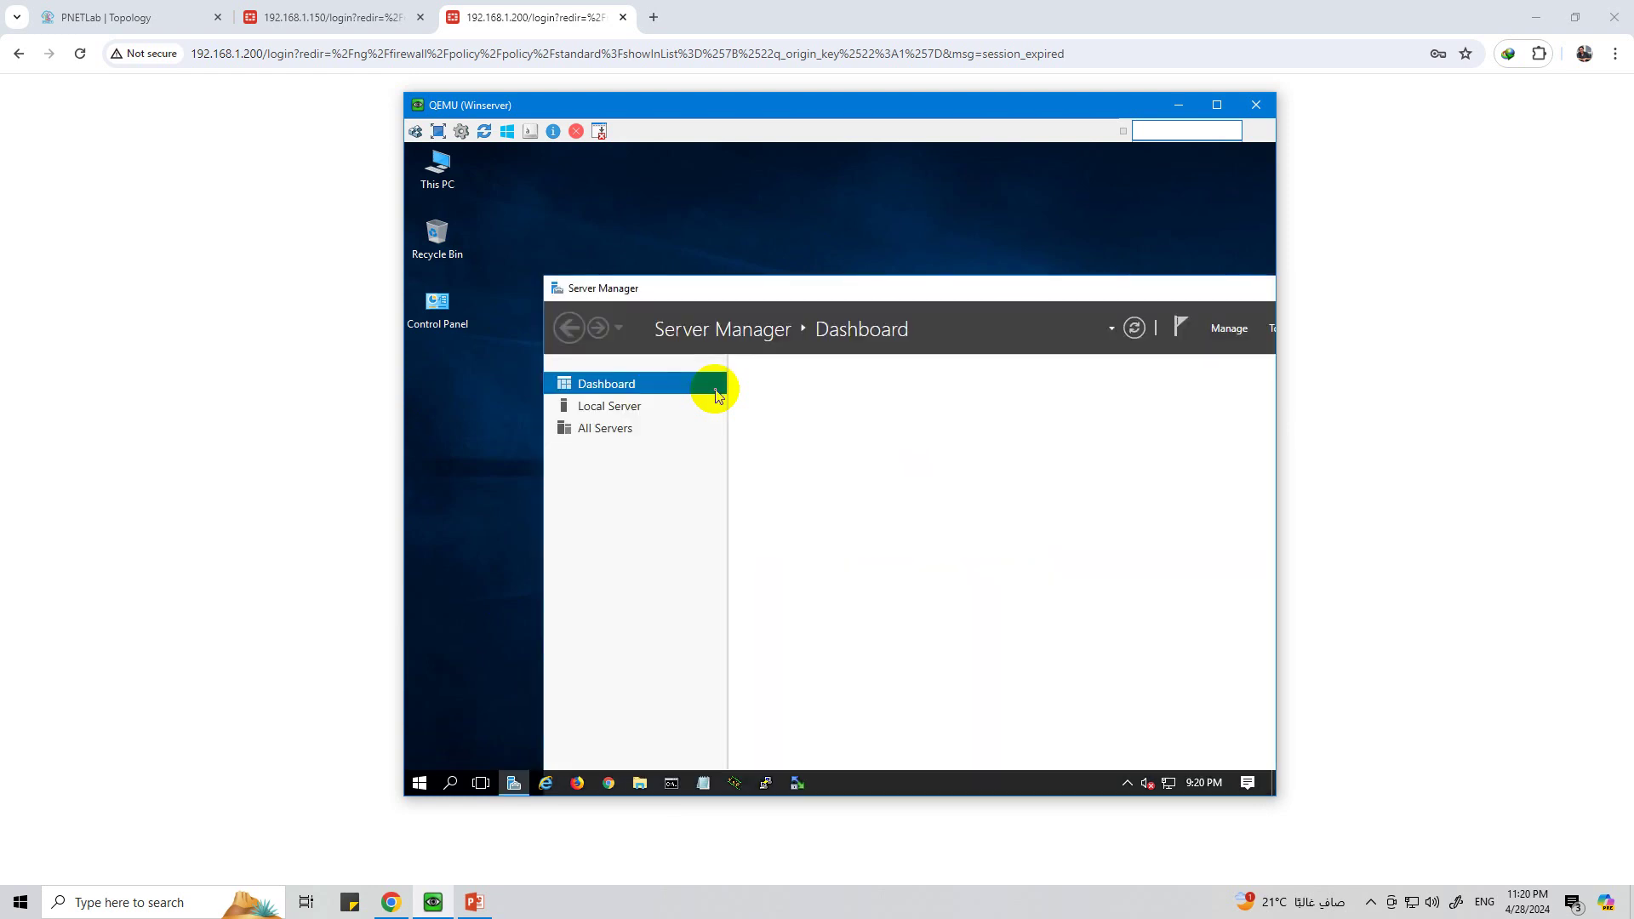
drag(693, 285, 637, 256)
drag(1006, 255, 927, 222)
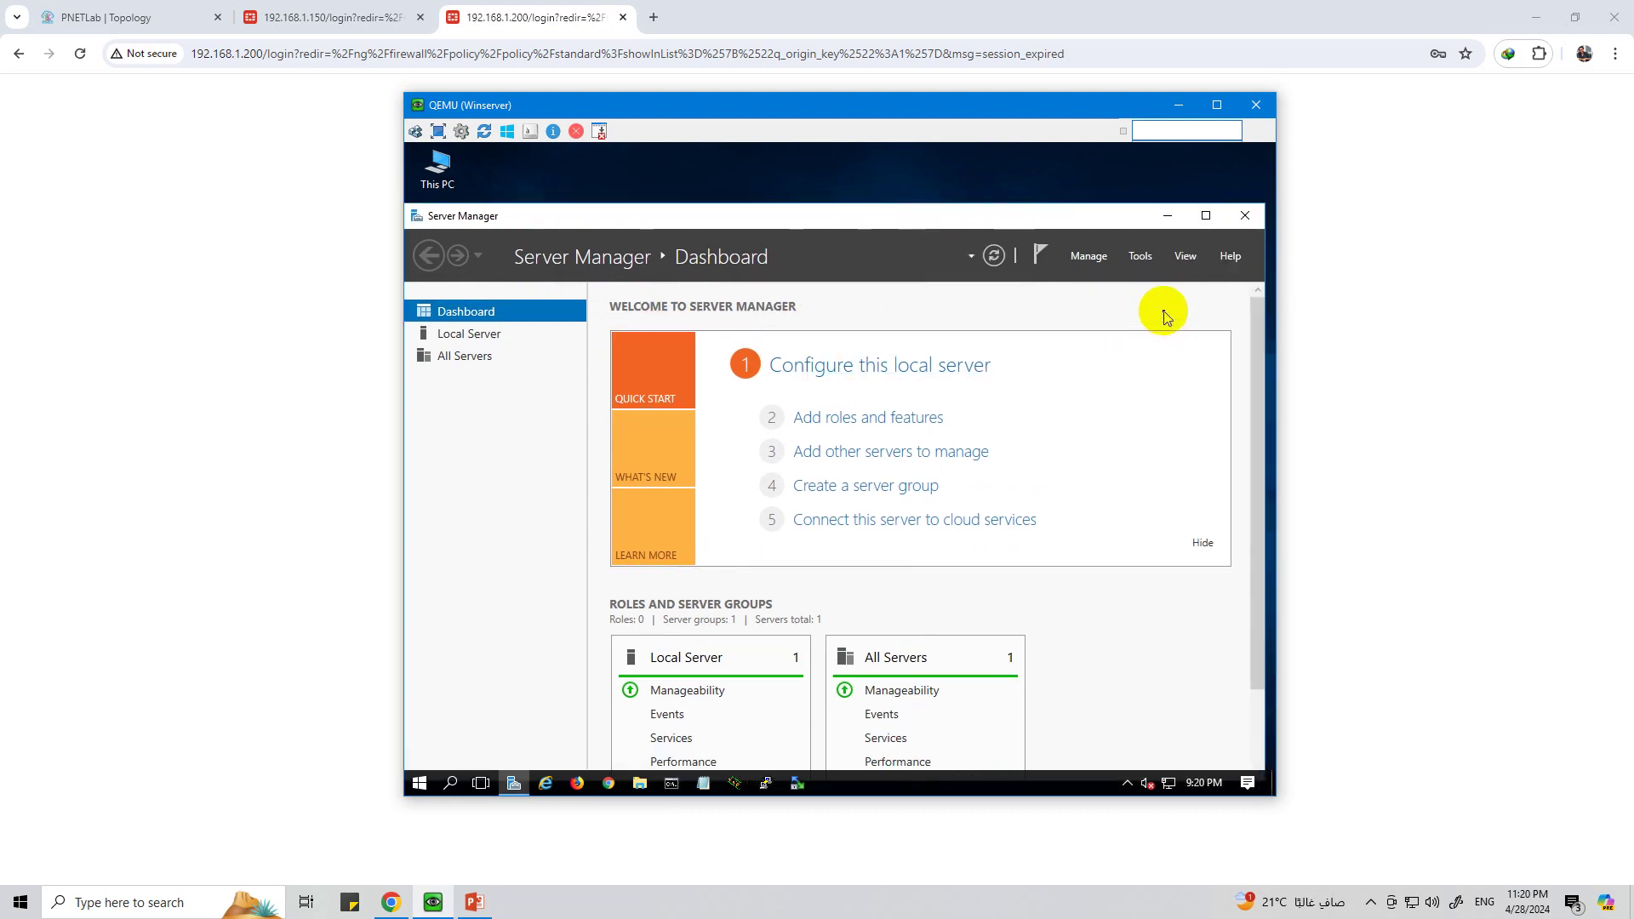
Step: Open Active Directory Users and Computers and expand the mindsets.local domain
click(1143, 260)
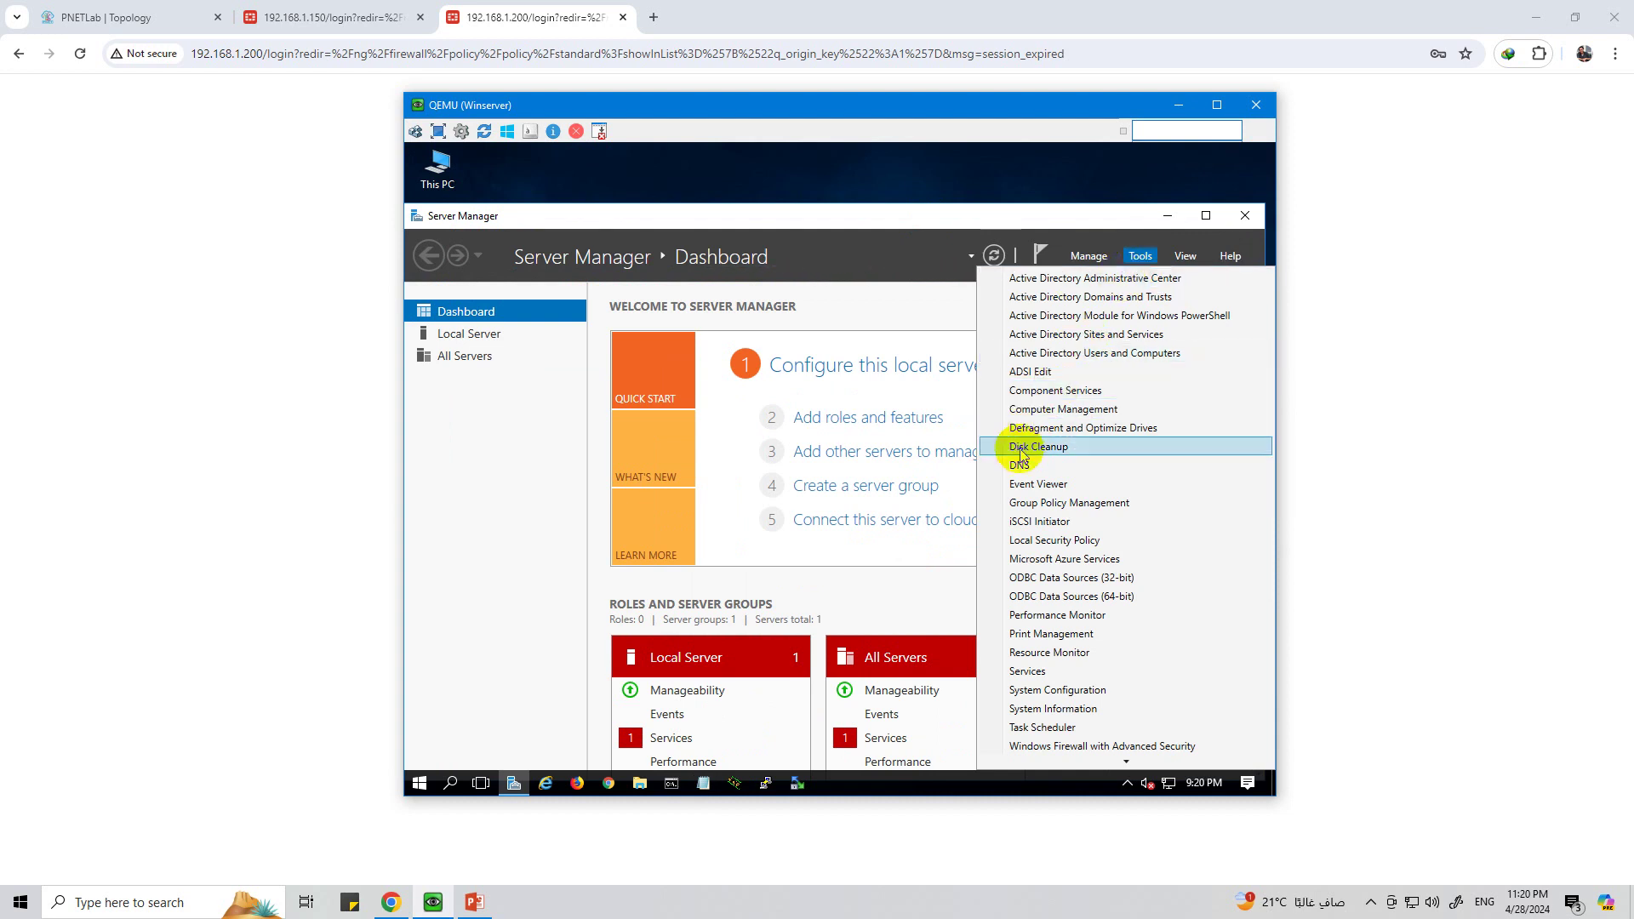
click(1073, 354)
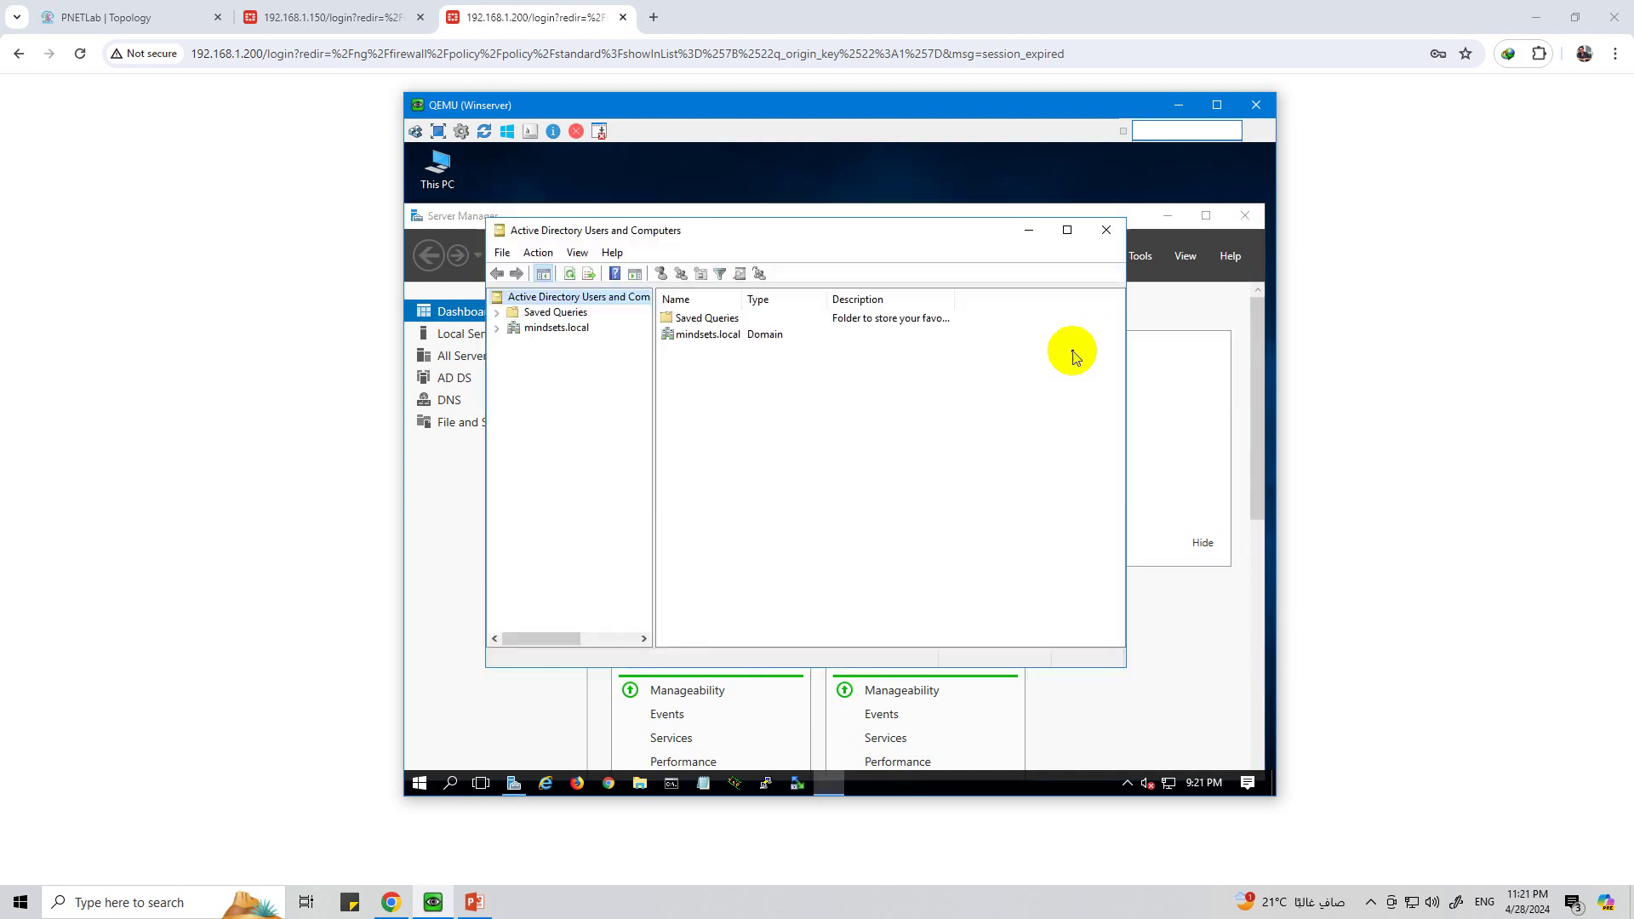
click(553, 332)
click(497, 329)
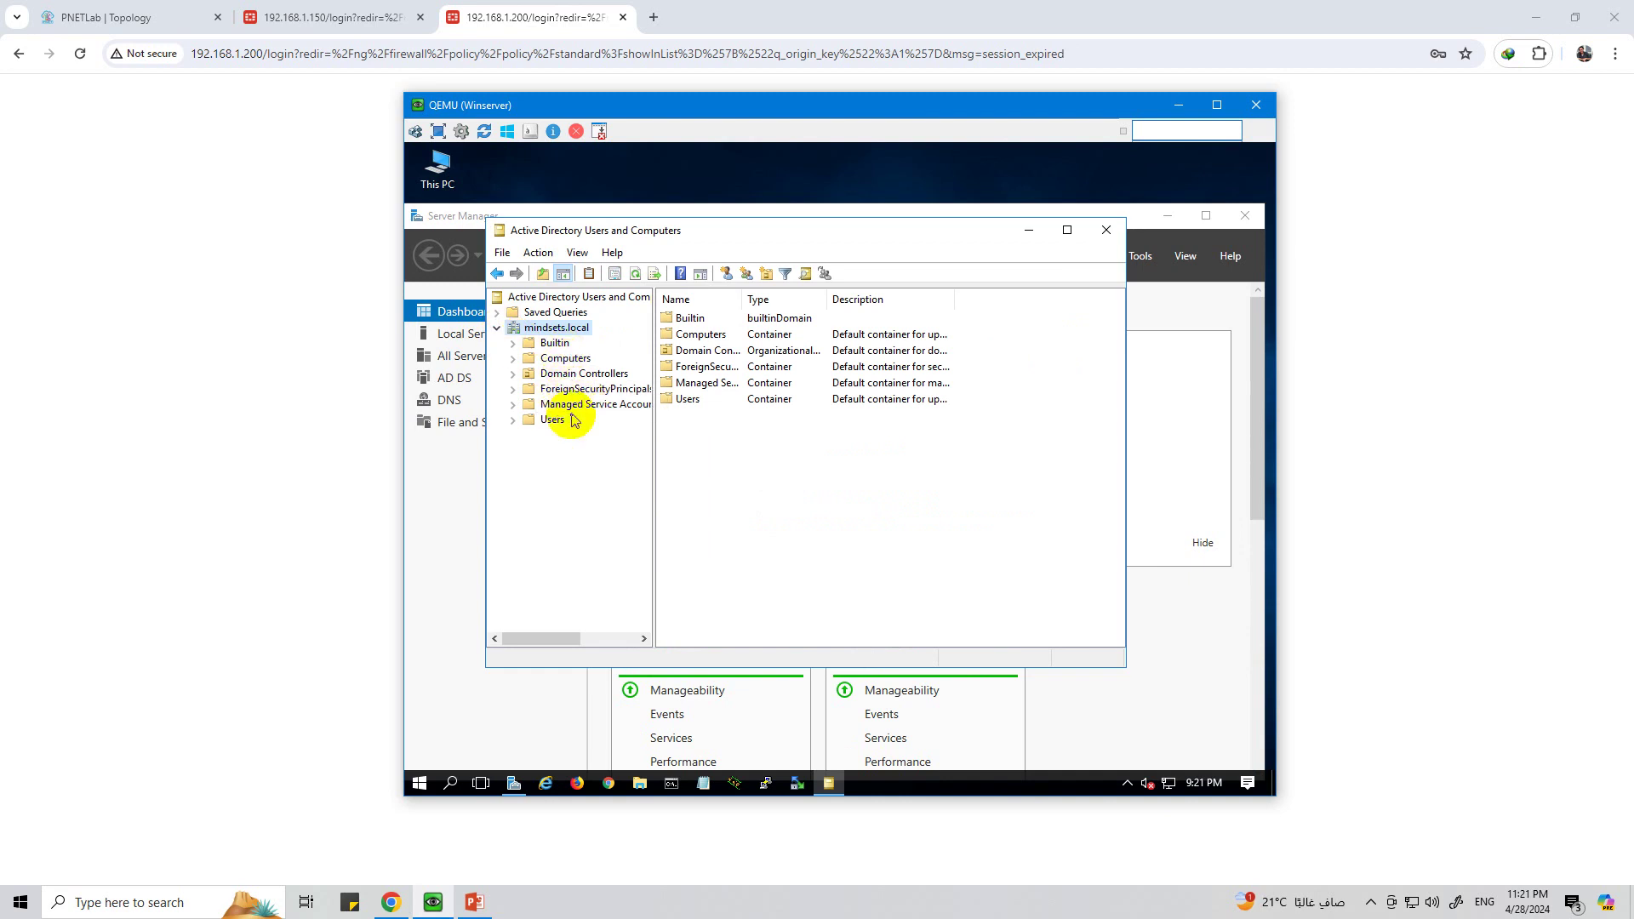
click(514, 420)
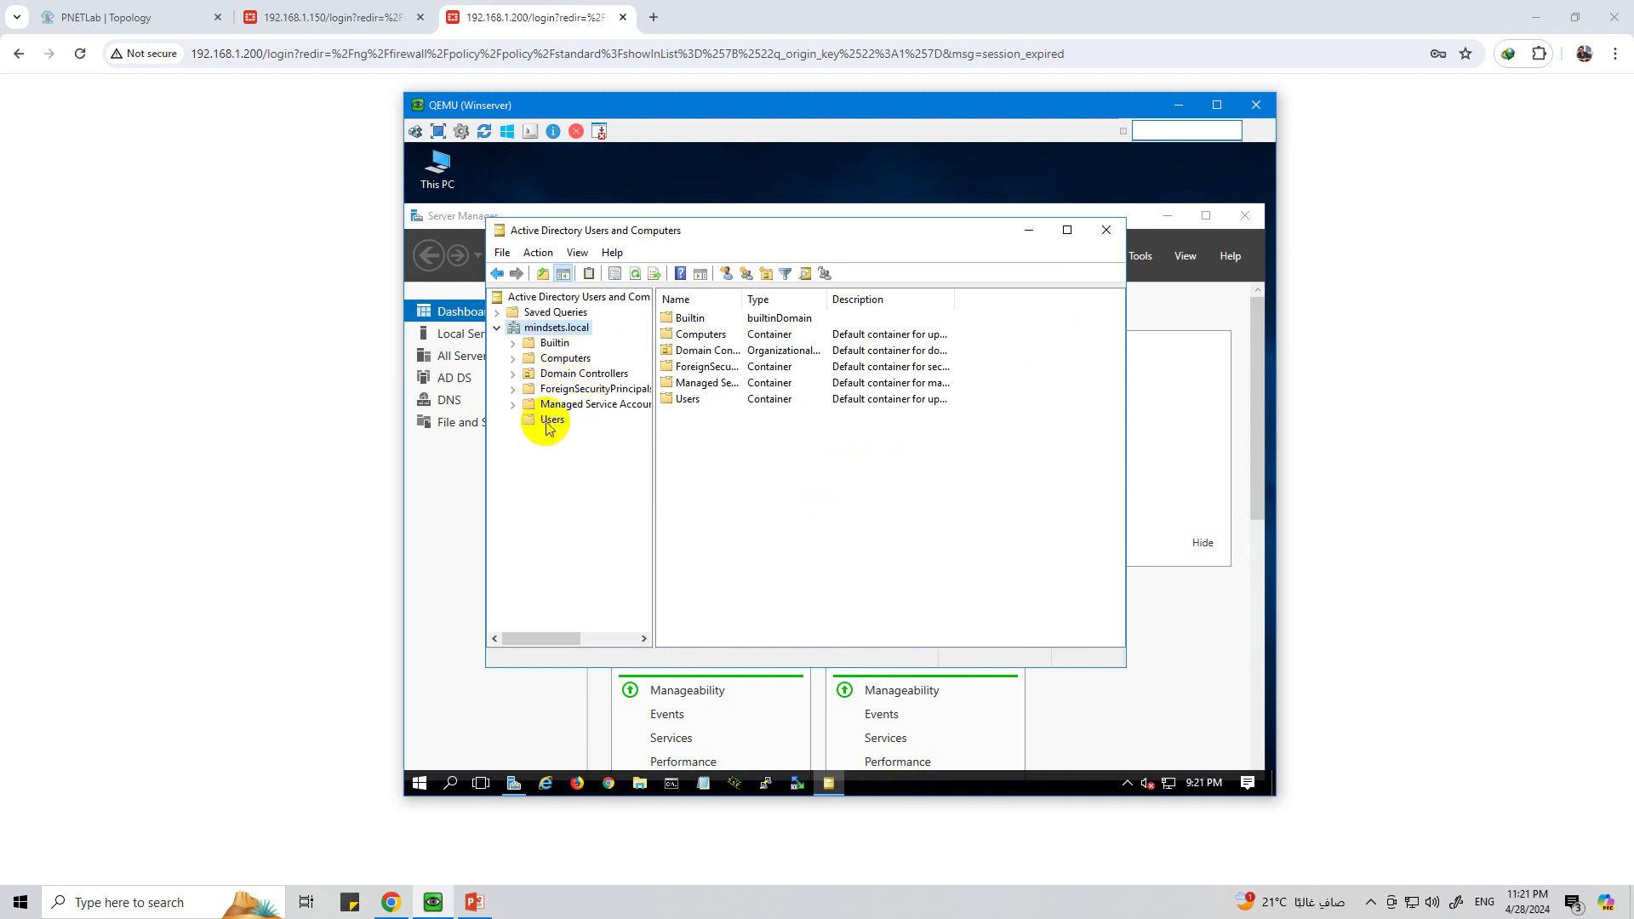
Step: Create an organizational unit named HR in the mindsets.local domain, keeping protection from accidental deletion
click(558, 328)
right_click(558, 329)
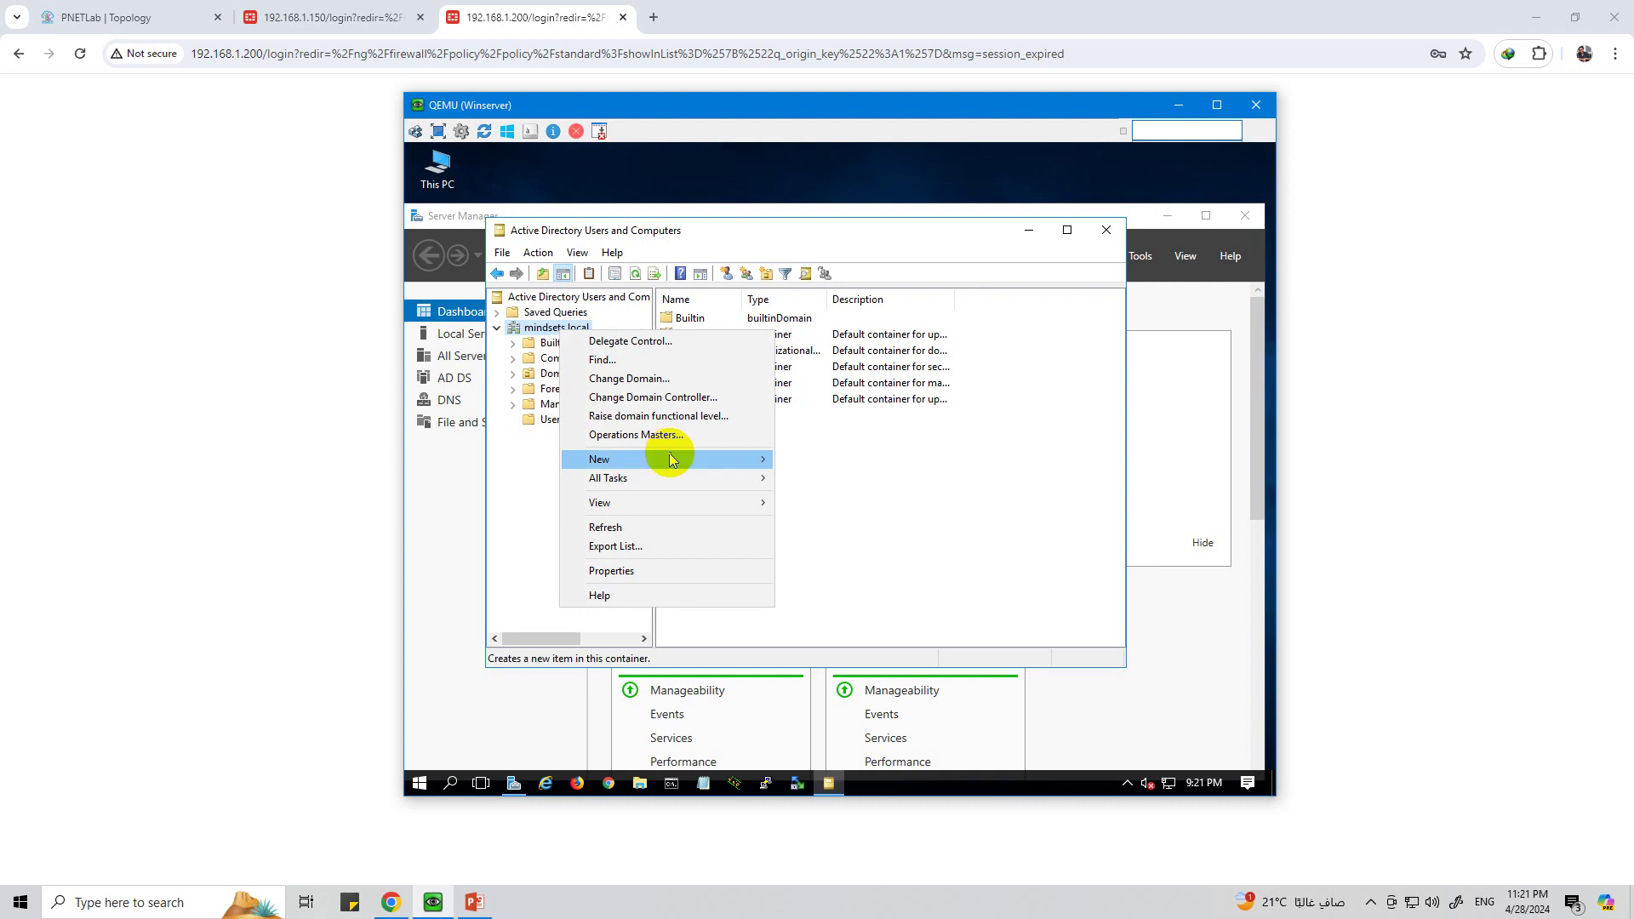
mouse_move(678, 459)
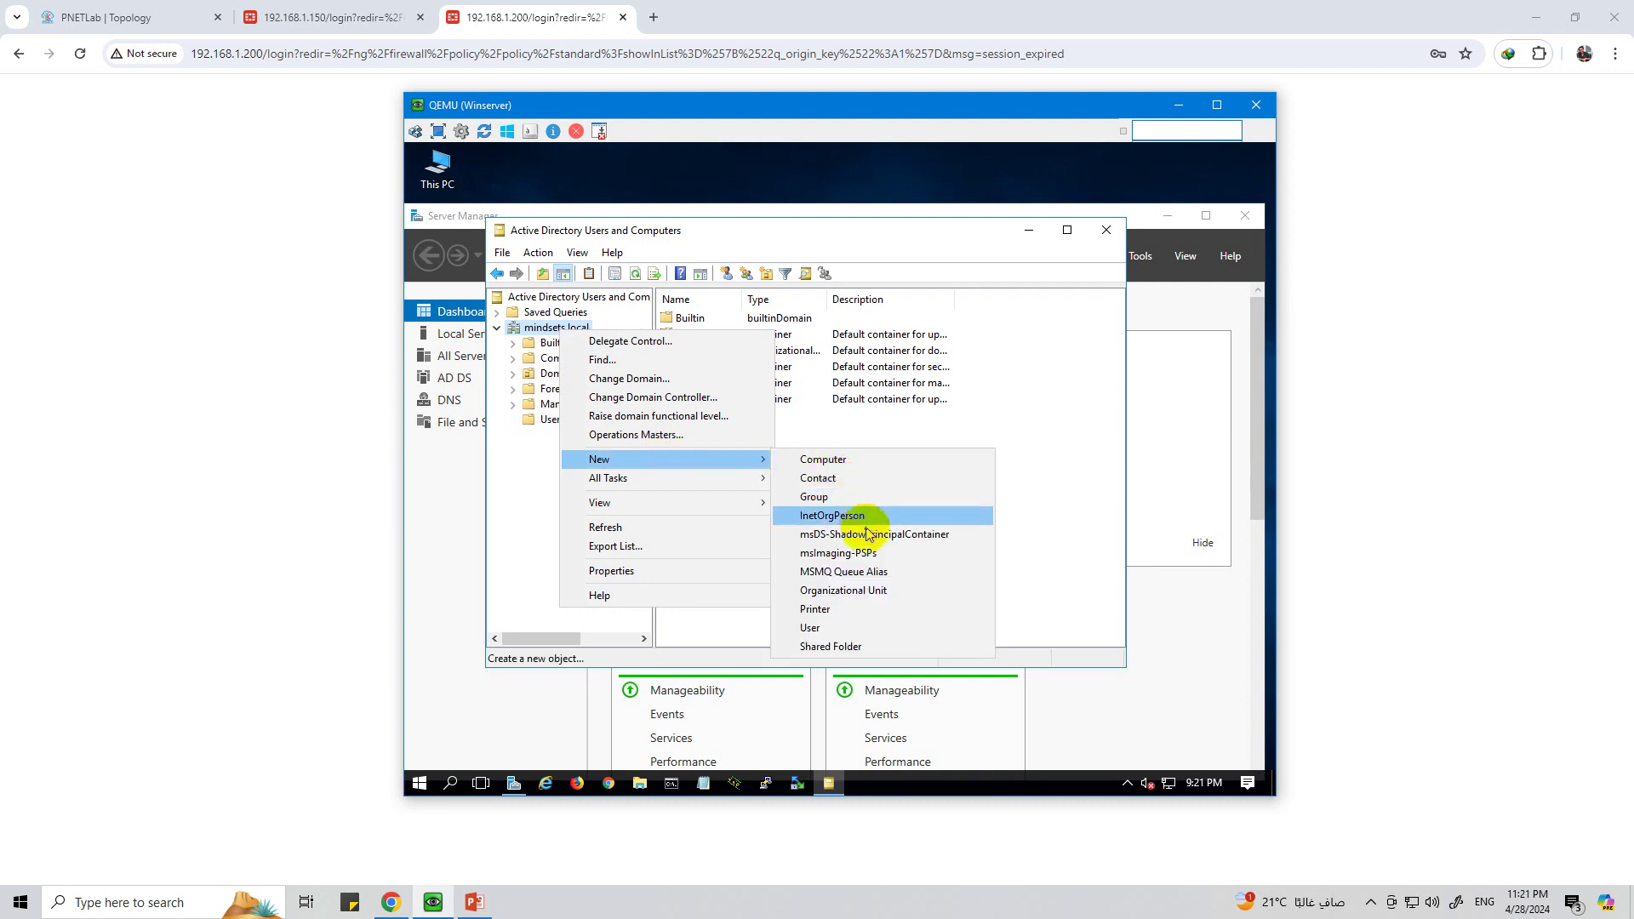
click(842, 589)
text(Sales)
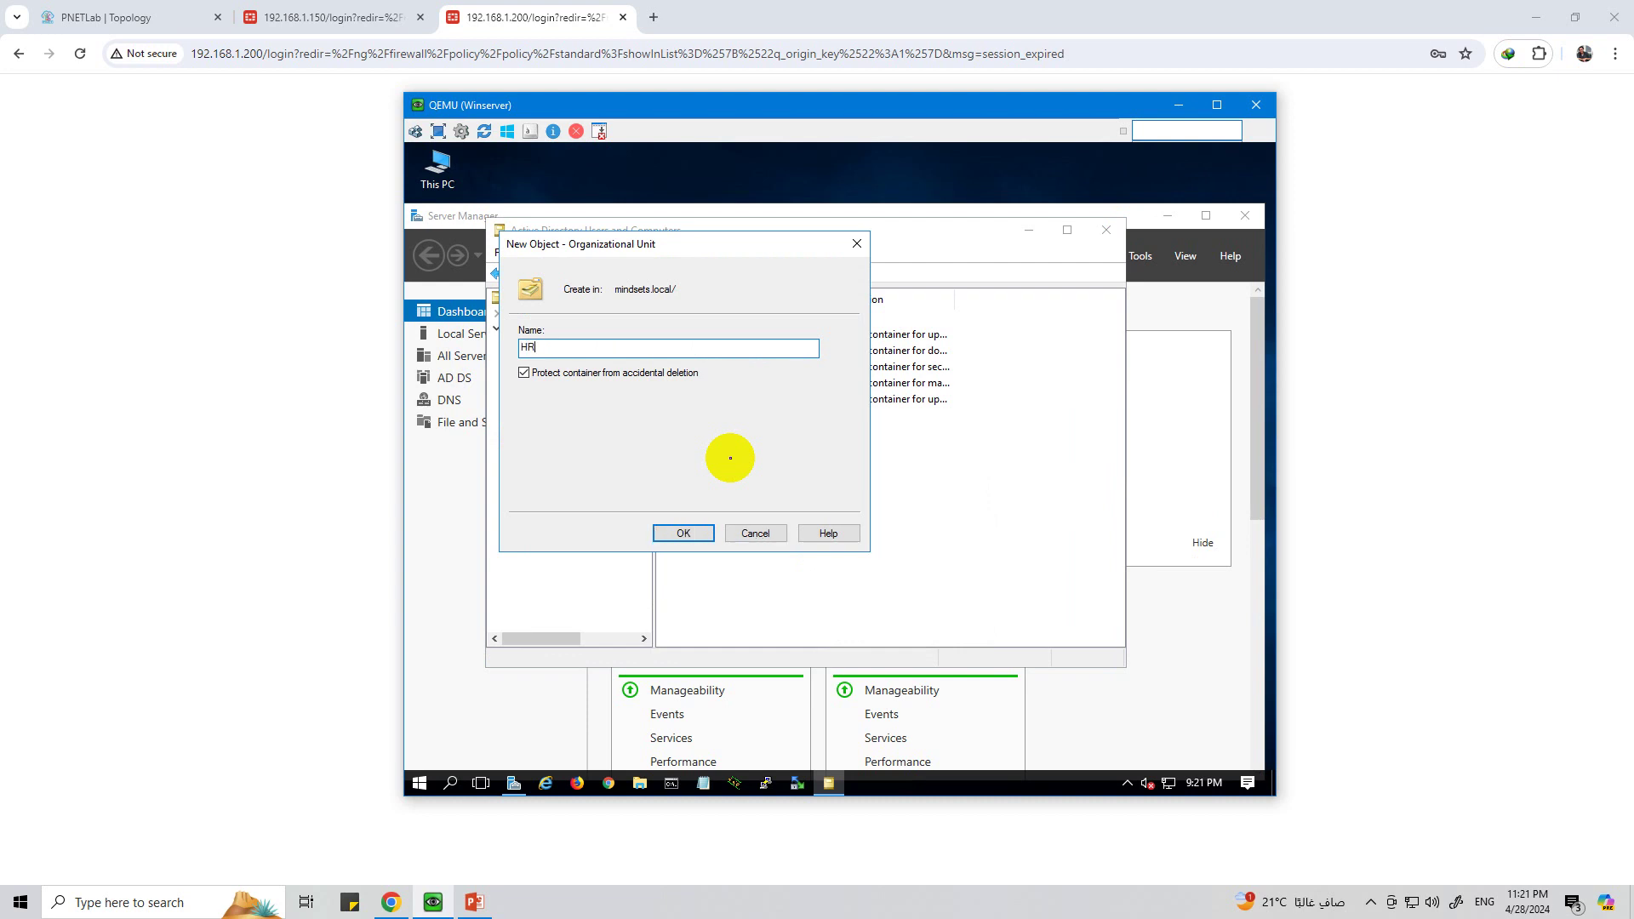
click(683, 533)
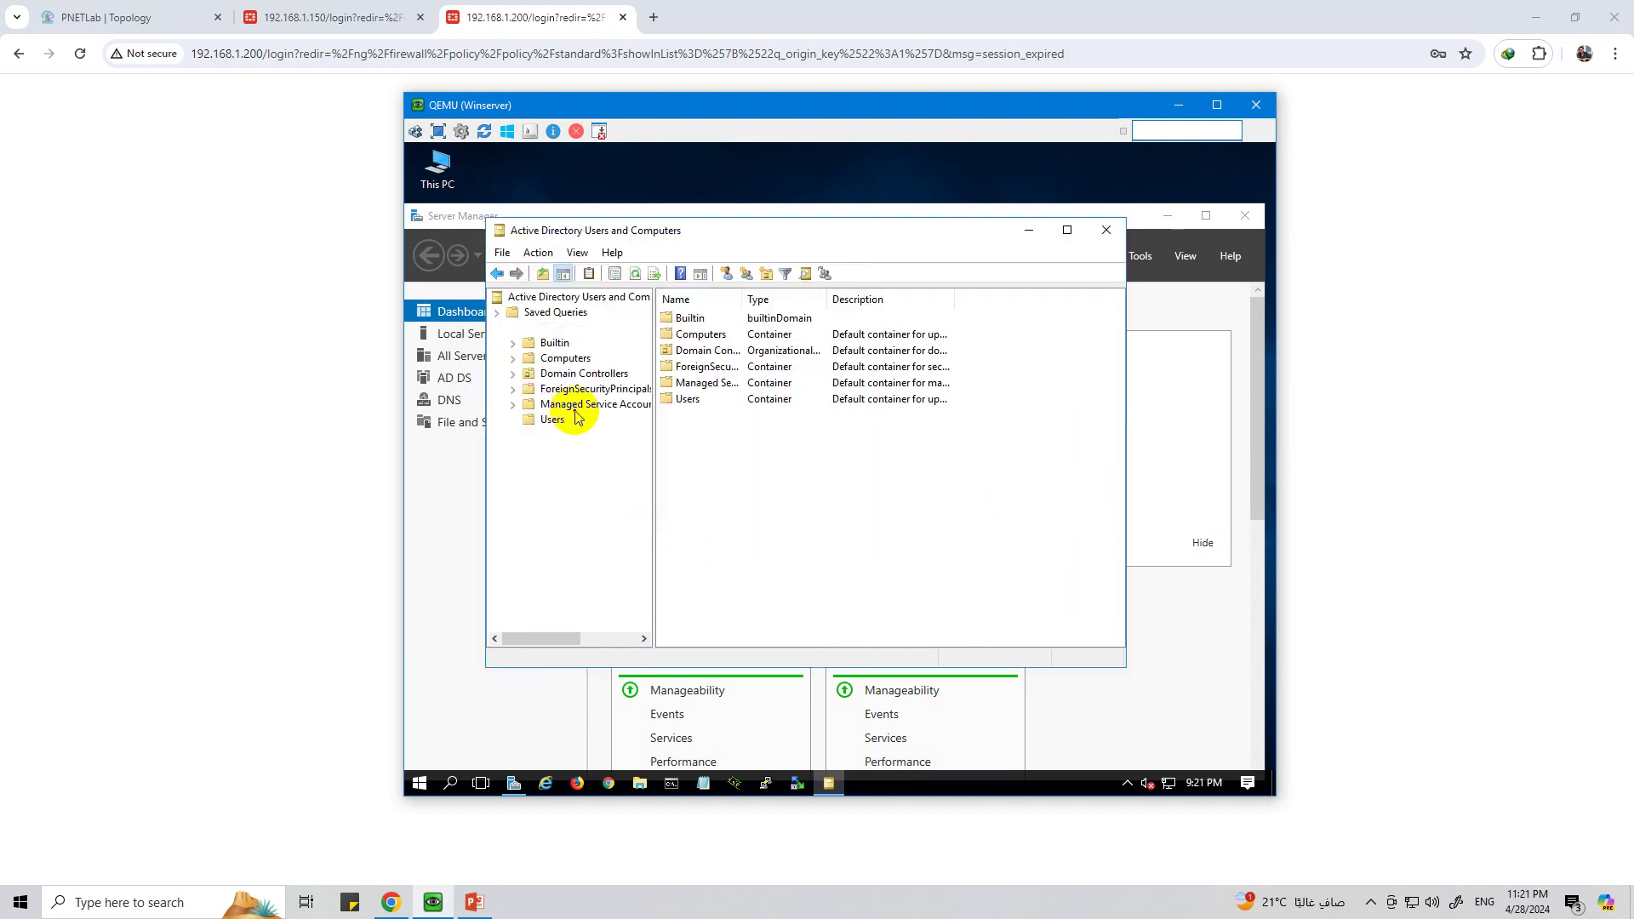
right_click(542, 329)
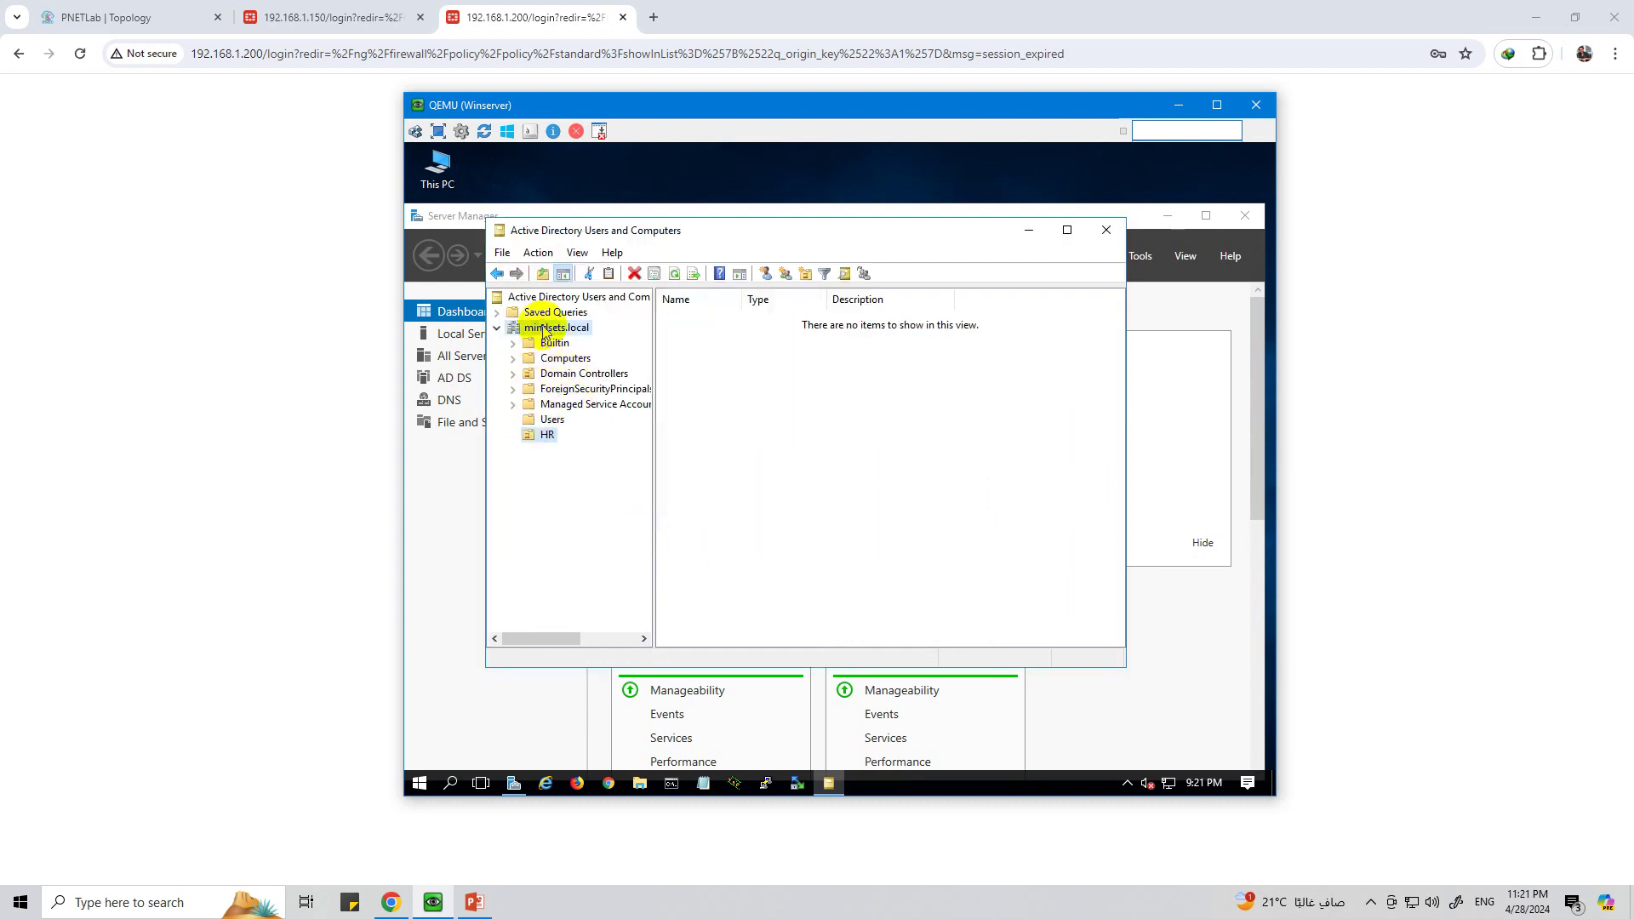
mouse_move(738, 455)
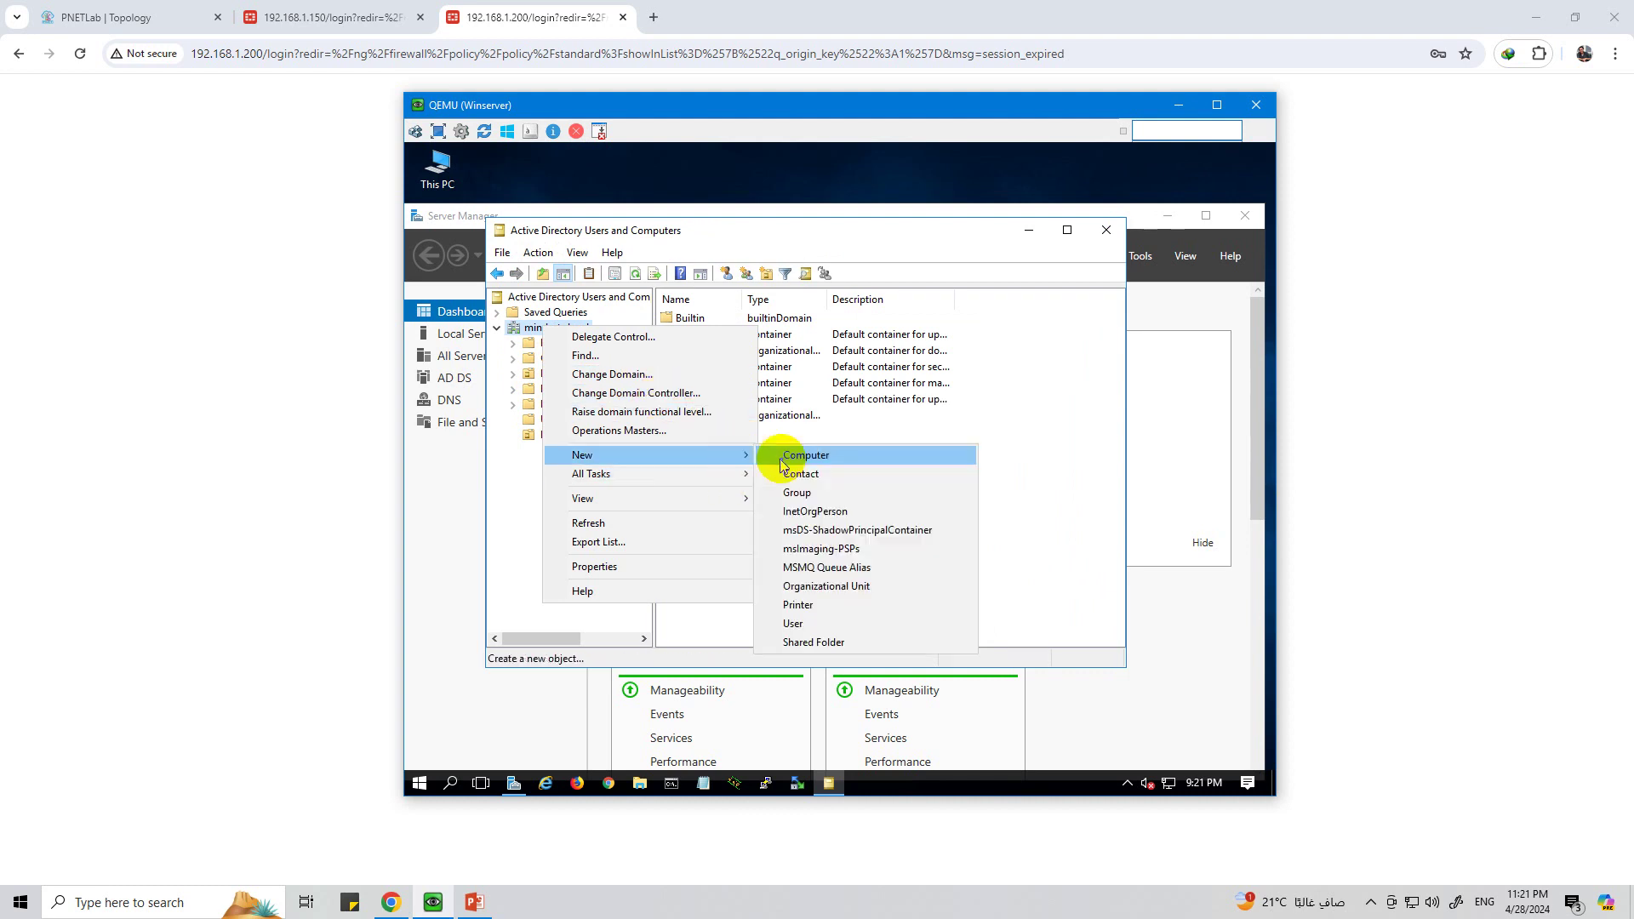
click(824, 625)
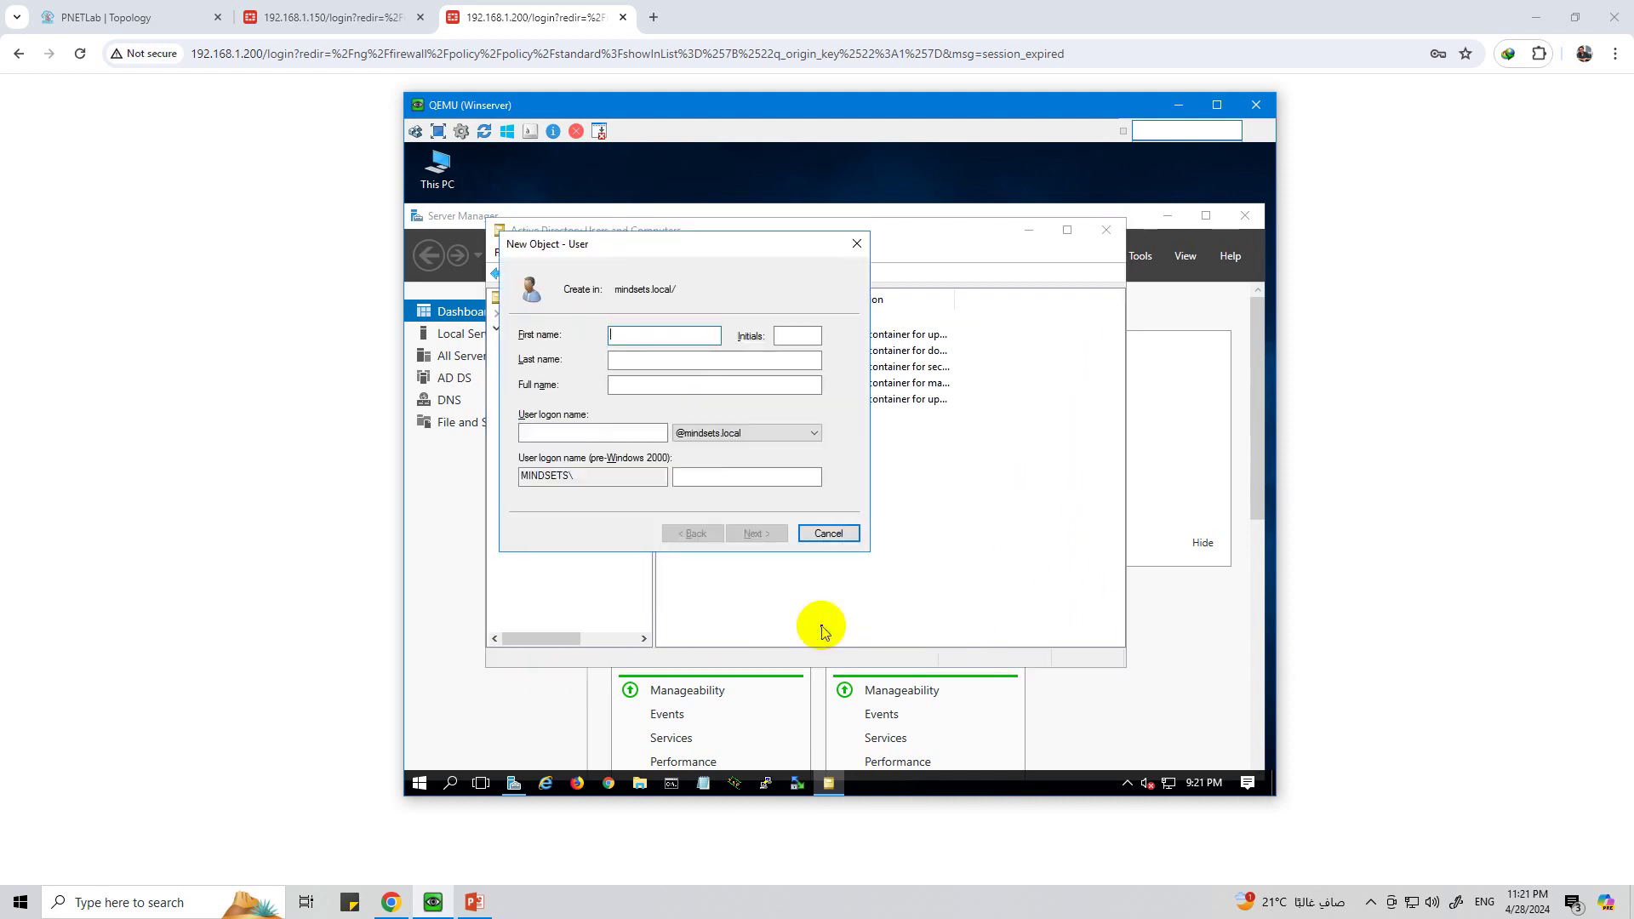
key(Escape)
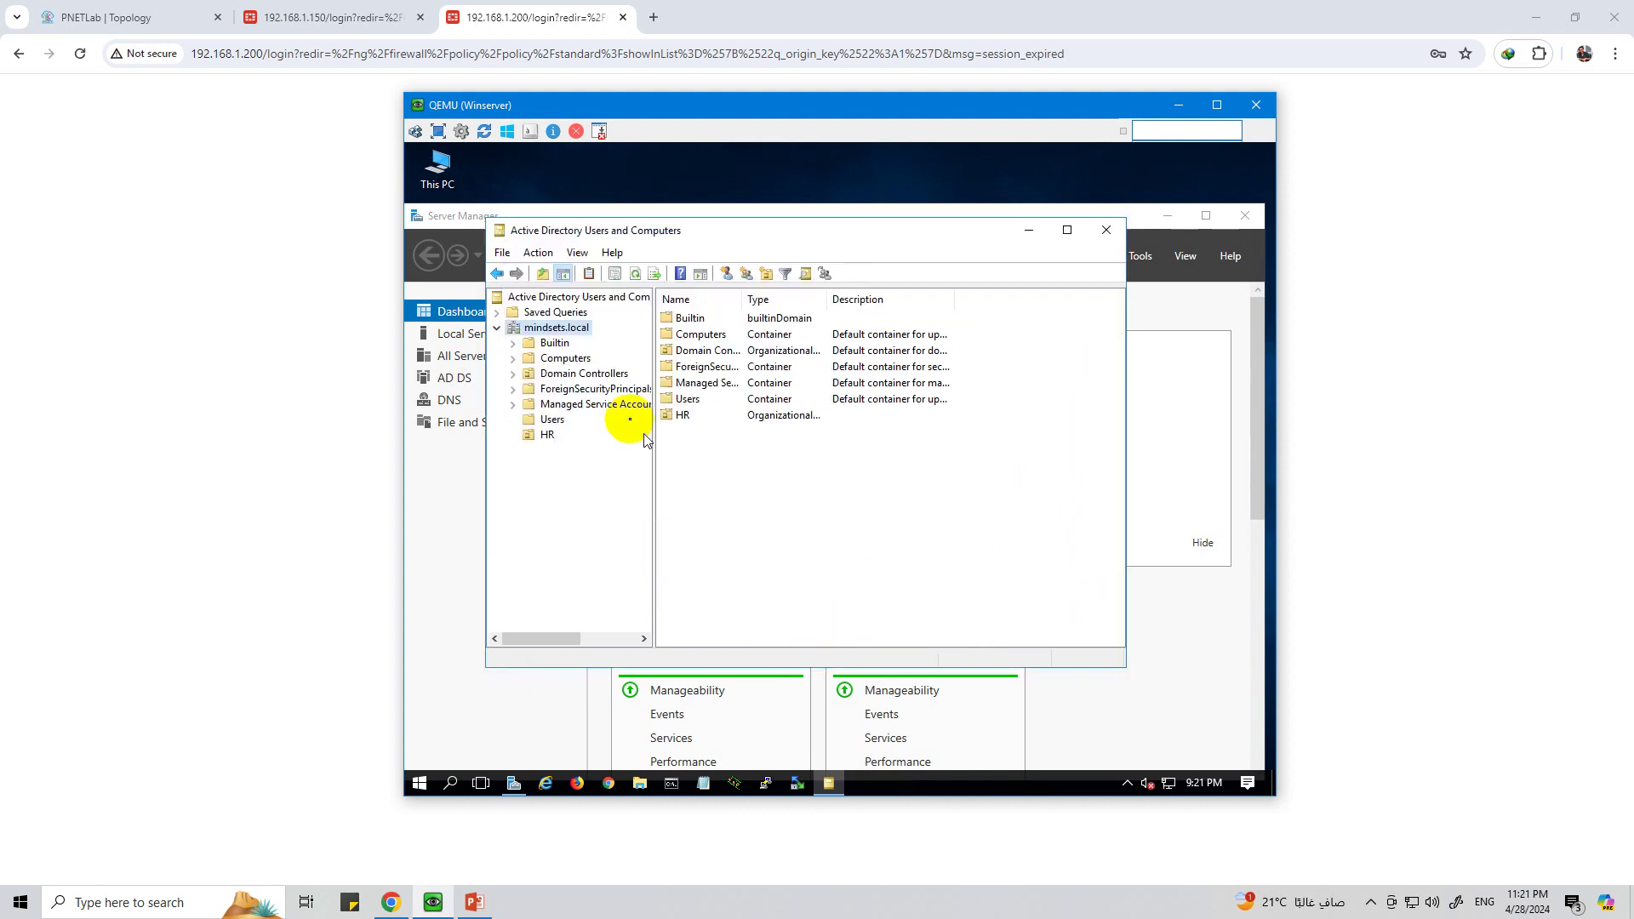
Step: Create an organizational unit named IT in the mindsets.local domain, keeping protection from accidental deletion
right_click(553, 331)
mouse_move(748, 460)
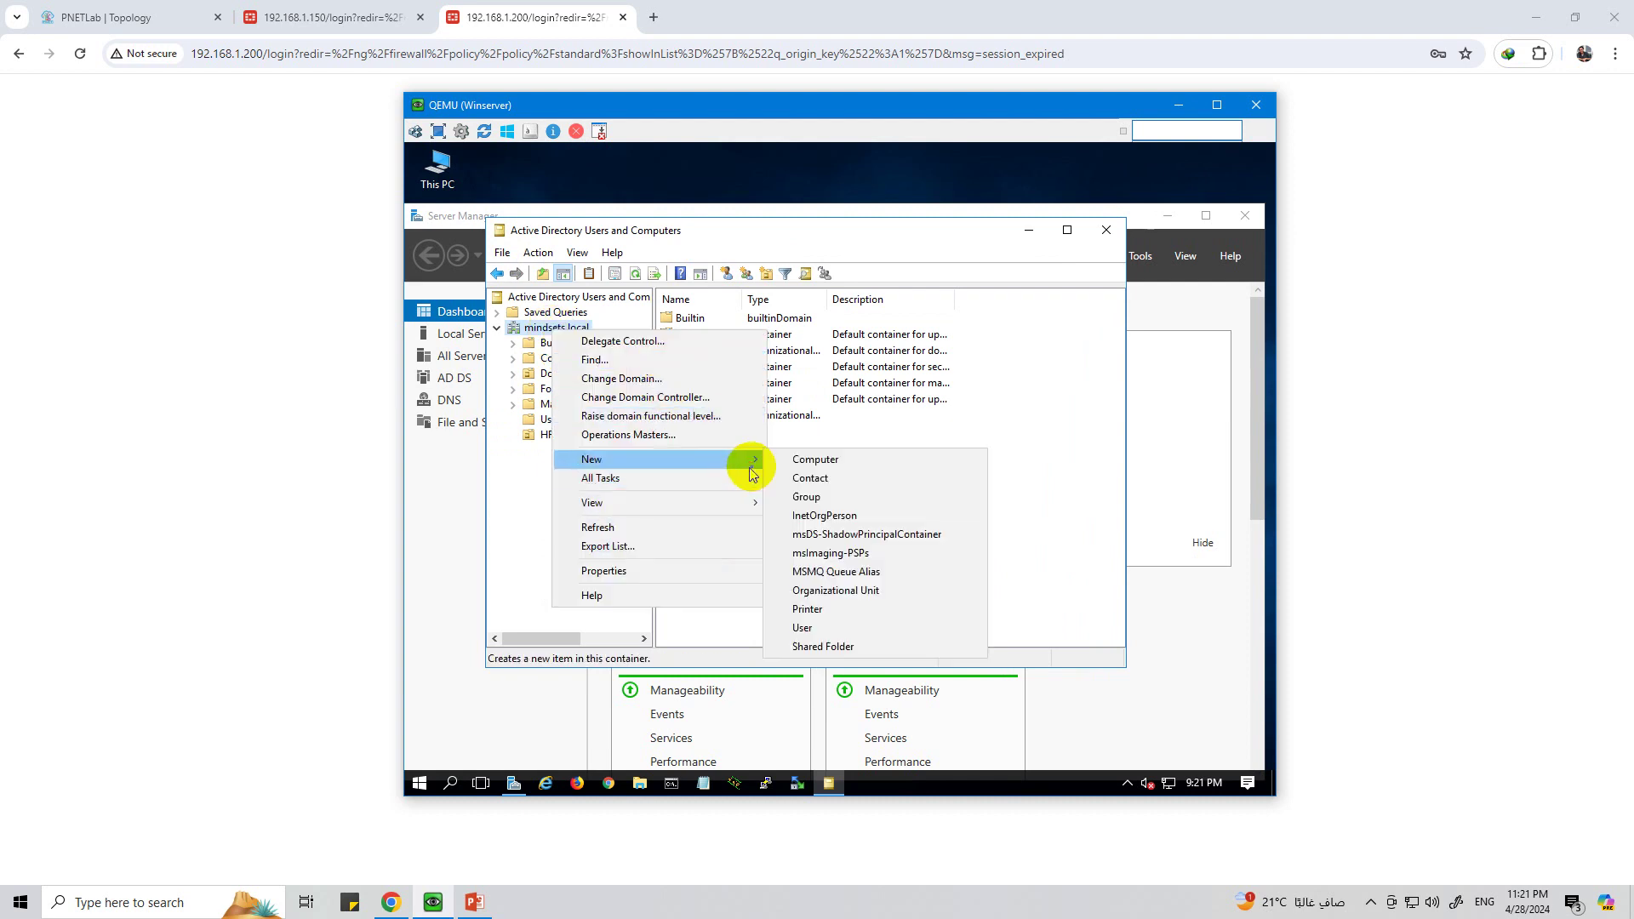
click(842, 591)
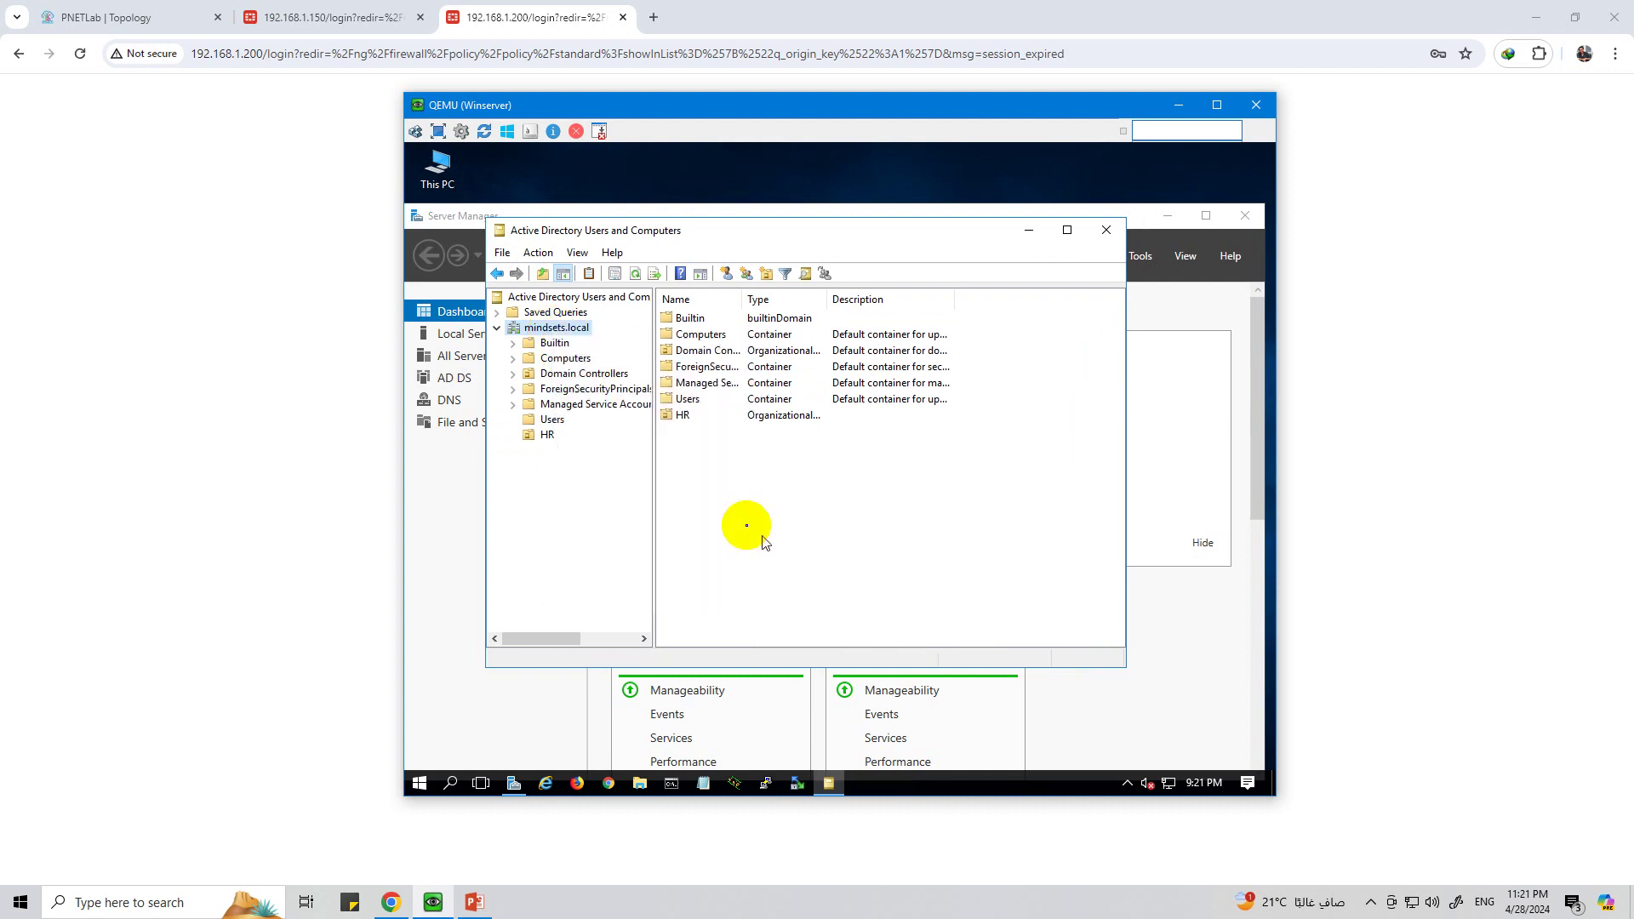
text(HR)
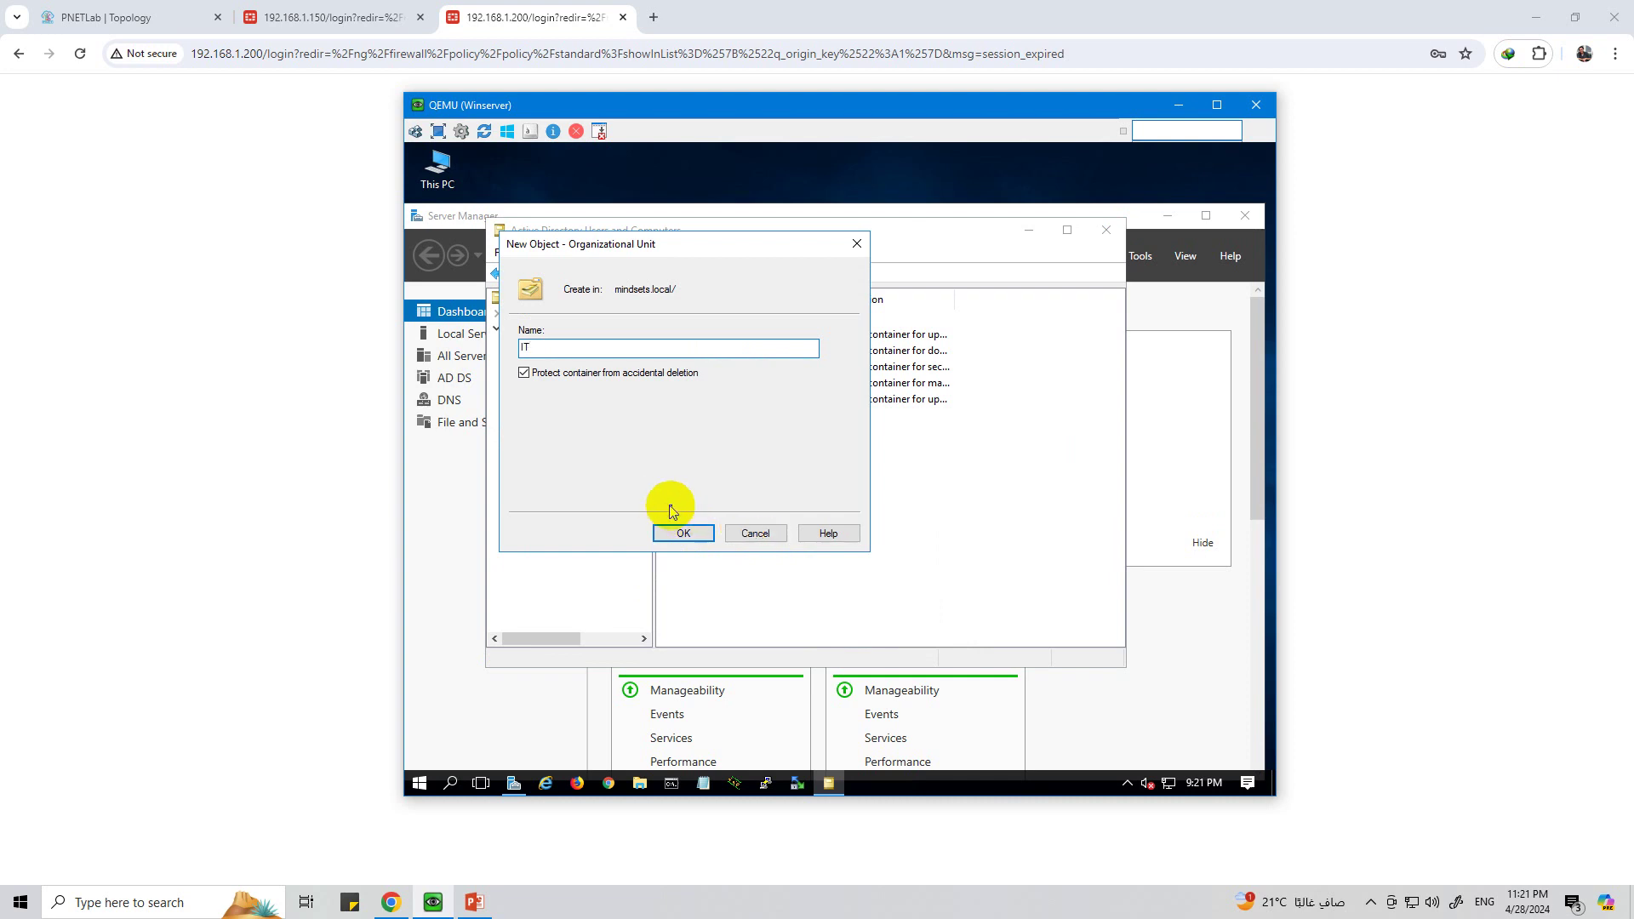
click(683, 533)
Step: Start a new user in the HR organizational unit with first name IT and logon name IT, and proceed to the password settings
click(547, 436)
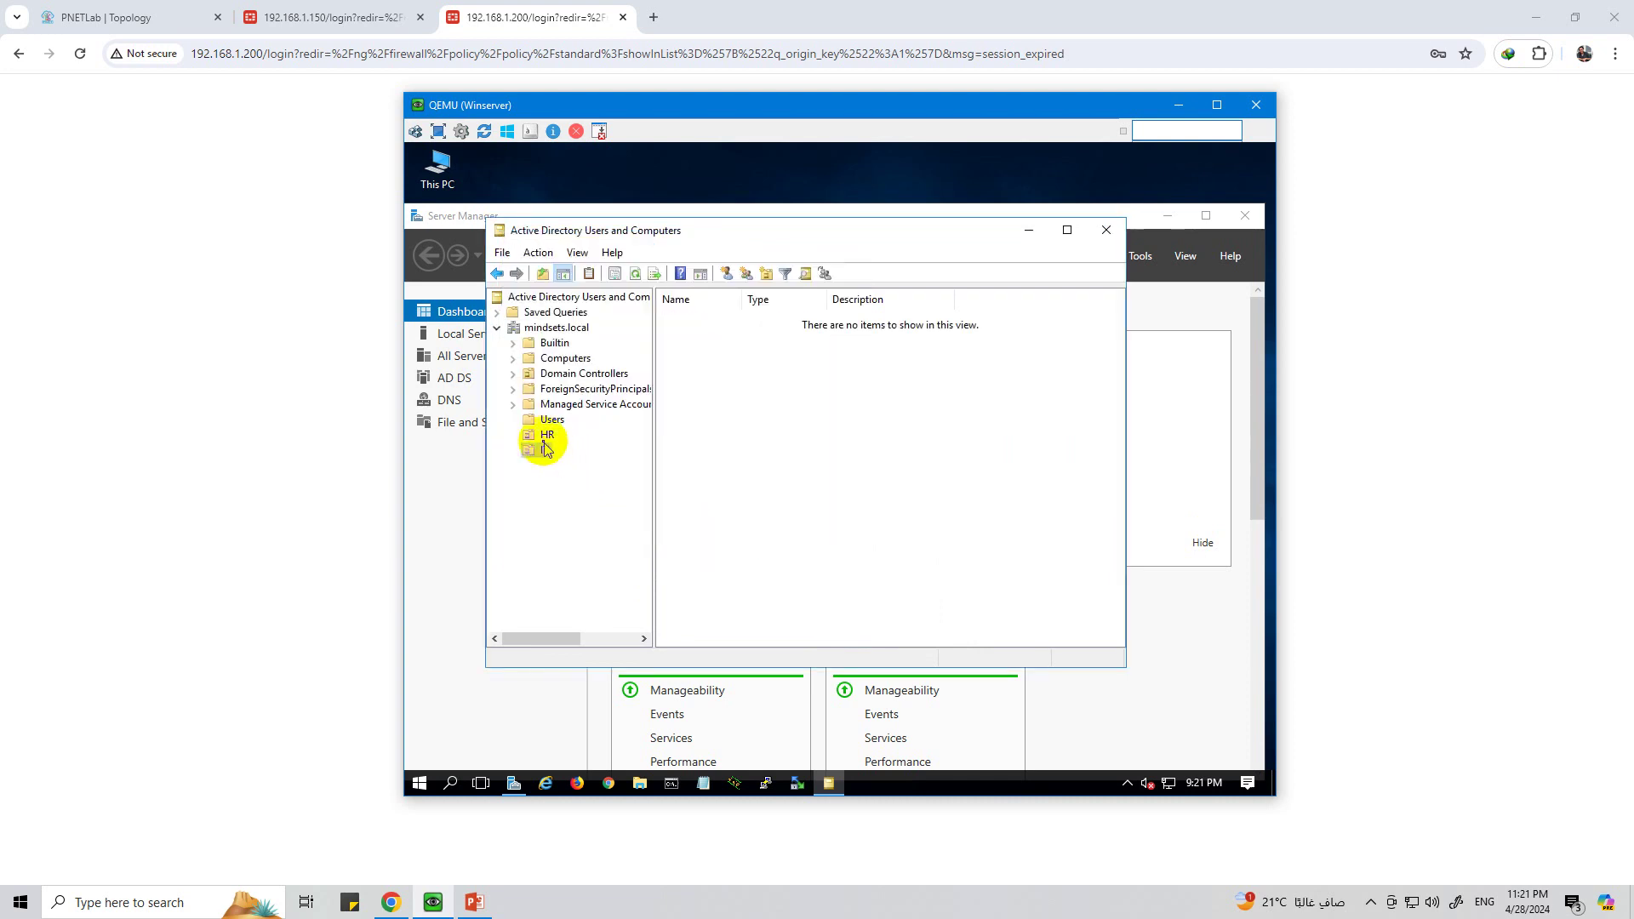
right_click(544, 443)
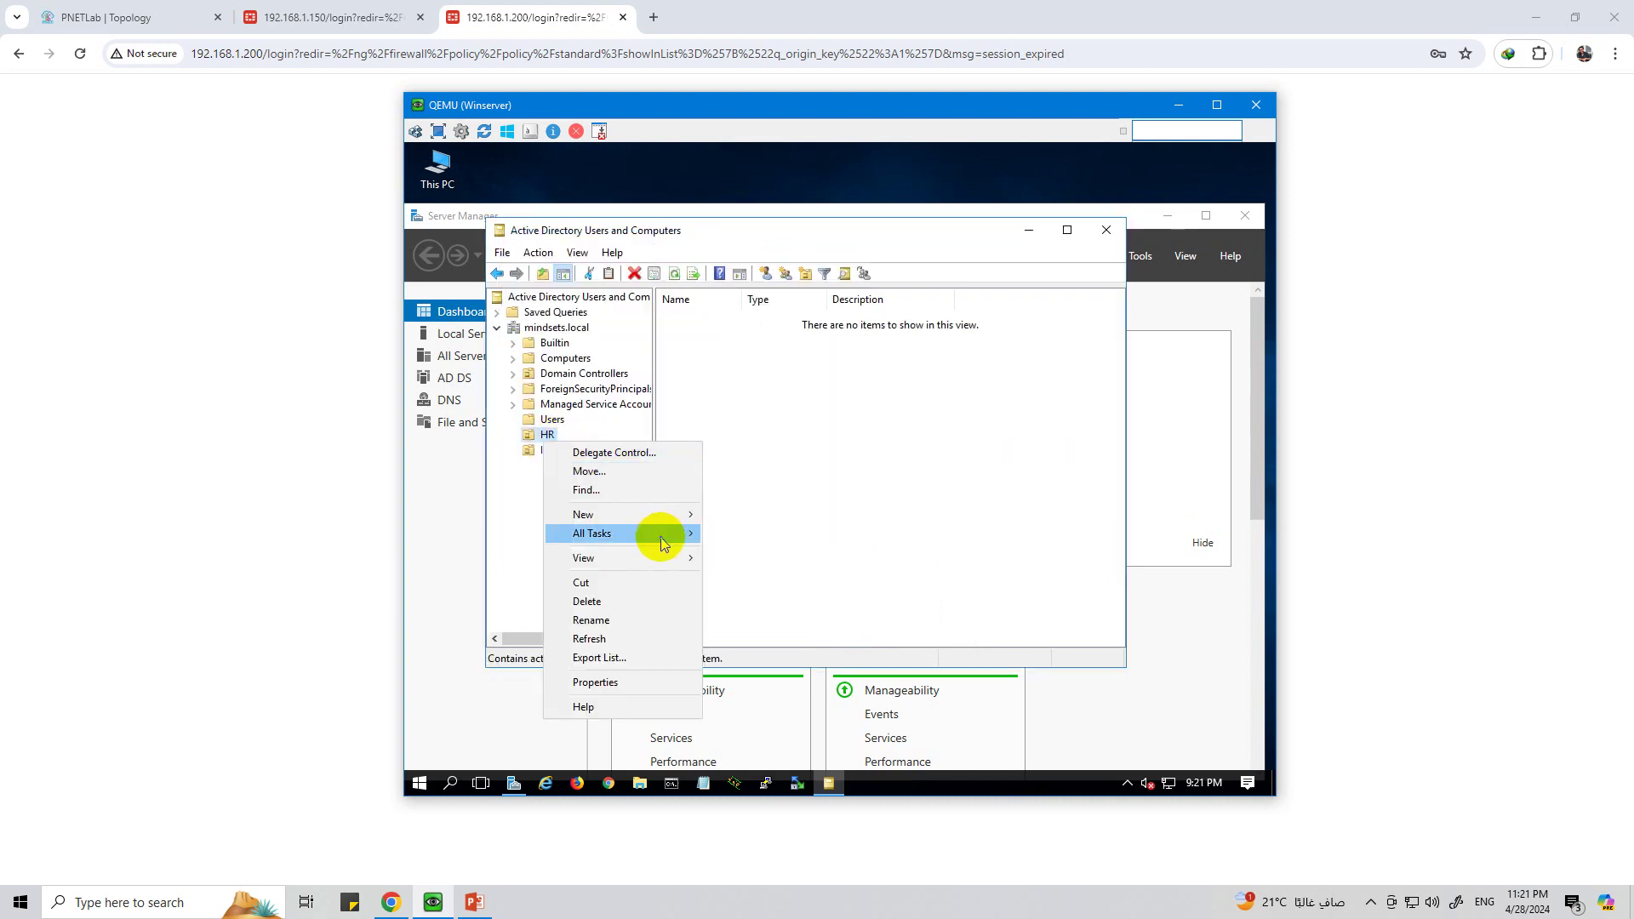
mouse_move(681, 521)
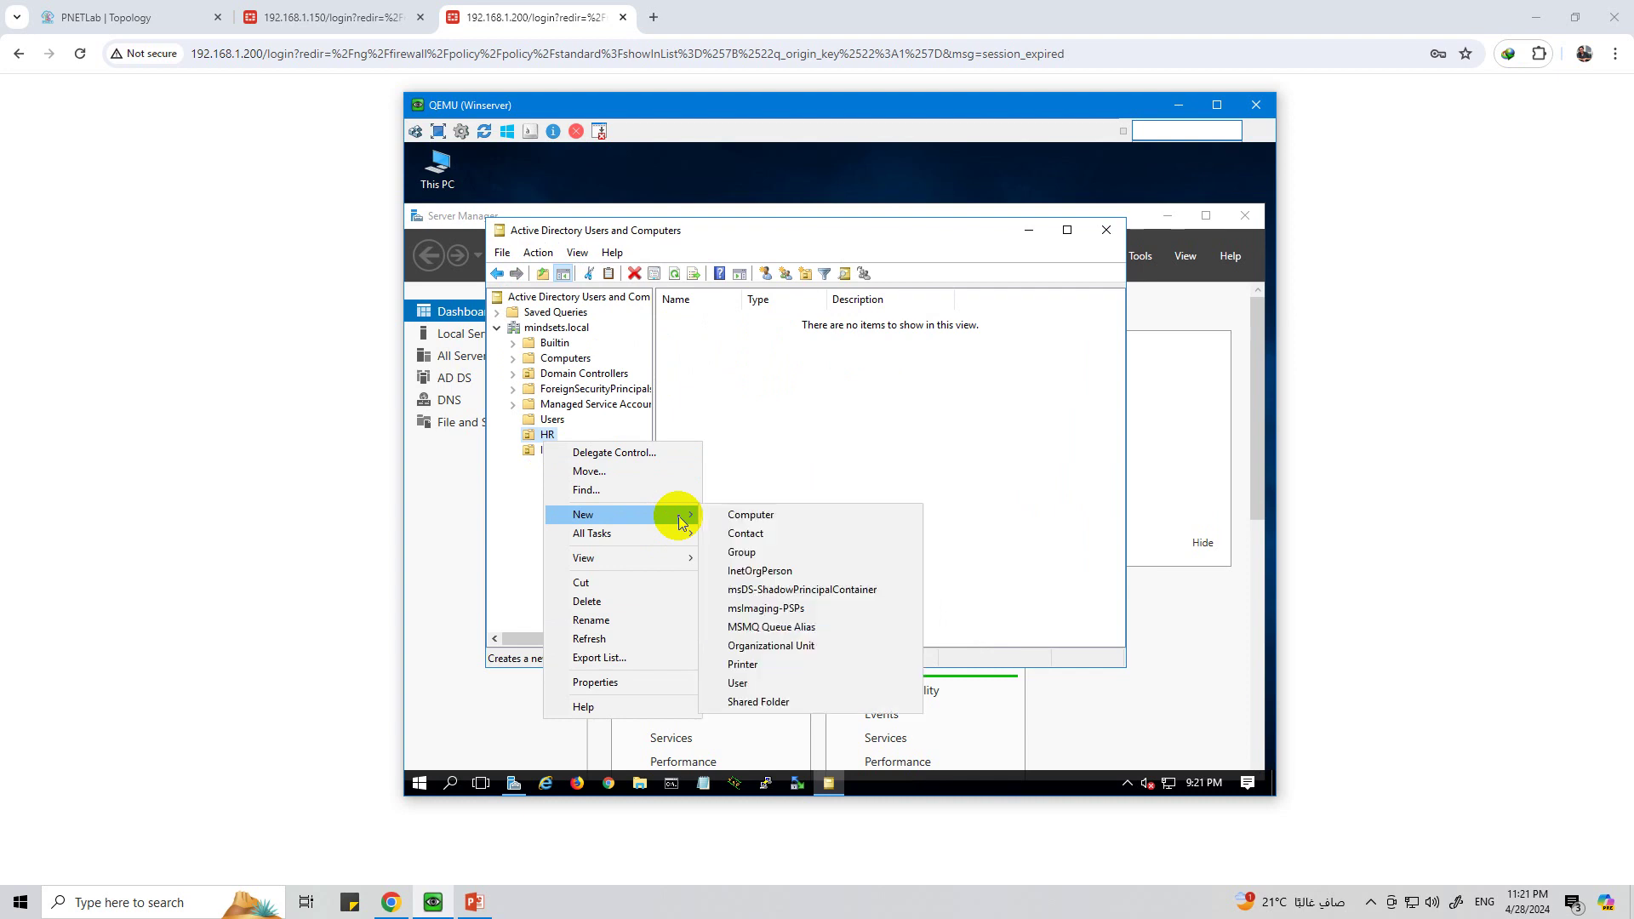
click(757, 682)
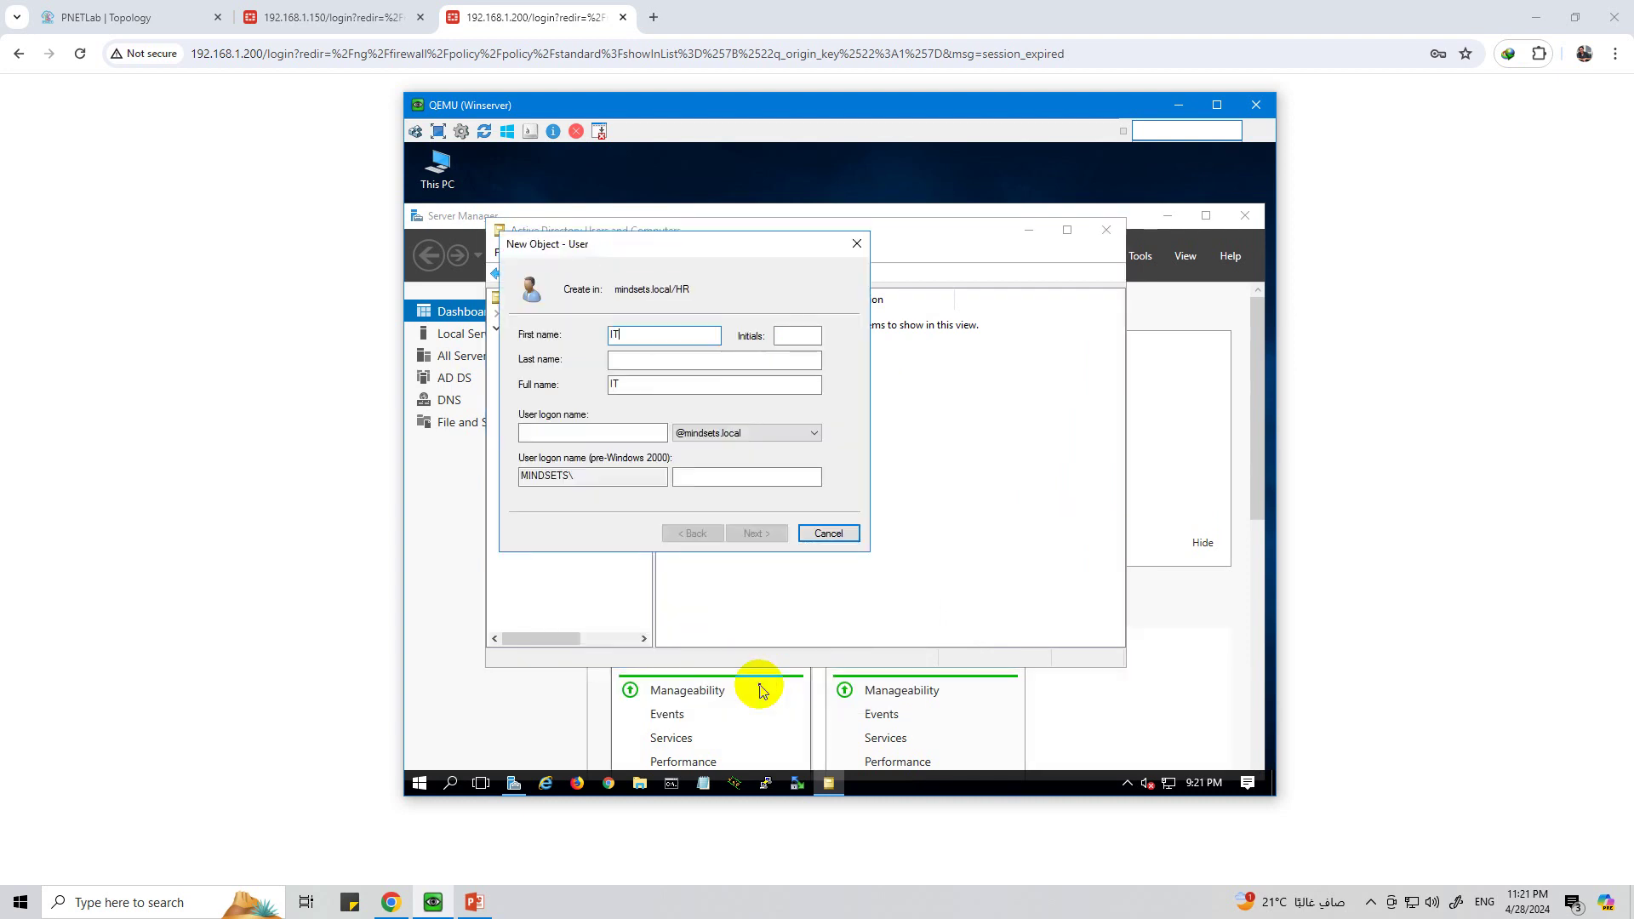
text(IT)
key(shift)
key(shift)
key(shift)
key(shift)
key(shift)
click(855, 381)
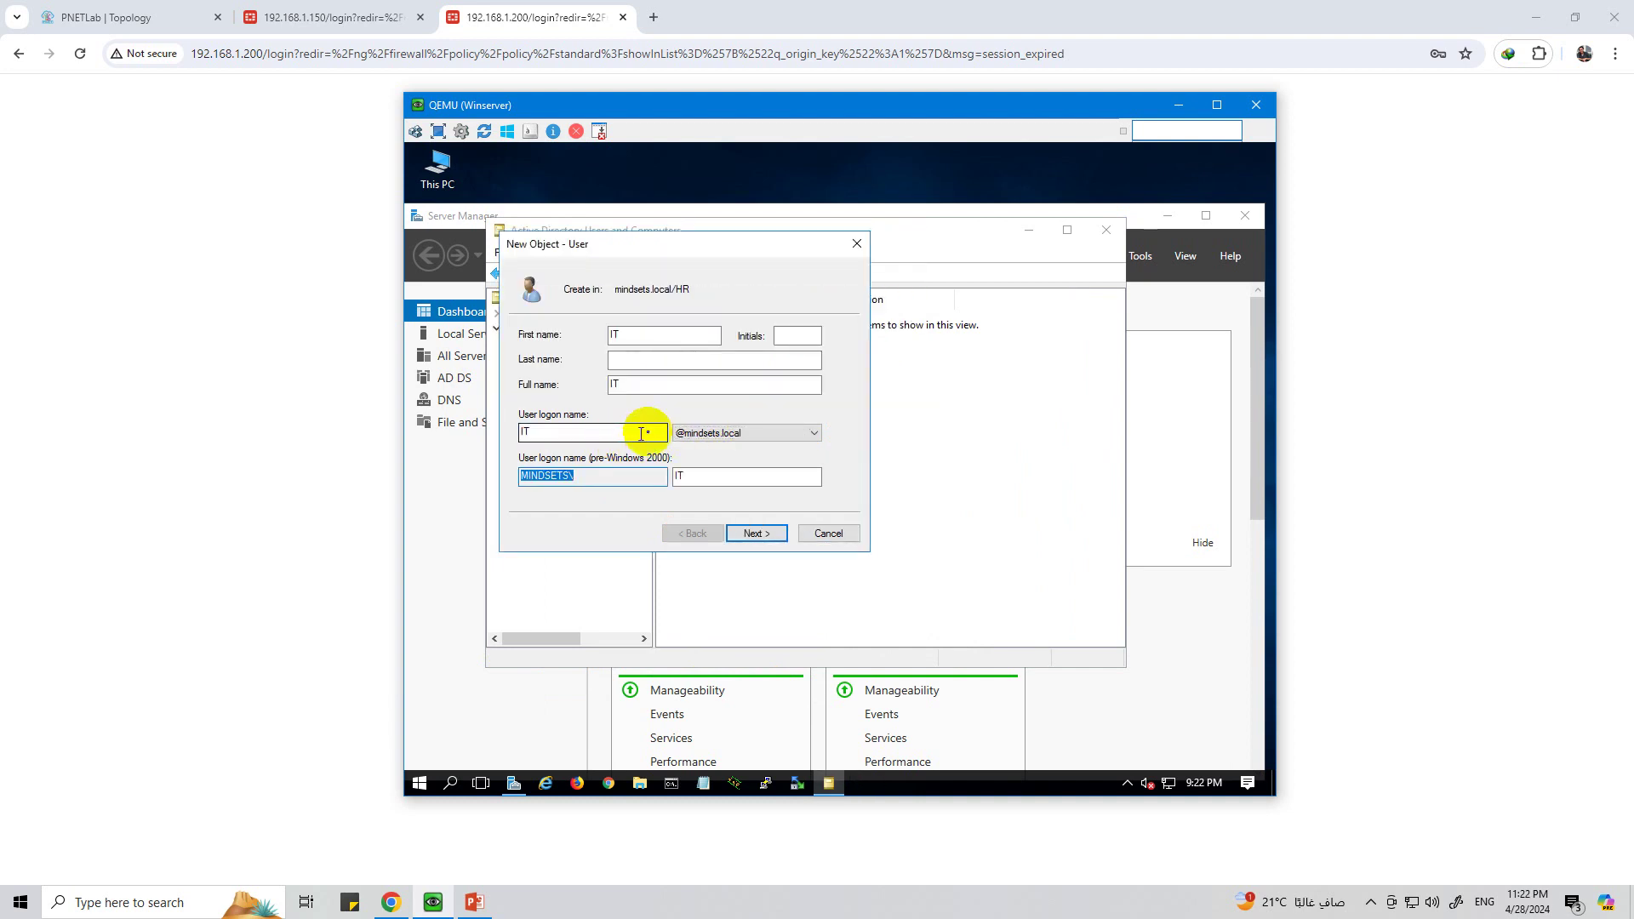
click(752, 533)
Step: Enter and confirm the user's password, disable the change at next logon, make the password never expire, and create the user
click(668, 338)
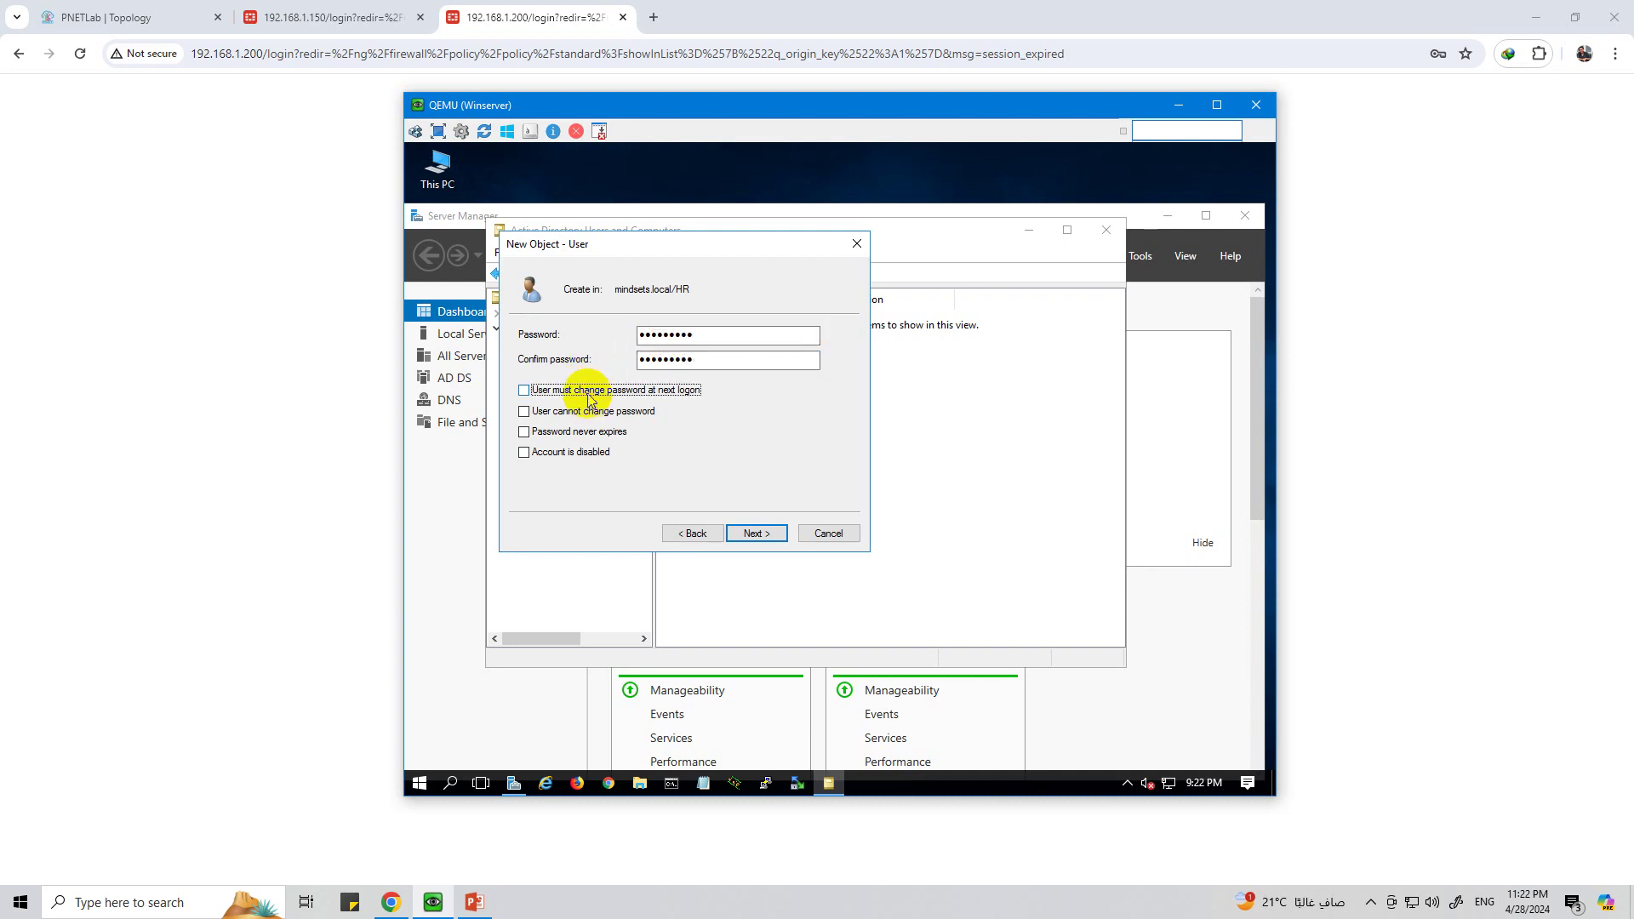
click(579, 431)
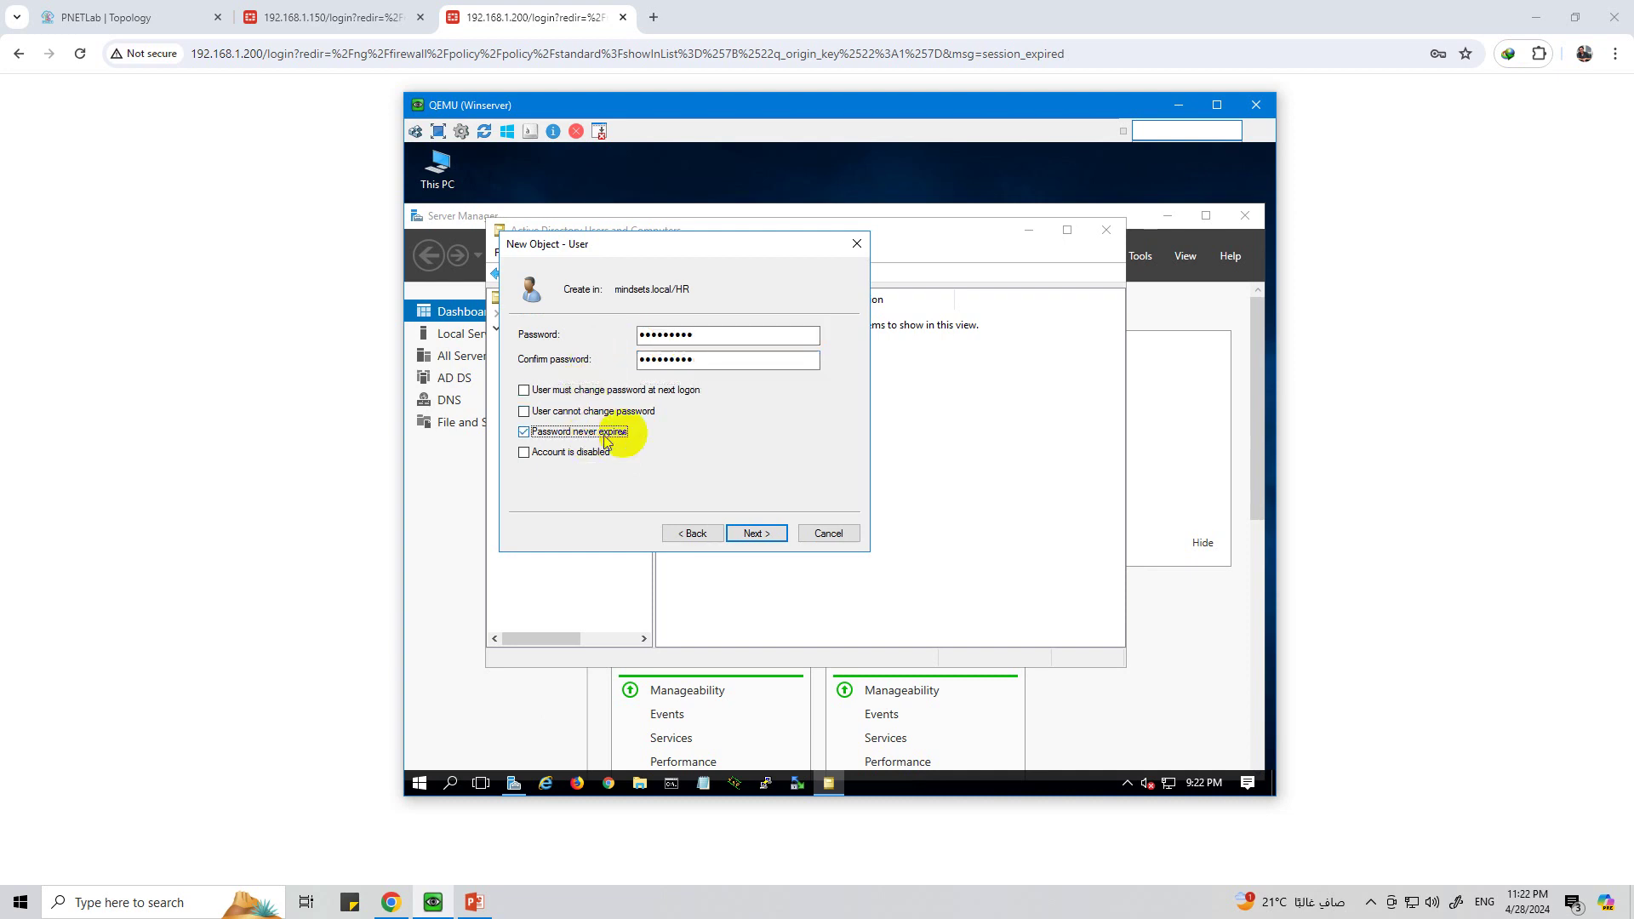
click(757, 535)
click(765, 534)
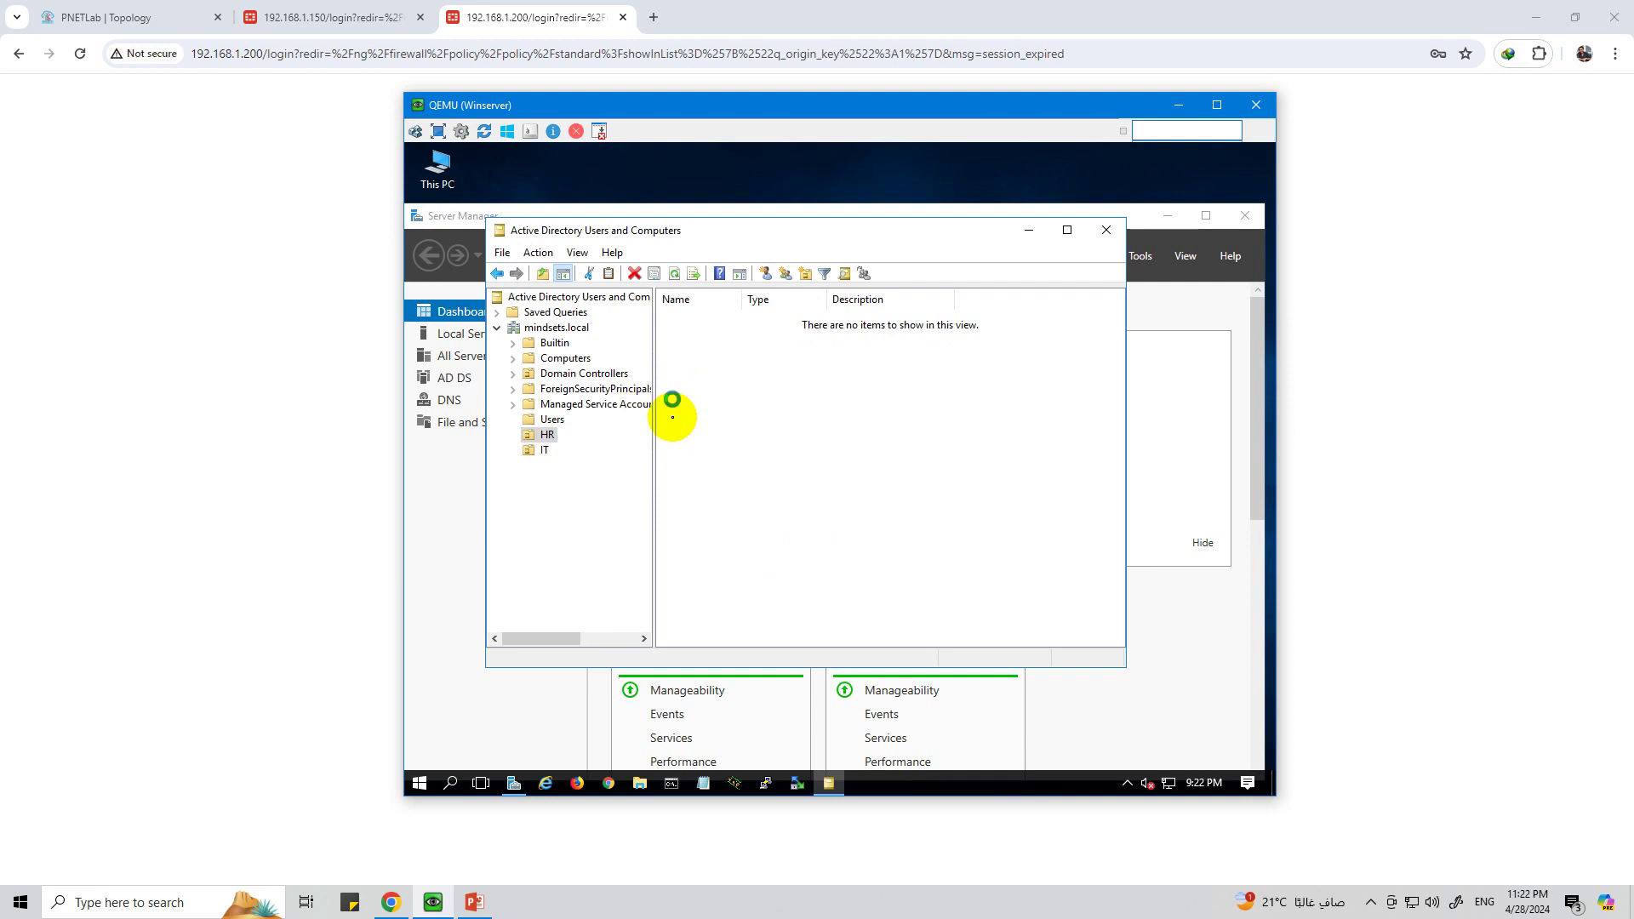
Step: Create a global security group named IT-G in the HR organizational unit
right_click(548, 438)
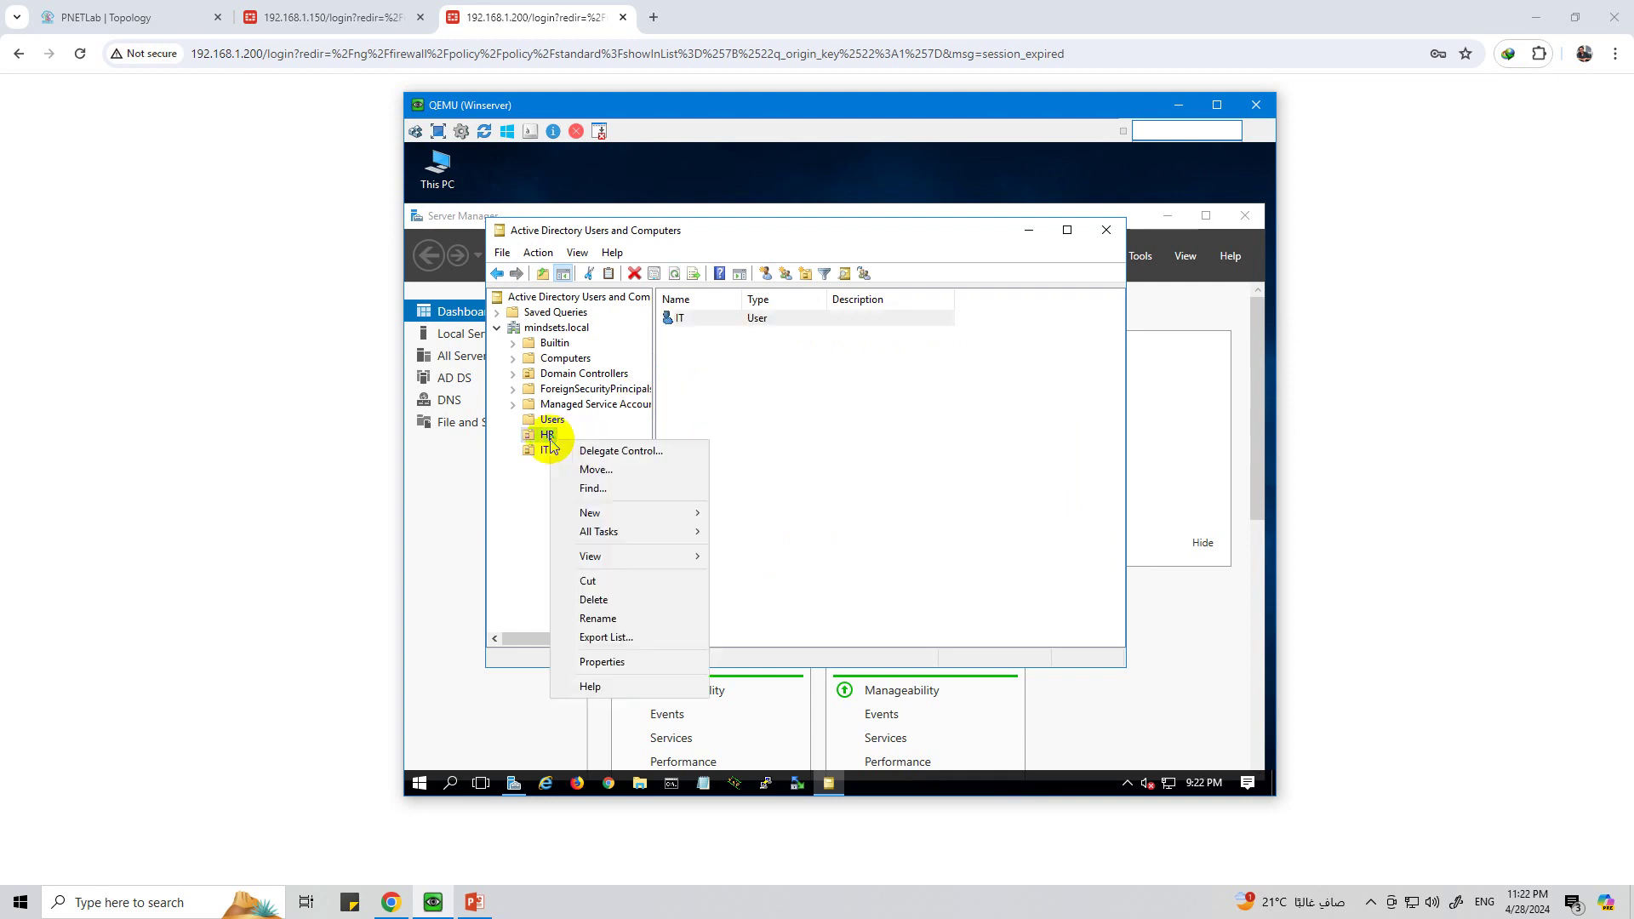
mouse_move(684, 513)
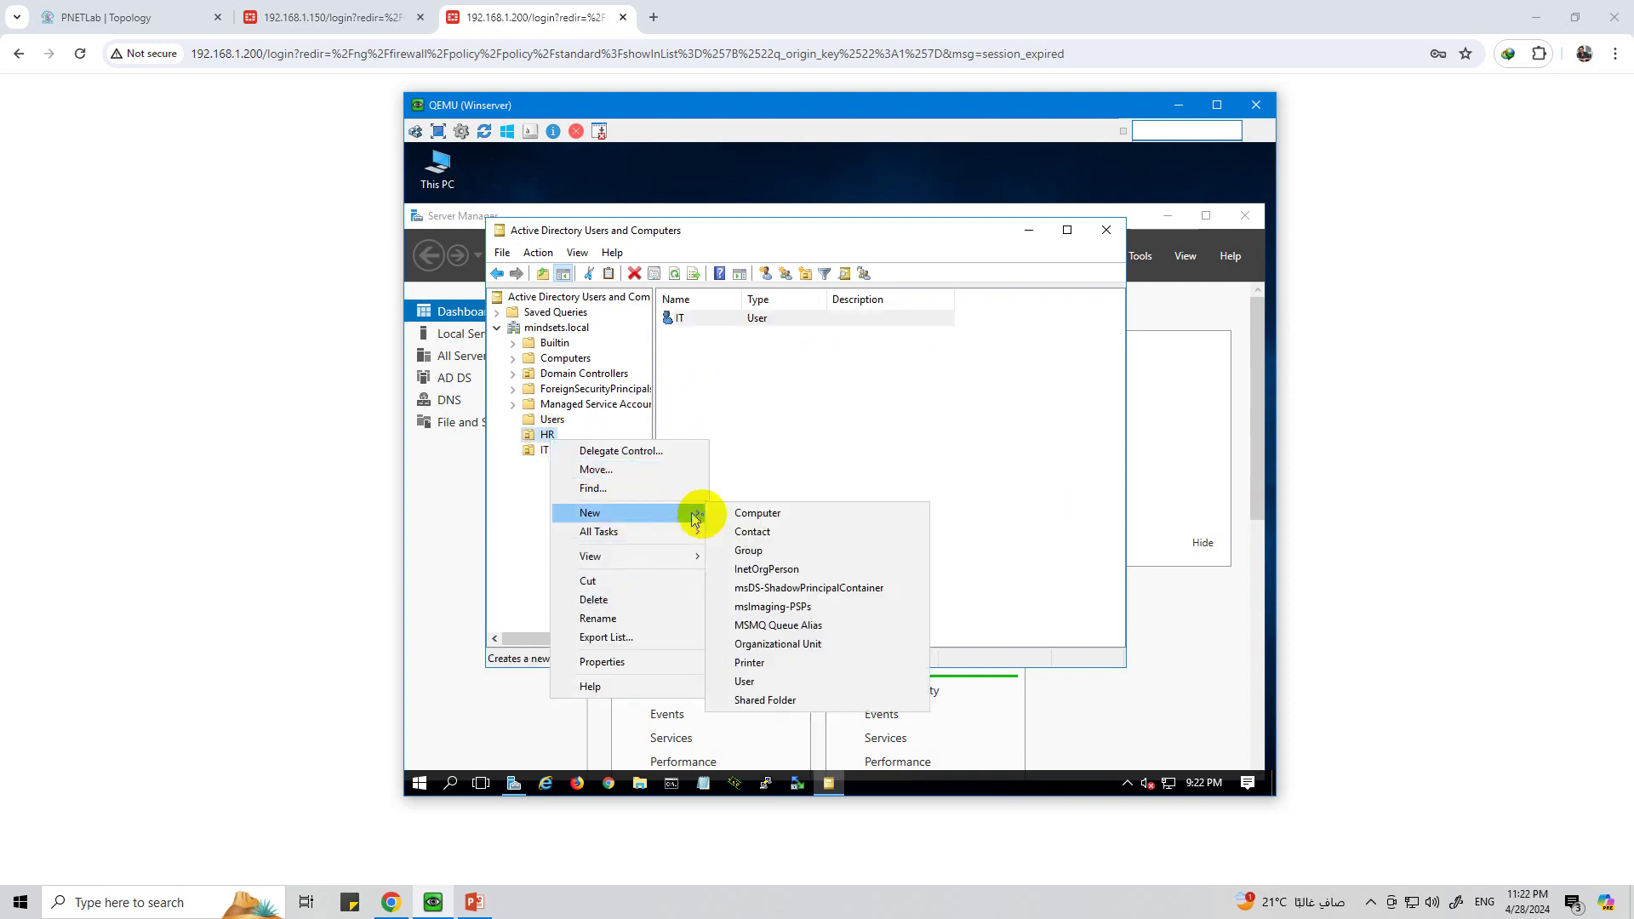
click(773, 557)
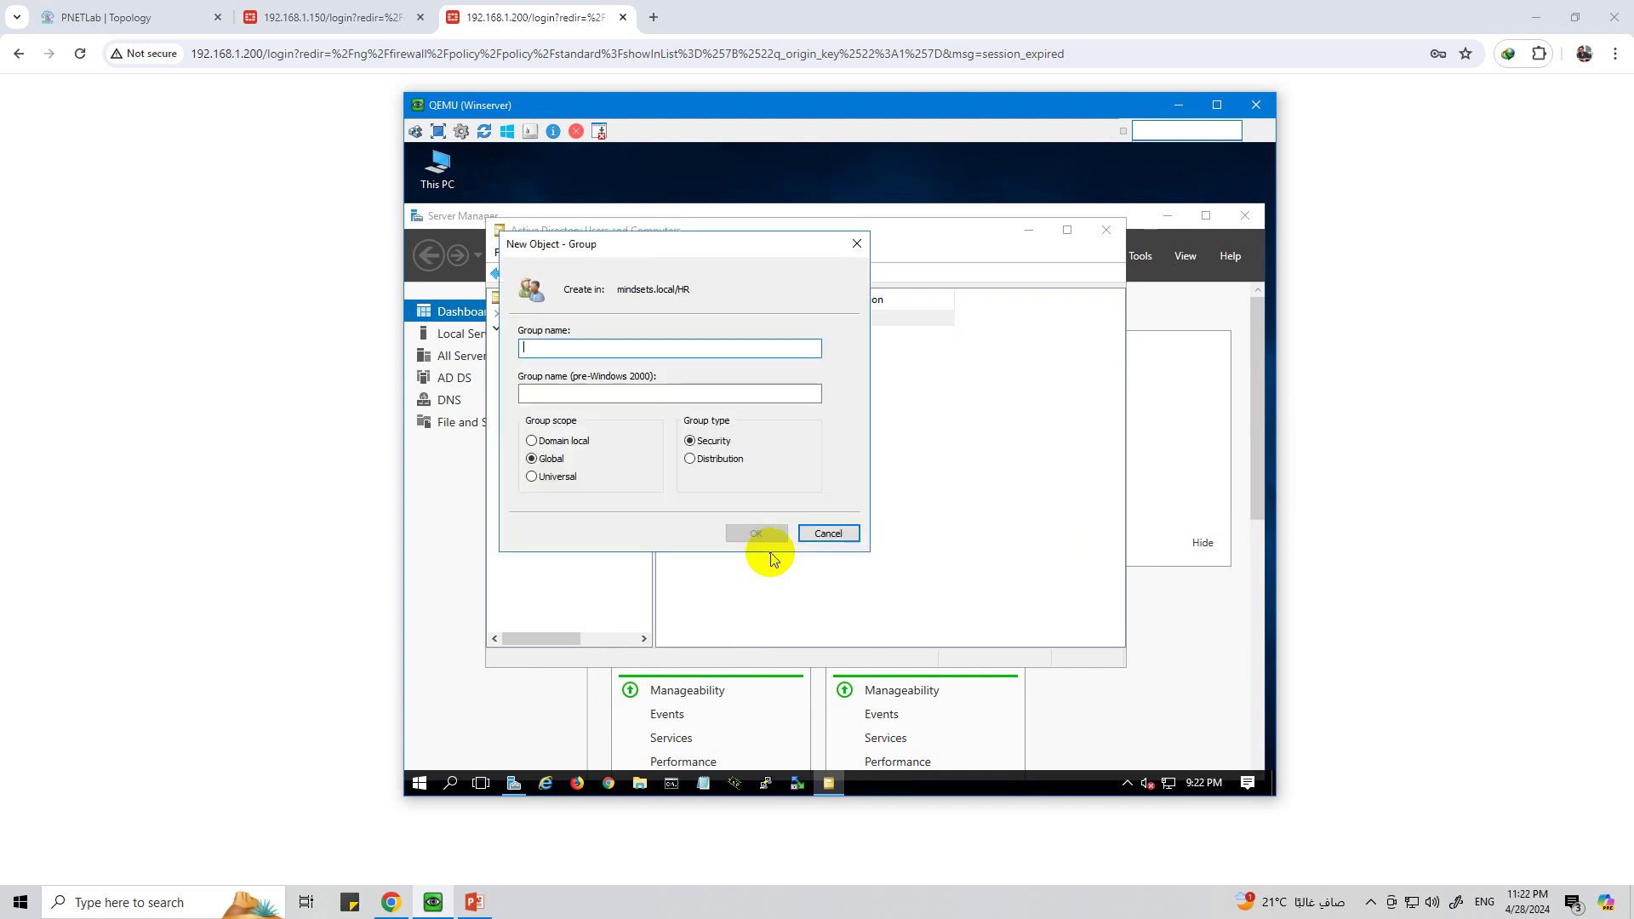
text(IT)
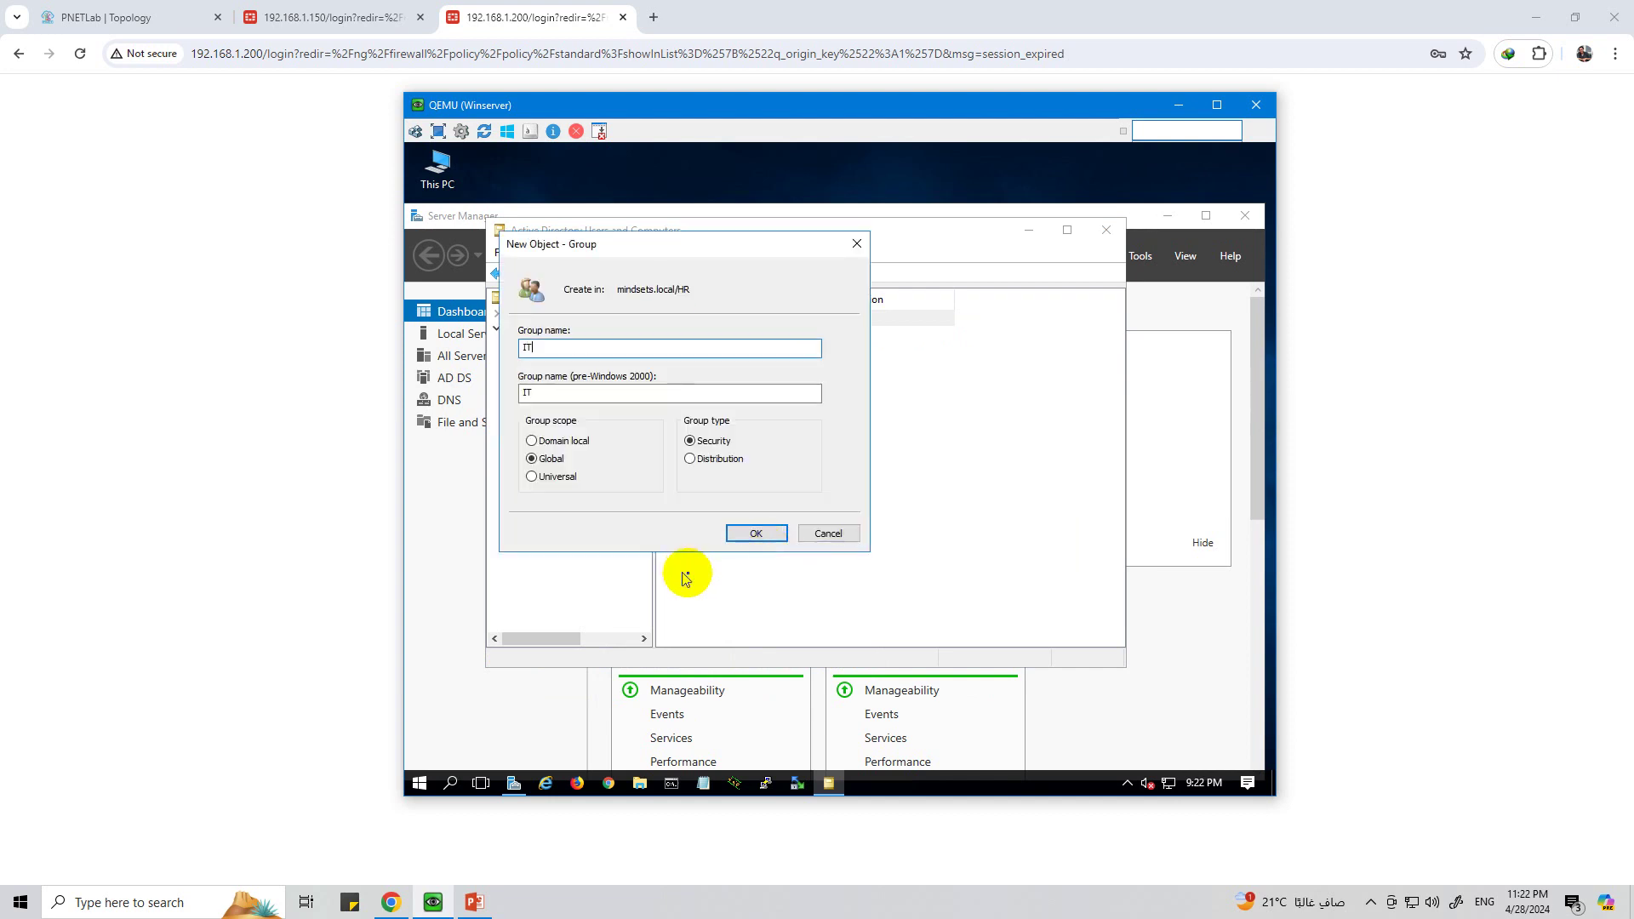
click(770, 542)
click(937, 525)
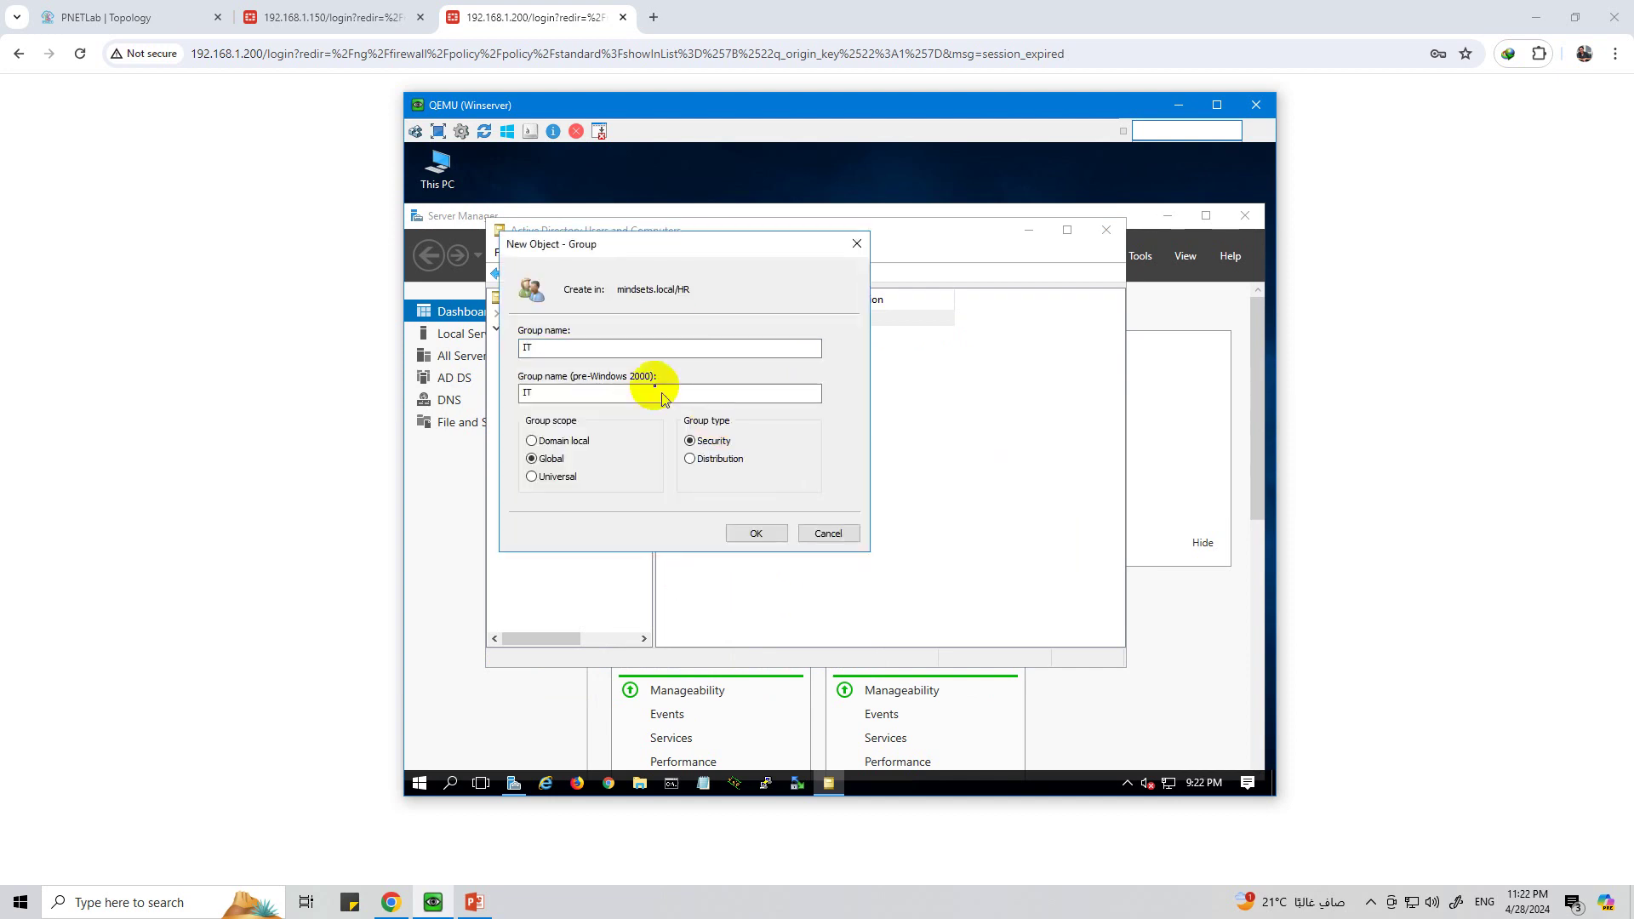
click(564, 355)
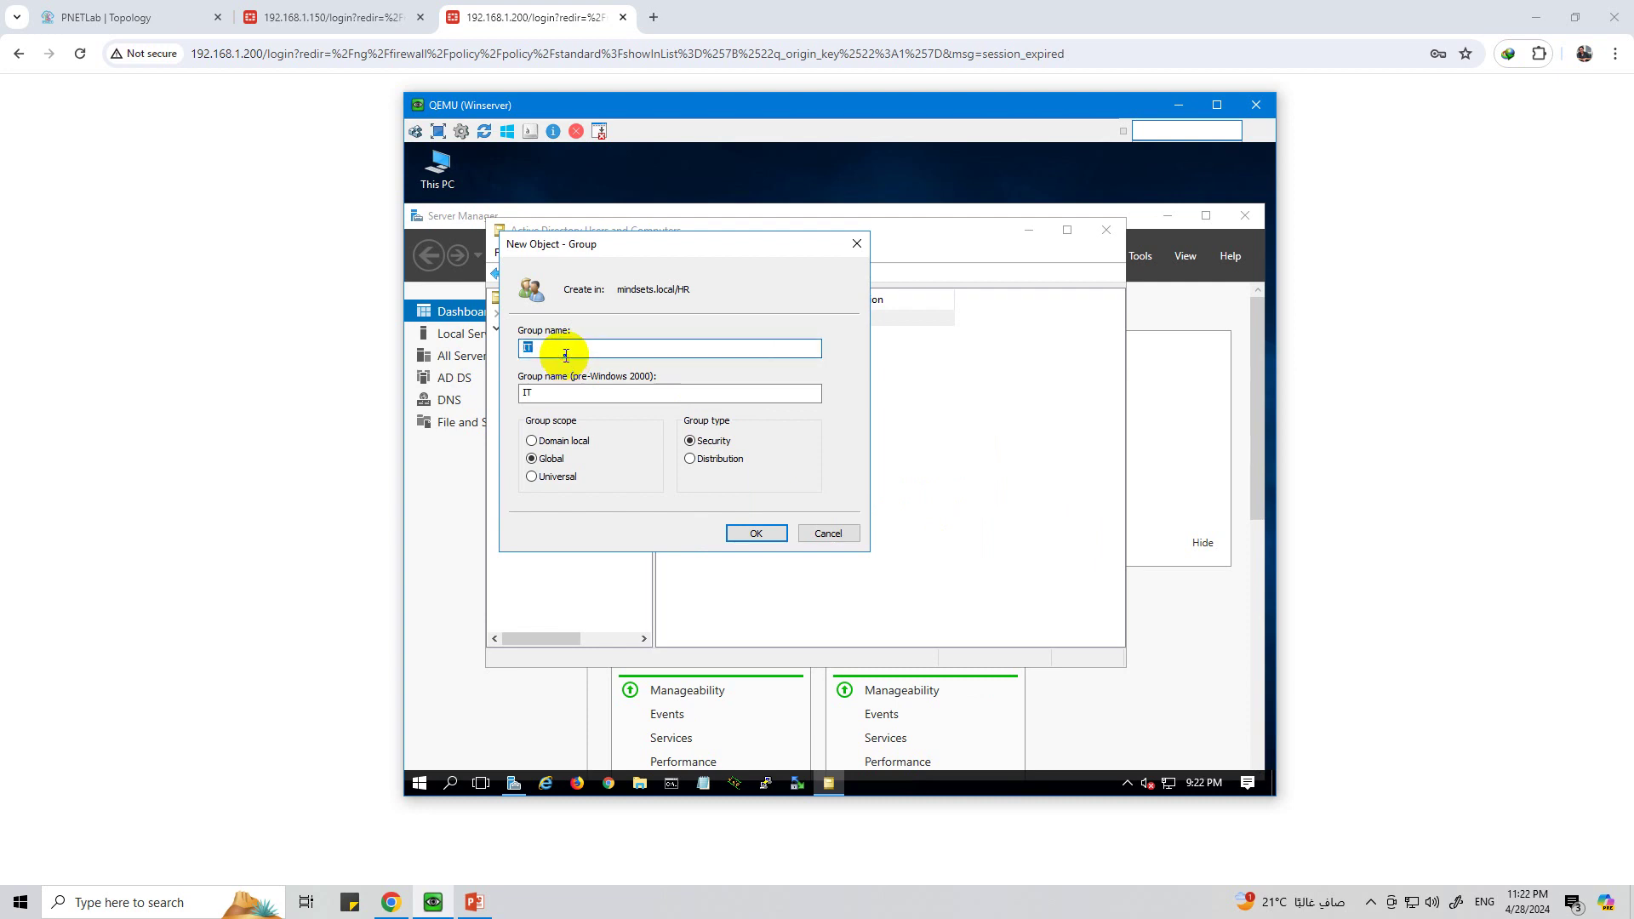
click(742, 534)
Step: Add the IT user as a member of the IT-G security group
click(677, 319)
right_click(690, 337)
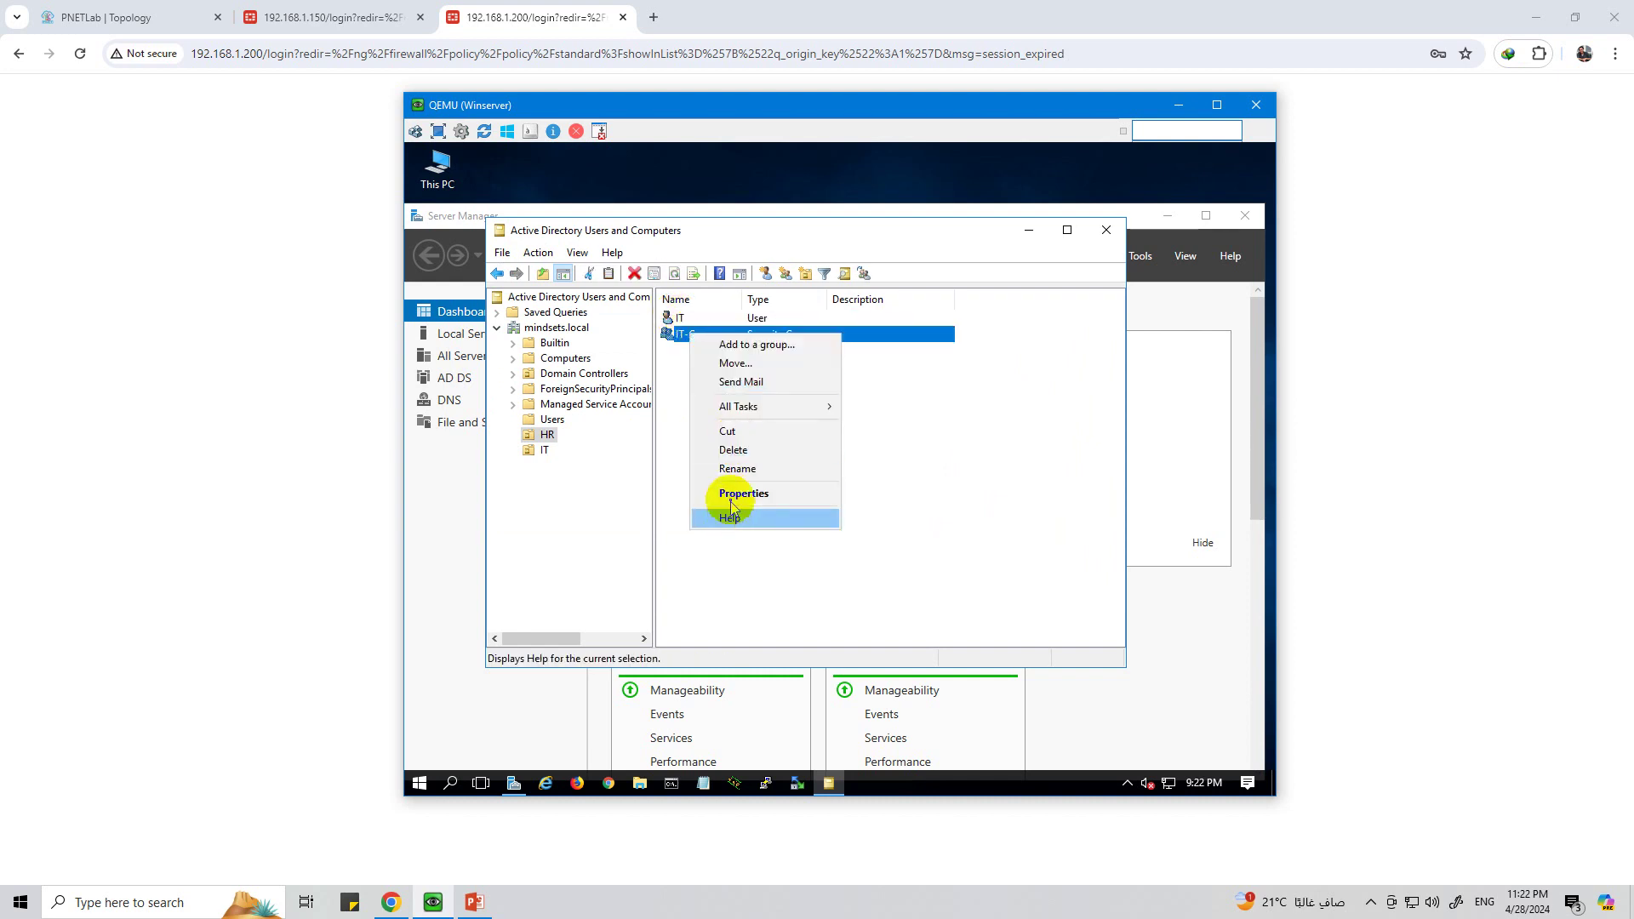
click(730, 502)
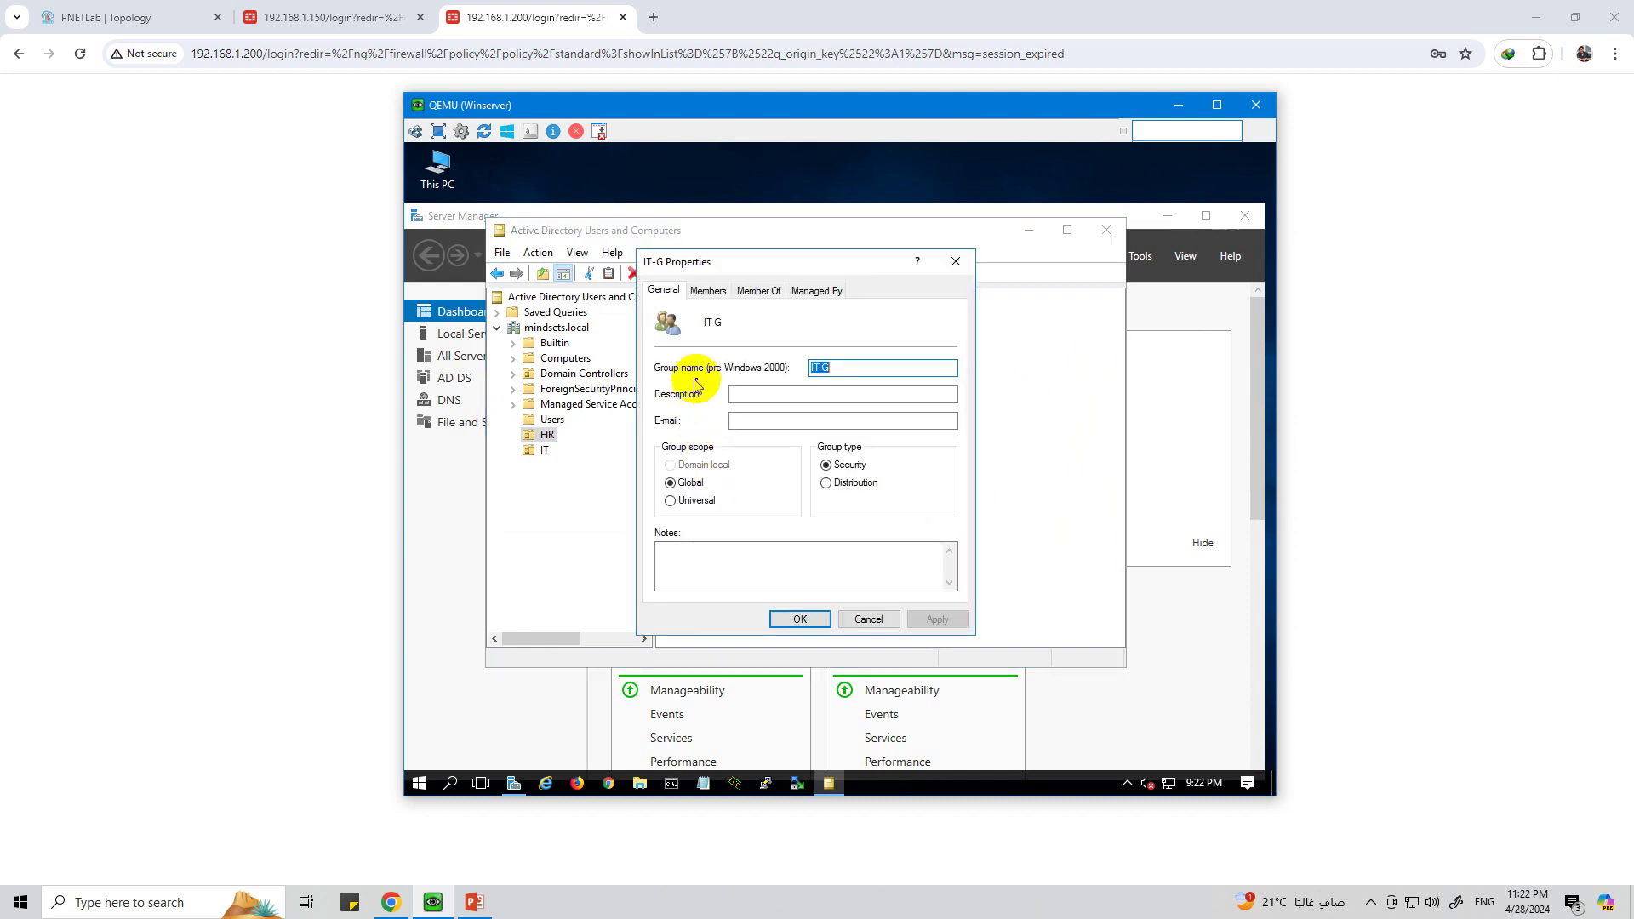
click(718, 293)
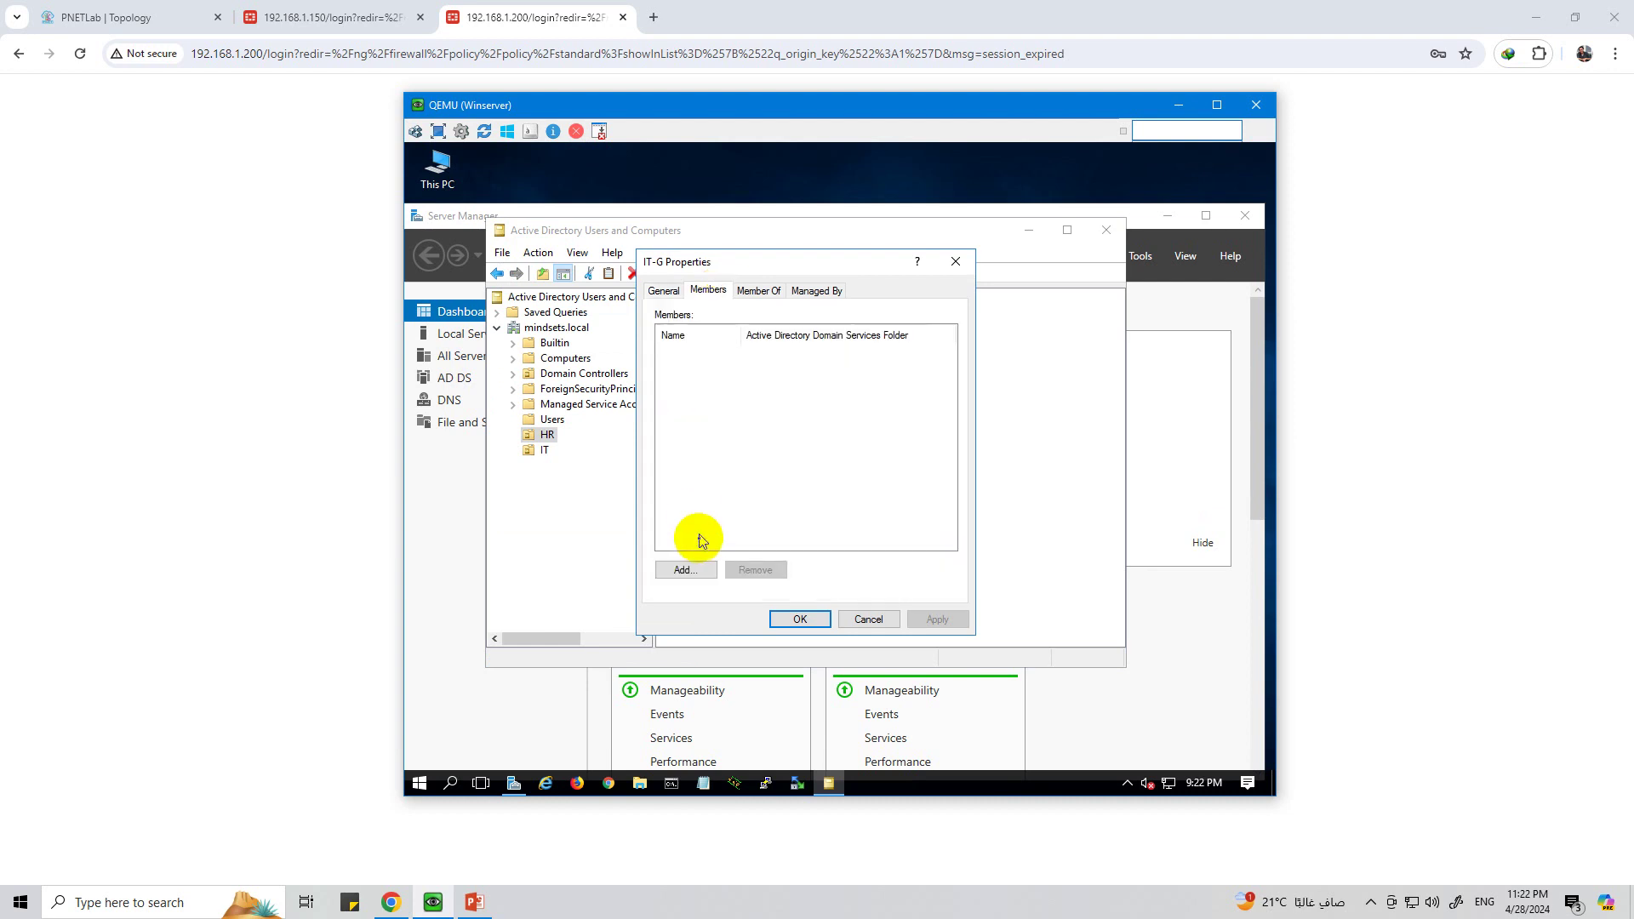
key(Return)
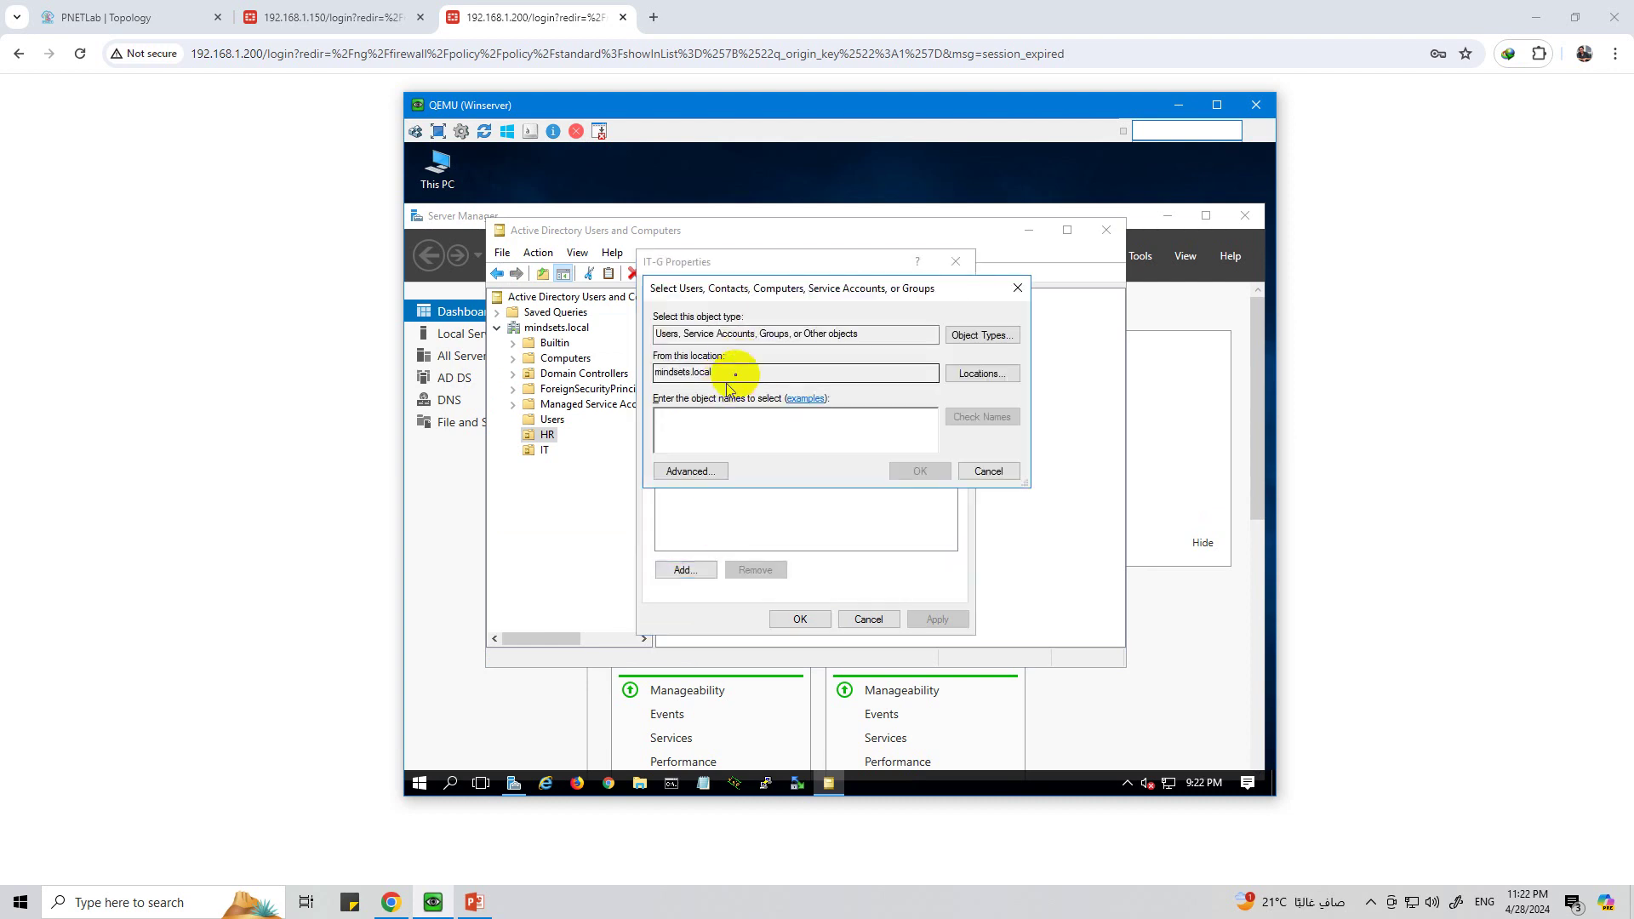
text(it)
key(Return)
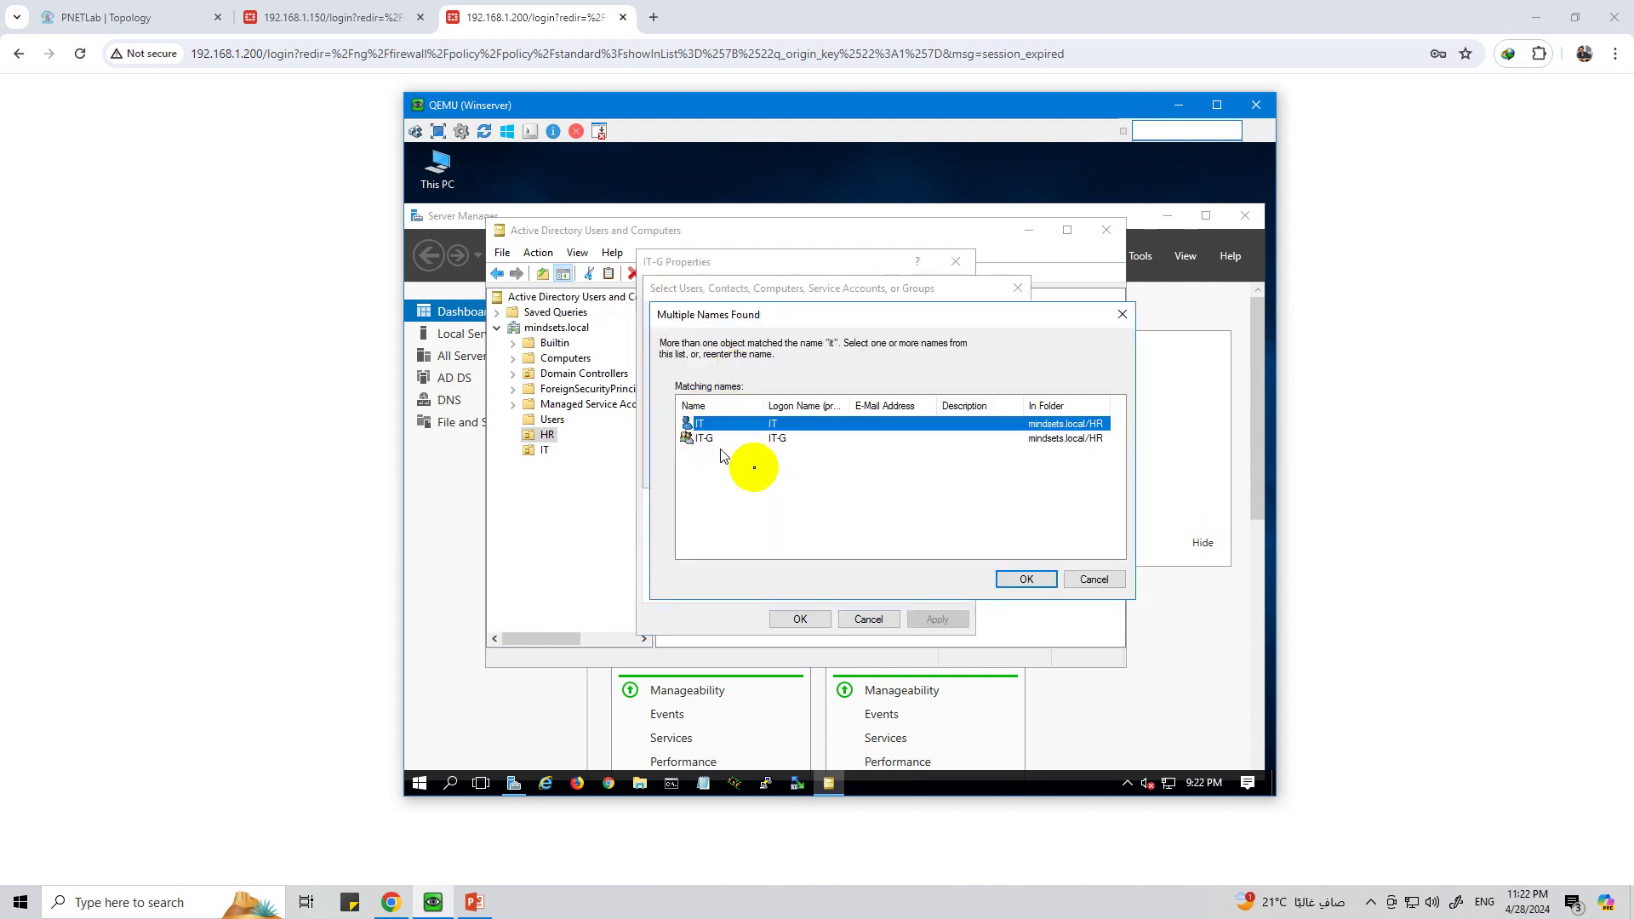
click(1027, 580)
click(907, 469)
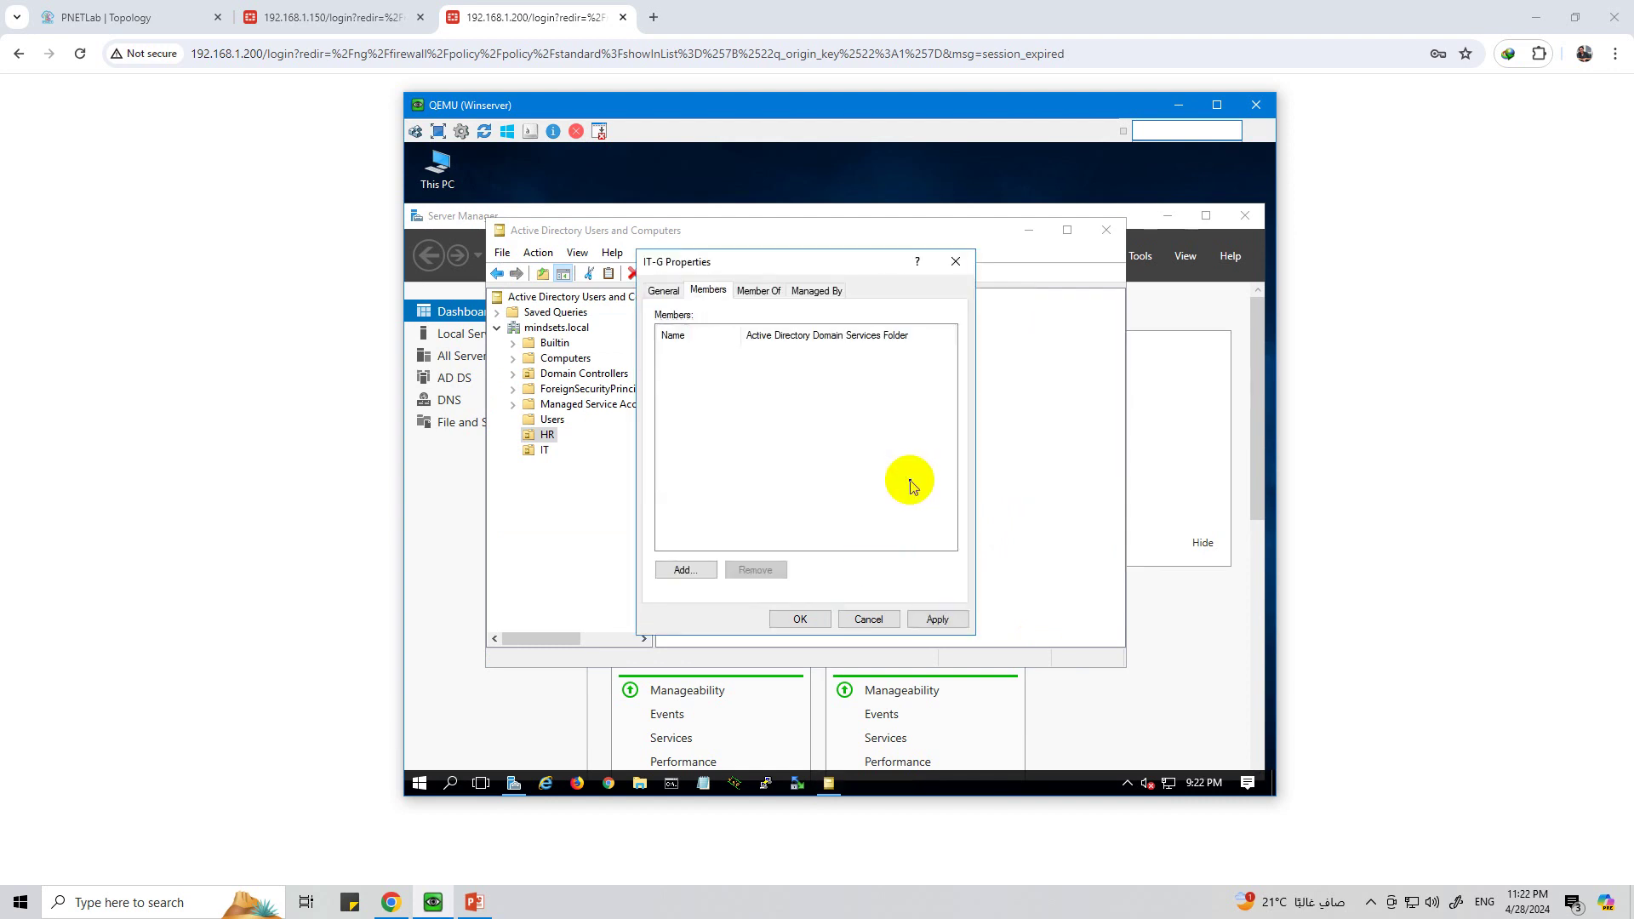
click(800, 619)
Step: Rename the HR organizational unit to IT-OU and the IT organizational unit to HR-Ou
click(541, 452)
click(543, 437)
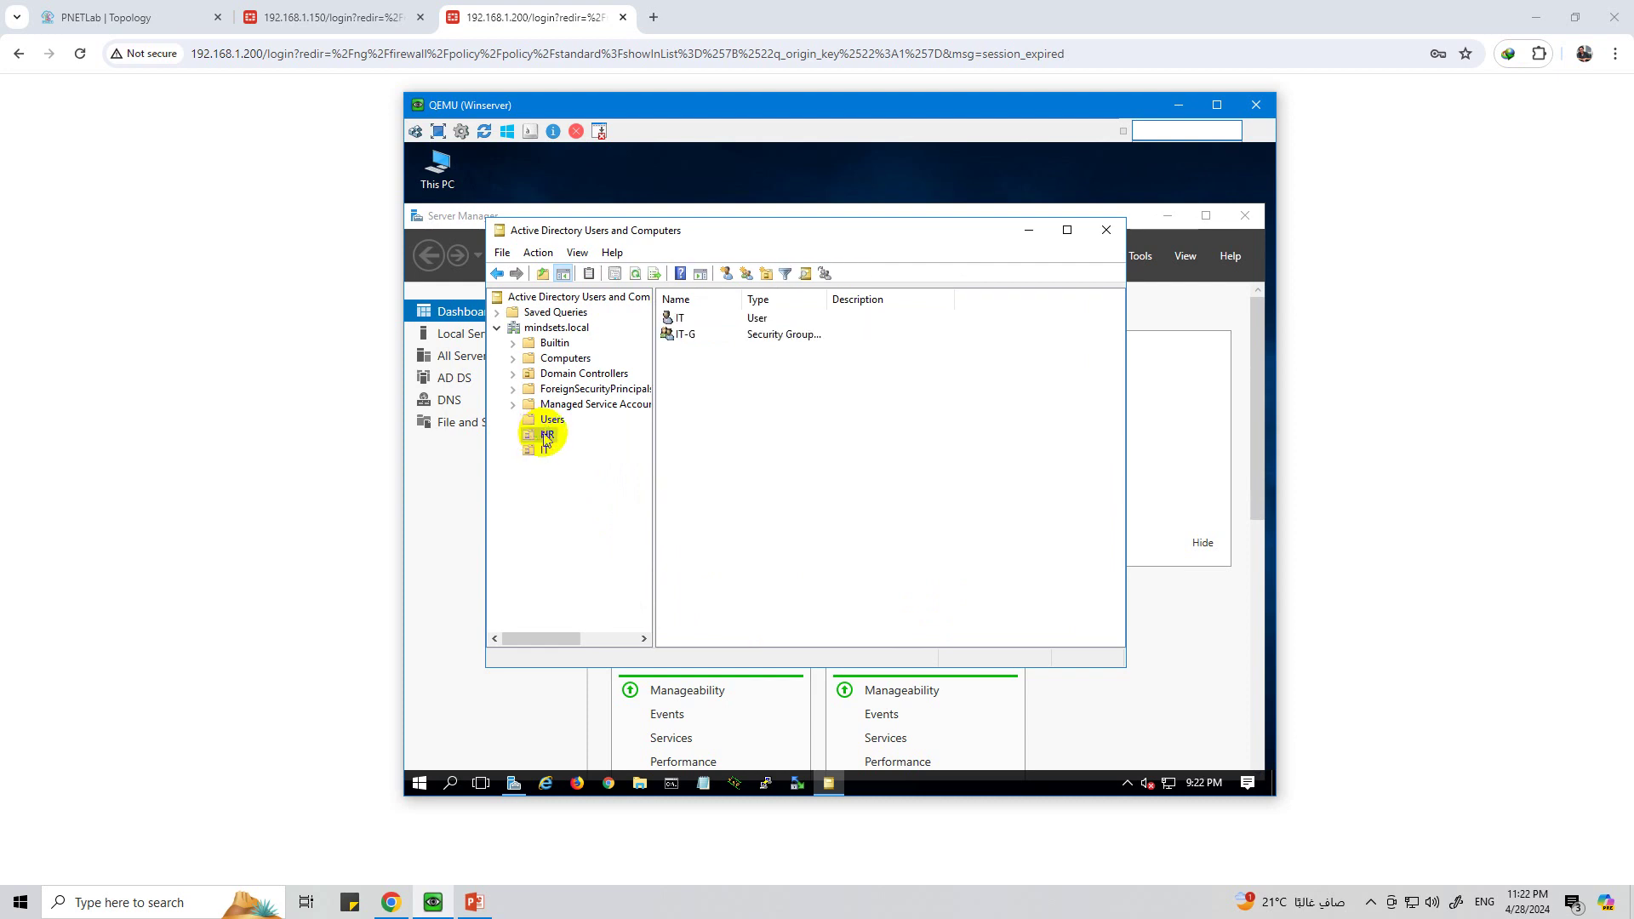
right_click(546, 438)
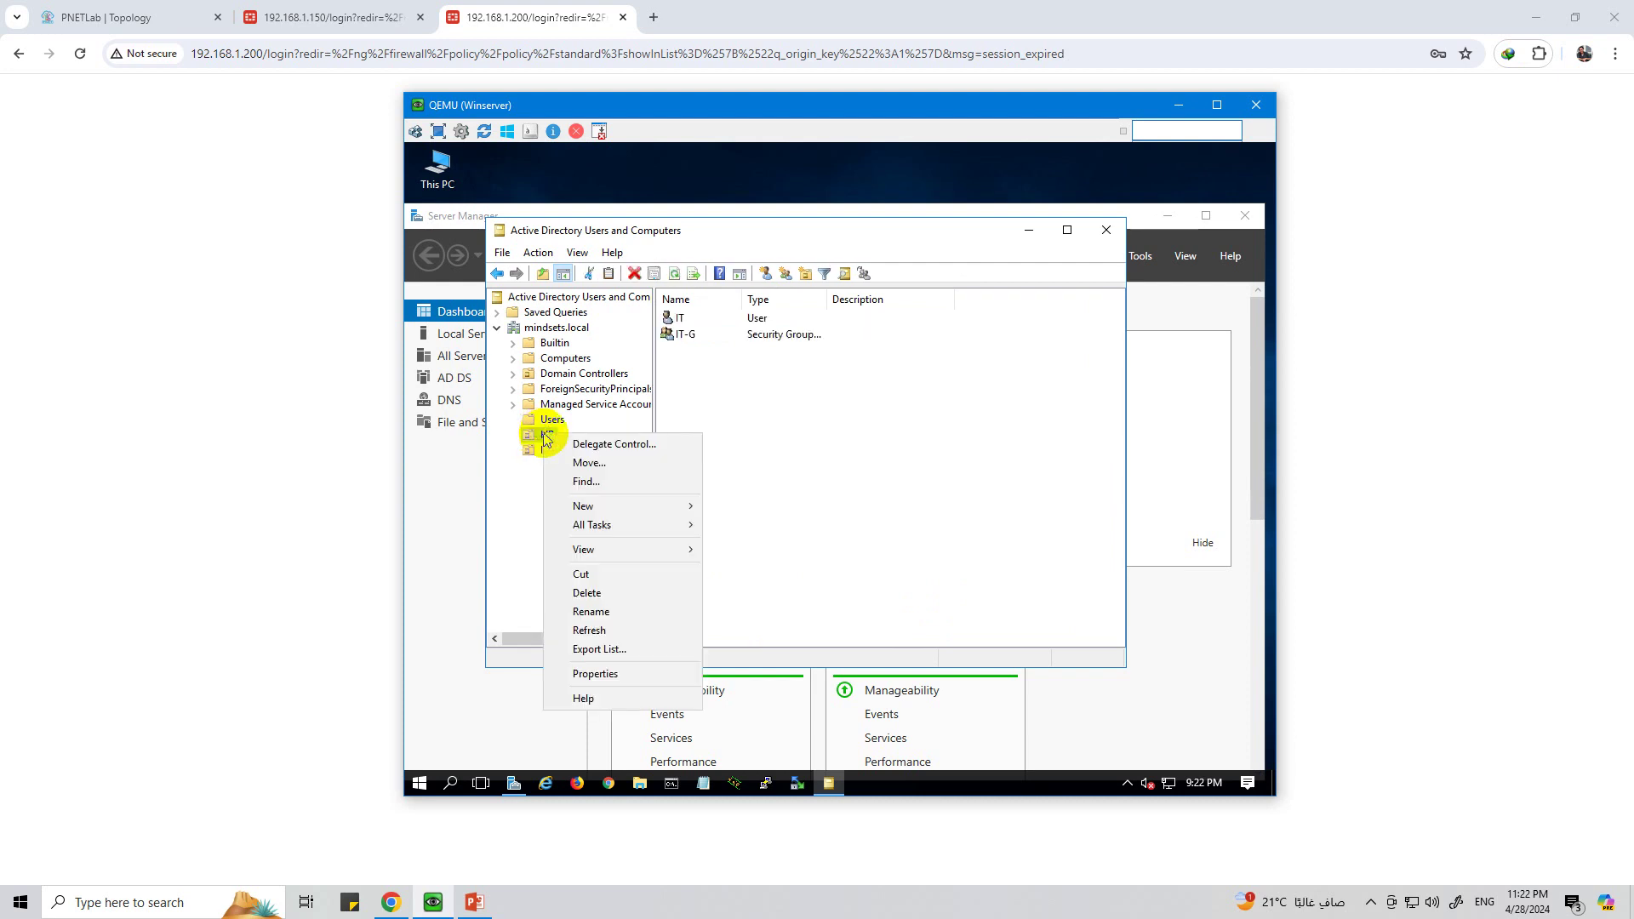
click(598, 617)
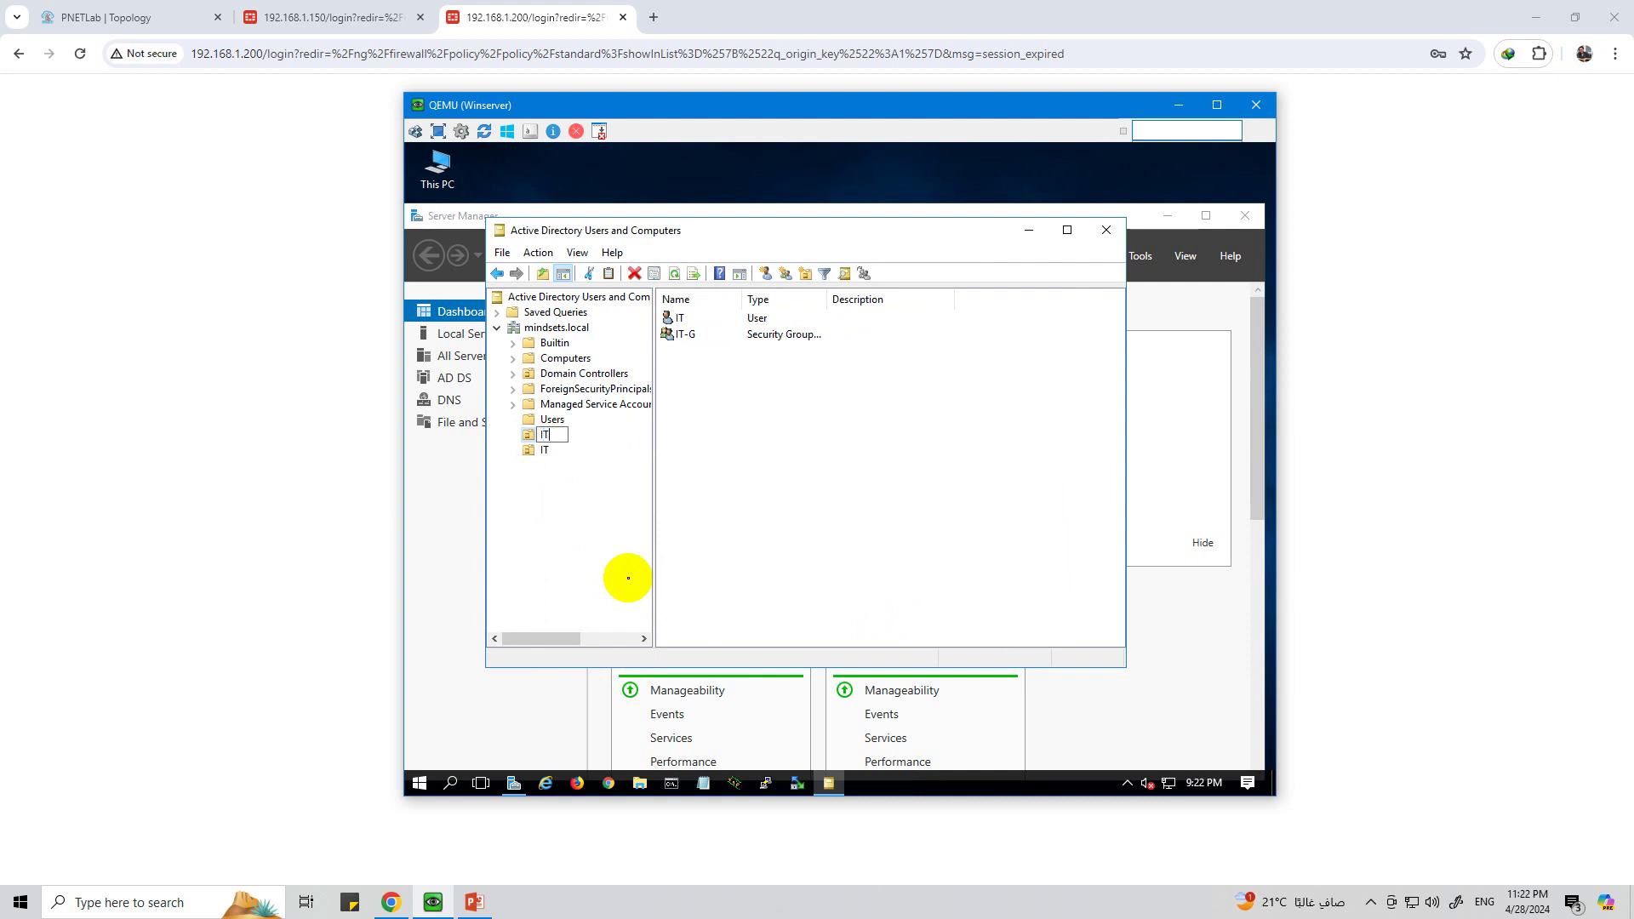
key(Return)
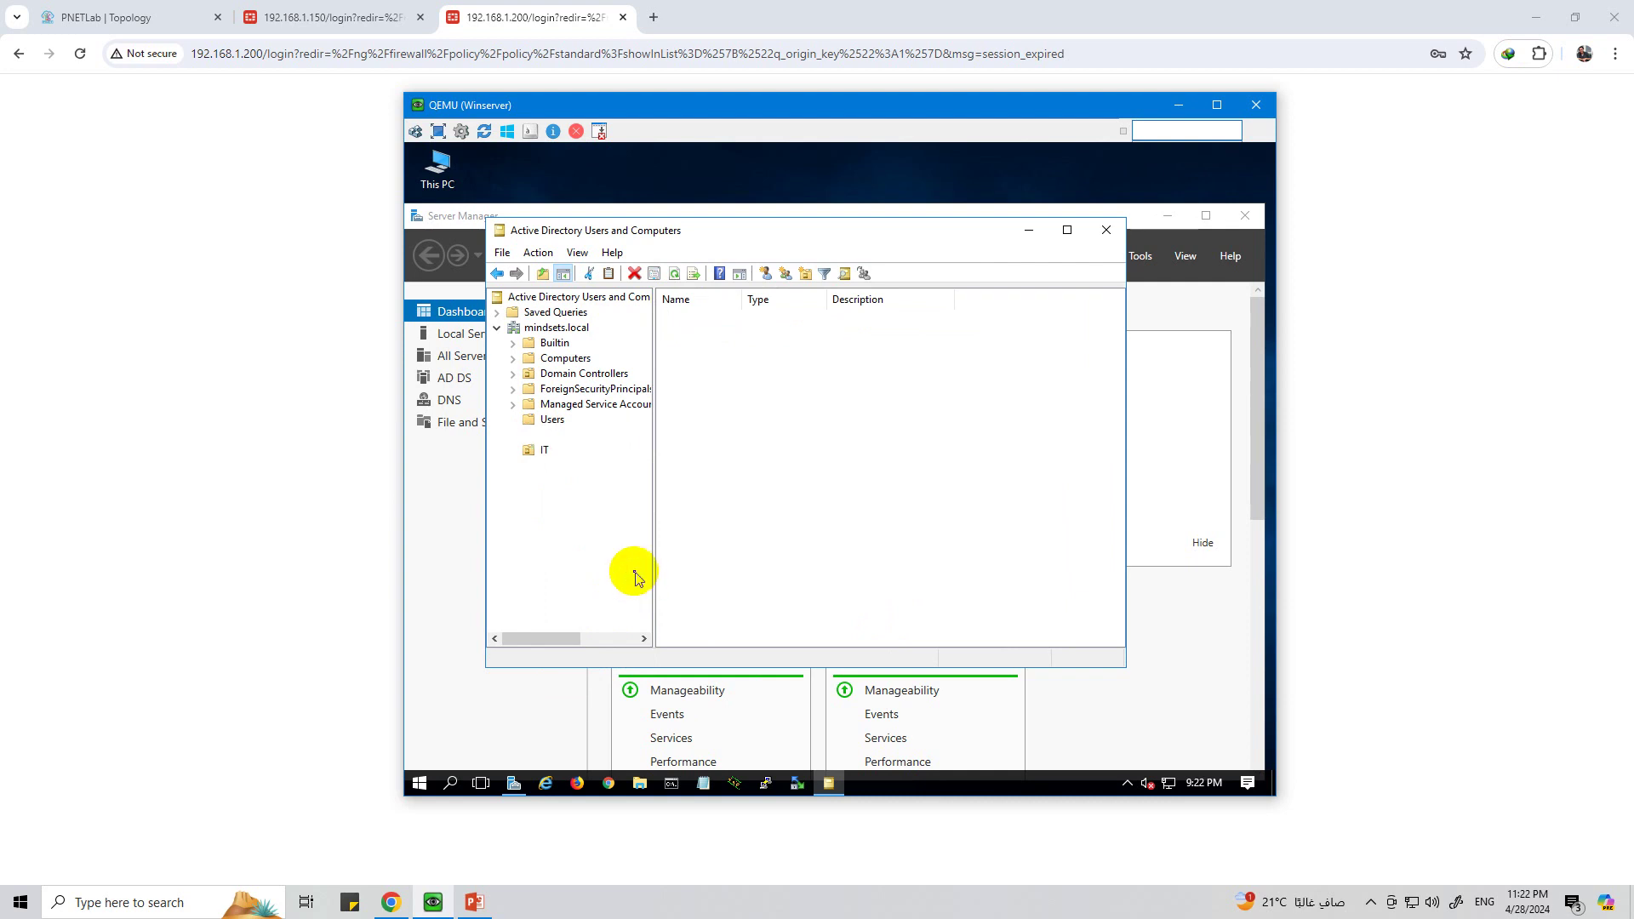
right_click(546, 453)
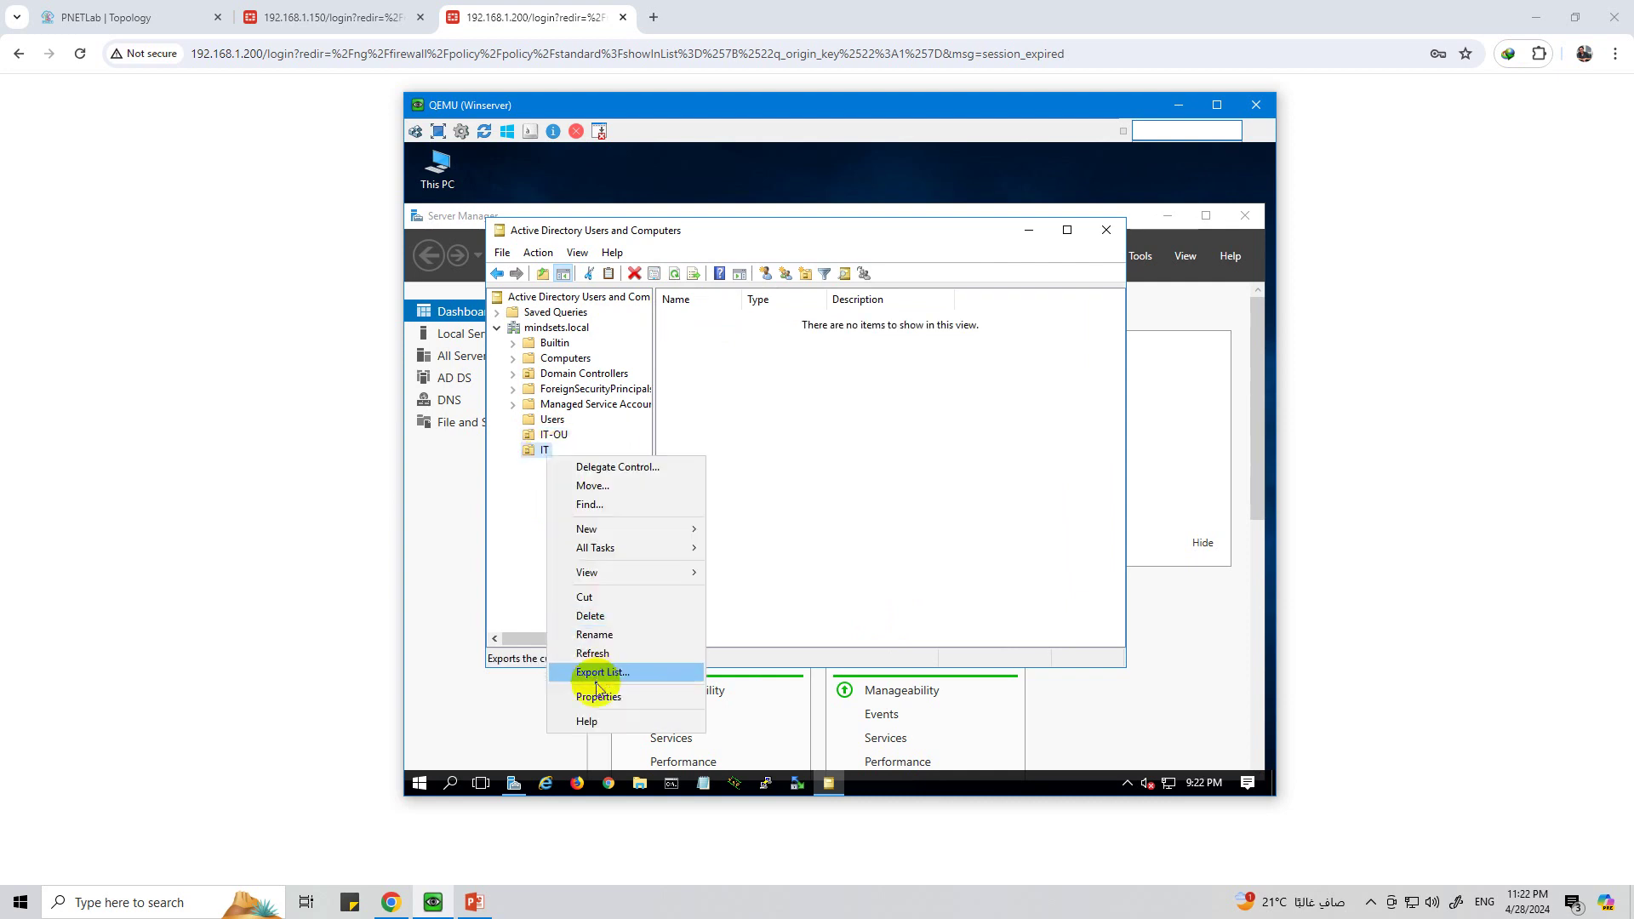
click(595, 636)
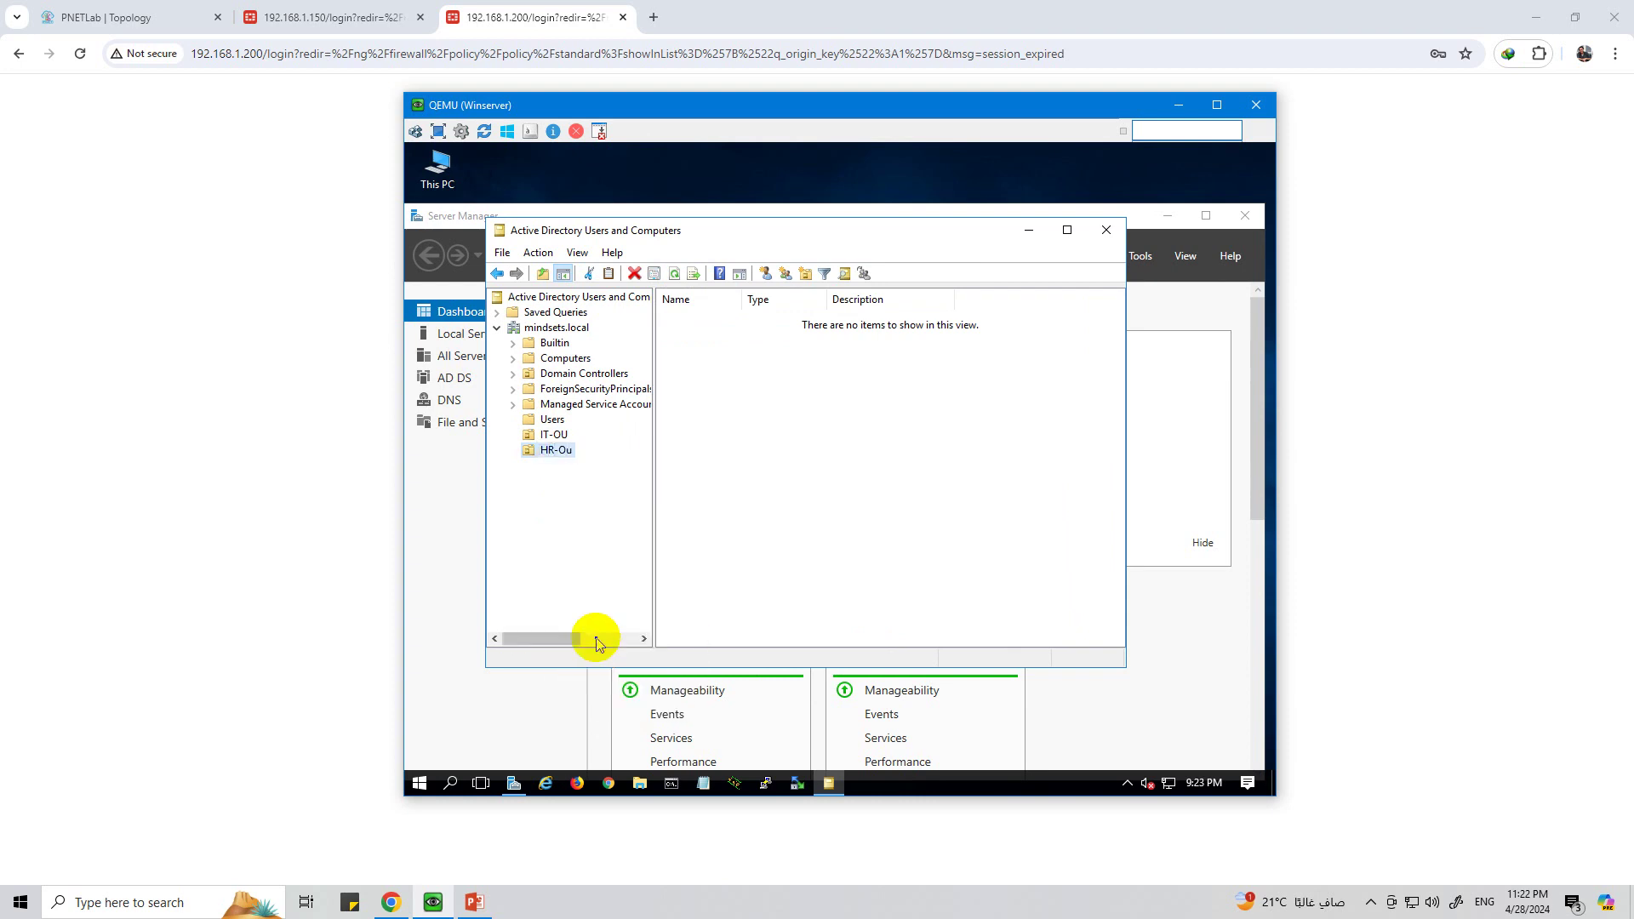
Step: Start a new user in the HR-Ou organizational unit with first name HR and logon name HR, and proceed to the password settings
click(577, 452)
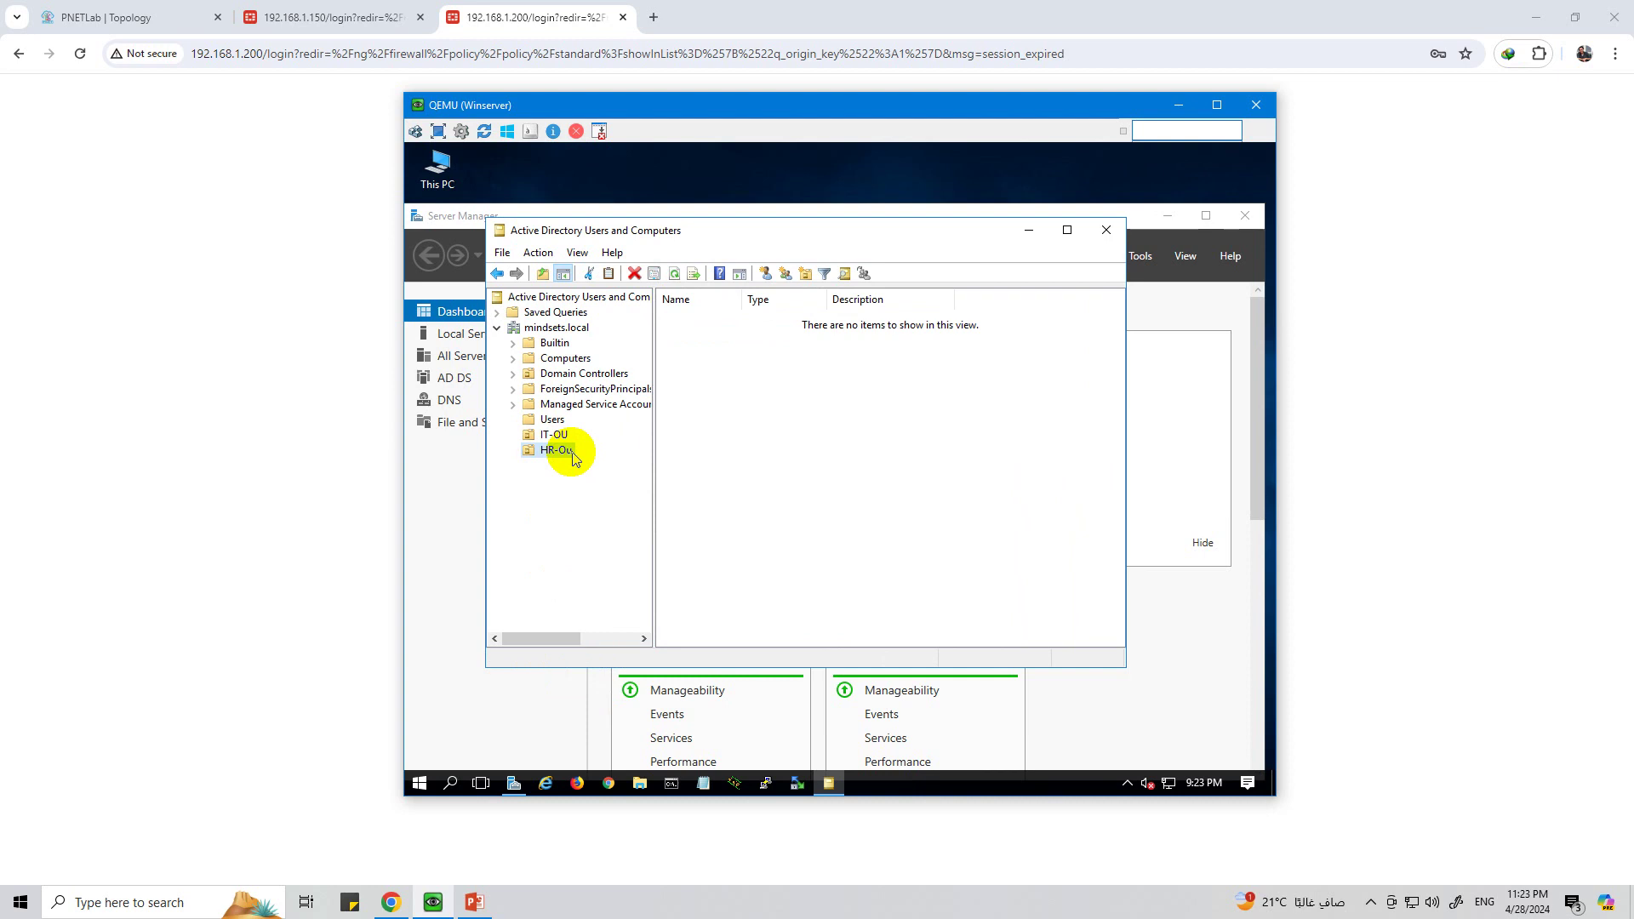
right_click(574, 458)
mouse_move(719, 525)
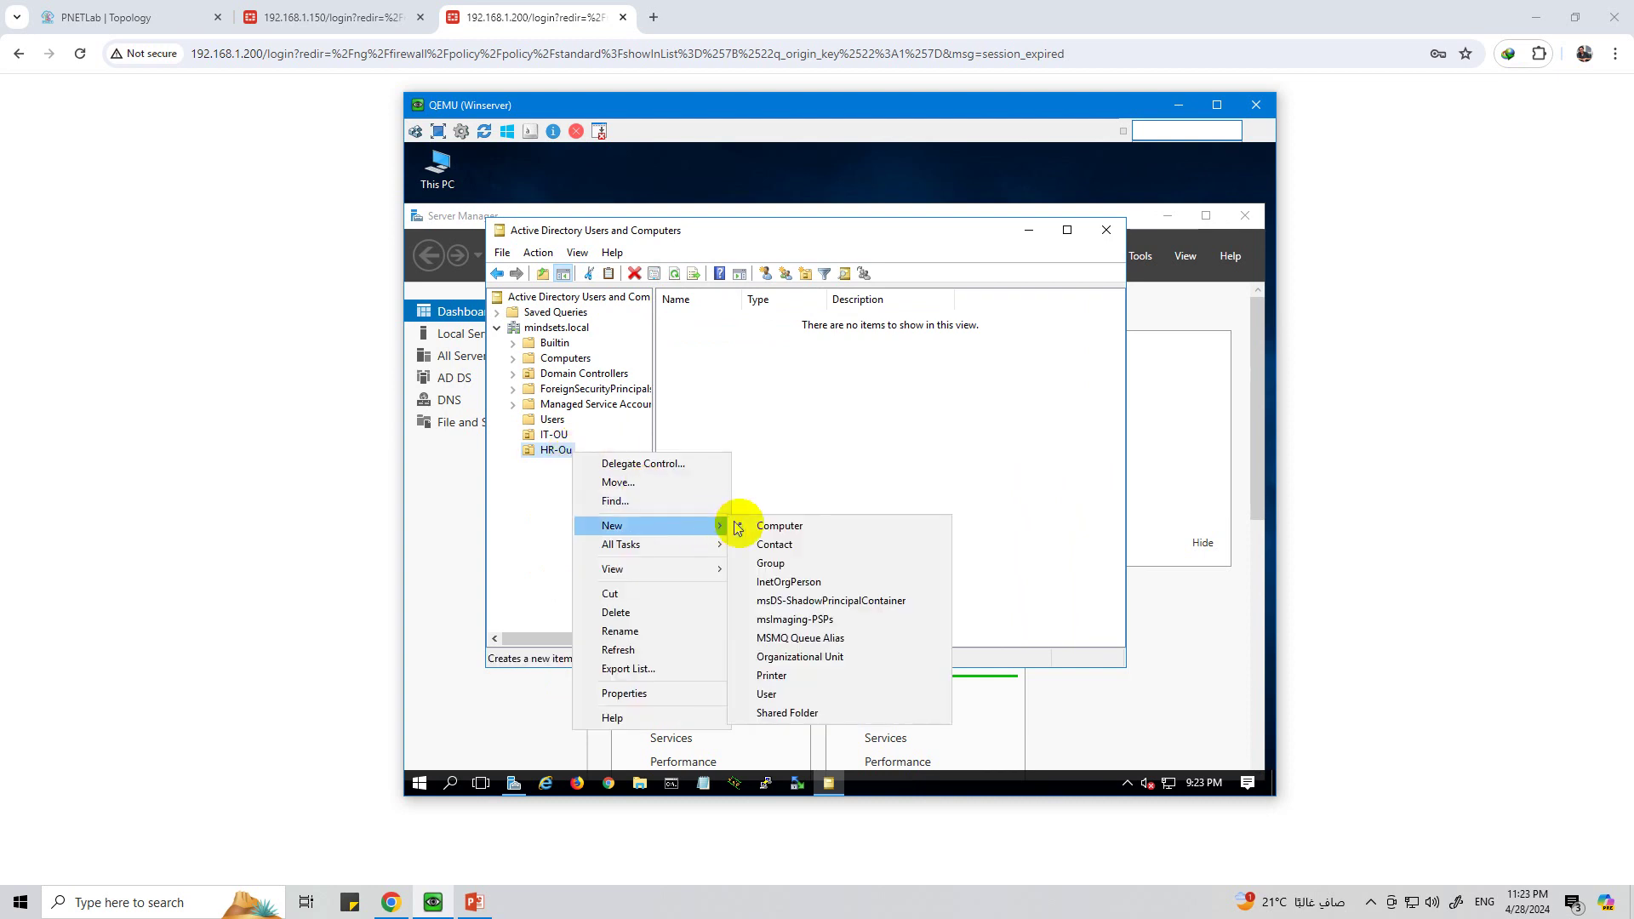
click(787, 696)
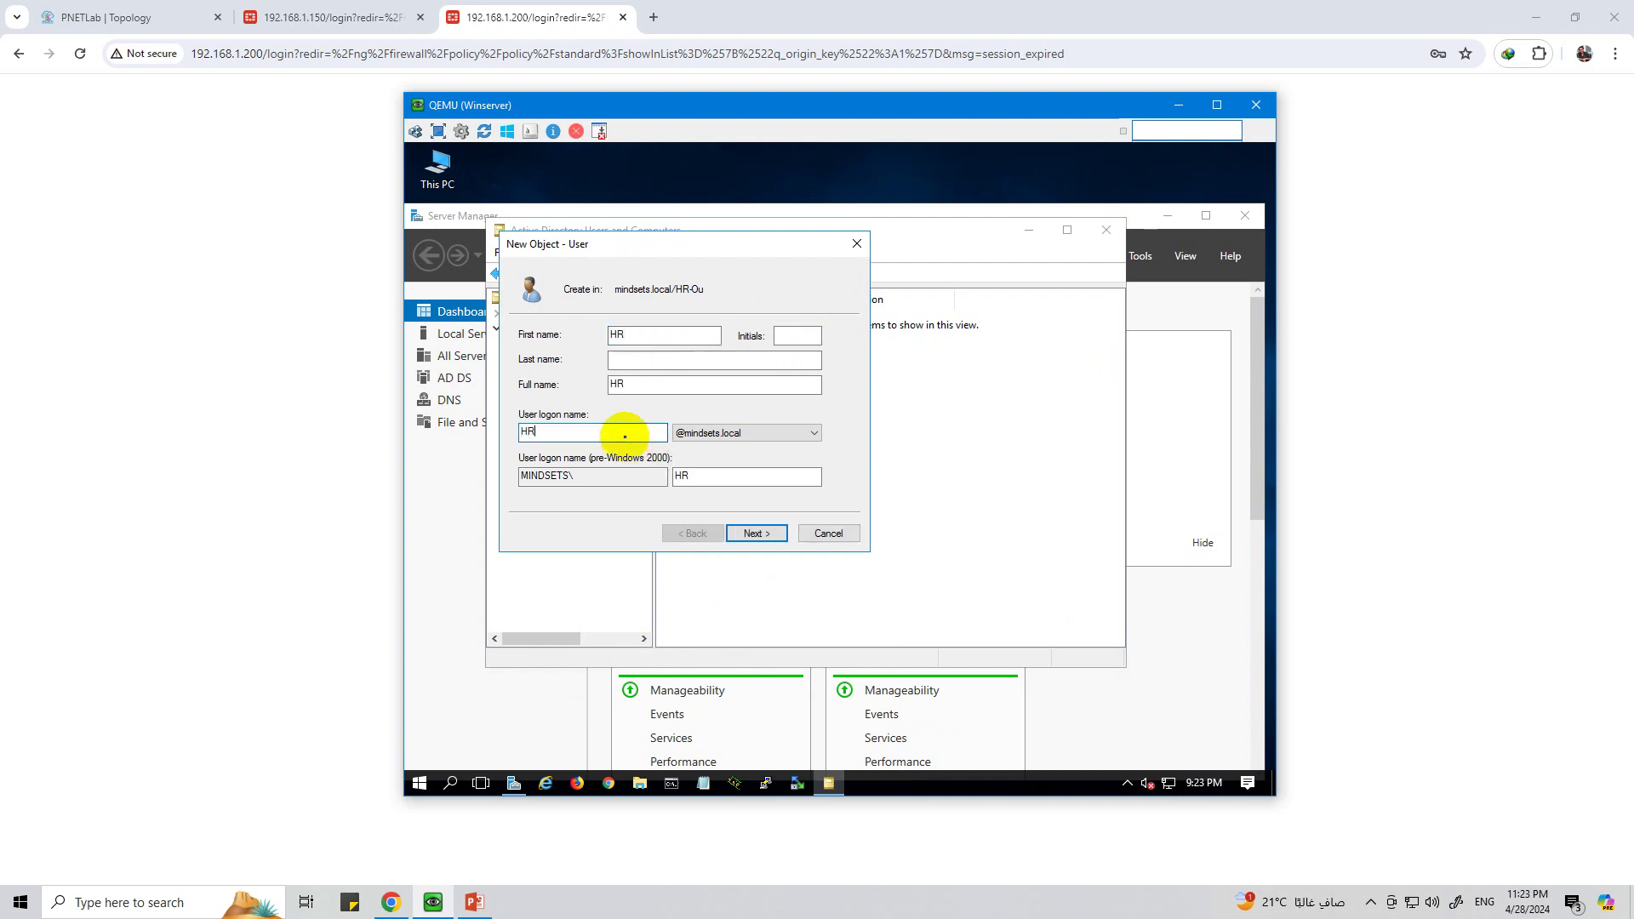
click(757, 536)
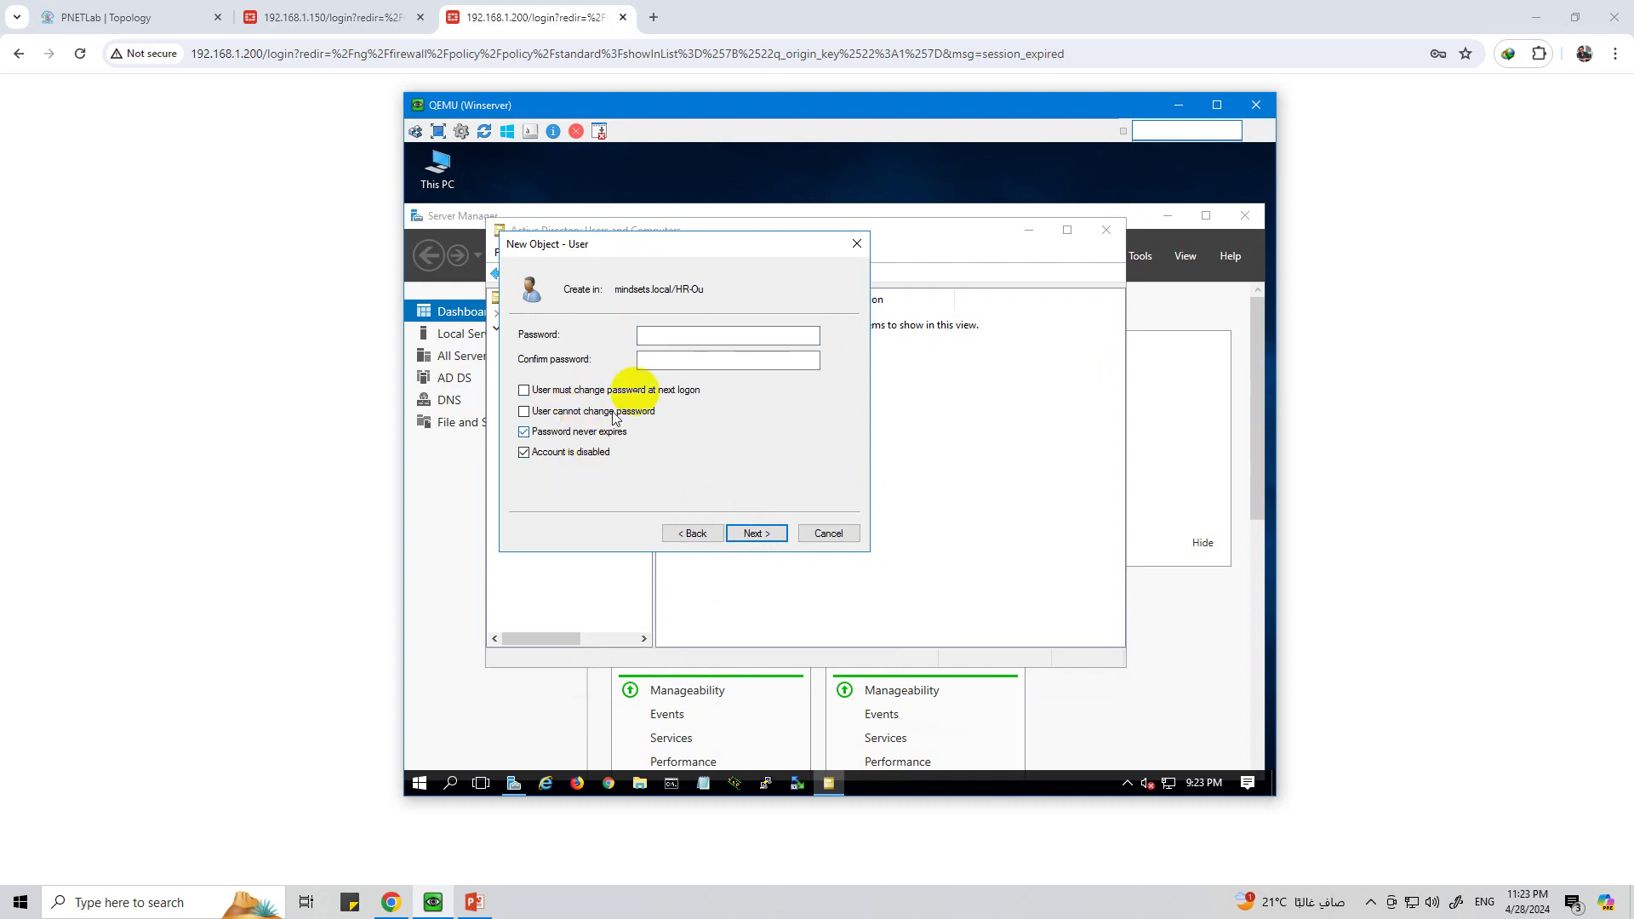
Step: Enter and confirm the account password, make it never expire without a forced change at next logon, and create the HR user as enabled
click(587, 434)
click(685, 337)
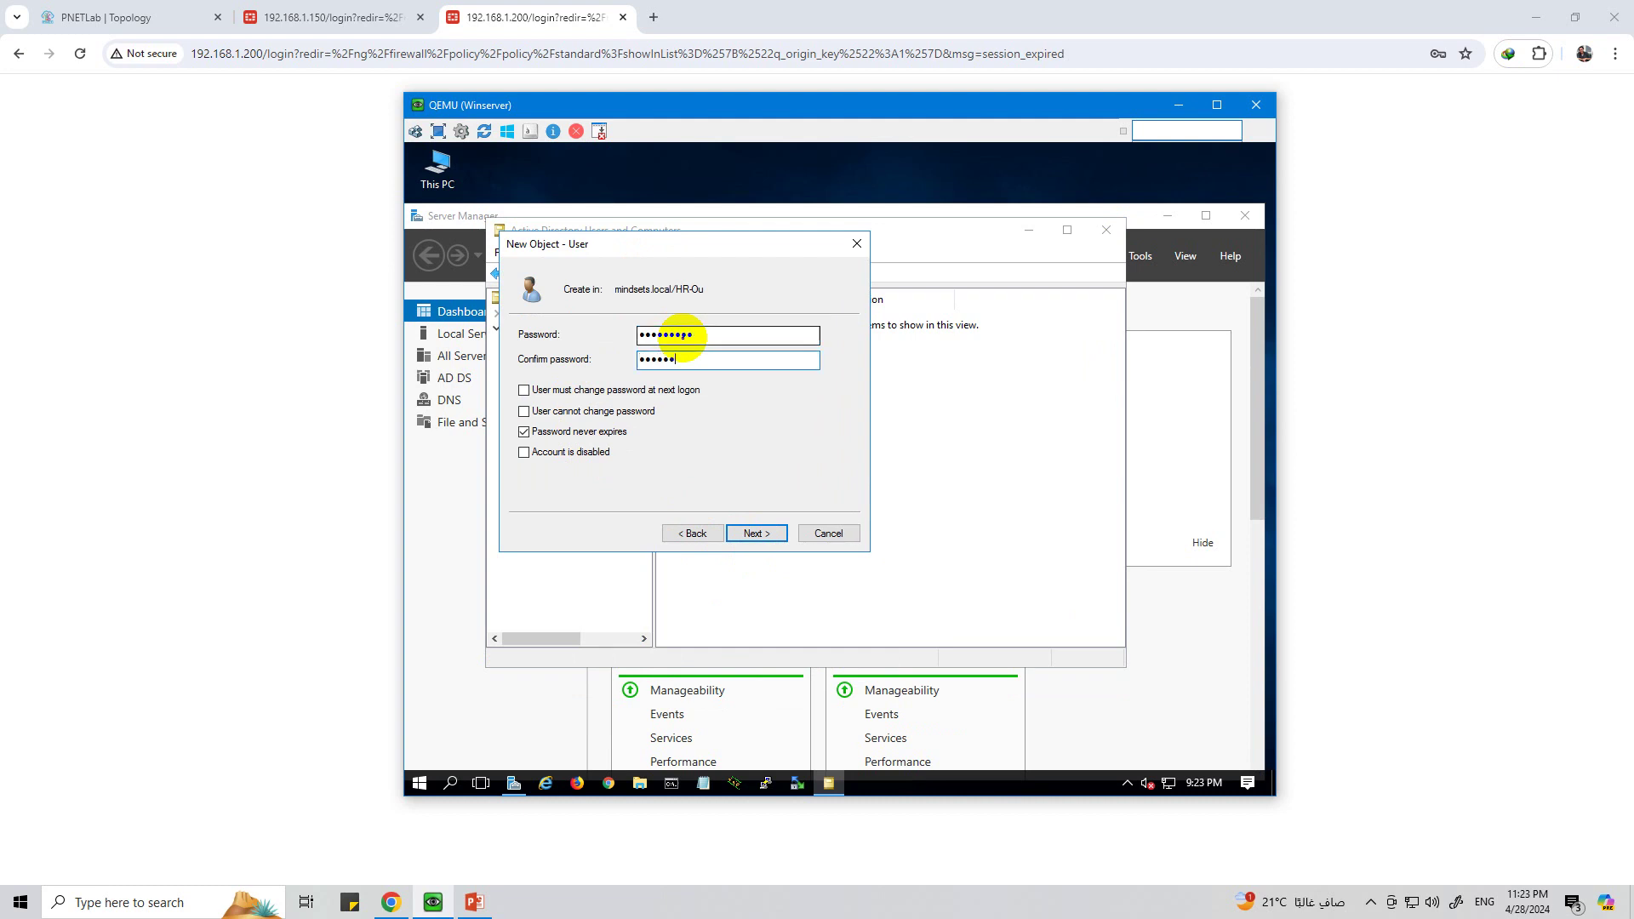
click(755, 533)
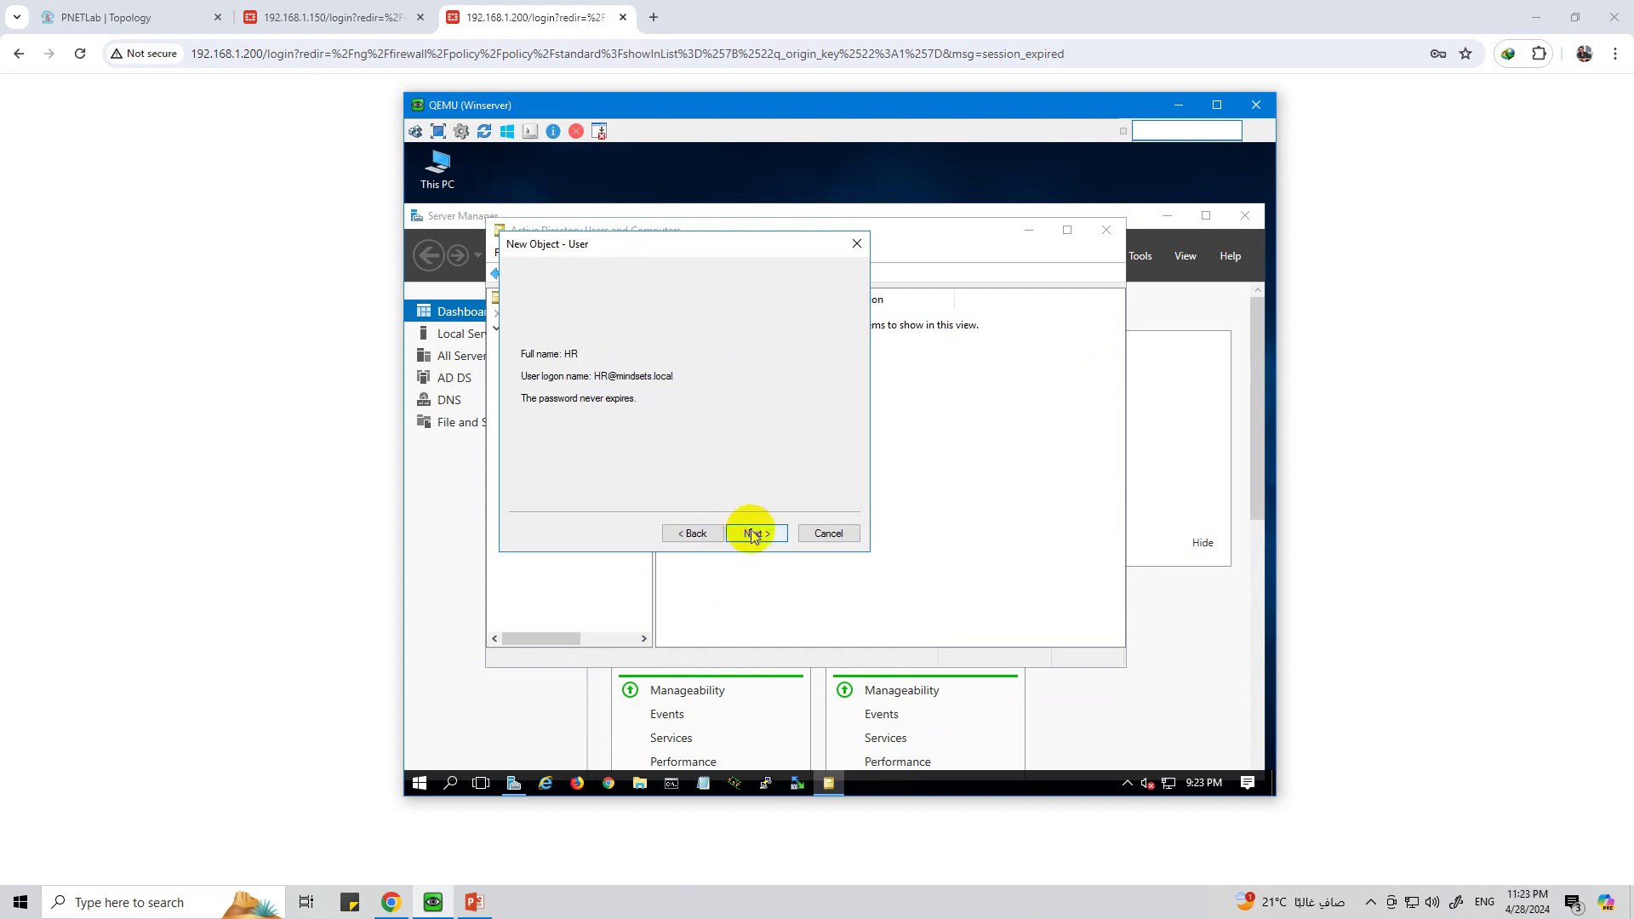
click(754, 533)
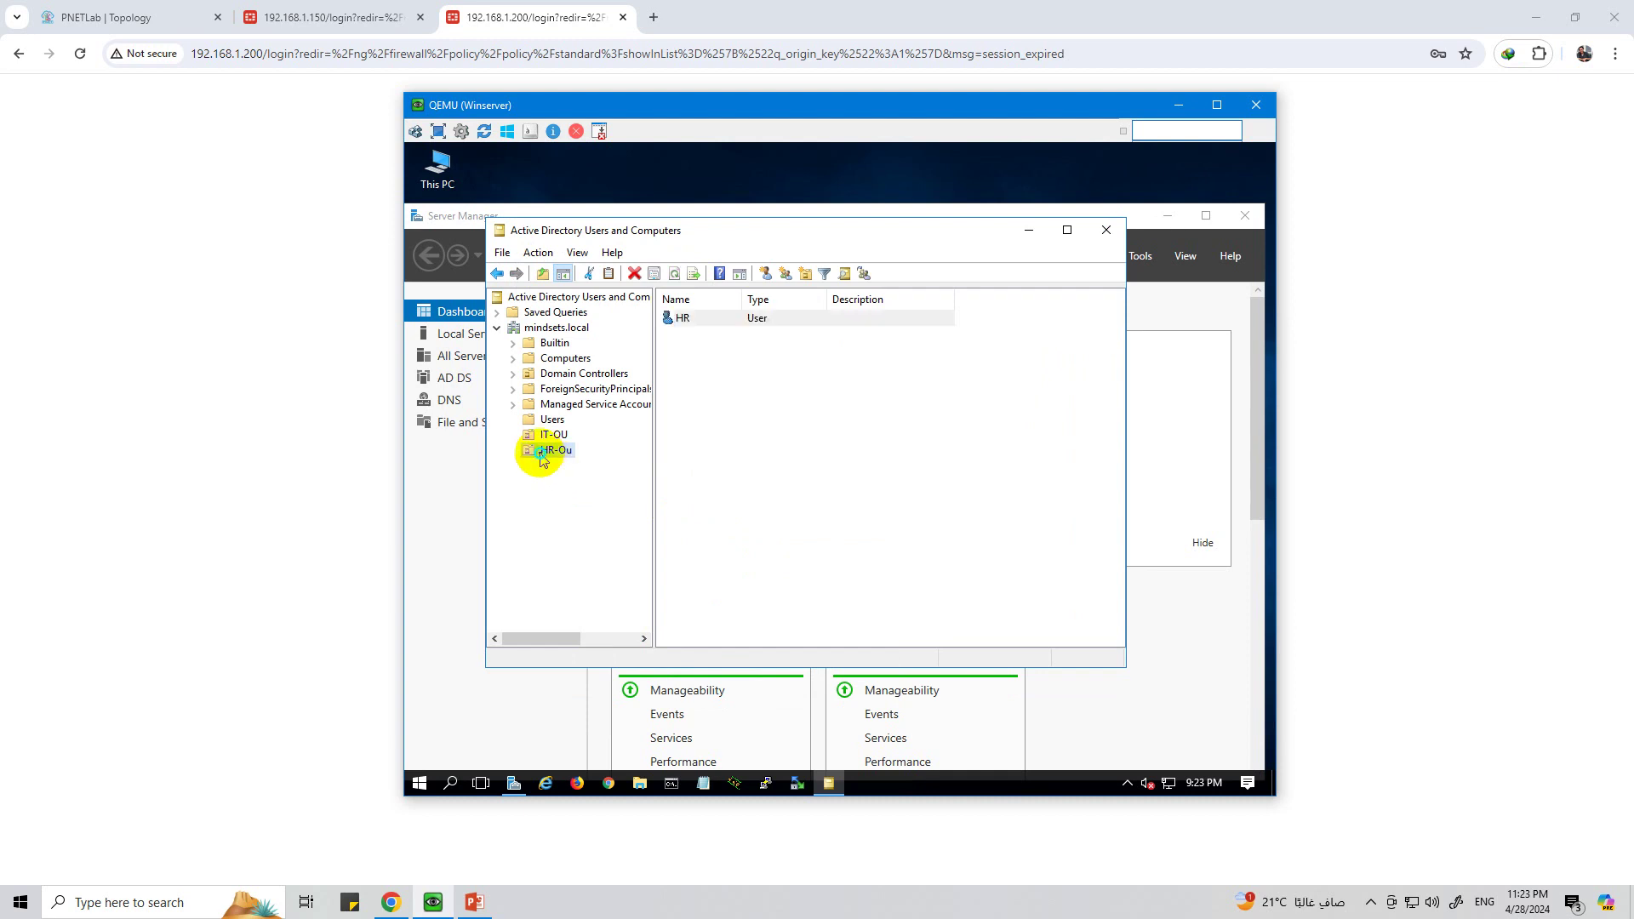
Step: Create a global security group named HR-G in the HR-Ou organizational unit
right_click(542, 454)
mouse_move(672, 527)
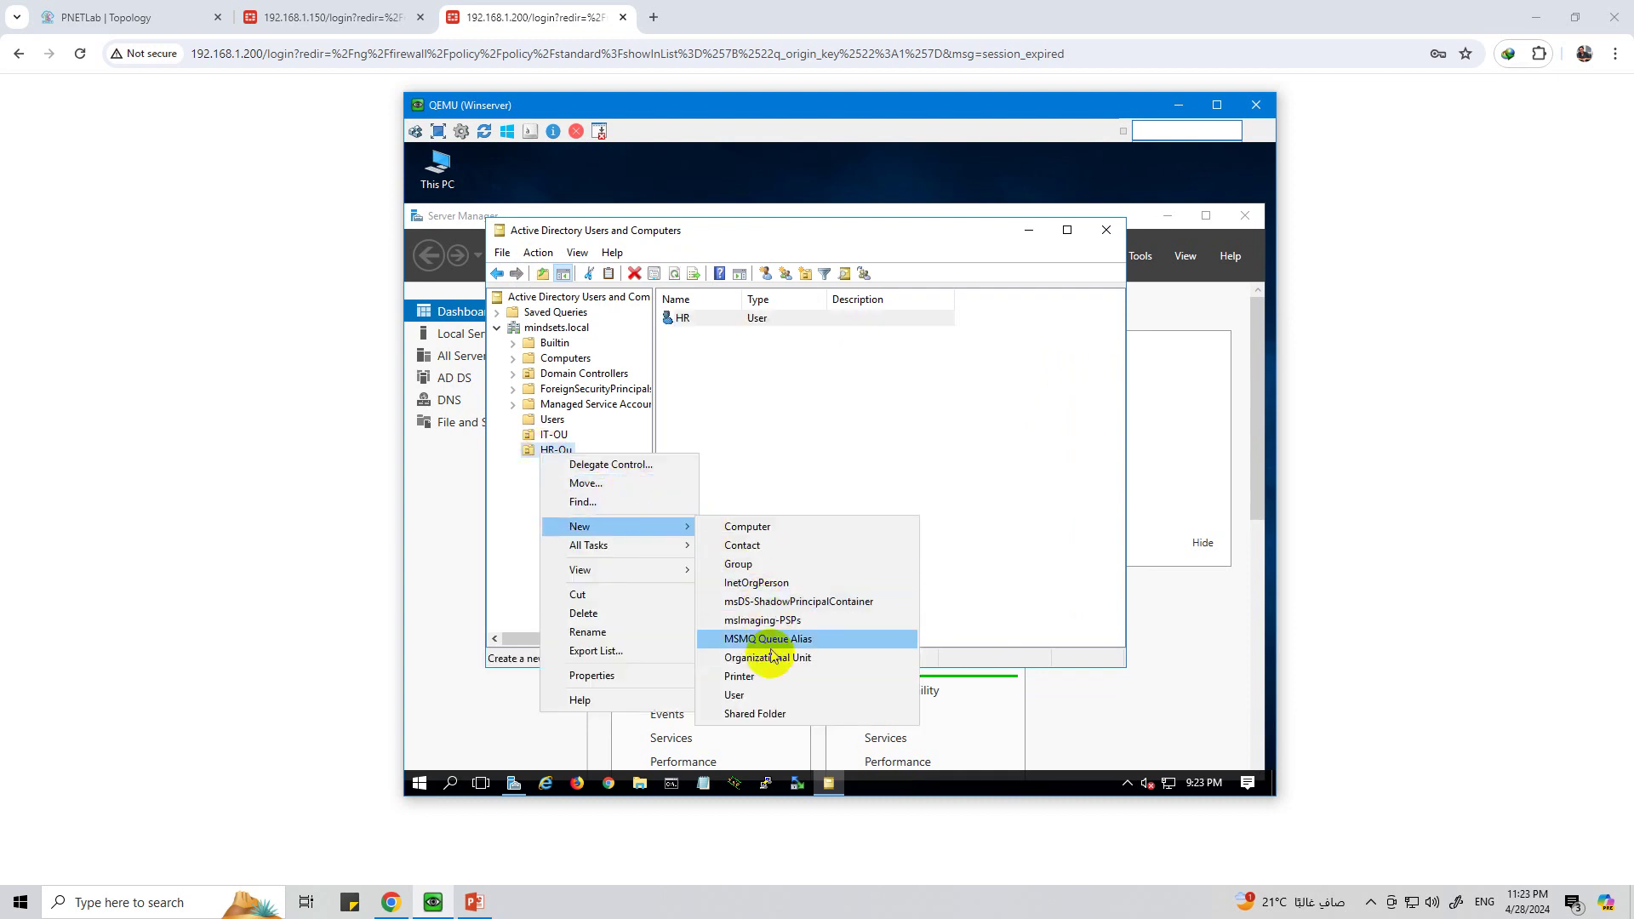
click(715, 474)
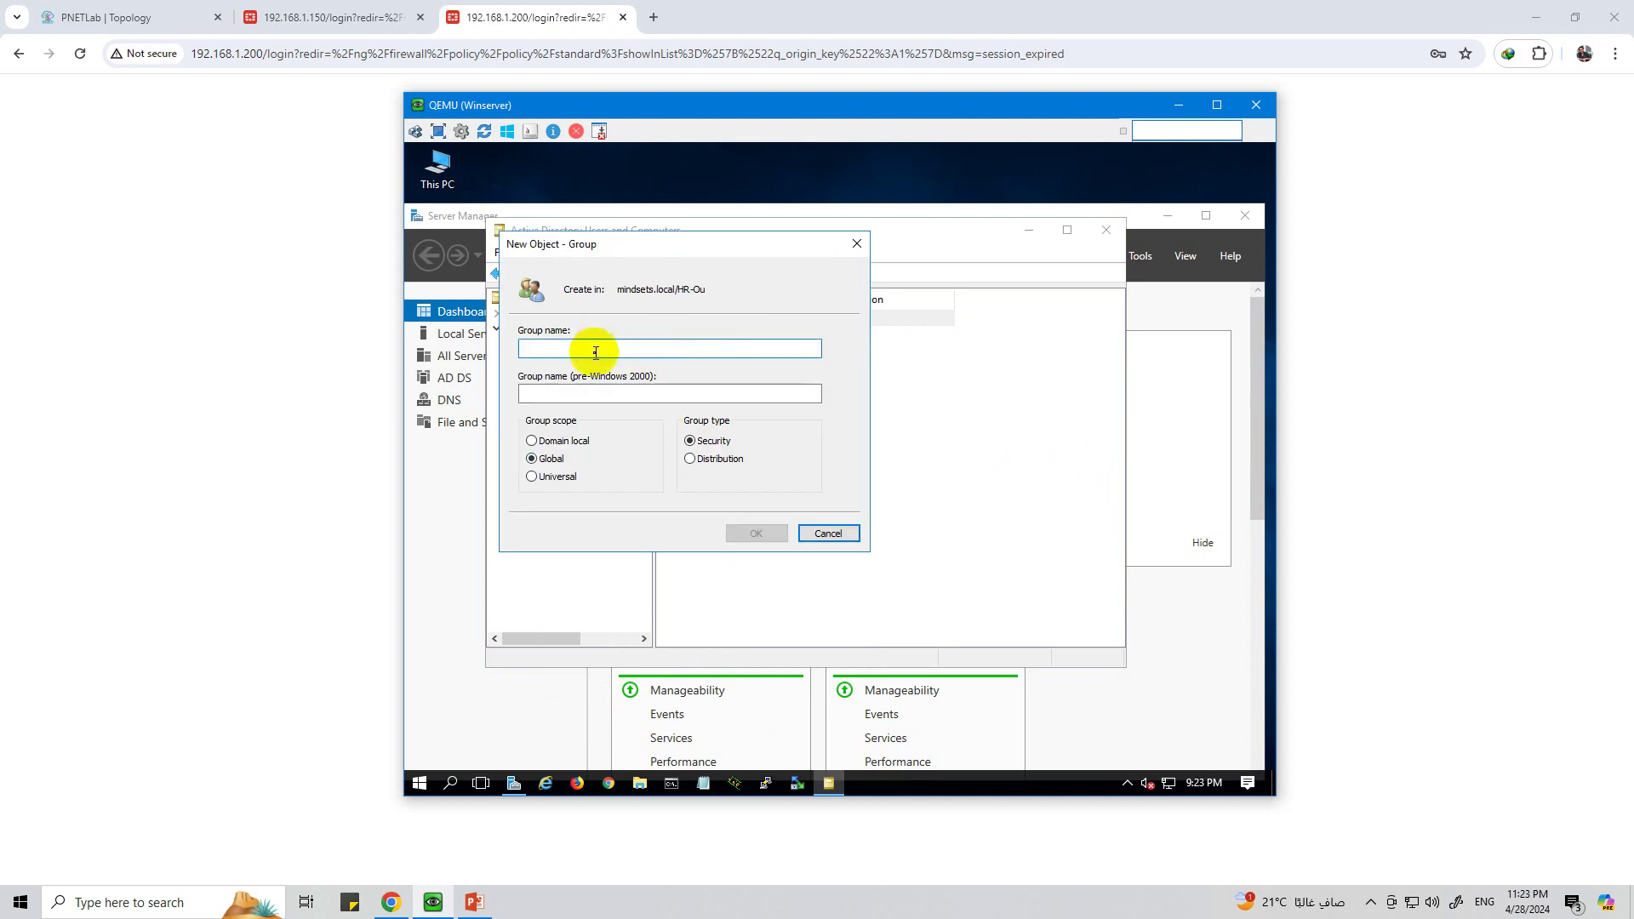
key(shift)
key(shift)
key(shift)
key(shift)
key(shift)
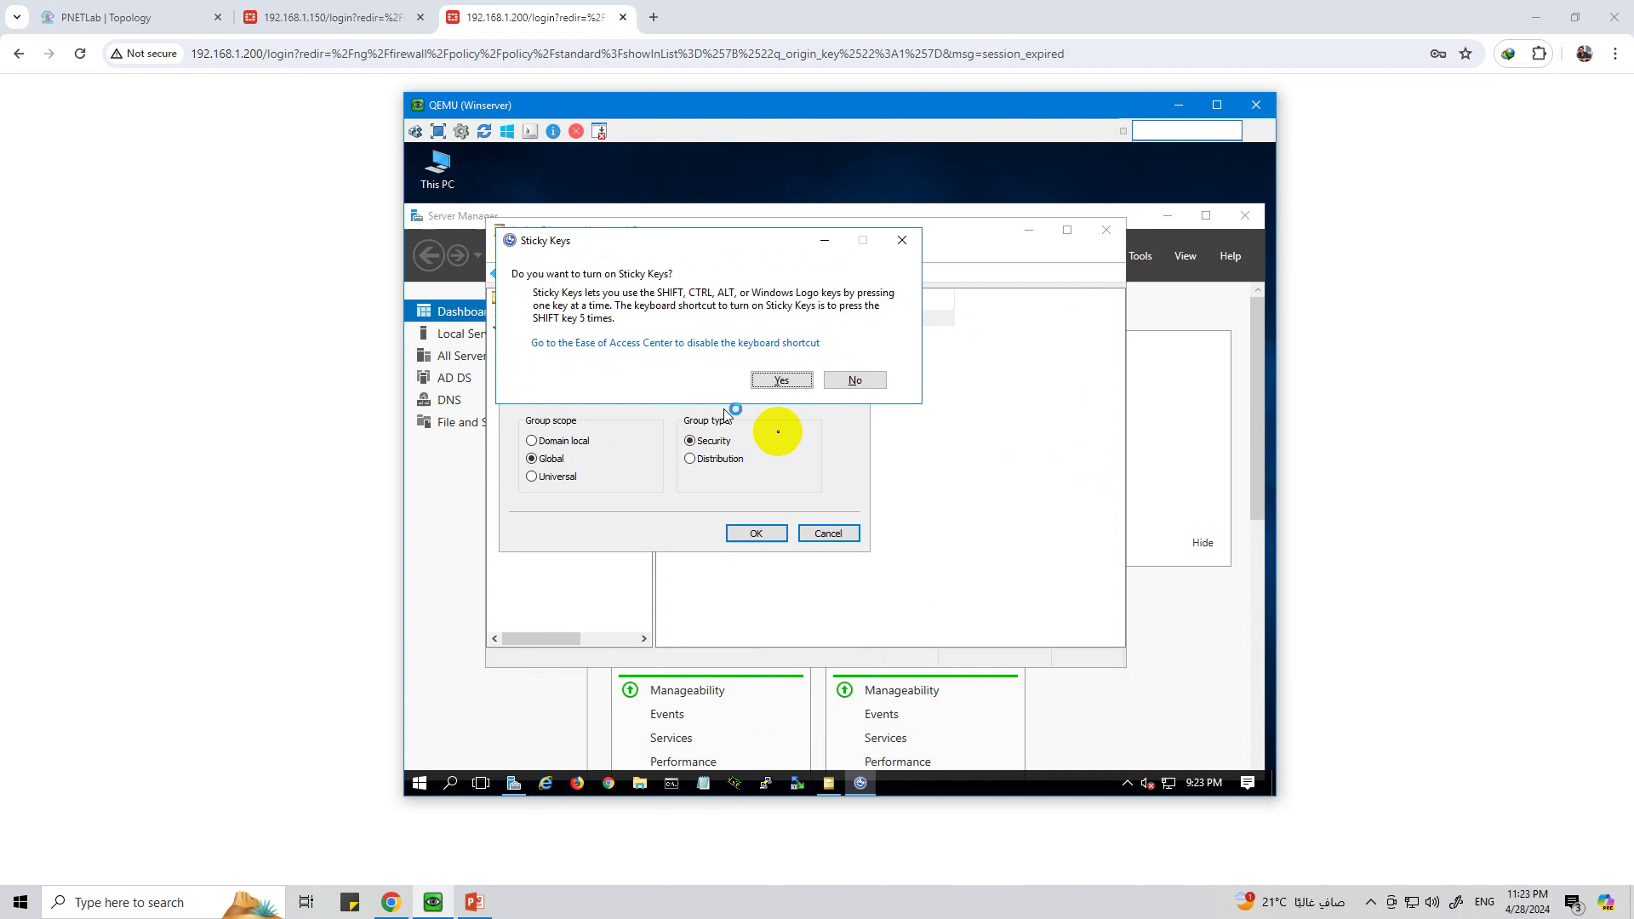
click(854, 380)
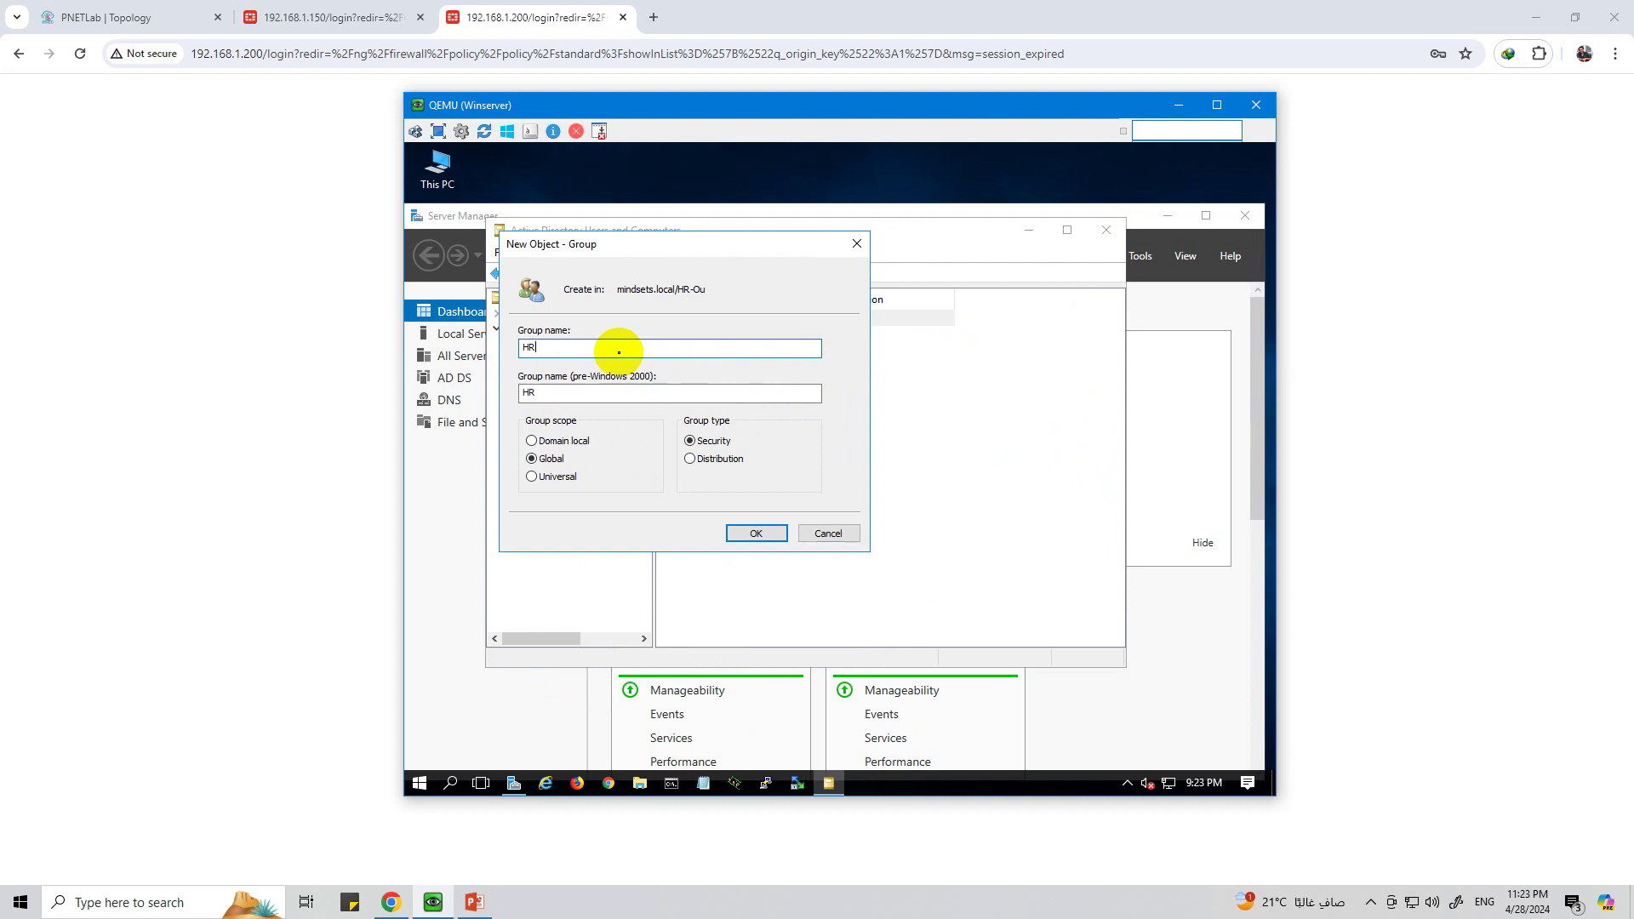
click(755, 533)
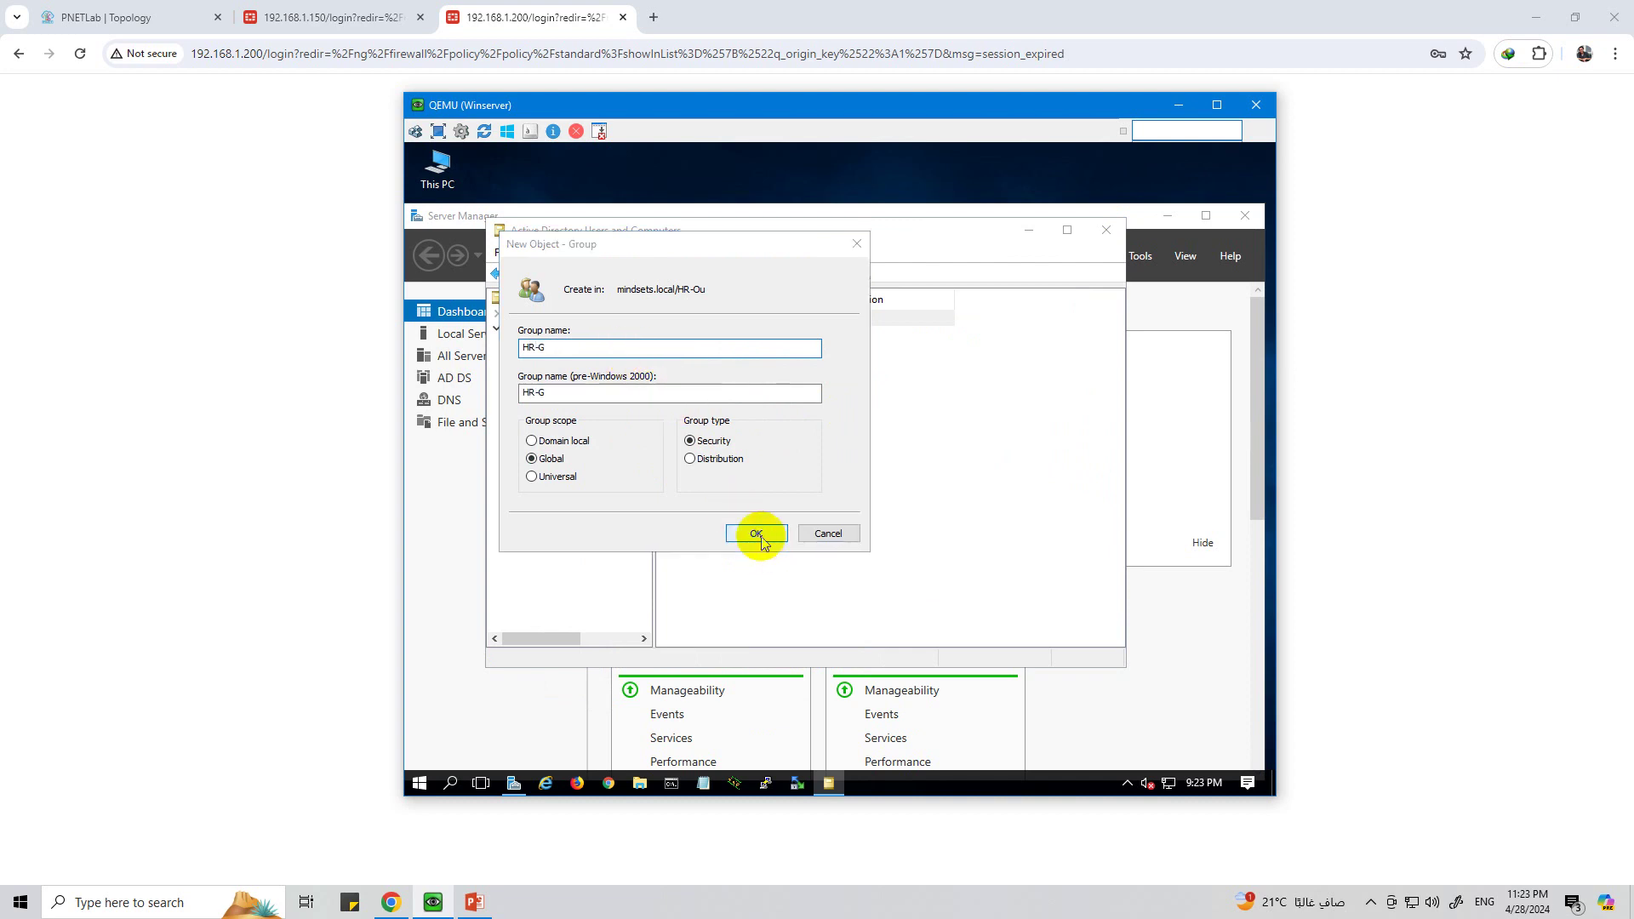
Step: Add the HR user as a member of the HR-G security group
click(687, 335)
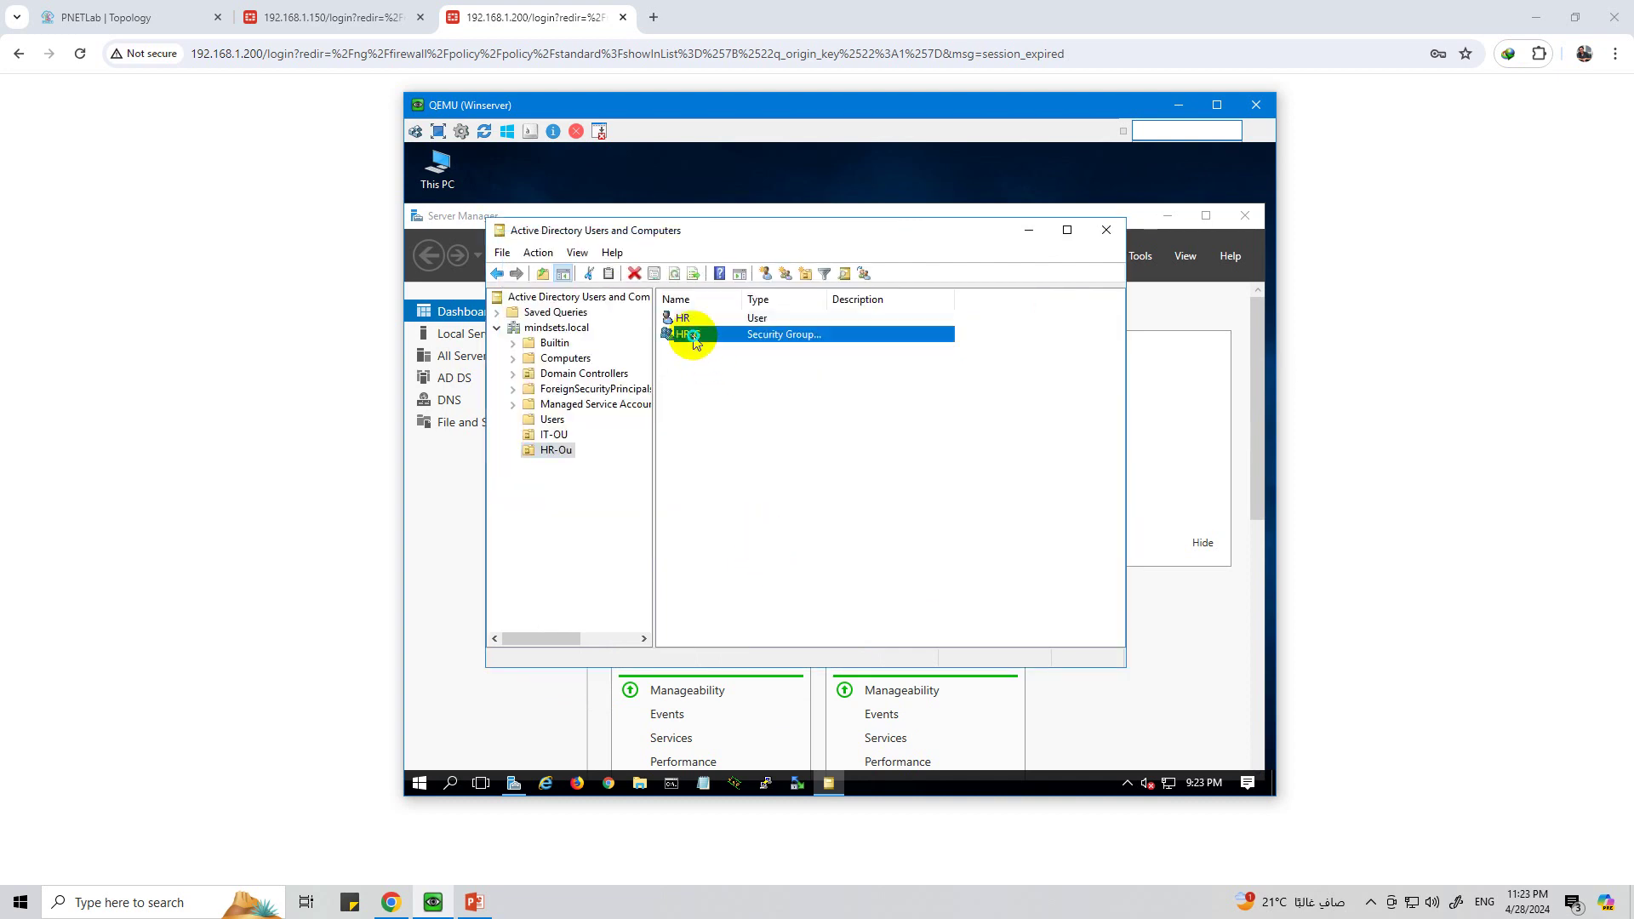
right_click(692, 336)
click(746, 496)
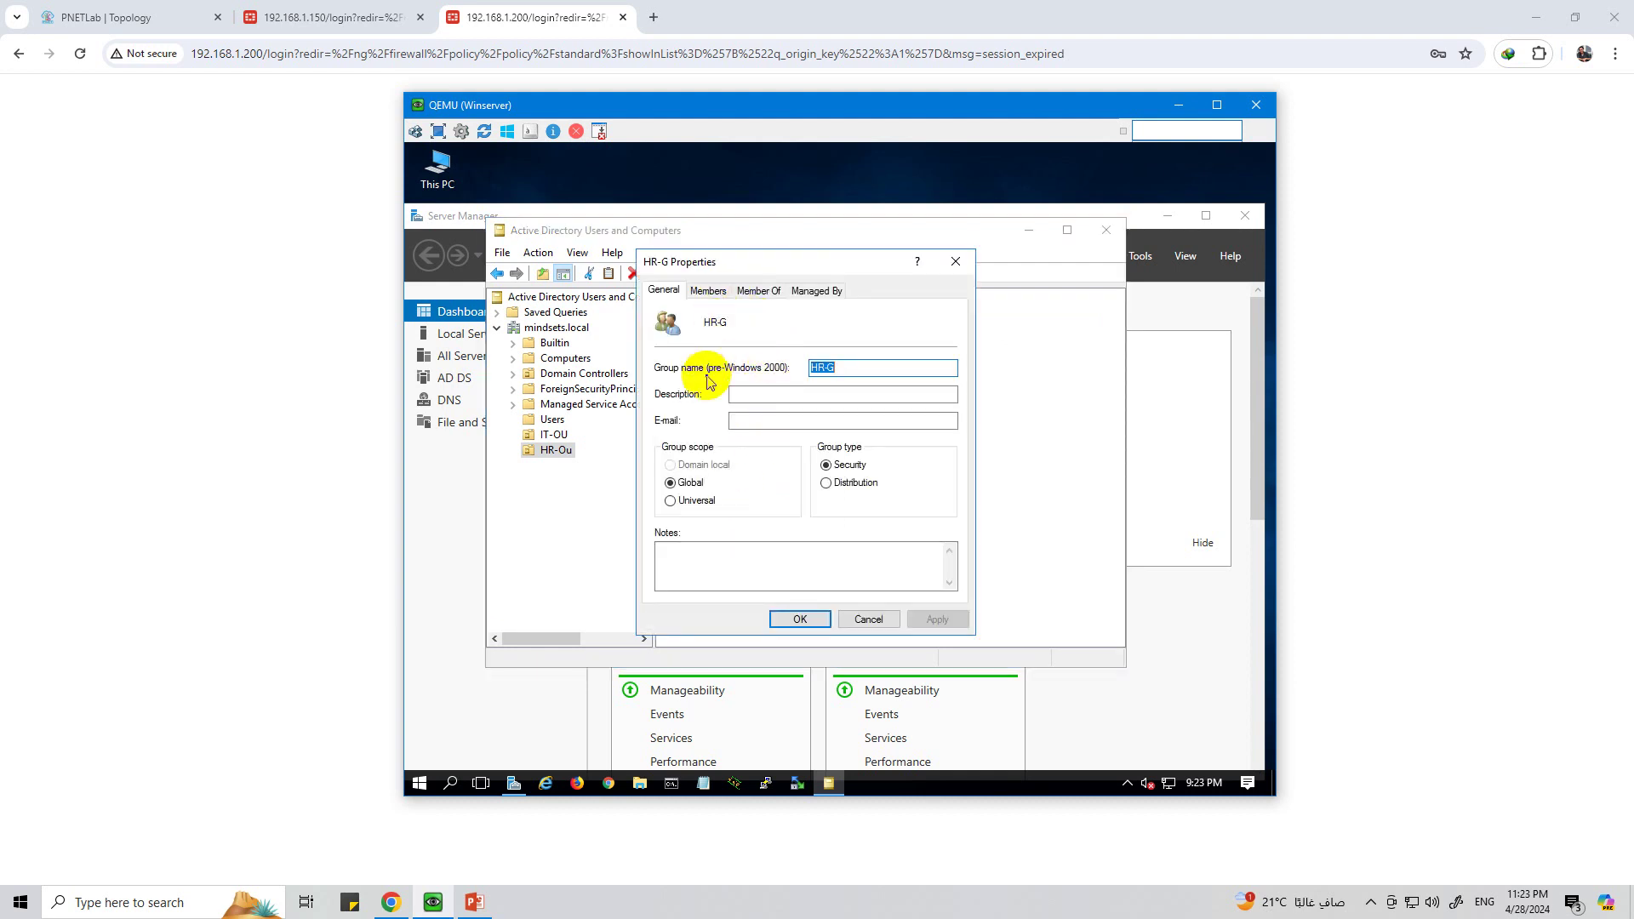
click(706, 292)
click(685, 571)
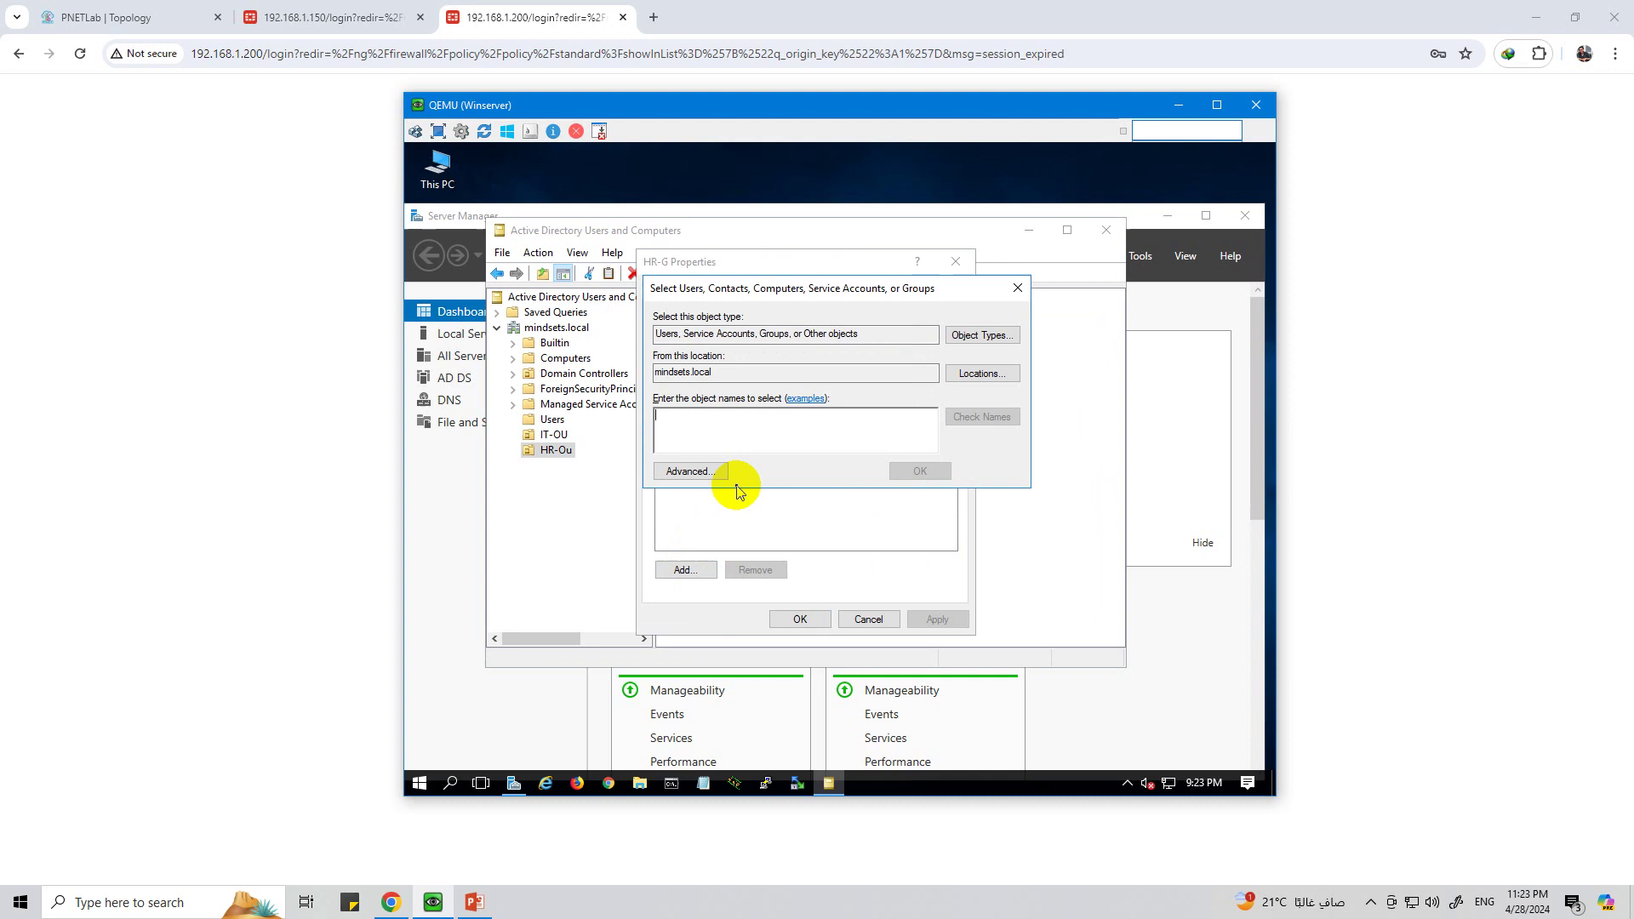
text(hr)
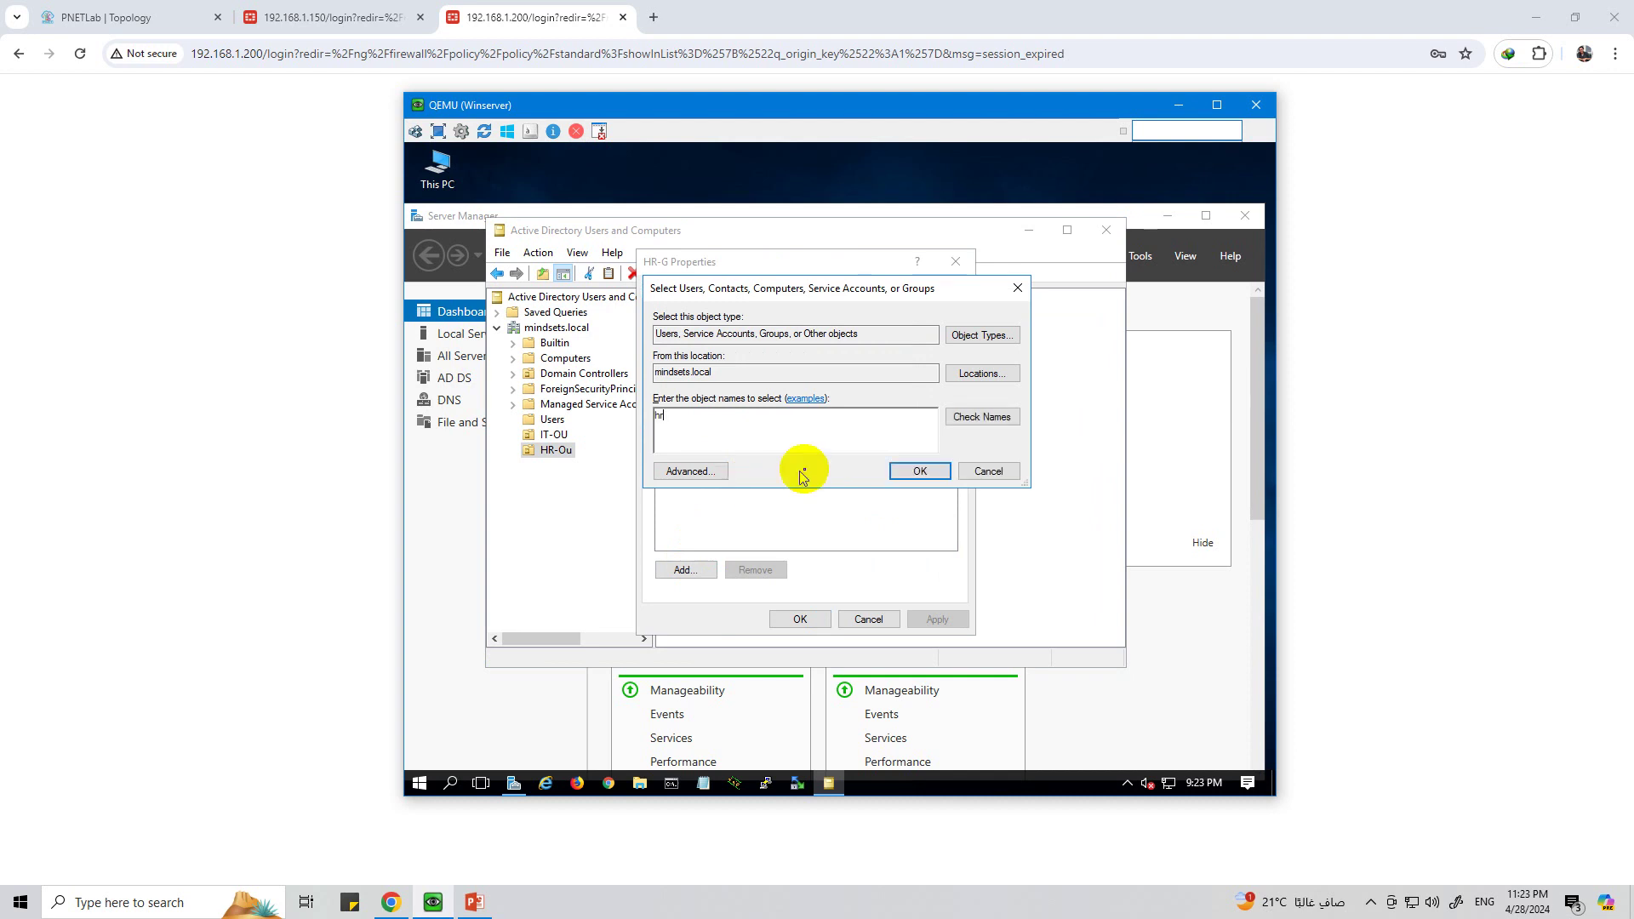
click(964, 424)
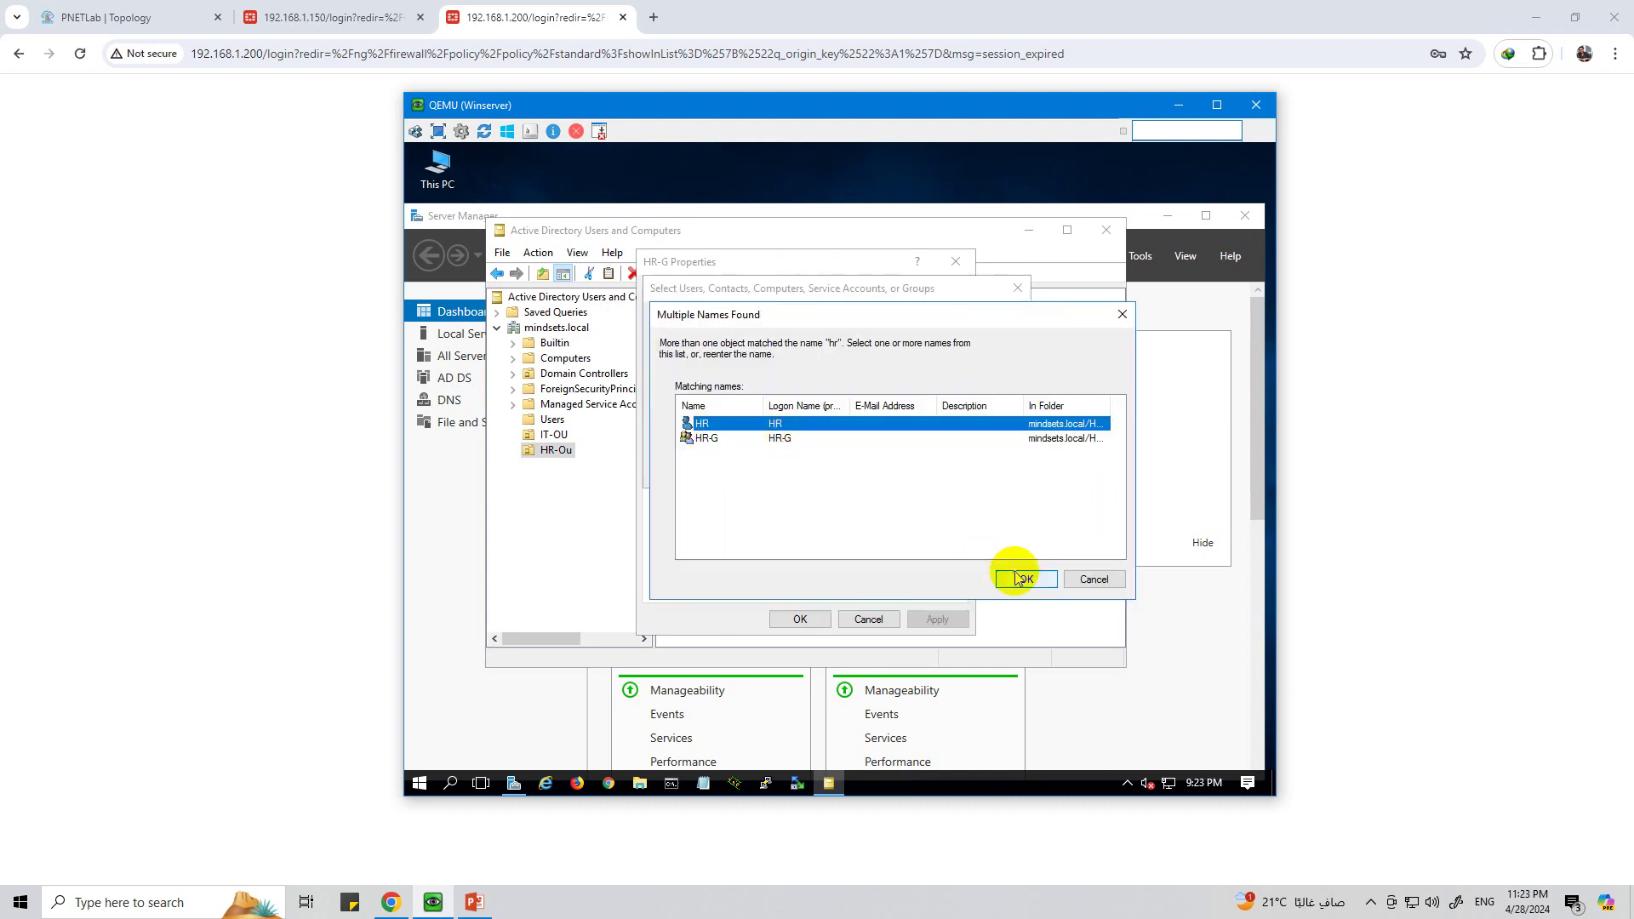
click(1020, 579)
click(916, 469)
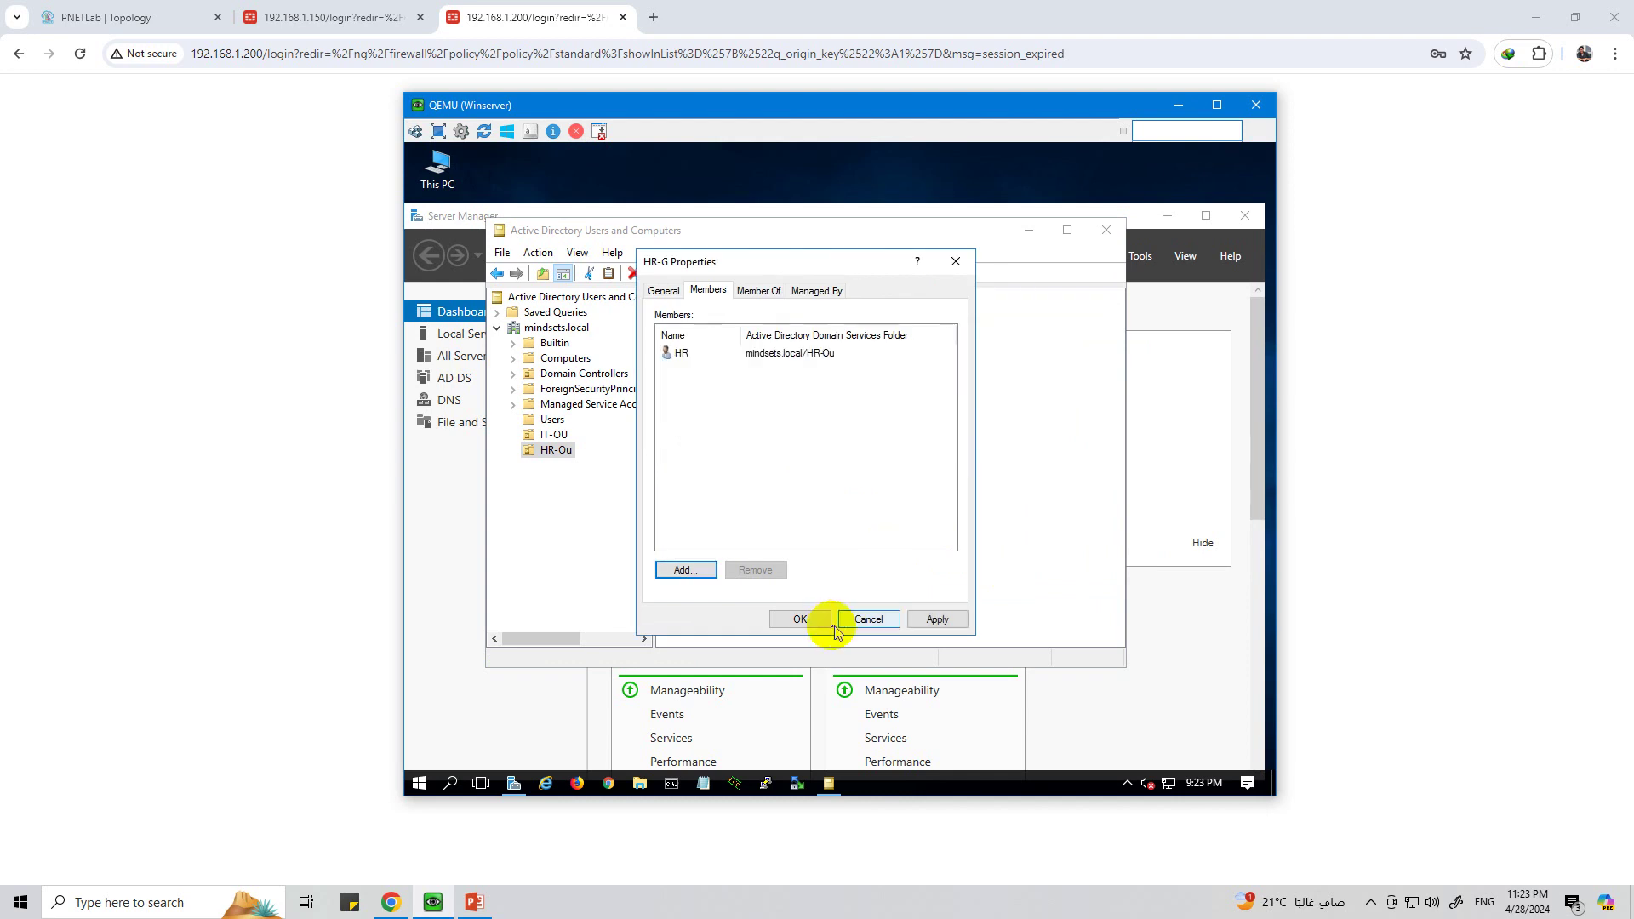
click(796, 617)
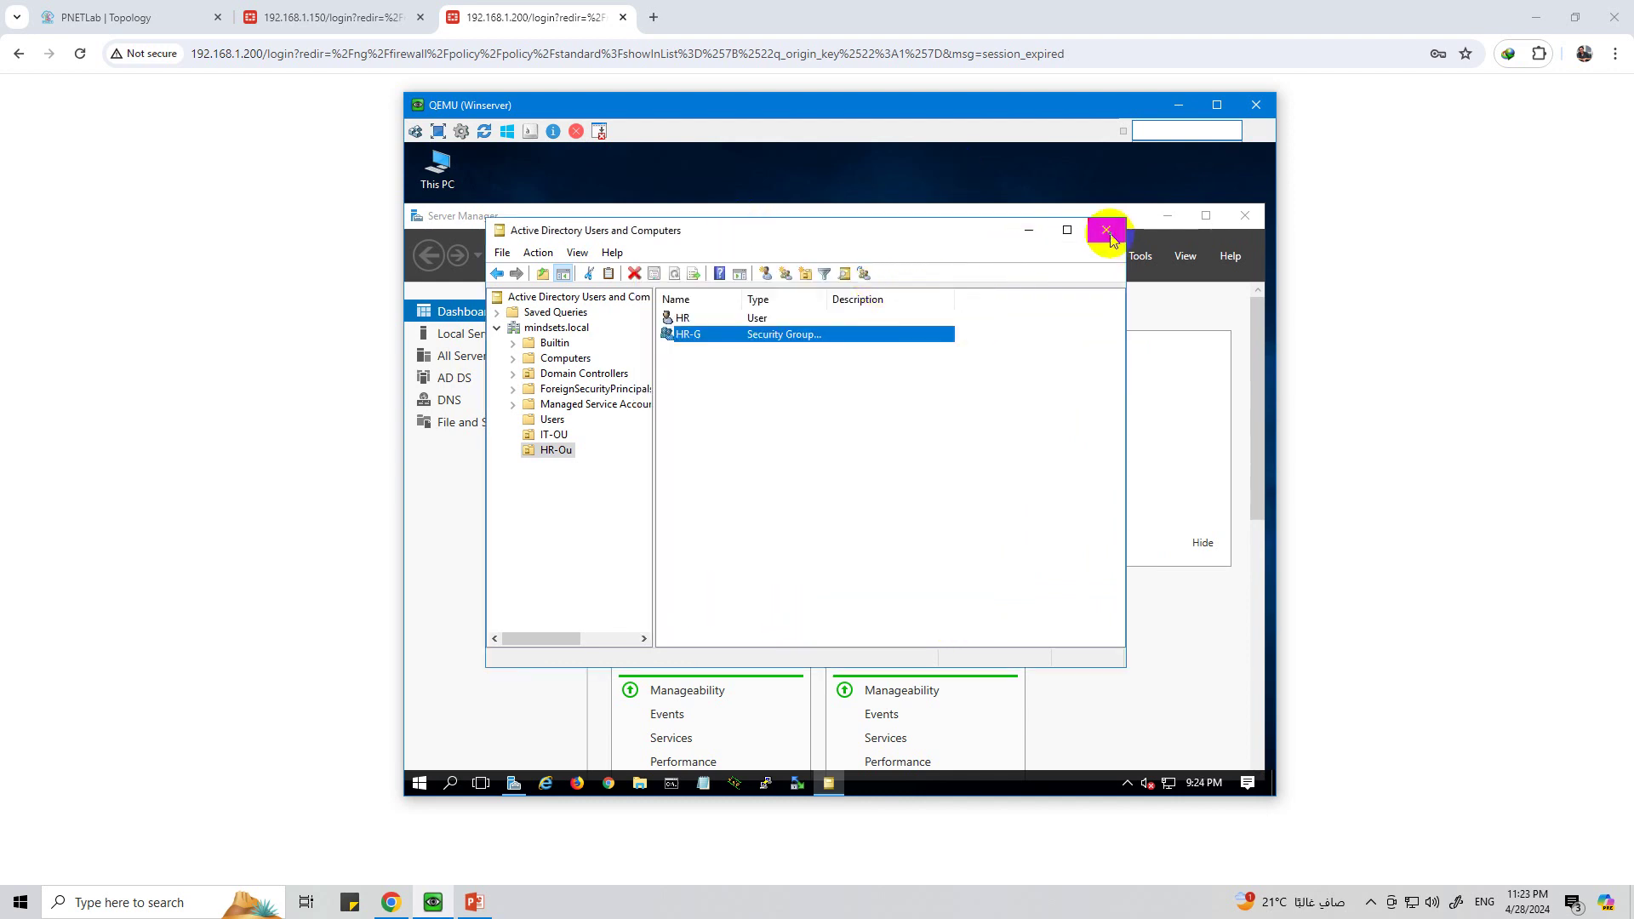
Step: Close Active Directory Users and Computers and Server Manager, and open a Command Prompt on the server
click(1108, 234)
click(1234, 223)
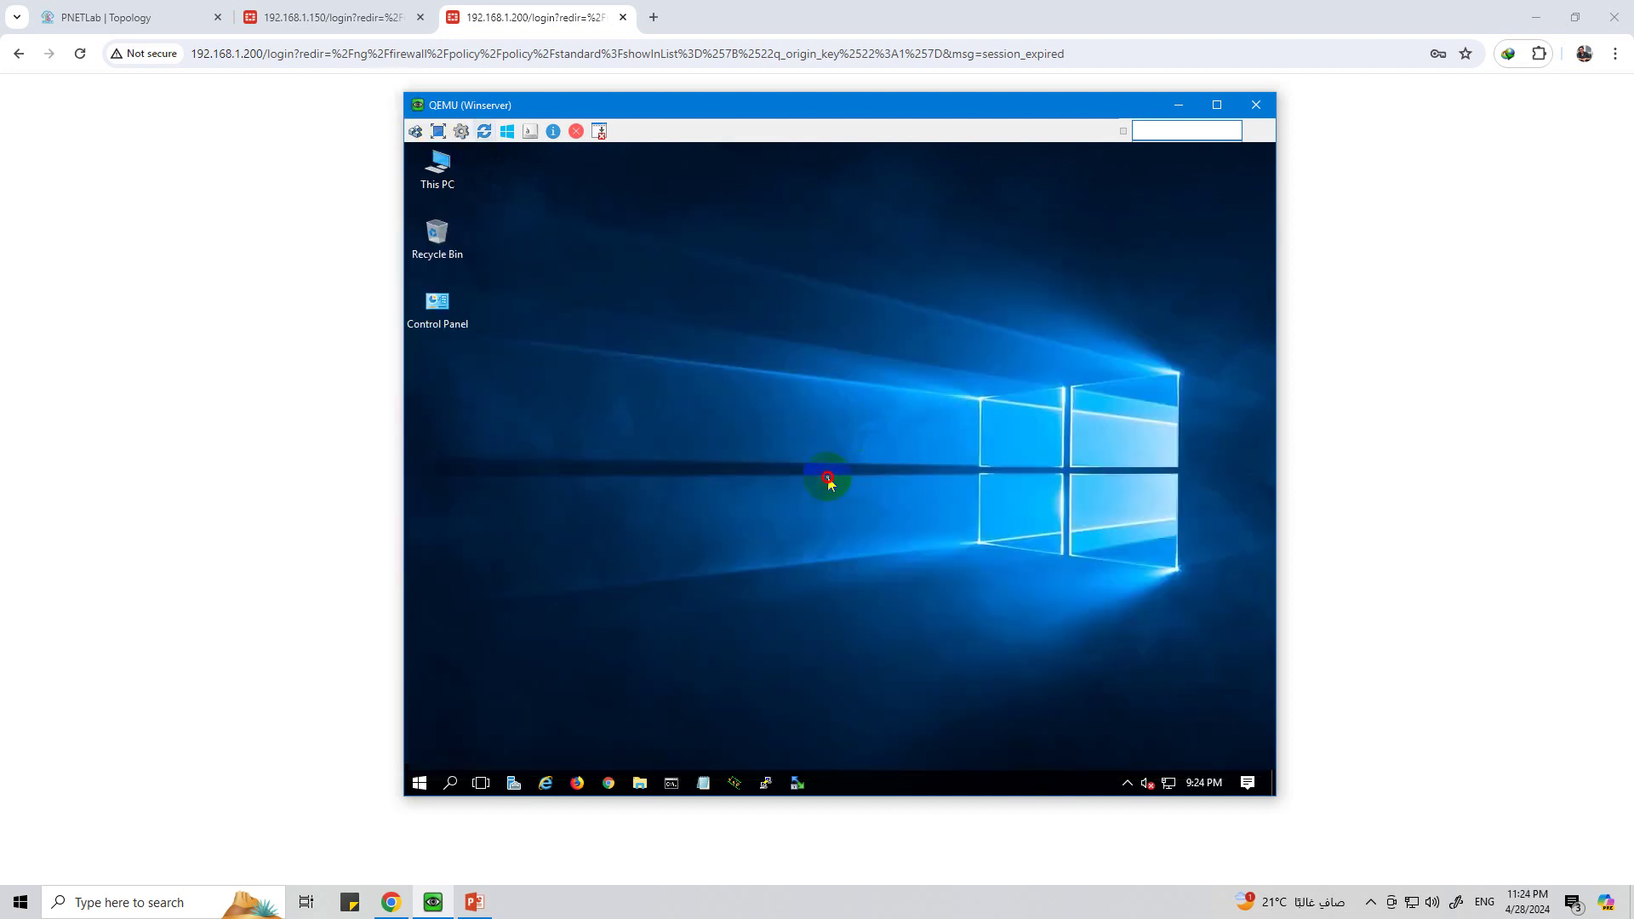
key(super+r)
click(338, 713)
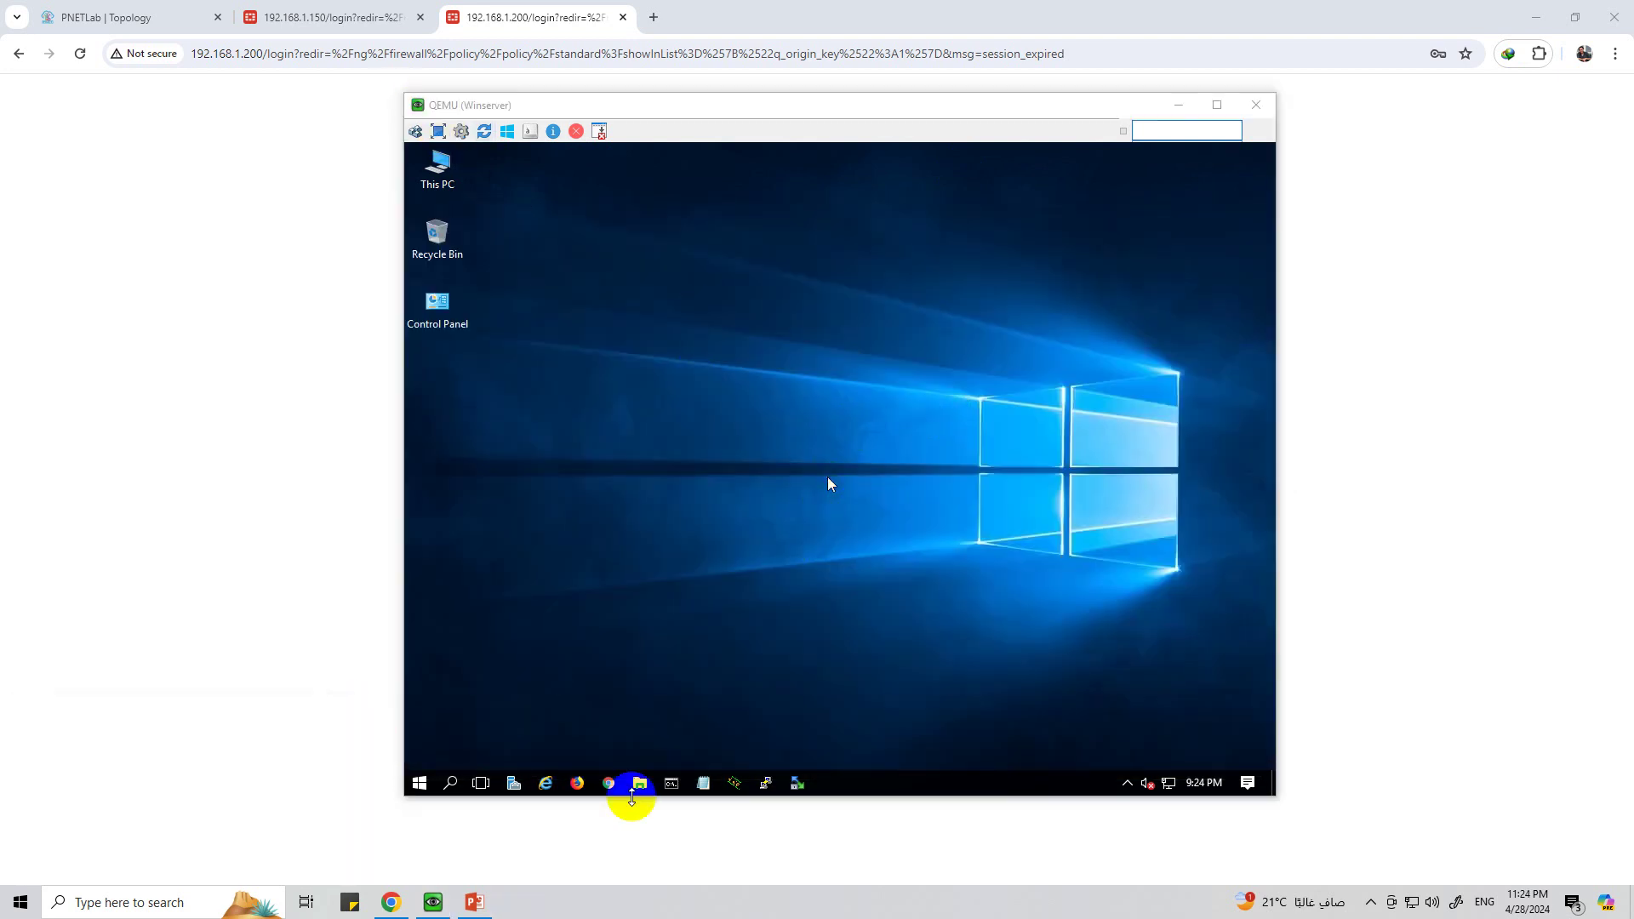
click(672, 783)
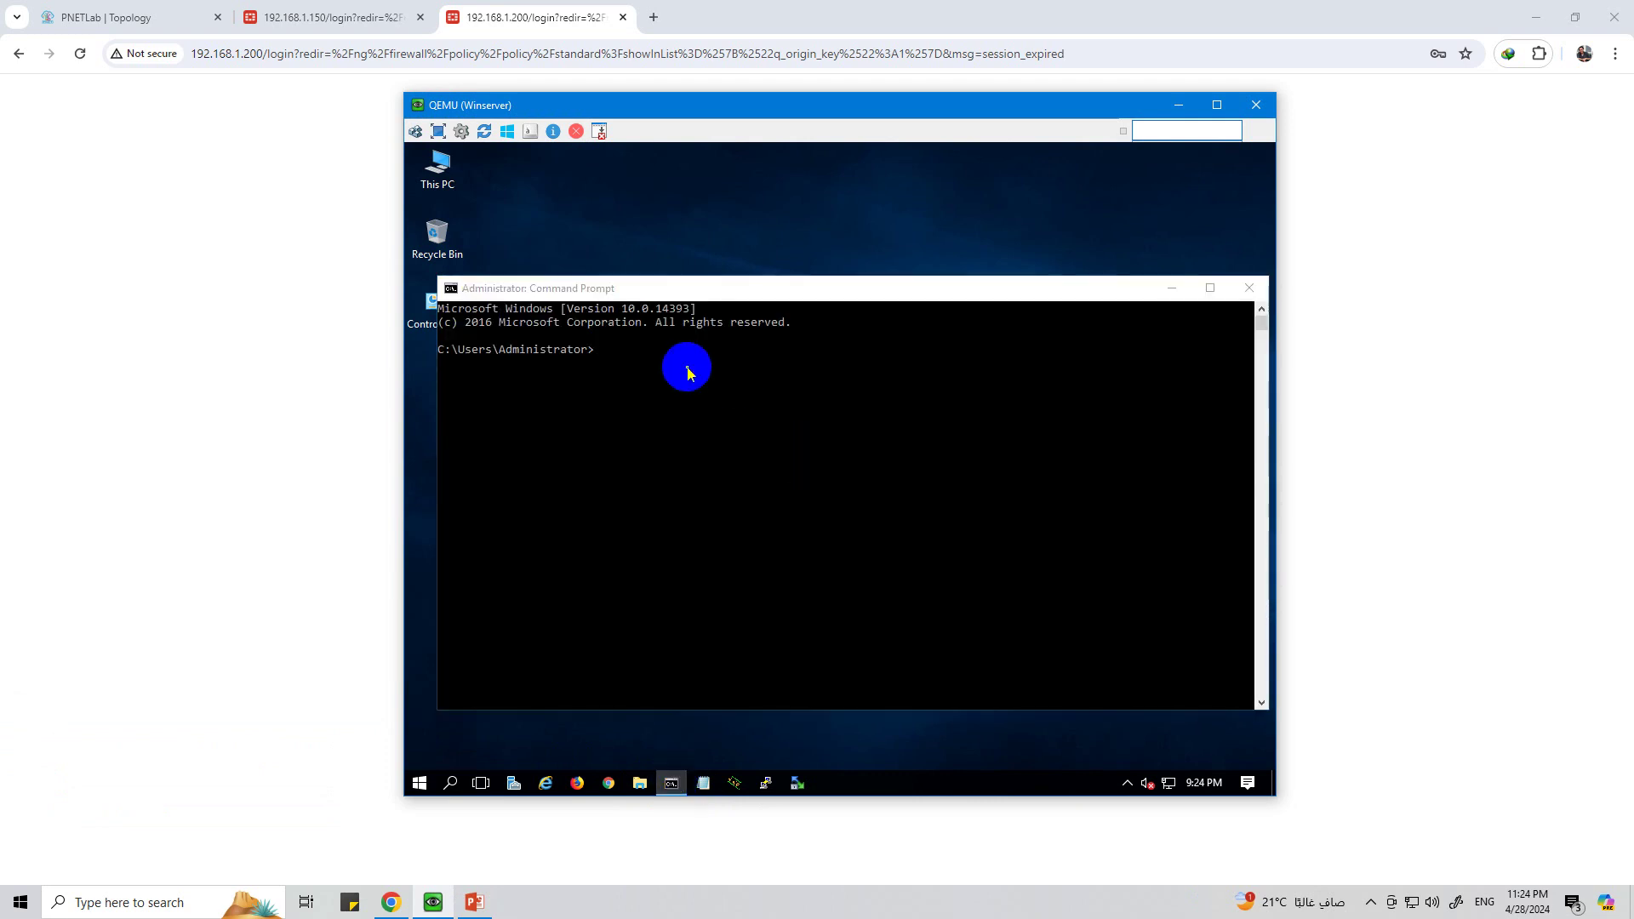
Step: Test the server's internet connectivity by pinging 8.8.8.8 from its Command Prompt
click(687, 372)
key(super+e)
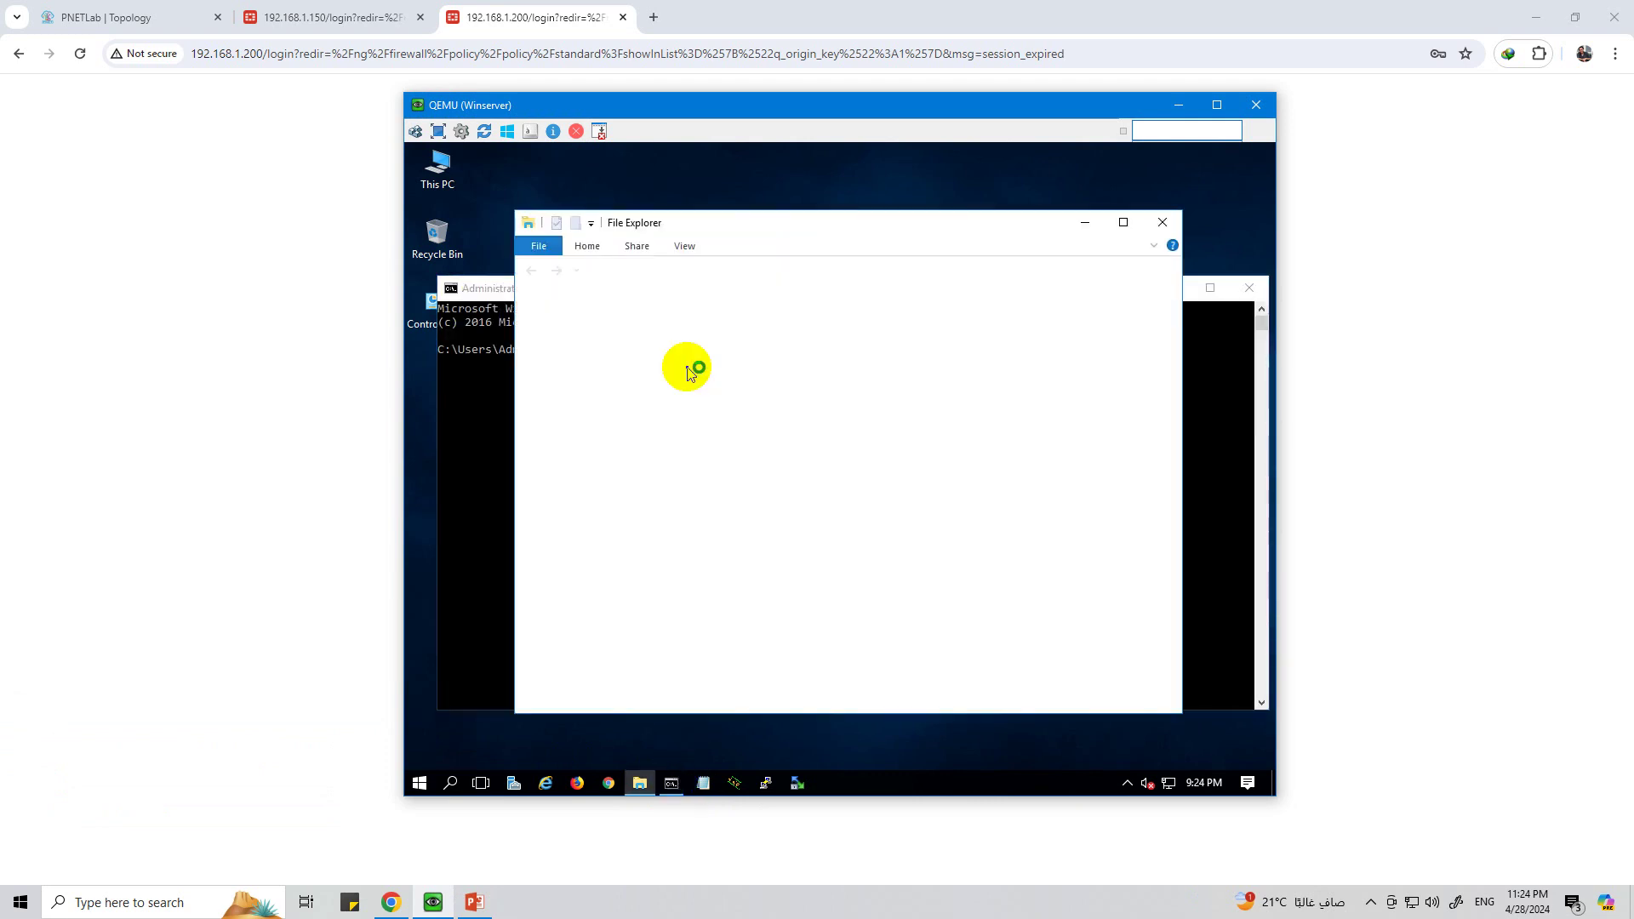
click(1165, 224)
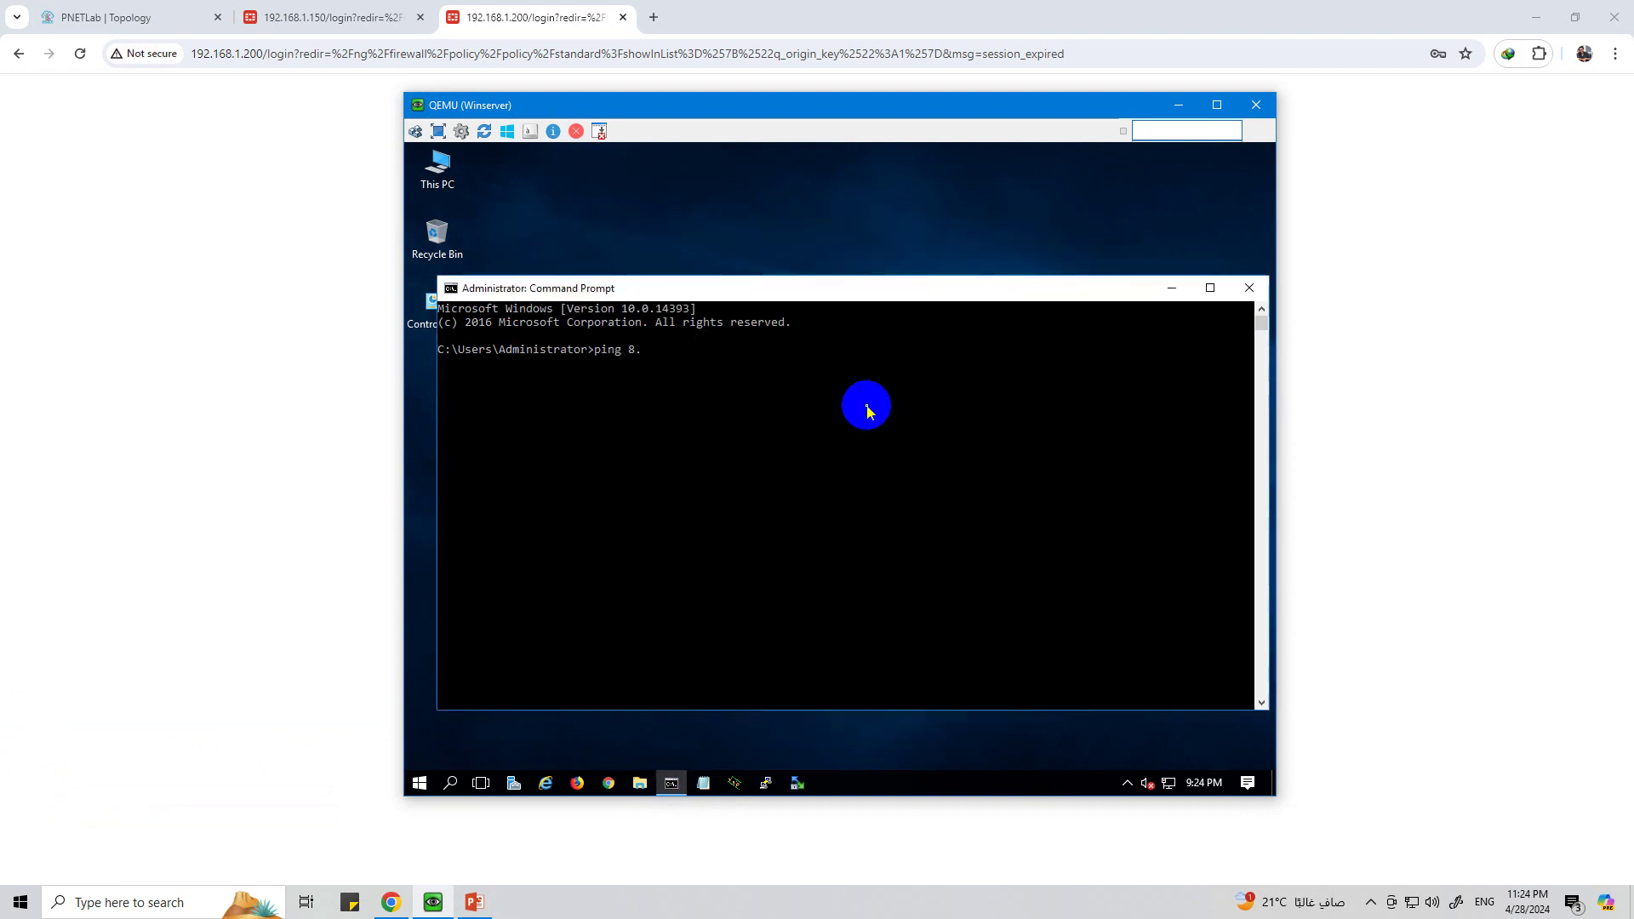
key(Return)
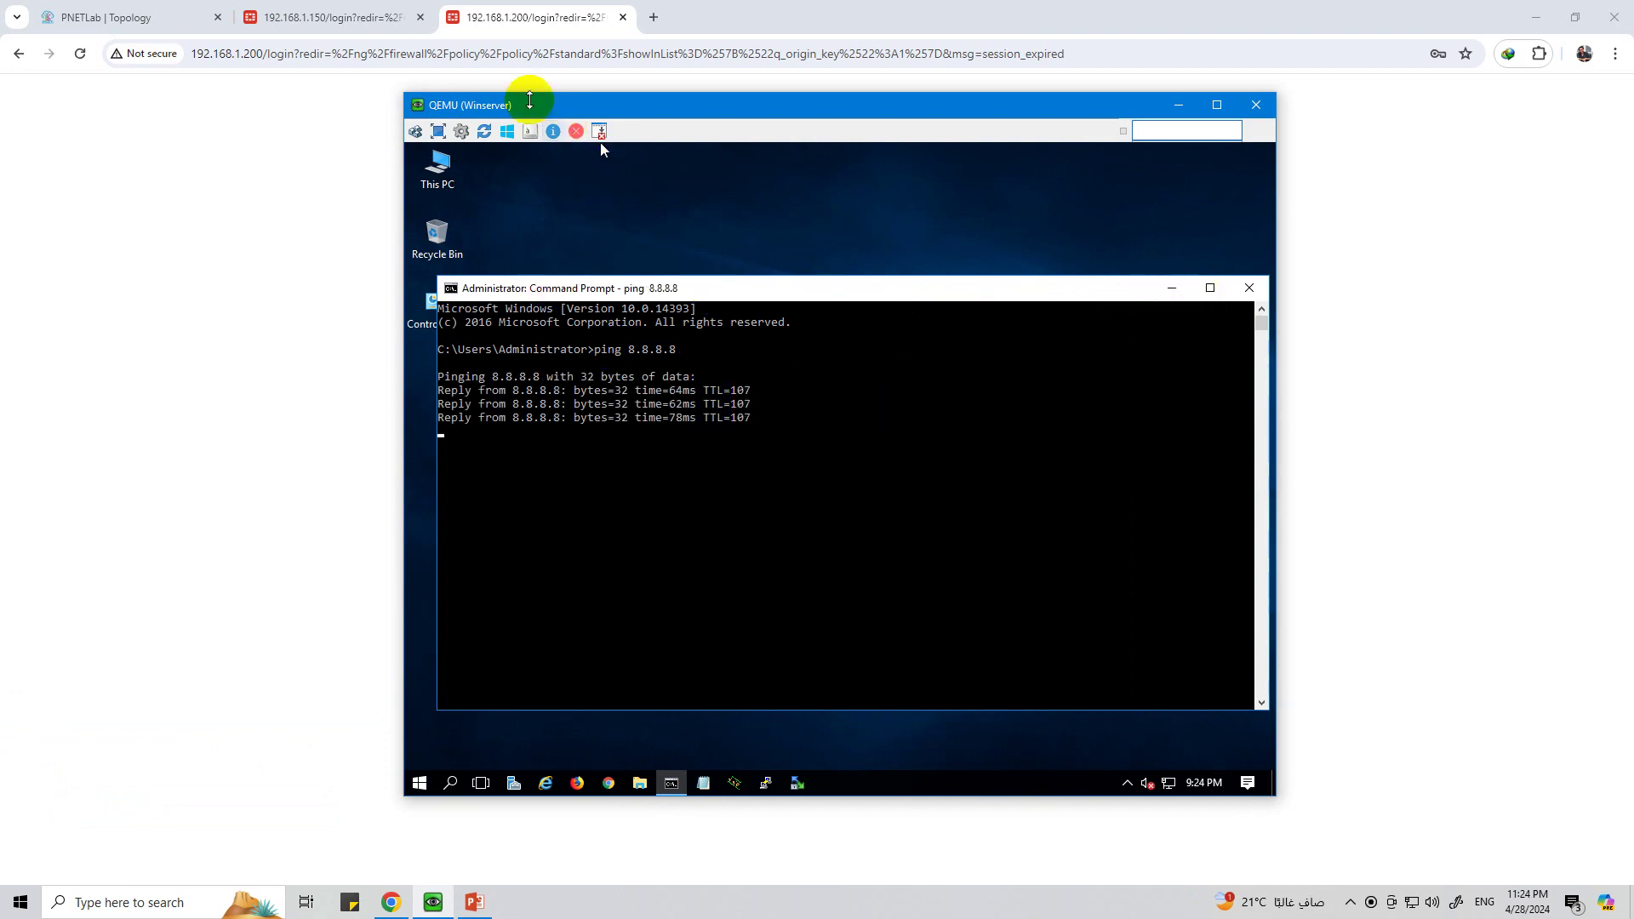
Step: Review the Winserver node in the PNETLab topology and switch to PowerPoint to show the closing THANKS! slide of FAZ-9
click(180, 7)
click(177, 9)
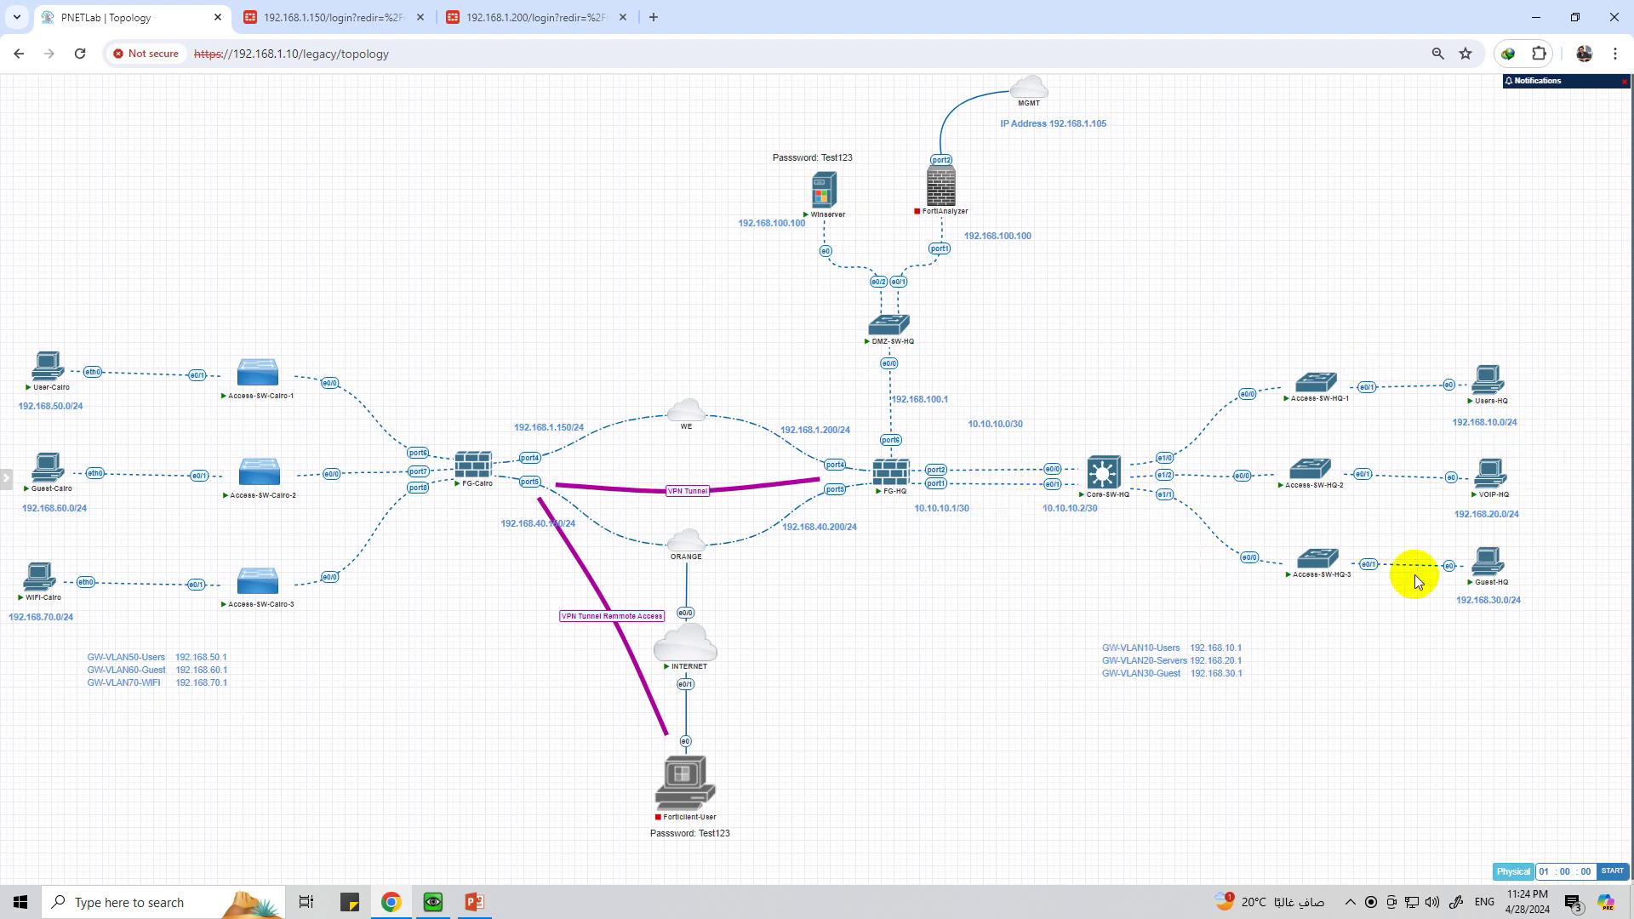
mouse_move(815, 190)
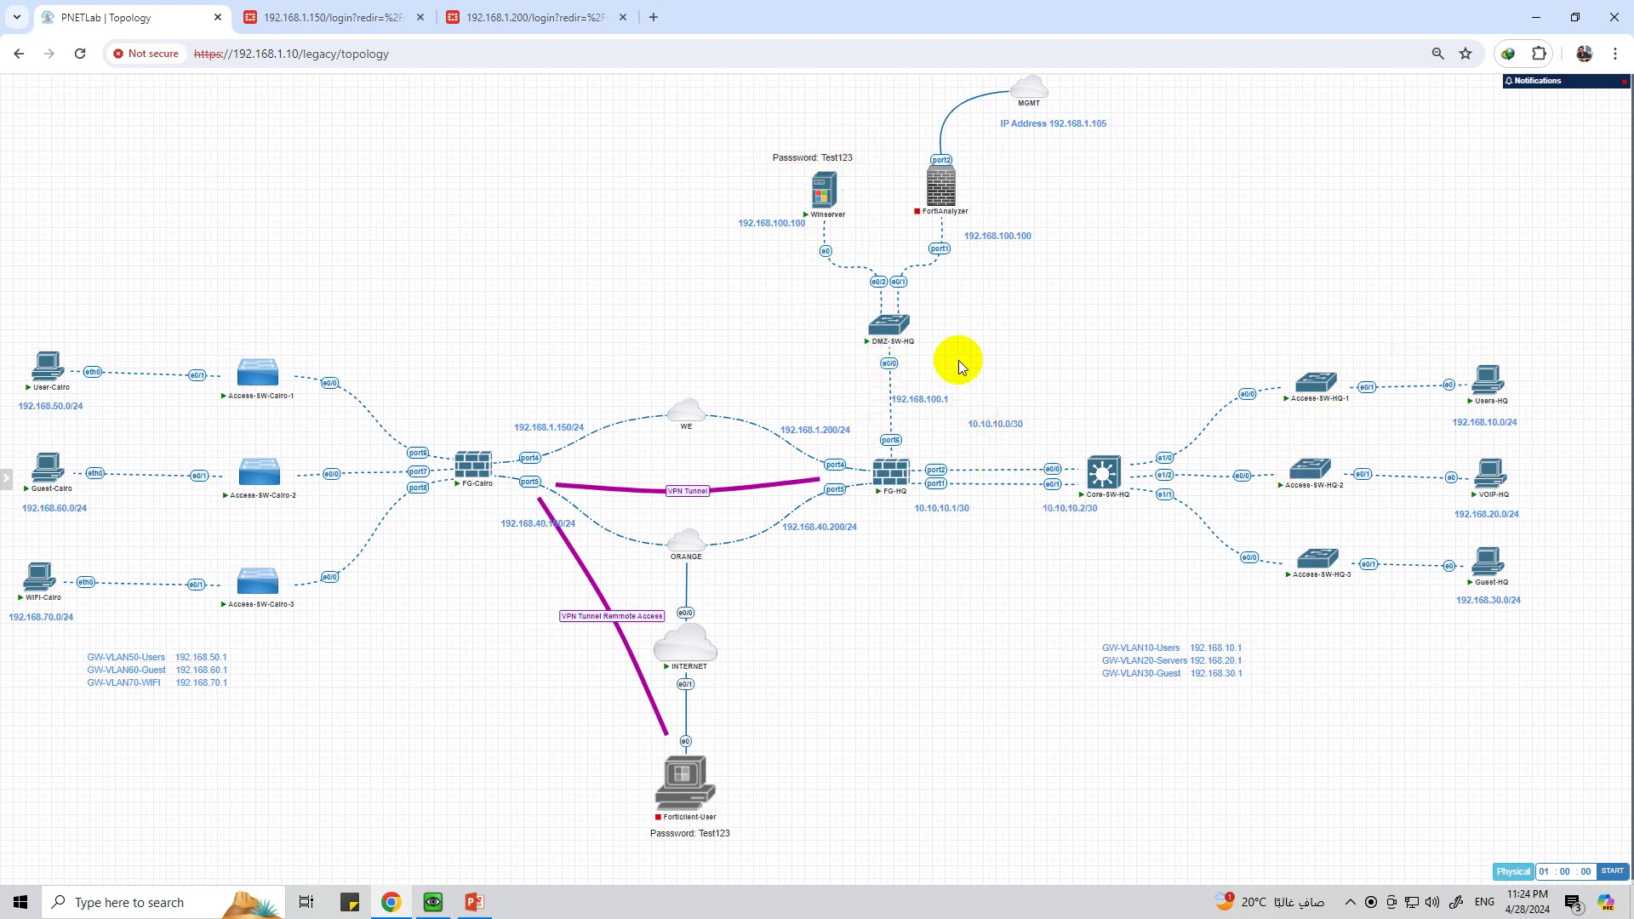
click(469, 900)
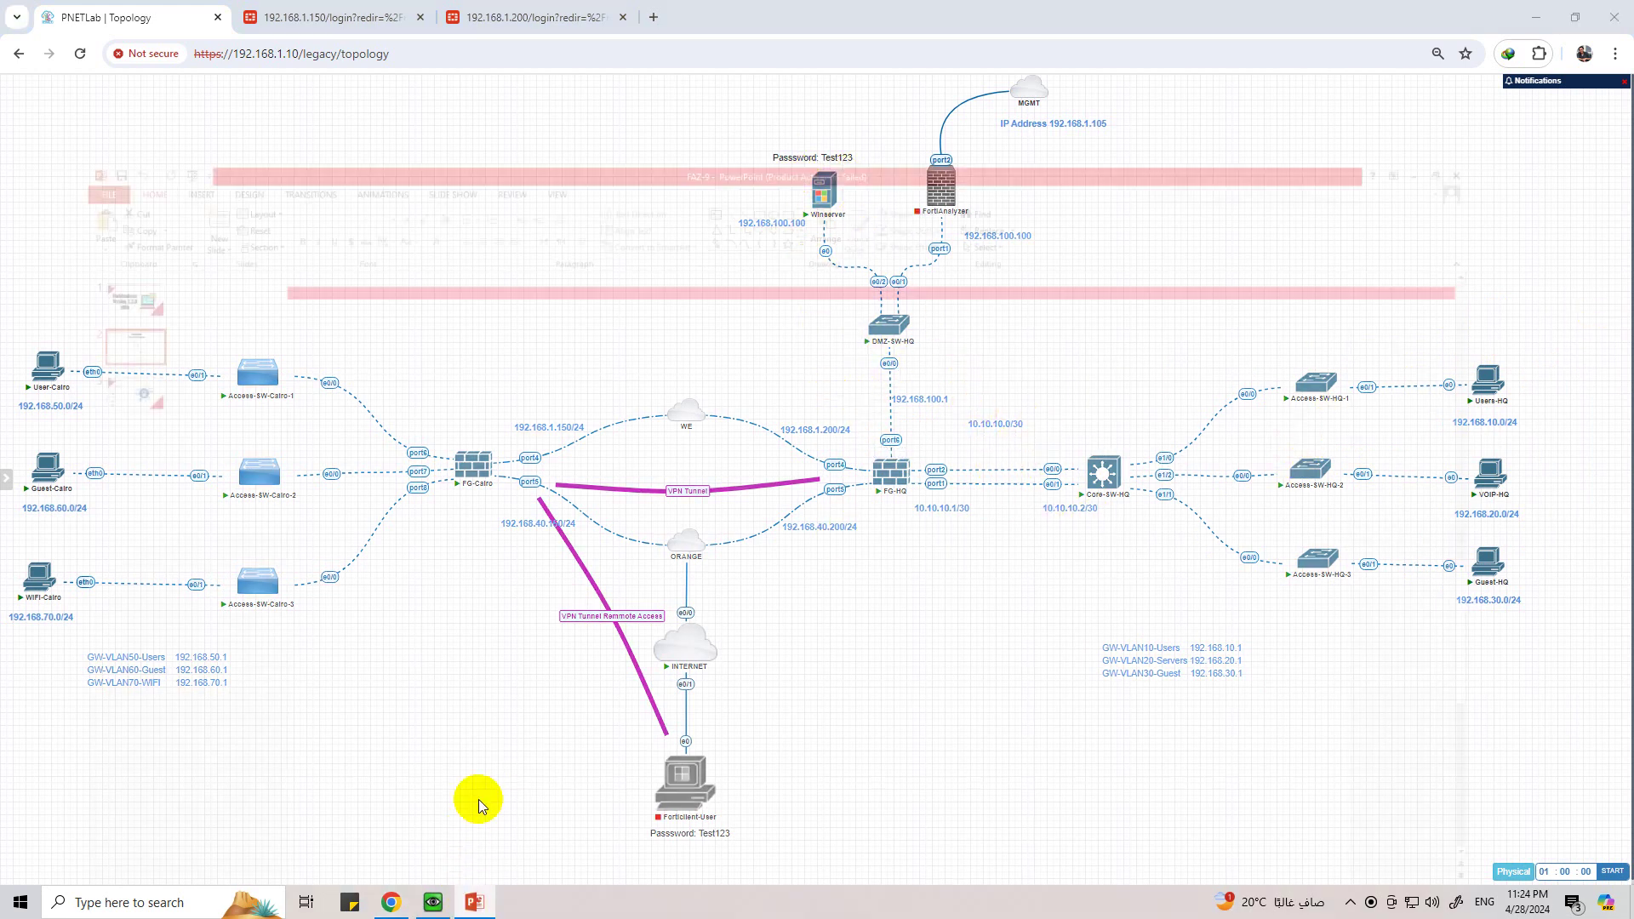
click(46, 268)
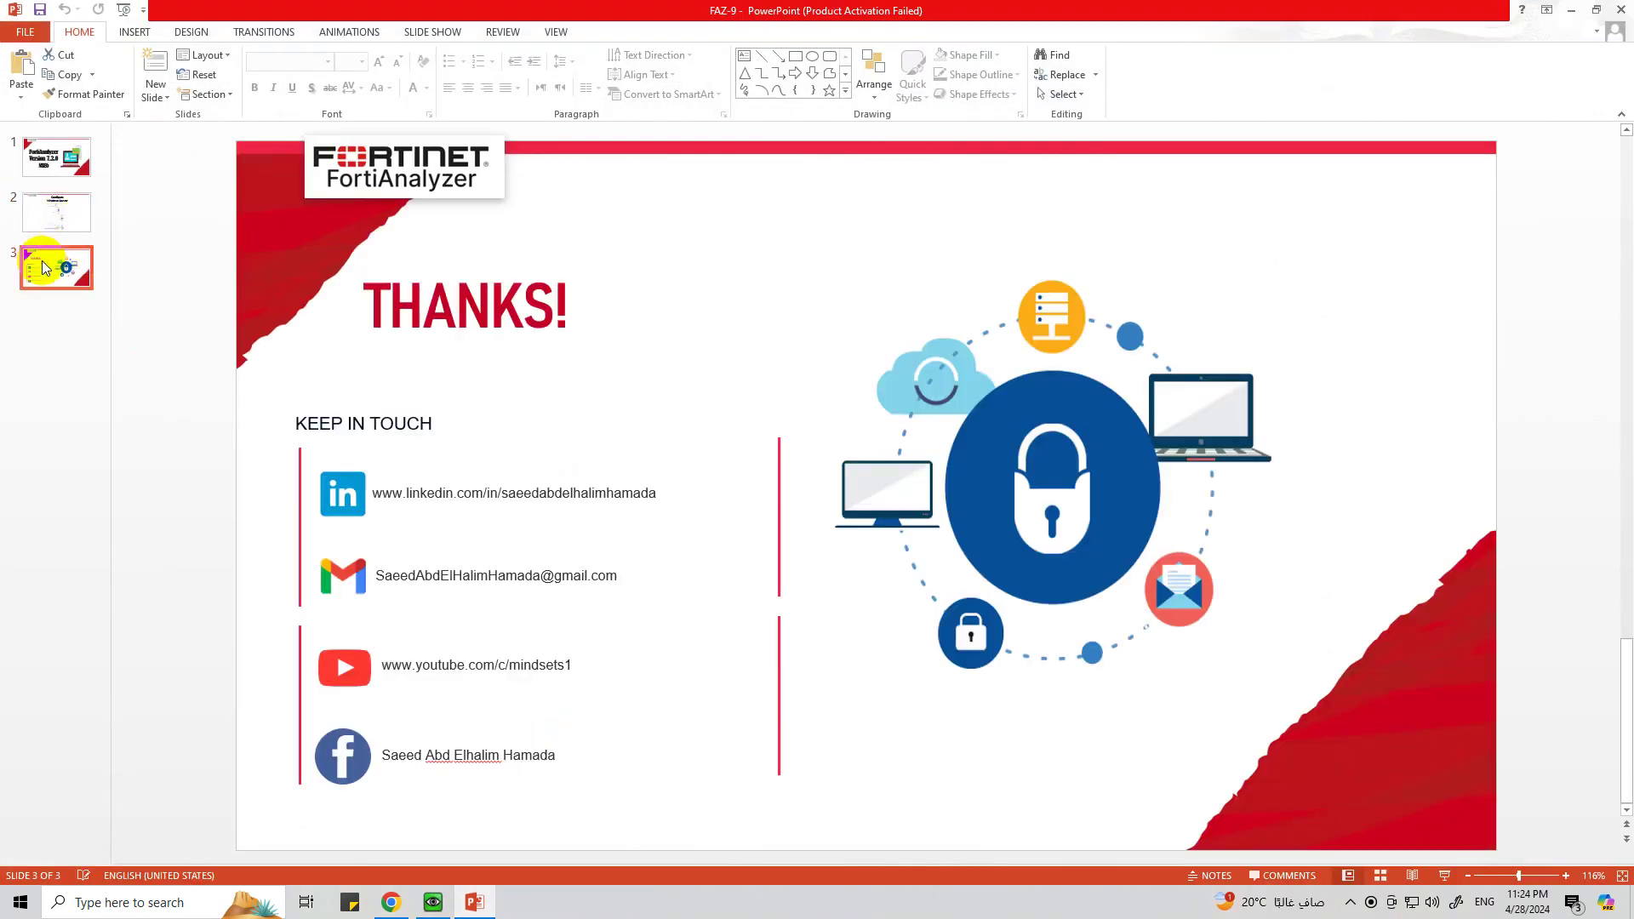